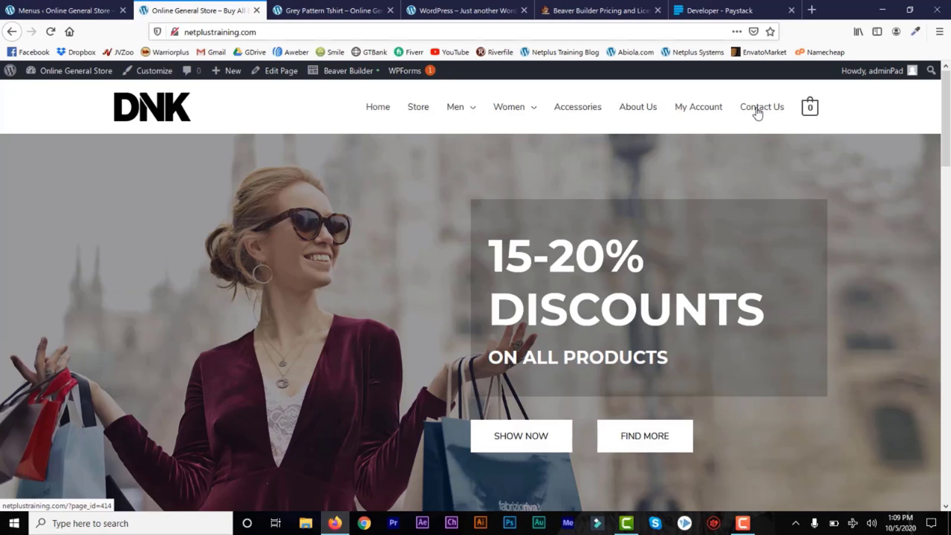
Check the current front page of netplustraining.com before changing its theme.
{"action": "left_click", "coordinate": [50, 33]}
{"action": "left_click", "coordinate": [50, 32]}
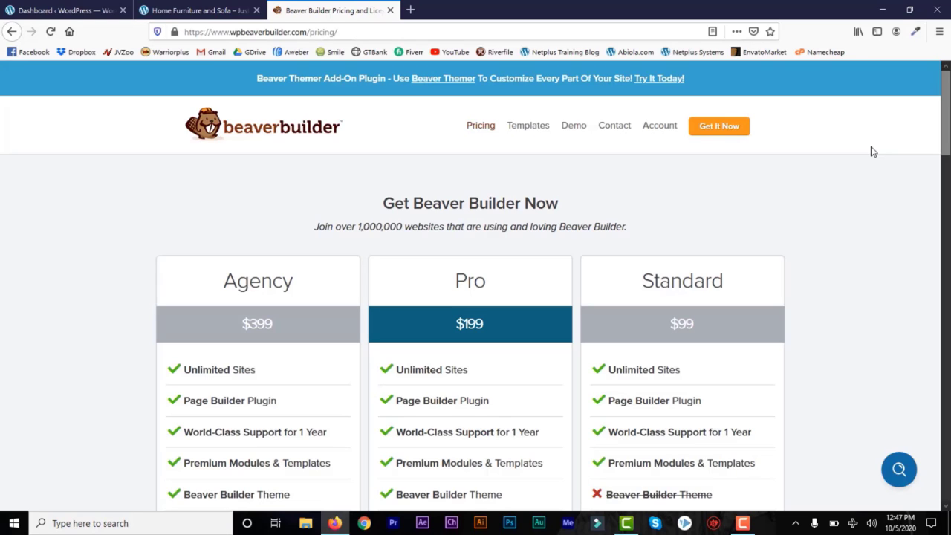
{"action": "left_click", "coordinate": [80, 13]}
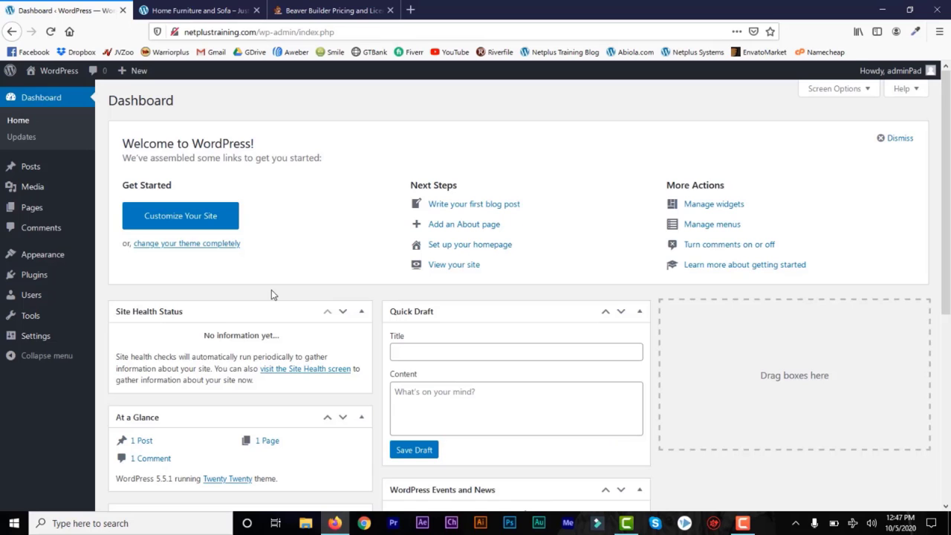
{"action": "left_click", "coordinate": [188, 16]}
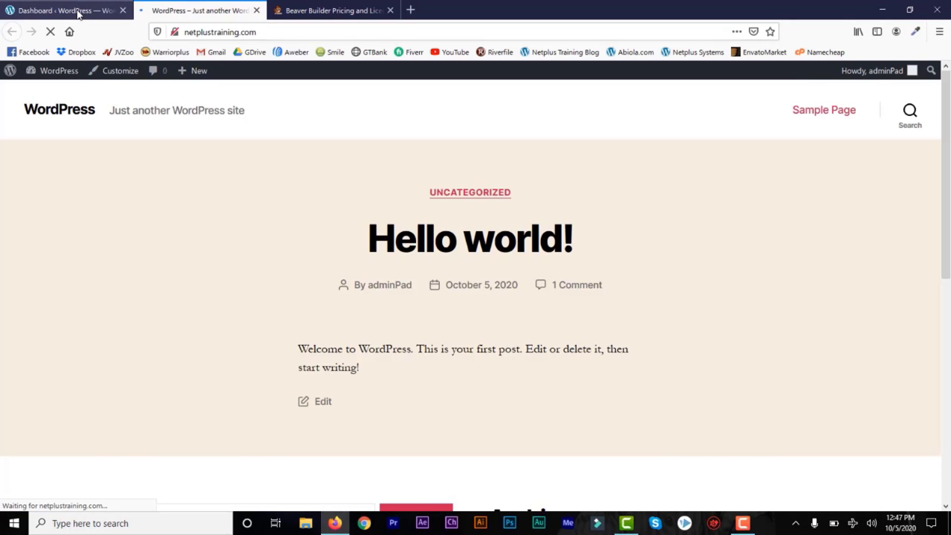
Search for "astra" among the available WordPress themes and activate the Astra theme.
{"action": "left_click", "coordinate": [78, 14]}
{"action": "mouse_move", "coordinate": [42, 255]}
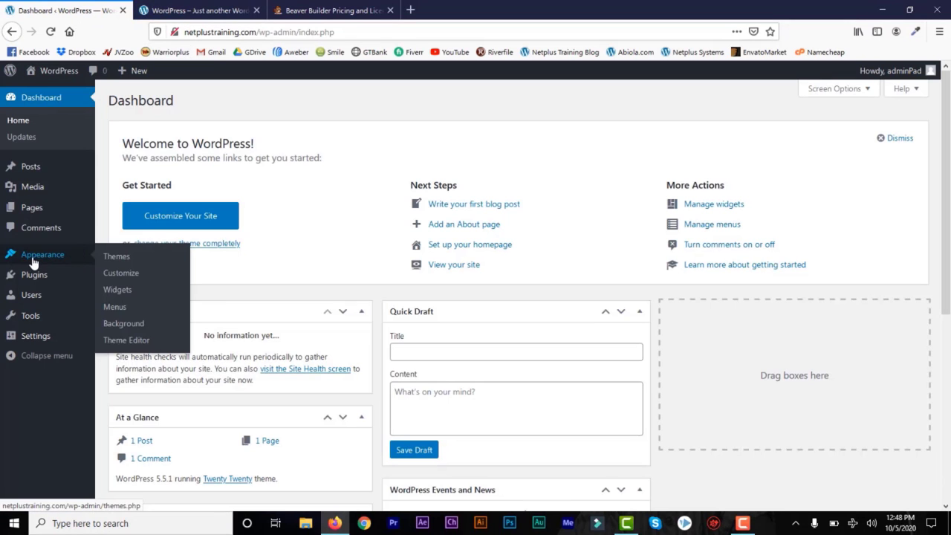
{"action": "left_click", "coordinate": [117, 259]}
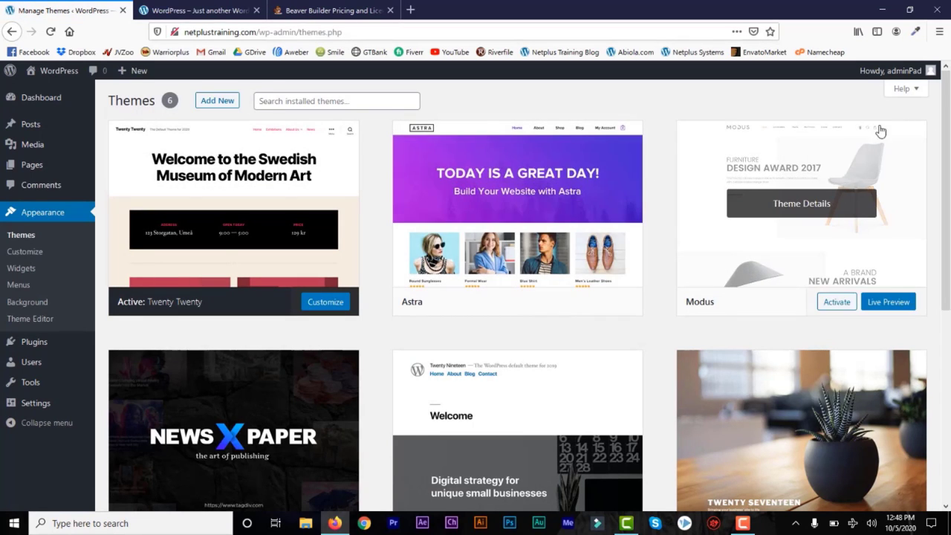
{"action": "left_click", "coordinate": [227, 102]}
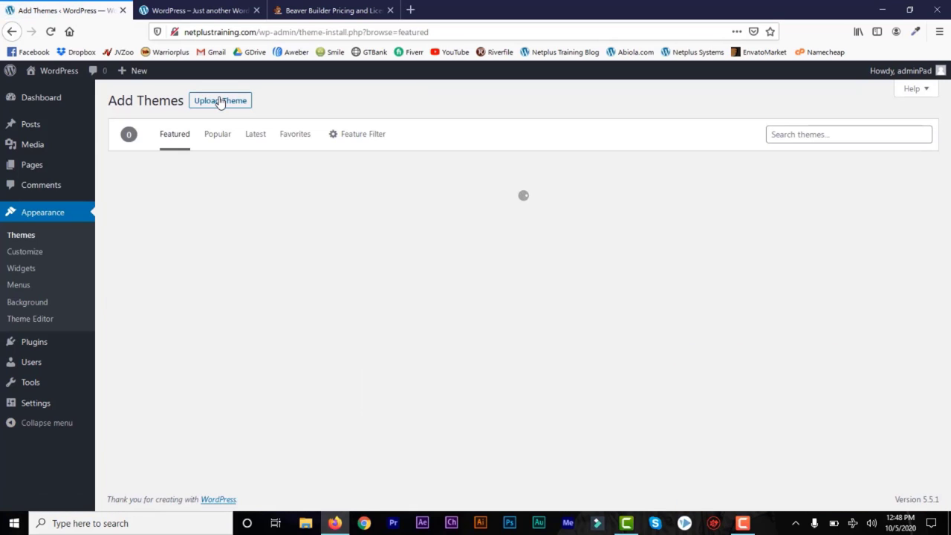
{"action": "left_click", "coordinate": [799, 134]}
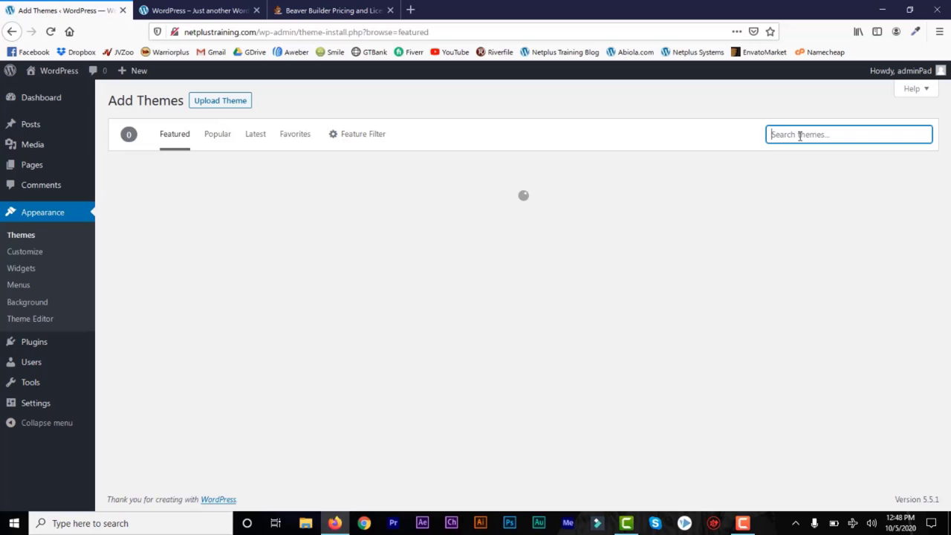
{"action": "type", "text": "astra"}
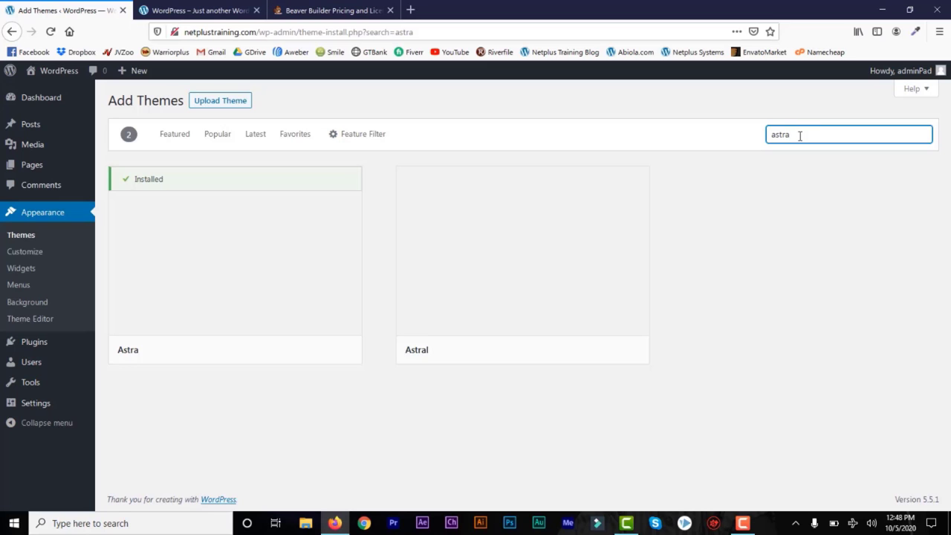
{"action": "mouse_move", "coordinate": [431, 326]}
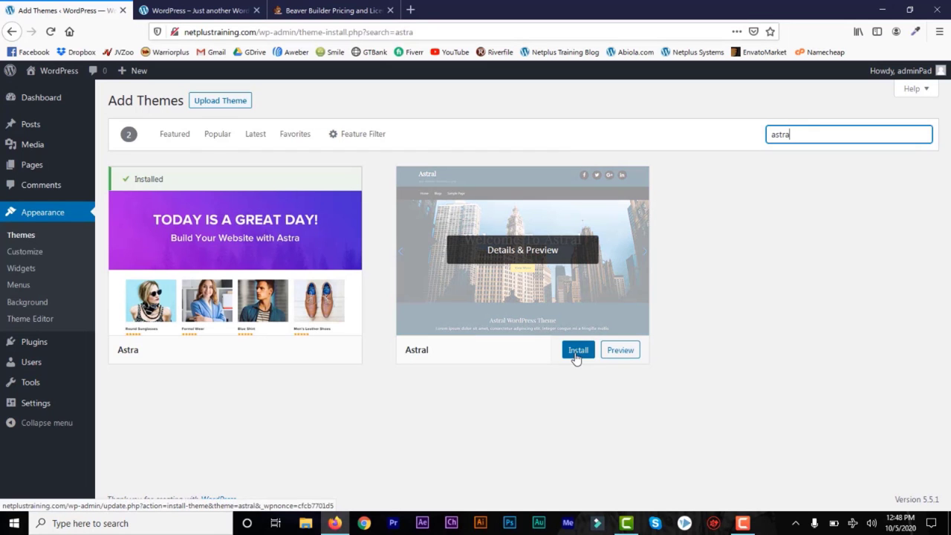
{"action": "mouse_move", "coordinate": [264, 342]}
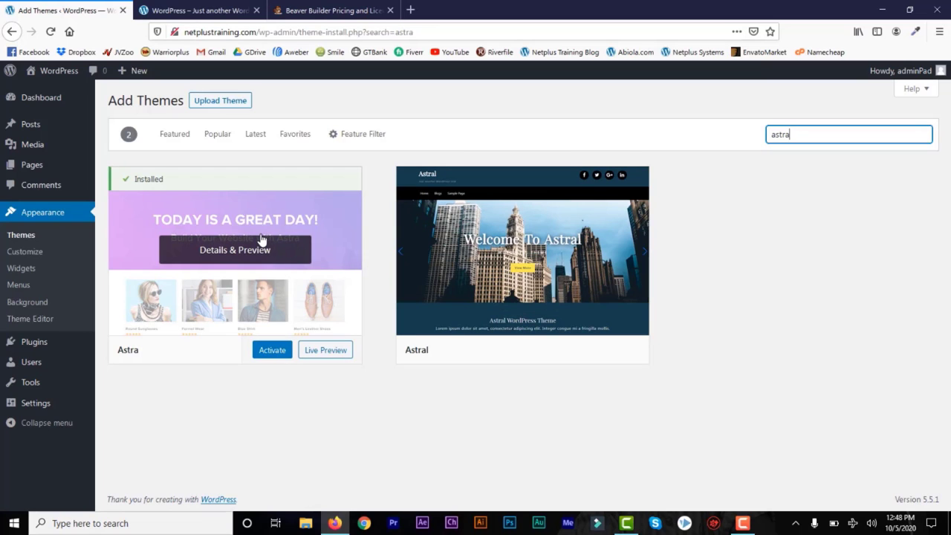
{"action": "left_click", "coordinate": [267, 353]}
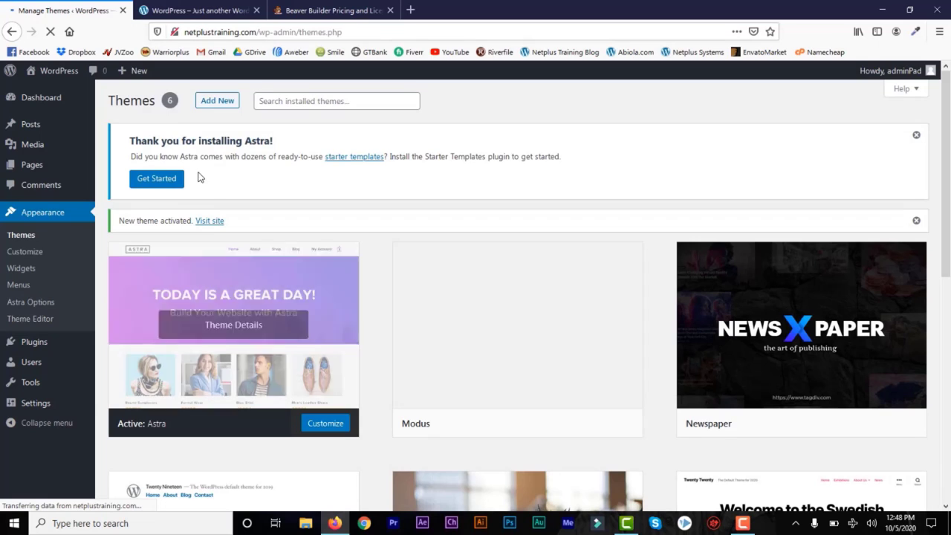
Reload the site's front page and look over its layout with the Astra theme.
{"action": "left_click", "coordinate": [220, 6]}
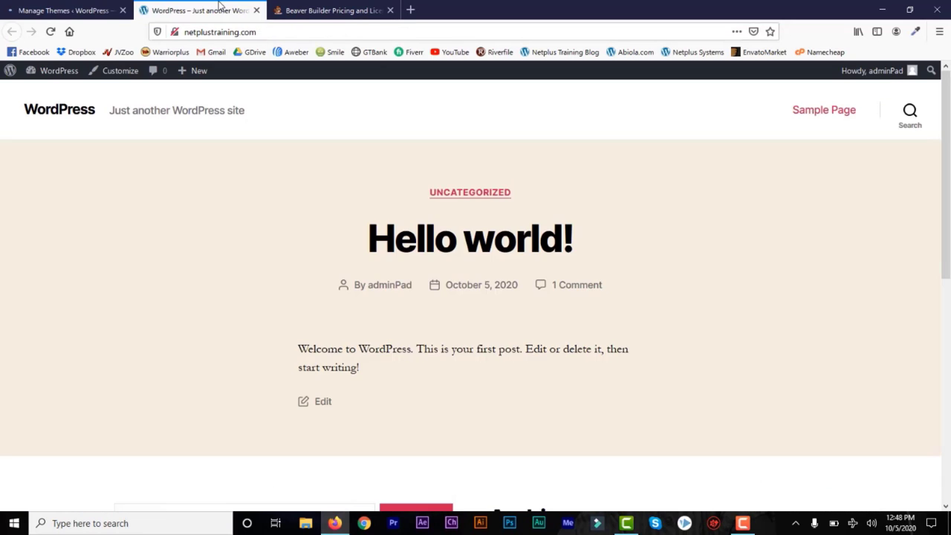
{"action": "left_click", "coordinate": [51, 32]}
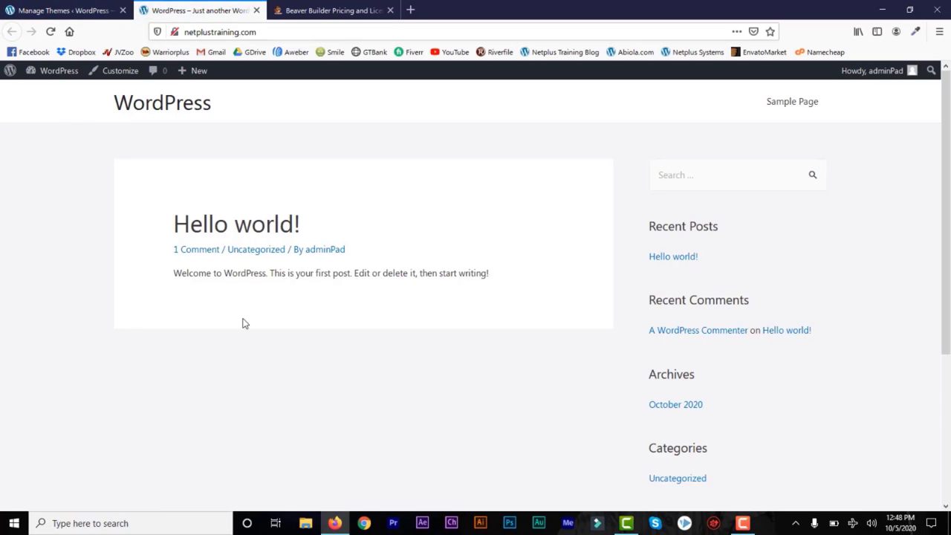
{"action": "scroll", "coordinate": [941, 214], "scroll_direction": "down", "scroll_amount": 5}
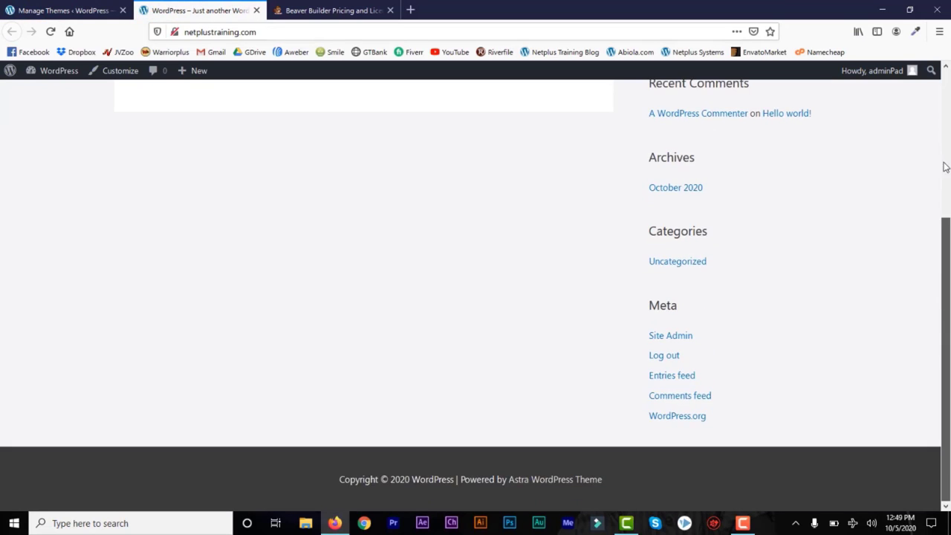
{"action": "scroll", "coordinate": [946, 166], "scroll_direction": "up", "scroll_amount": 5}
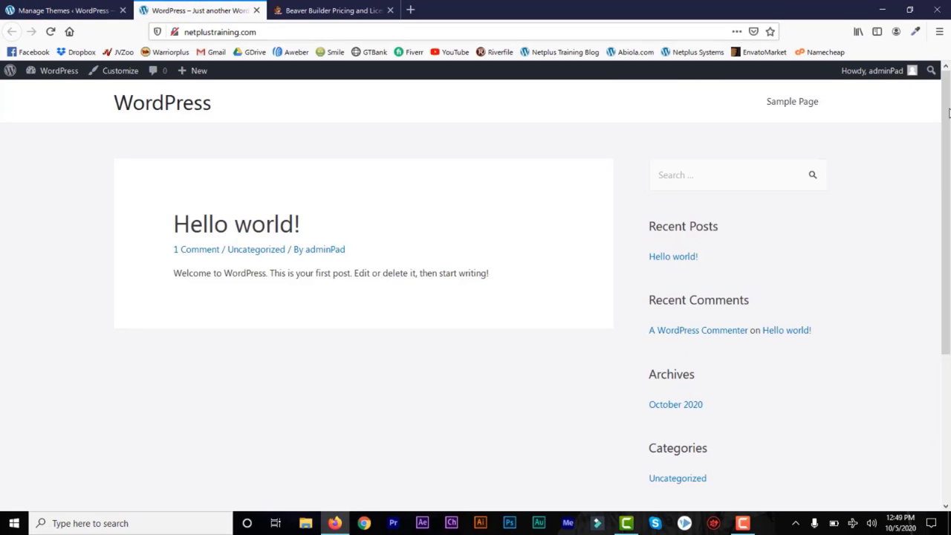
Install Astra's starter template importer plugin and choose Beaver Builder as the page builder.
{"action": "left_click", "coordinate": [74, 6]}
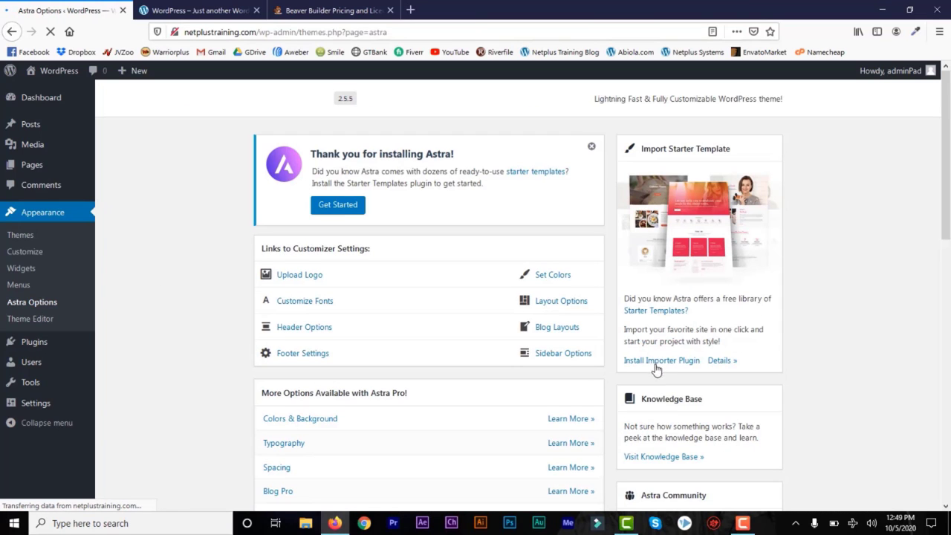
{"action": "left_click", "coordinate": [655, 361]}
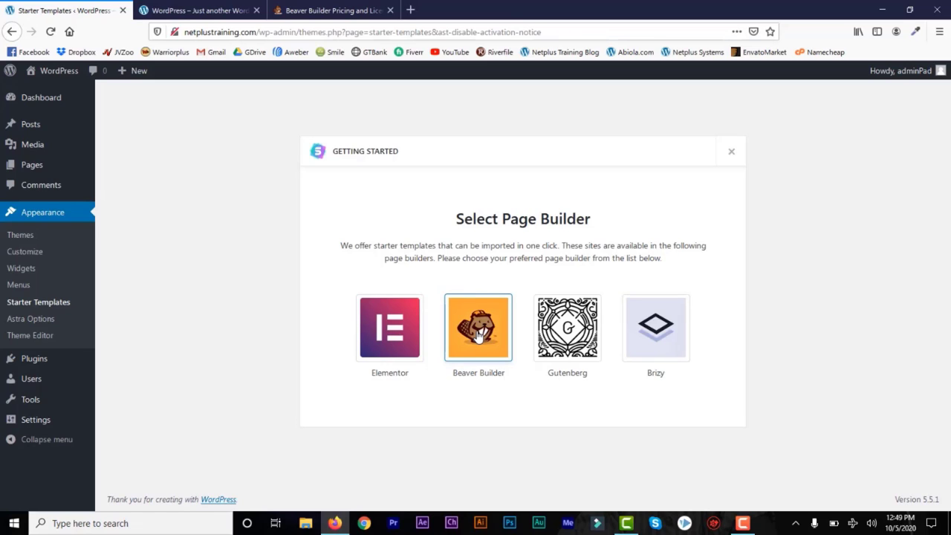
{"action": "left_click", "coordinate": [479, 336]}
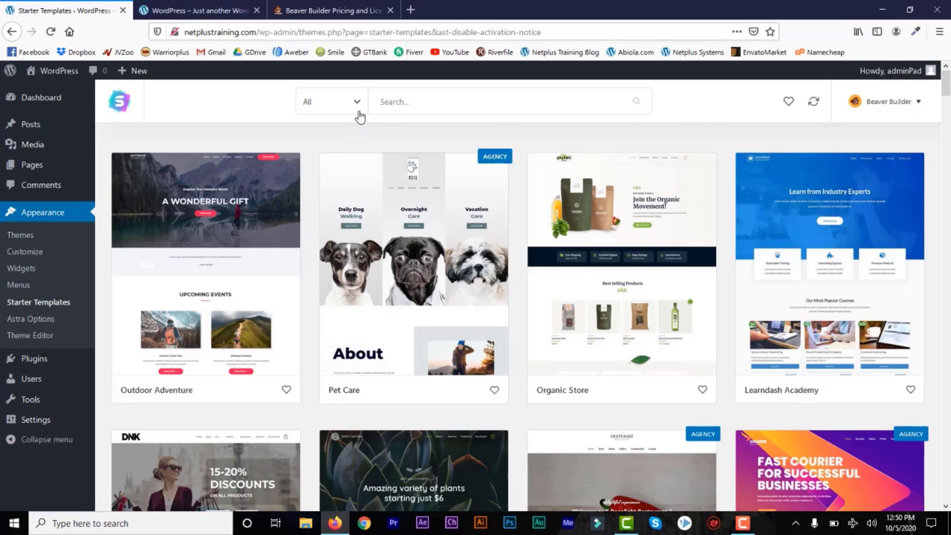
Filter the starter templates to free designs in the eCommerce category.
{"action": "left_click", "coordinate": [359, 110]}
{"action": "scroll", "coordinate": [324, 223], "scroll_direction": "down", "scroll_amount": 2}
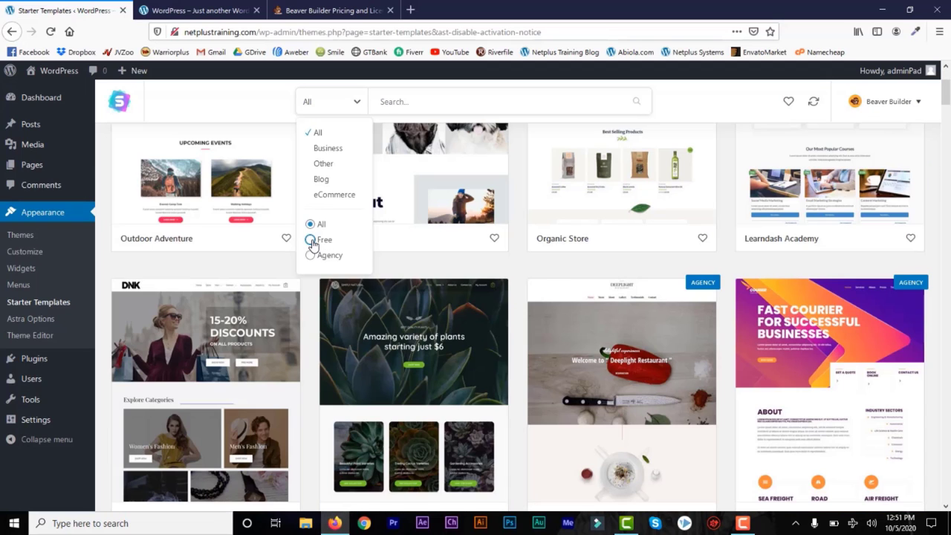
{"action": "left_click", "coordinate": [311, 240]}
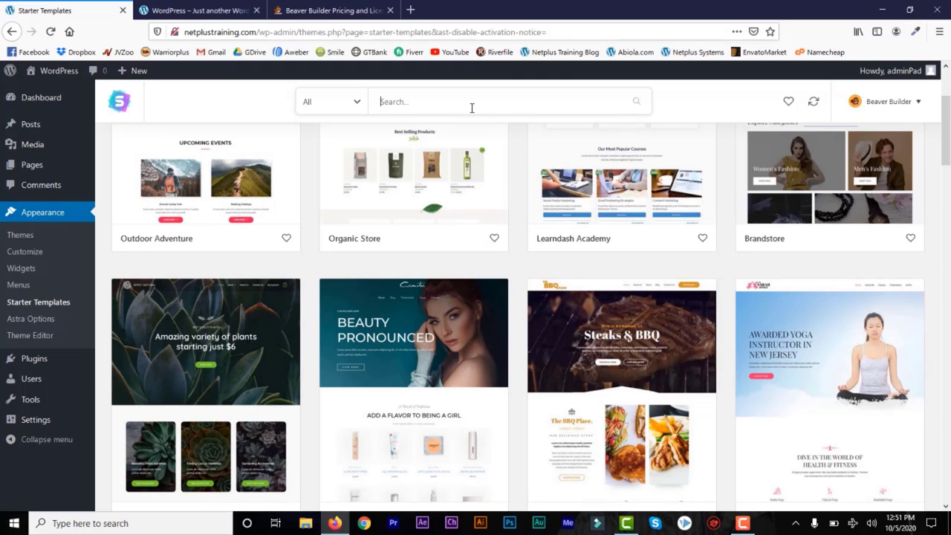
{"action": "left_click", "coordinate": [357, 108]}
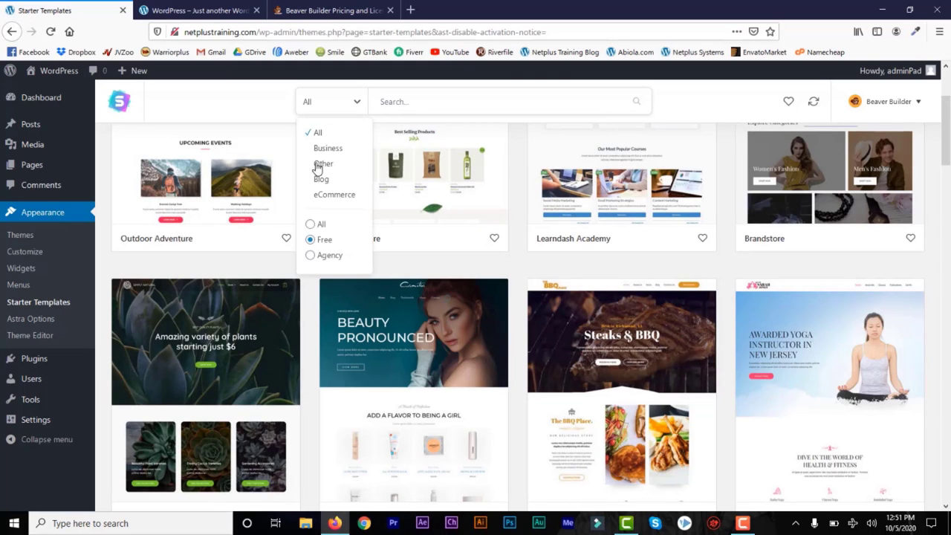
{"action": "left_click", "coordinate": [322, 198]}
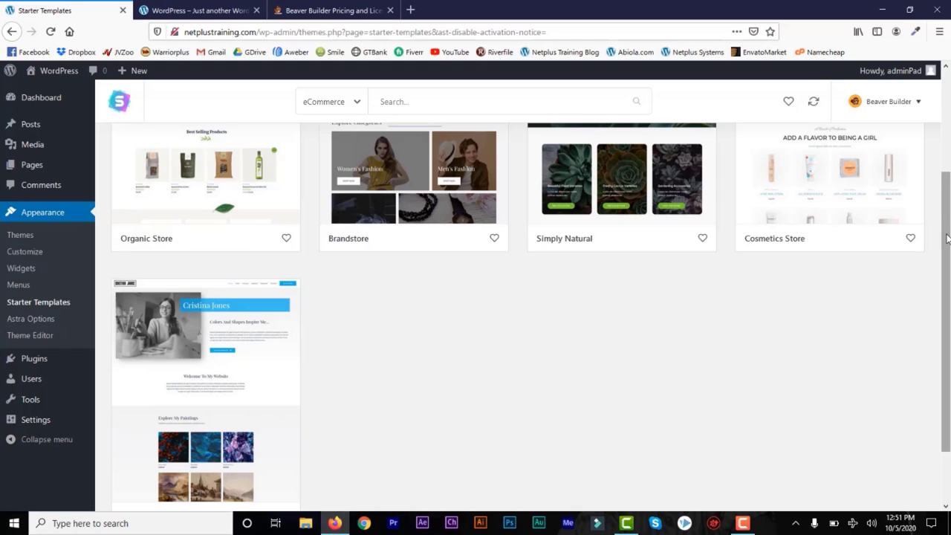
Browse the free eCommerce templates and open the Brandstore template.
{"action": "left_click_drag", "start_coordinate": [947, 238], "coordinate": [948, 145]}
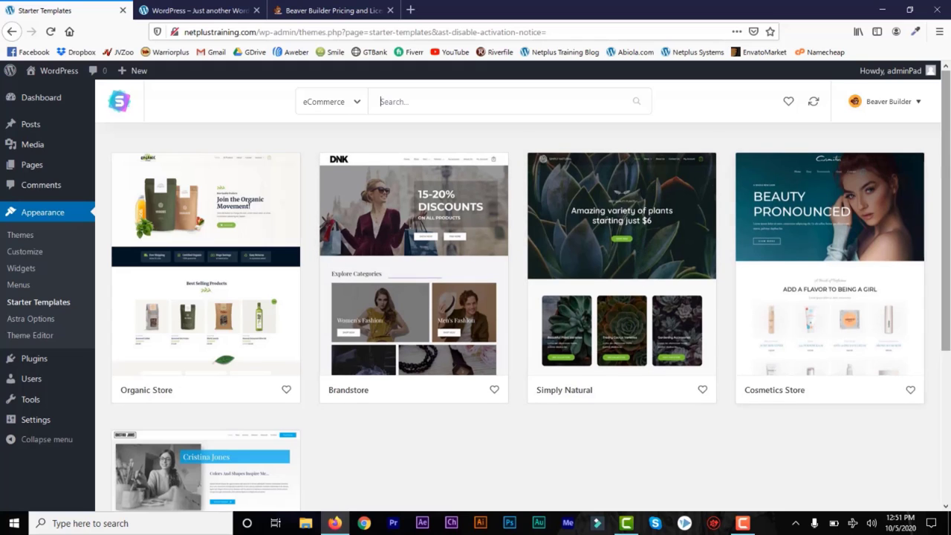
{"action": "left_click_drag", "start_coordinate": [941, 212], "coordinate": [941, 289]}
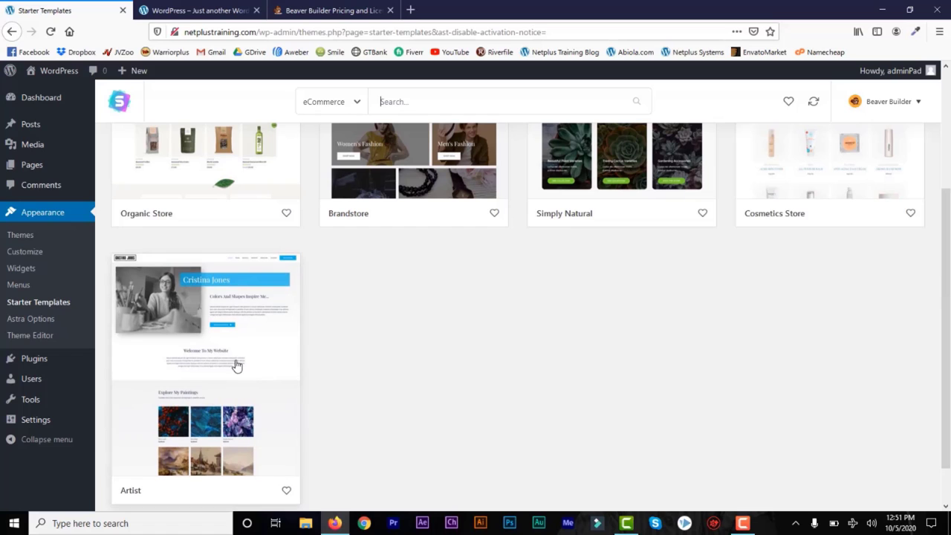
{"action": "scroll", "coordinate": [947, 312], "scroll_direction": "up", "scroll_amount": 3}
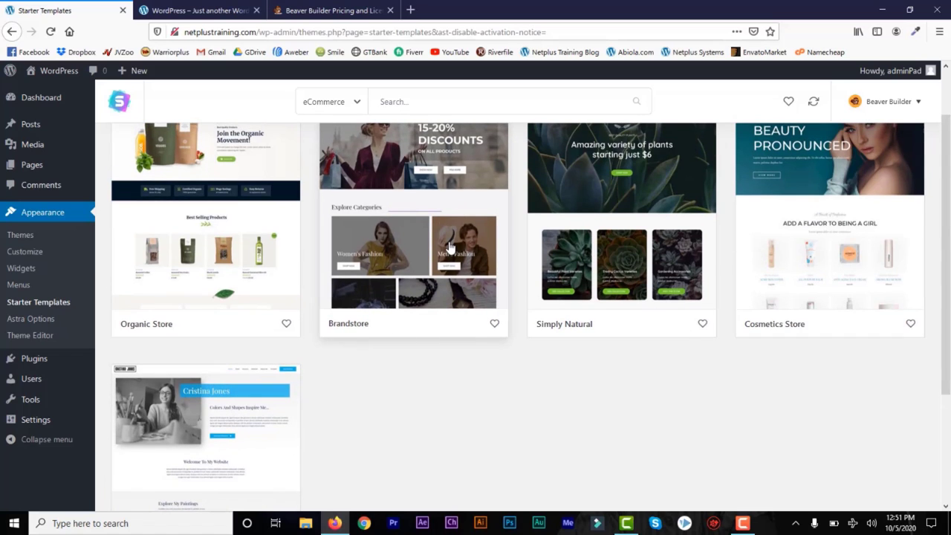
{"action": "left_click", "coordinate": [450, 246]}
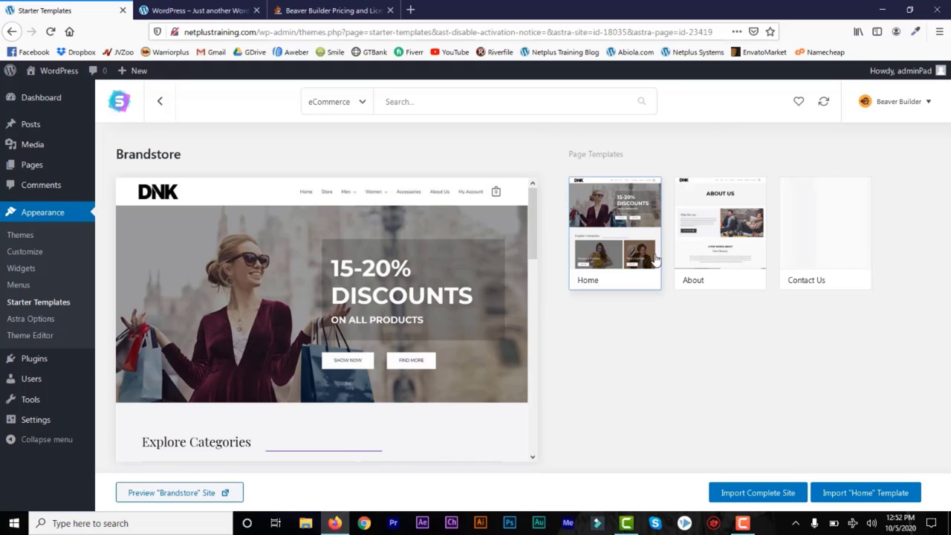
Preview Brandstore's About, Contact Us and Home pages, and view its online demo site.
{"action": "left_click", "coordinate": [716, 225]}
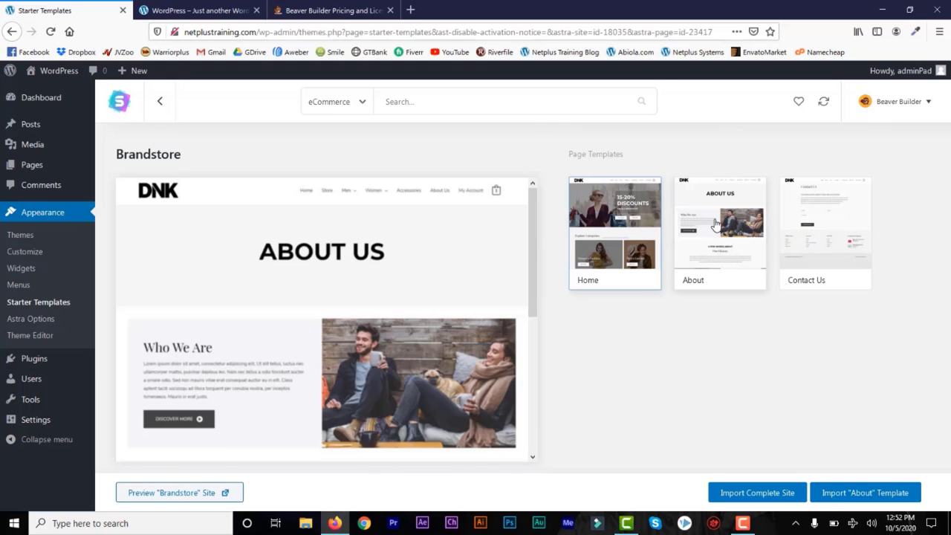
{"action": "left_click", "coordinate": [833, 211]}
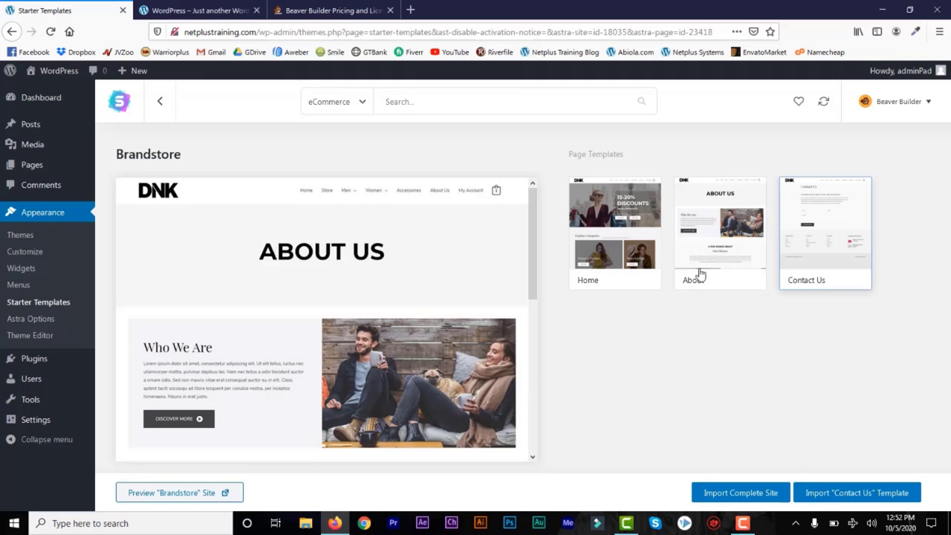
{"action": "left_click", "coordinate": [618, 236]}
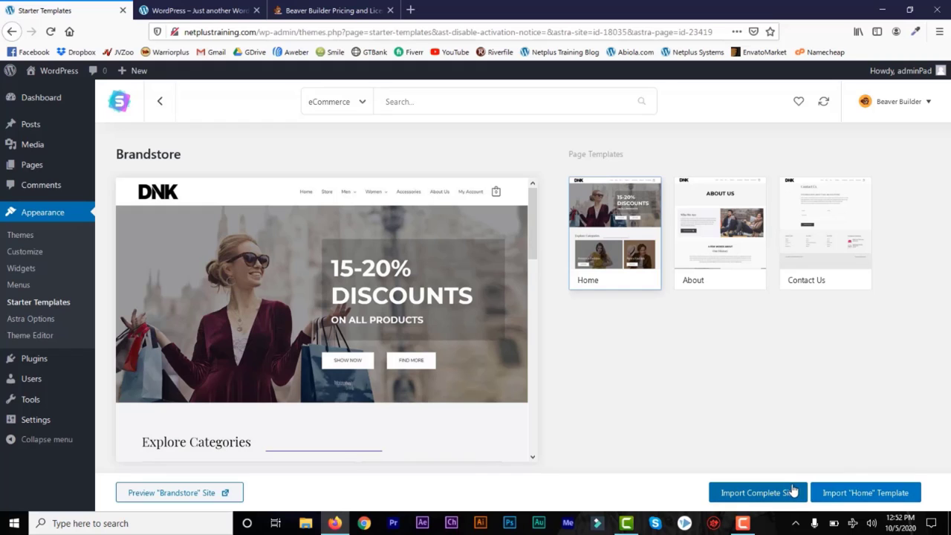
{"action": "left_click", "coordinate": [187, 495]}
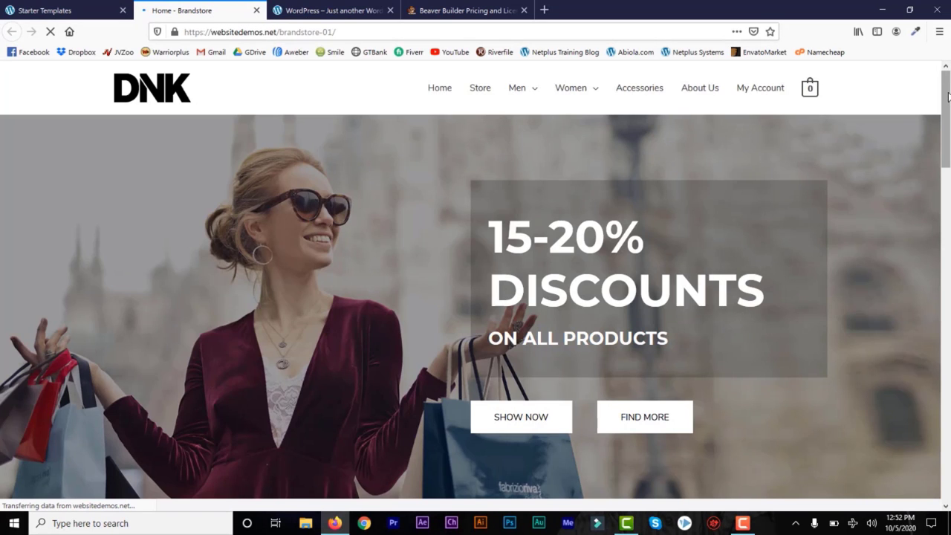
{"action": "mouse_move", "coordinate": [948, 95]}
{"action": "left_mouse_down"}
{"action": "mouse_move", "coordinate": [948, 438]}
{"action": "mouse_move", "coordinate": [947, 111]}
{"action": "left_mouse_up"}
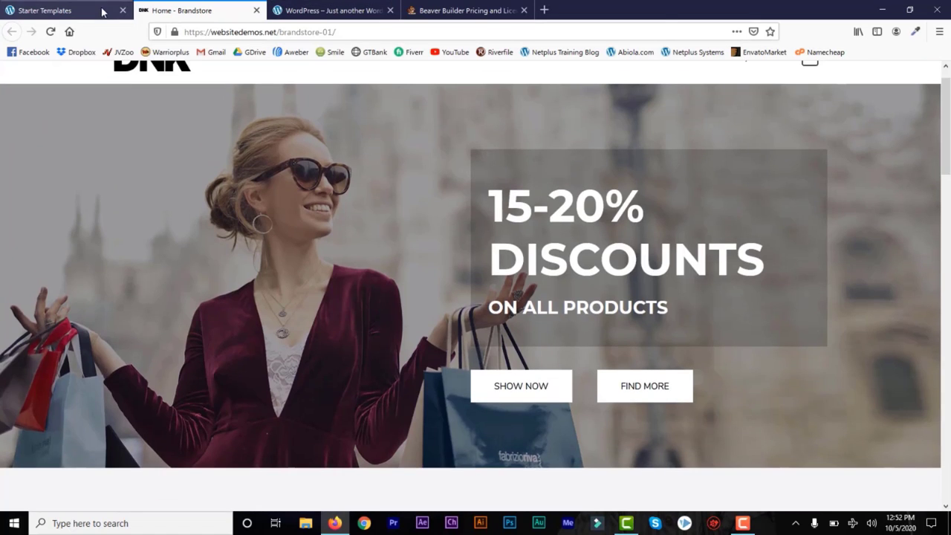
{"action": "left_click", "coordinate": [63, 12]}
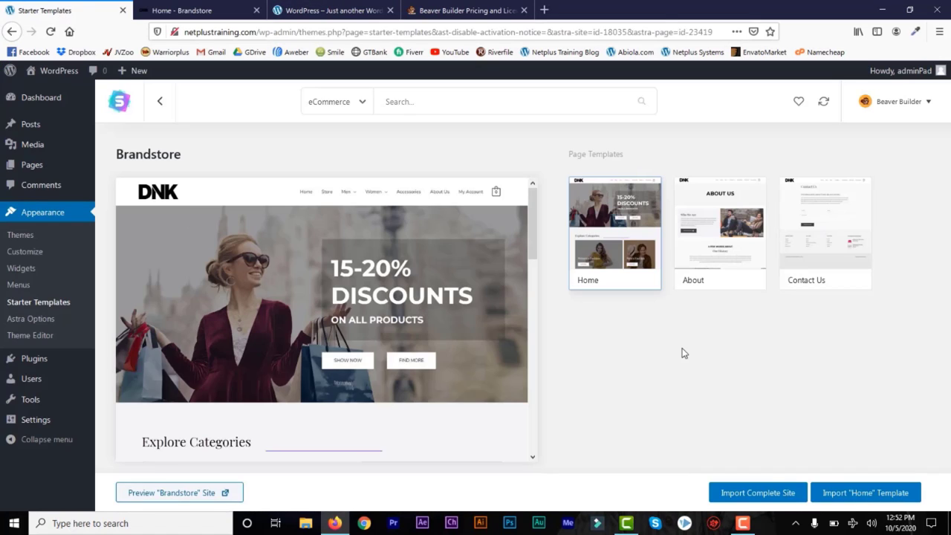
Import the complete Brandstore site with its customizer settings, widgets, required plugins and content.
{"action": "left_click", "coordinate": [752, 498]}
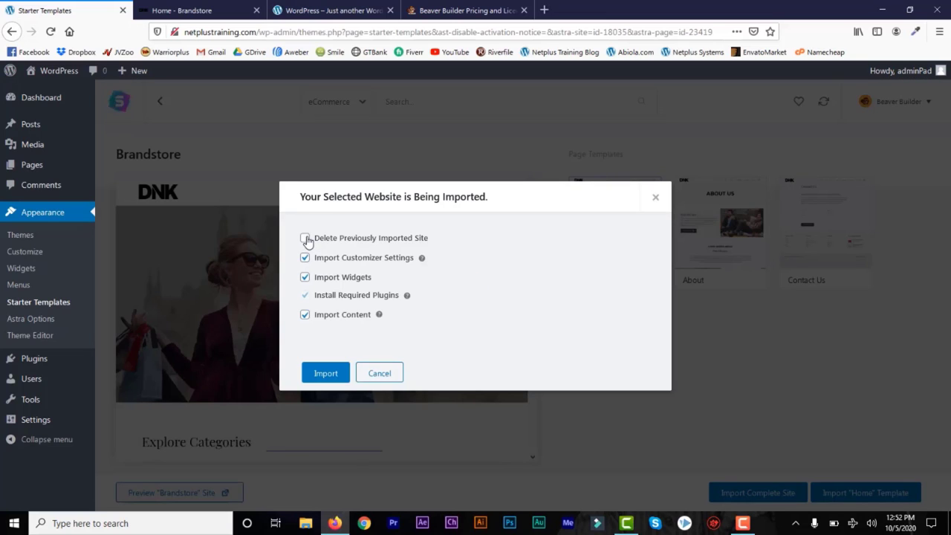
{"action": "left_click", "coordinate": [322, 377]}
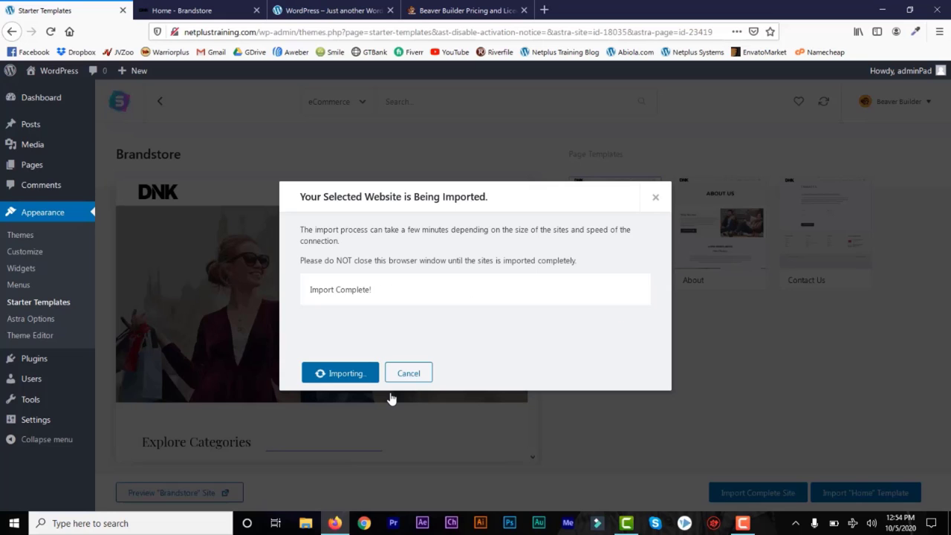
Open the imported site in its own browser tab, close the Brandstore demo tab, and view the new home page.
{"action": "right_click", "coordinate": [330, 374]}
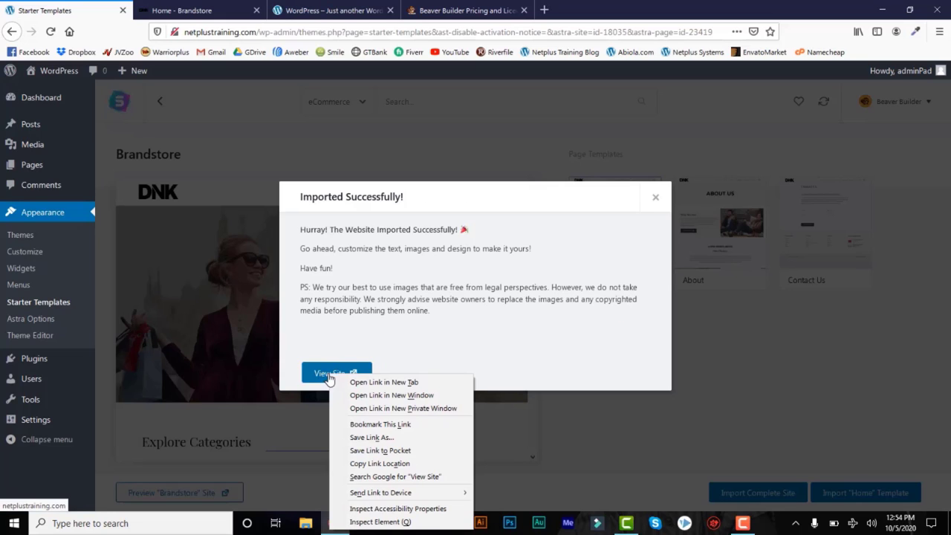
{"action": "left_click", "coordinate": [342, 383]}
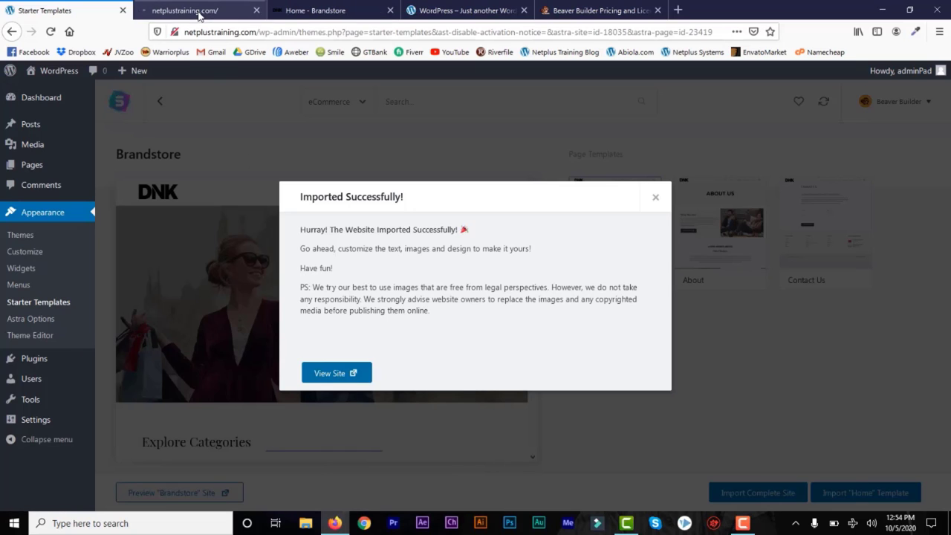
{"action": "left_click", "coordinate": [391, 10]}
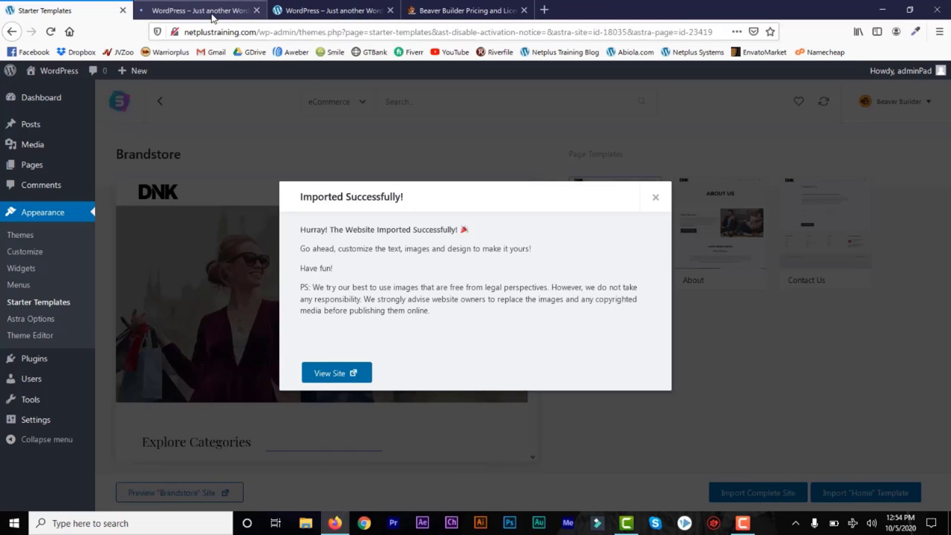
{"action": "left_click", "coordinate": [213, 13]}
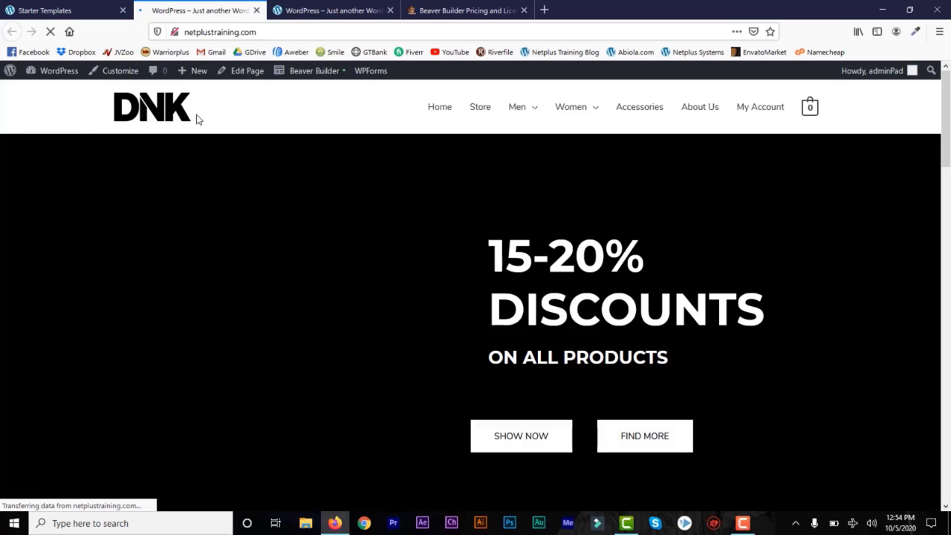
{"action": "left_click_drag", "start_coordinate": [262, 33], "coordinate": [226, 4]}
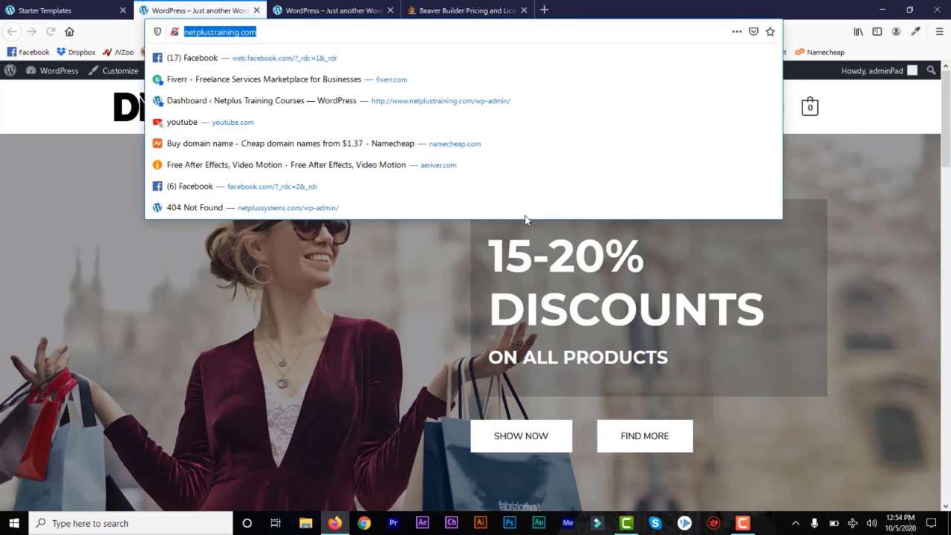
{"action": "left_click_drag", "start_coordinate": [947, 138], "coordinate": [949, 96]}
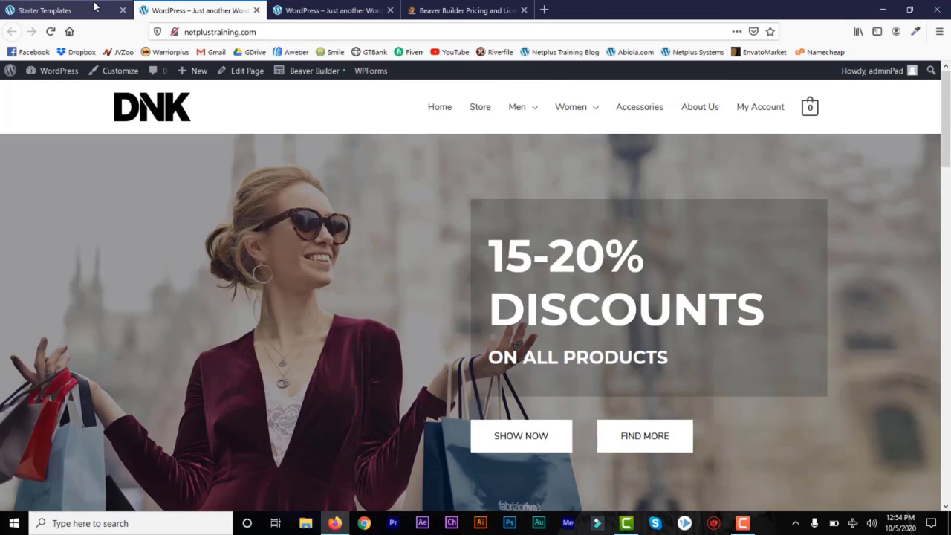
Dismiss the import message and review the installed plugins, including the Lite version of Beaver Builder.
{"action": "left_click", "coordinate": [70, 11]}
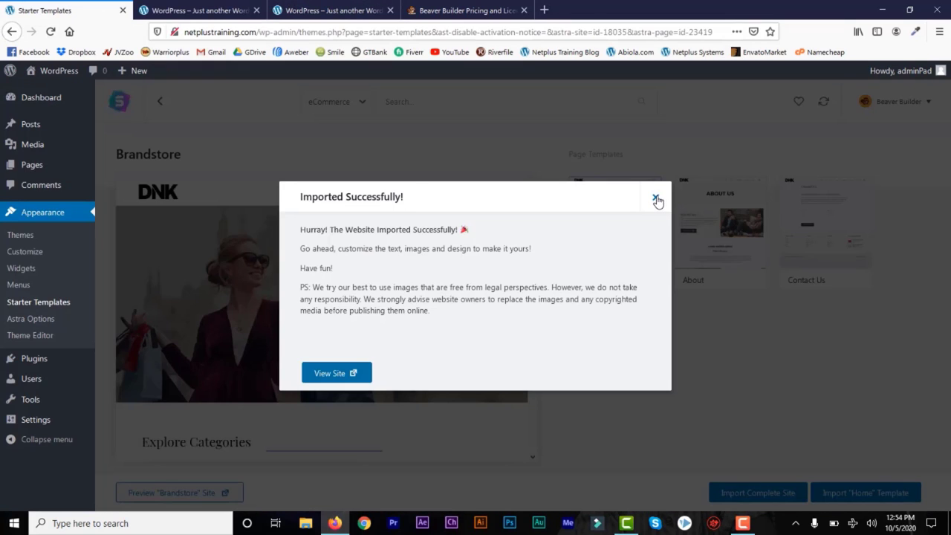
{"action": "left_click", "coordinate": [657, 199]}
{"action": "mouse_move", "coordinate": [30, 358]}
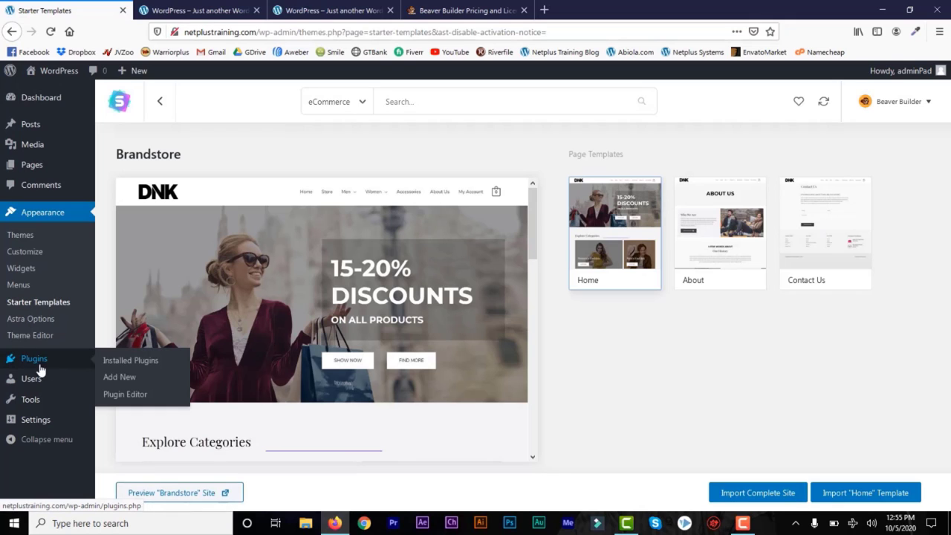
{"action": "left_click", "coordinate": [127, 361]}
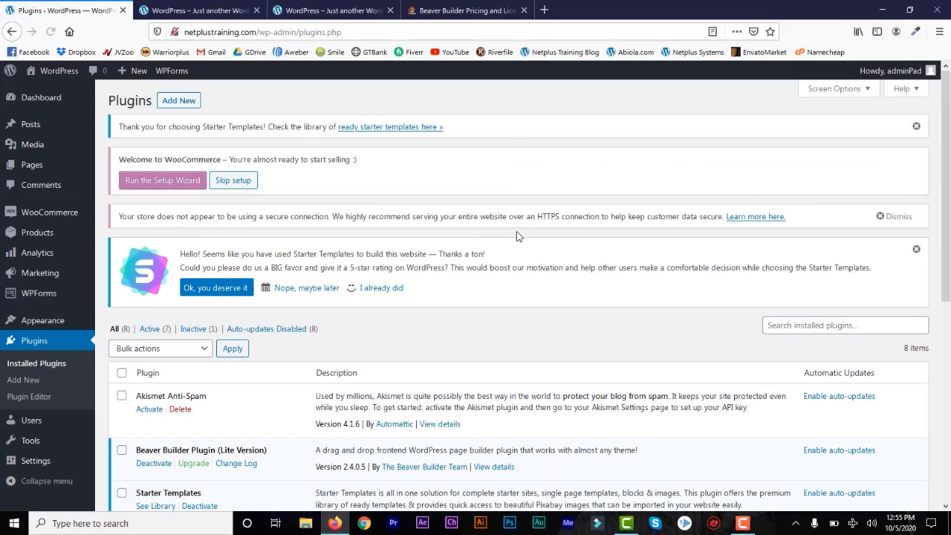
{"action": "scroll", "coordinate": [289, 213], "scroll_direction": "down", "scroll_amount": 5}
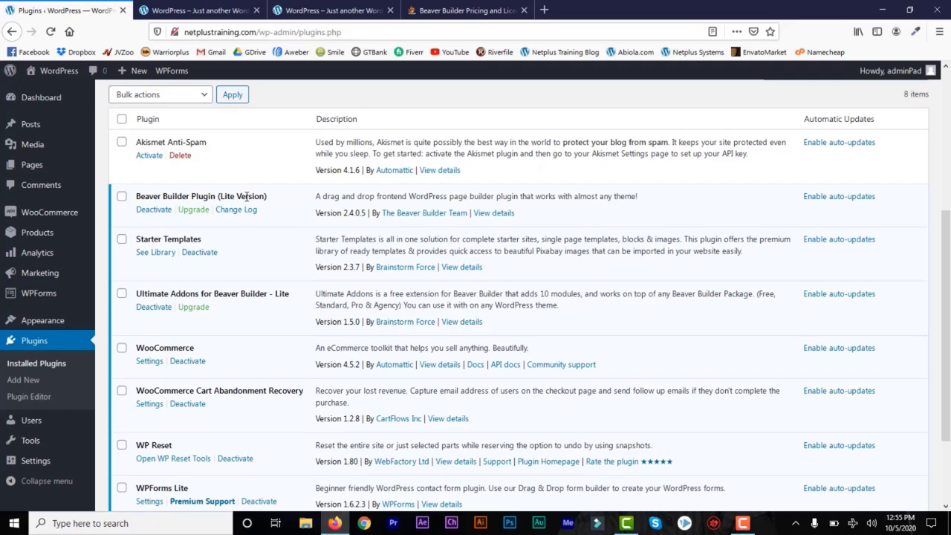
{"action": "left_click_drag", "start_coordinate": [247, 197], "coordinate": [217, 197]}
{"action": "left_click_drag", "start_coordinate": [940, 324], "coordinate": [948, 372]}
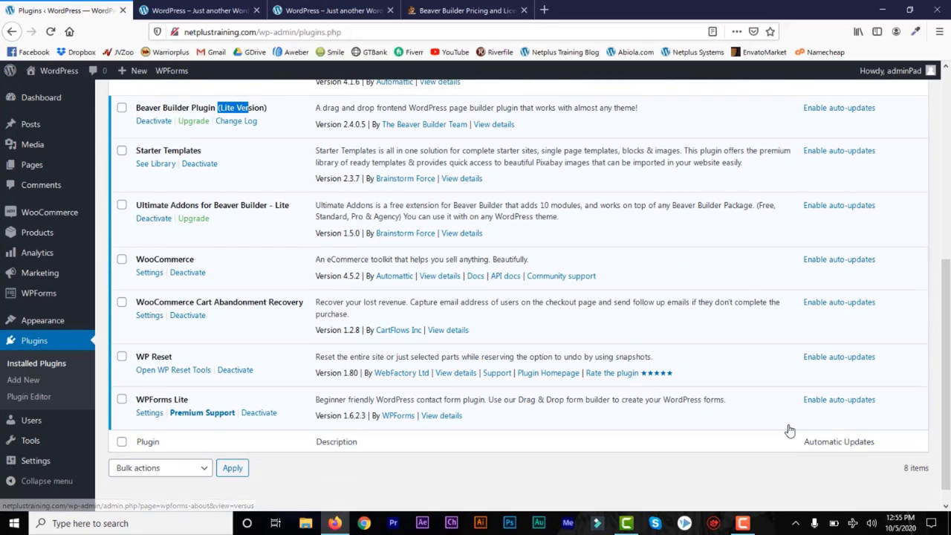
{"action": "left_click_drag", "start_coordinate": [946, 425], "coordinate": [946, 261]}
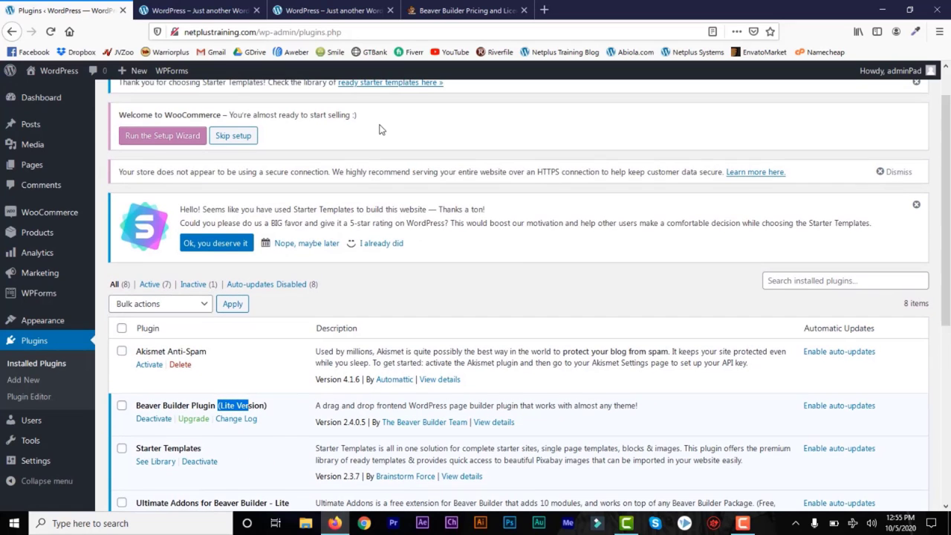
{"action": "left_click", "coordinate": [212, 13]}
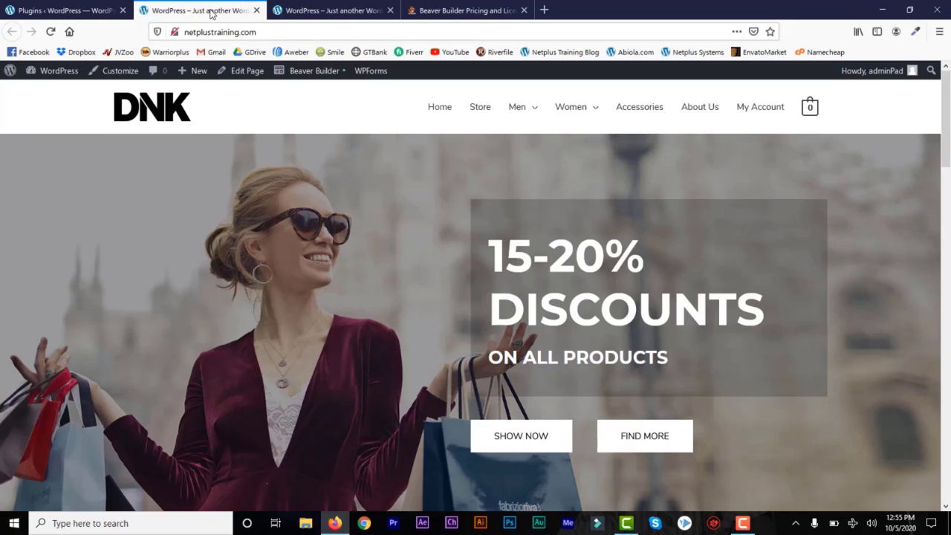
{"action": "left_click", "coordinate": [67, 10]}
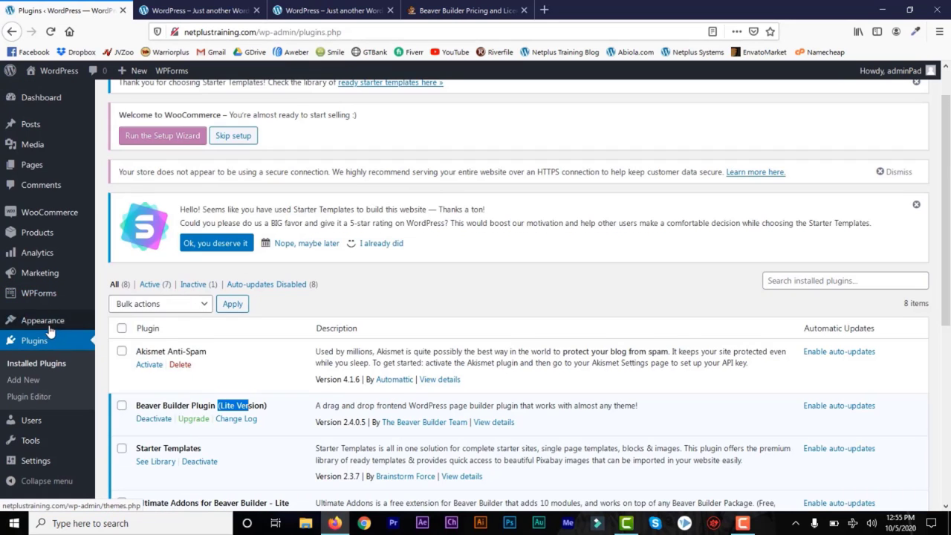
Set the site title to "Online General Store" in the general settings.
{"action": "mouse_move", "coordinate": [41, 444]}
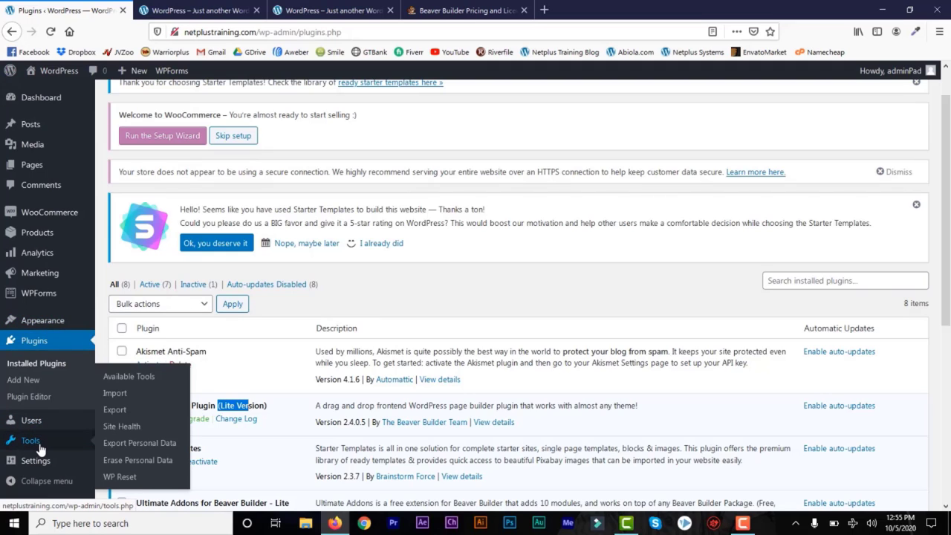
{"action": "mouse_move", "coordinate": [37, 461]}
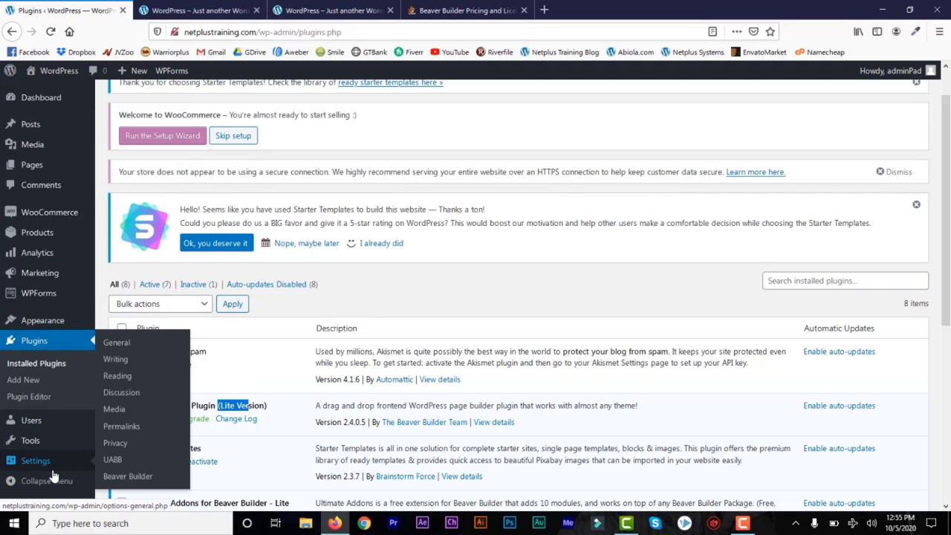
{"action": "left_click", "coordinate": [126, 349]}
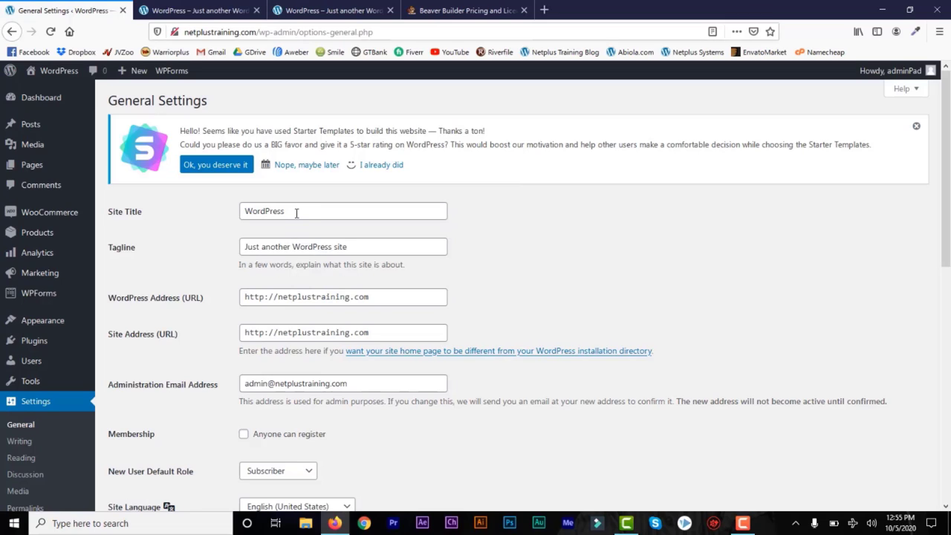
{"action": "left_click_drag", "start_coordinate": [296, 213], "coordinate": [241, 213]}
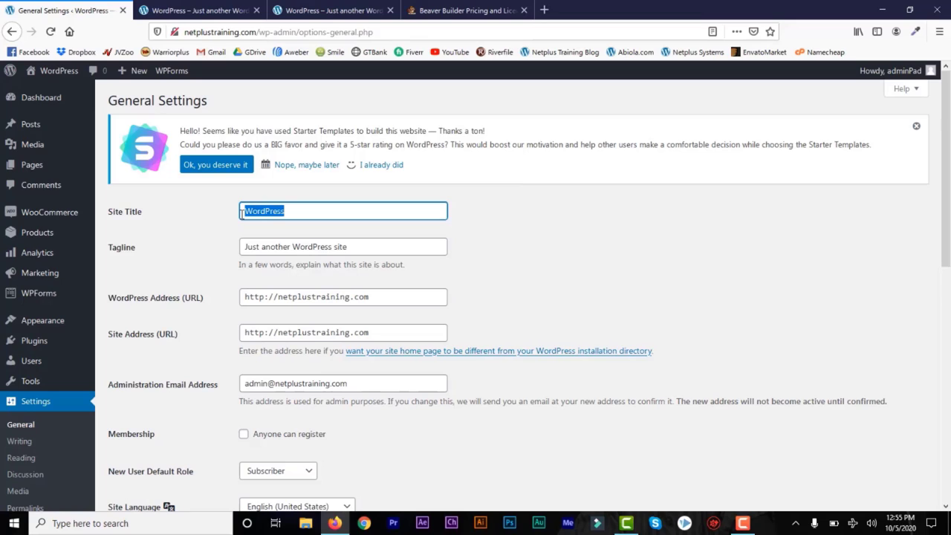
{"action": "type", "text": "Online "}
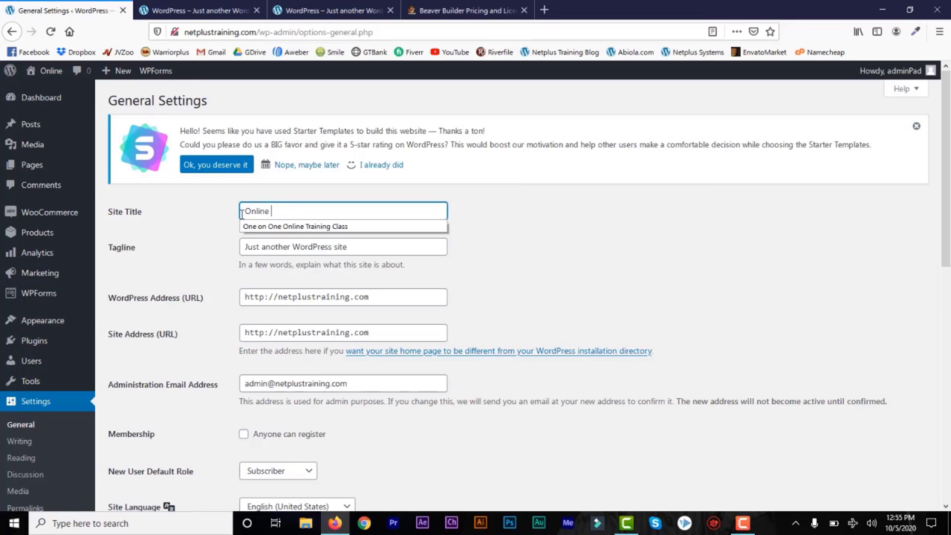
{"action": "type", "text": "General"}
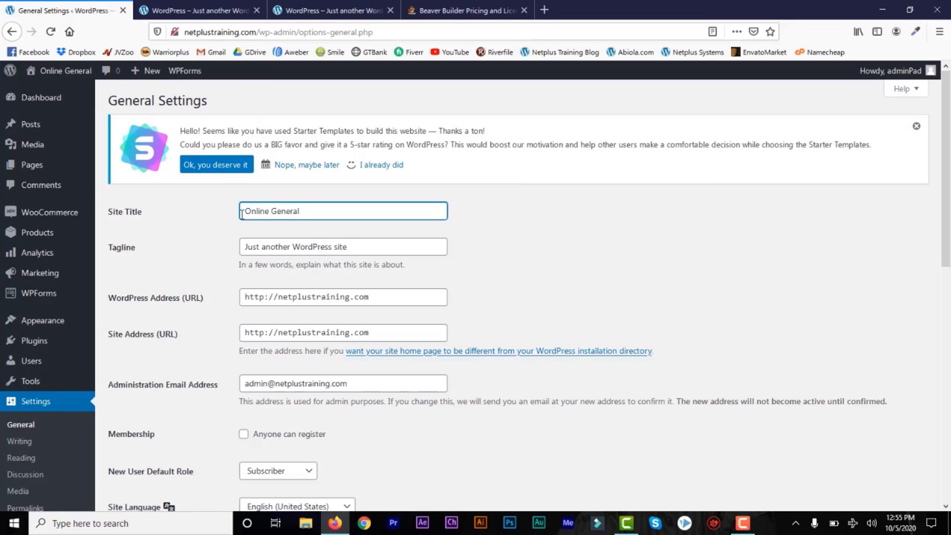
{"action": "type", "text": " tore"}
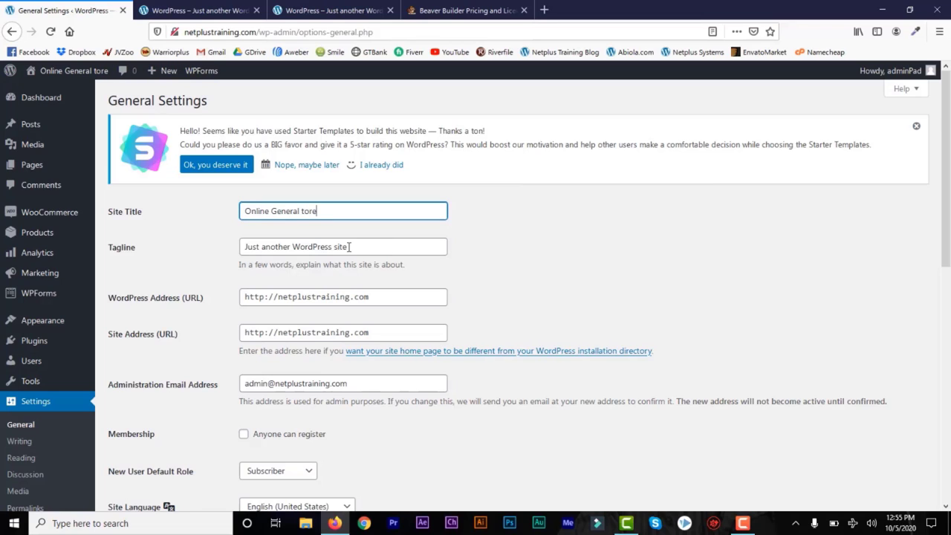
{"action": "left_click_drag", "start_coordinate": [354, 248], "coordinate": [235, 246]}
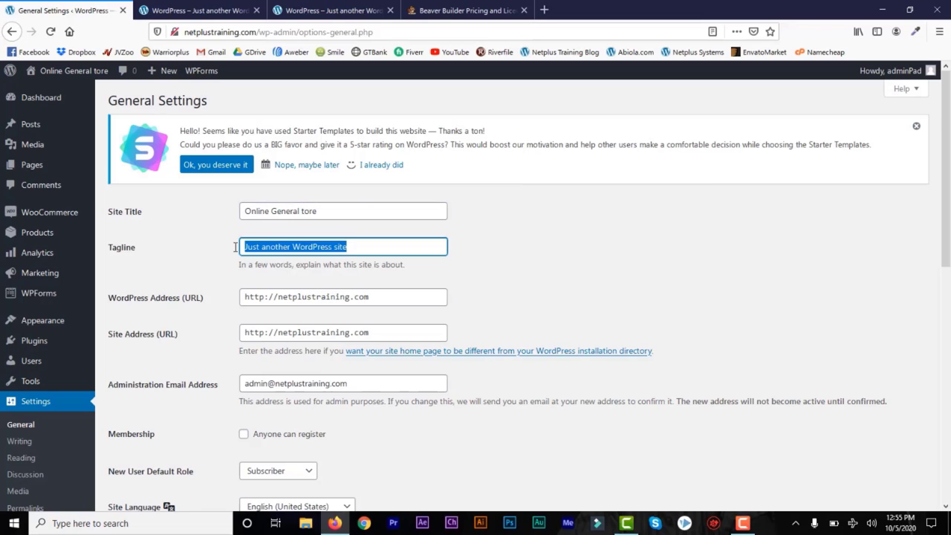
{"action": "left_click", "coordinate": [302, 213]}
{"action": "type", "text": "S"}
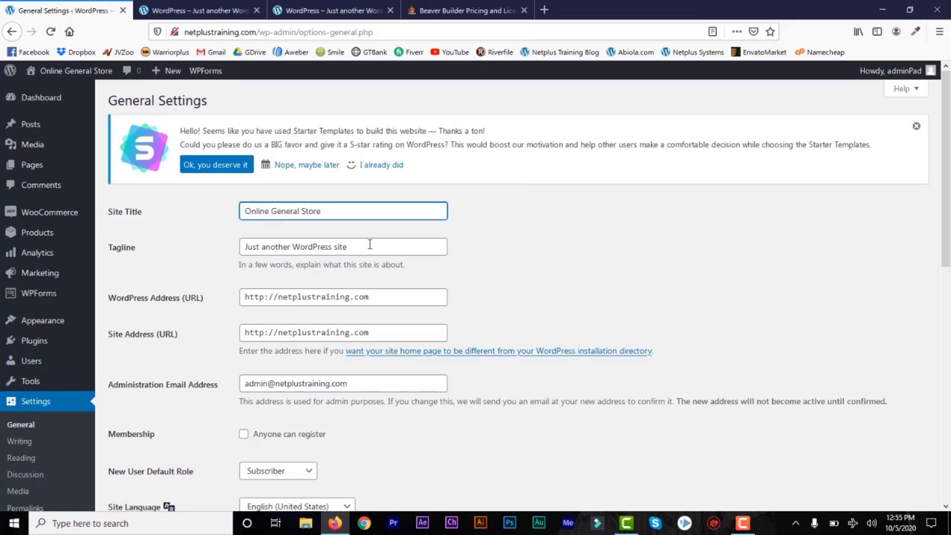
Set the tagline to "Buy All Brands of Clothing and Shoes" and save the general settings.
{"action": "left_click_drag", "start_coordinate": [369, 245], "coordinate": [237, 247]}
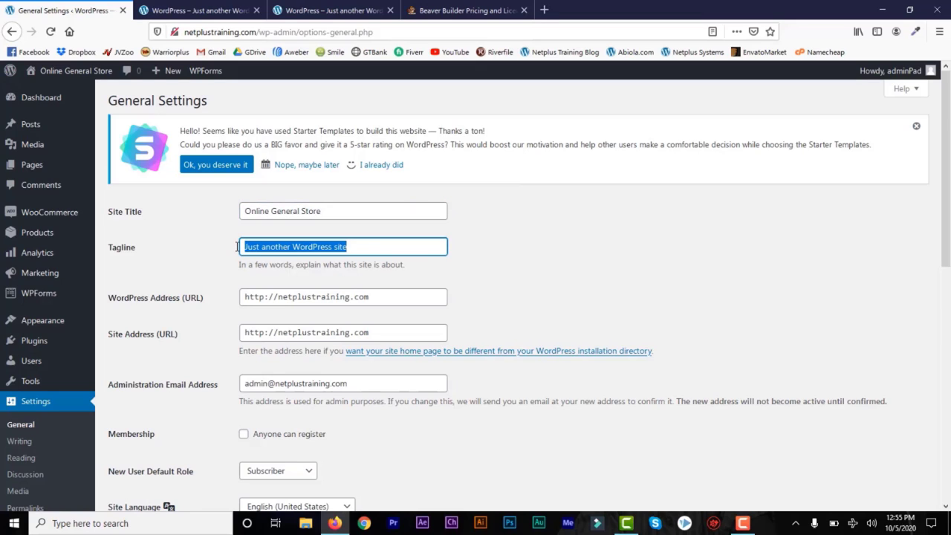
{"action": "type", "text": "Buy All Brnads o"}
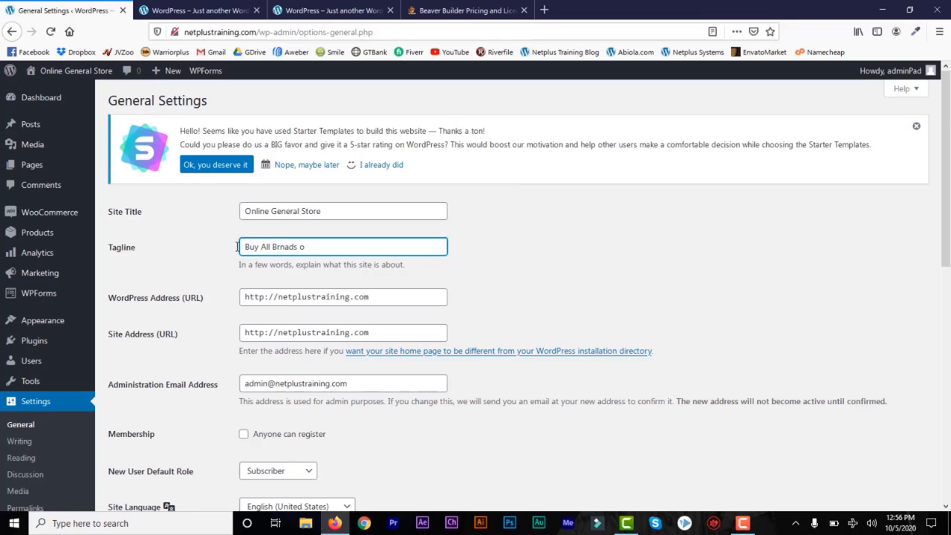
{"action": "left_click", "coordinate": [287, 250]}
{"action": "key", "text": "BackSpace"}
{"action": "scroll", "coordinate": [886, 375], "scroll_direction": "down", "scroll_amount": 4}
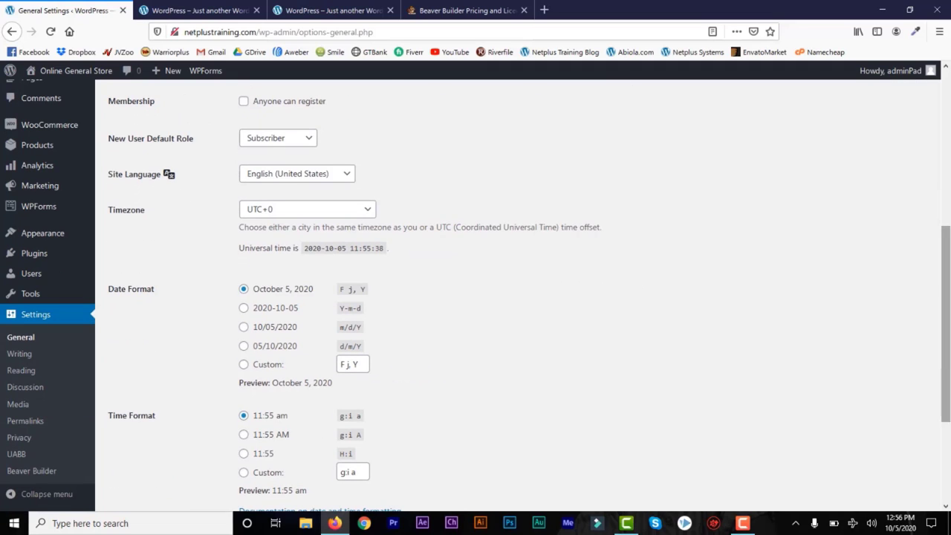
{"action": "scroll", "coordinate": [334, 448], "scroll_direction": "down", "scroll_amount": 3}
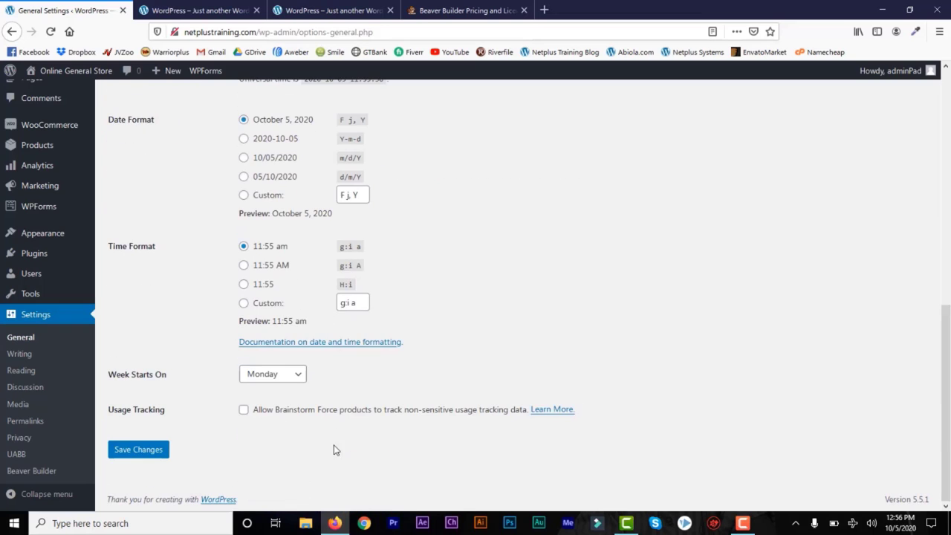
{"action": "left_click", "coordinate": [138, 451]}
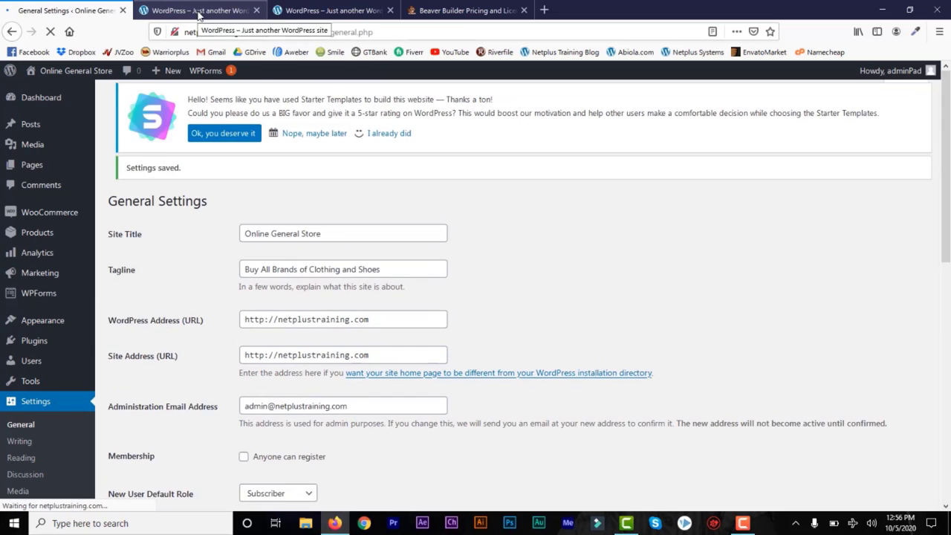
Reload the store's home page to check the new site title and tagline.
{"action": "left_click", "coordinate": [189, 11]}
{"action": "left_click", "coordinate": [50, 33]}
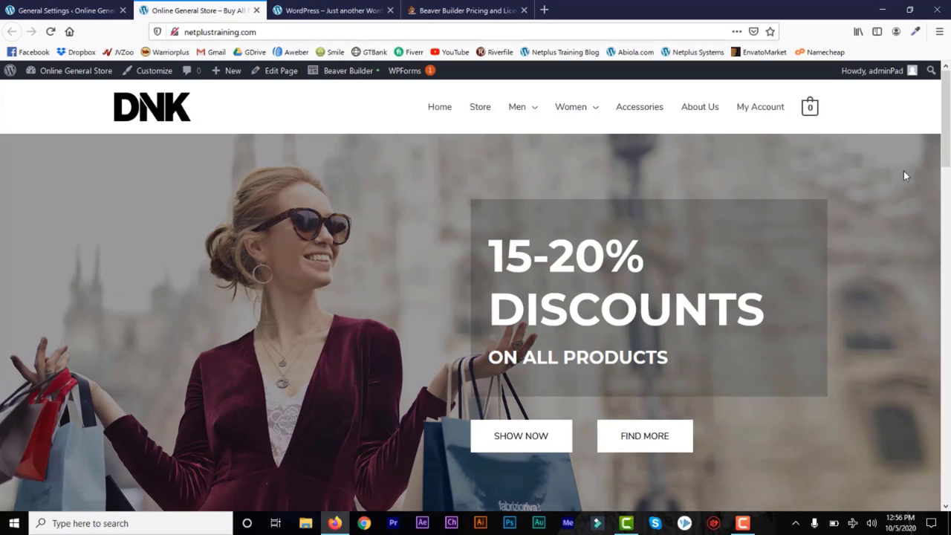
{"action": "mouse_move", "coordinate": [949, 135]}
{"action": "left_mouse_down"}
{"action": "mouse_move", "coordinate": [949, 304]}
{"action": "mouse_move", "coordinate": [949, 119]}
{"action": "left_mouse_up"}
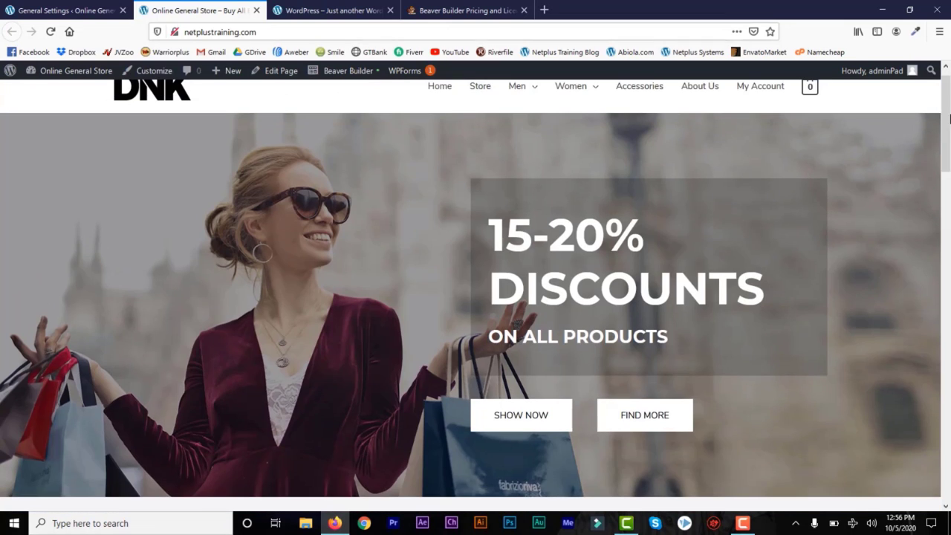
Return to the WordPress admin and open the list of all store products.
{"action": "left_click", "coordinate": [41, 11]}
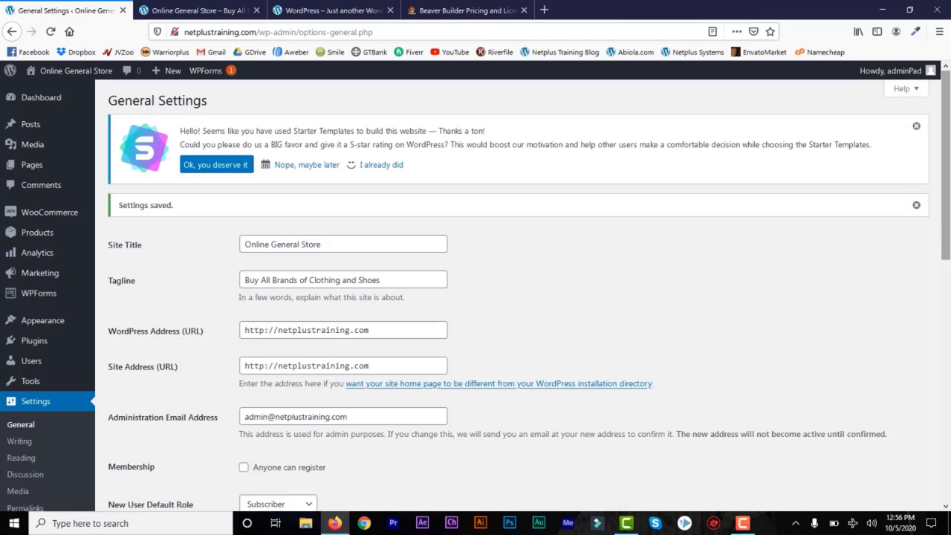
{"action": "left_click_drag", "start_coordinate": [949, 216], "coordinate": [949, 243]}
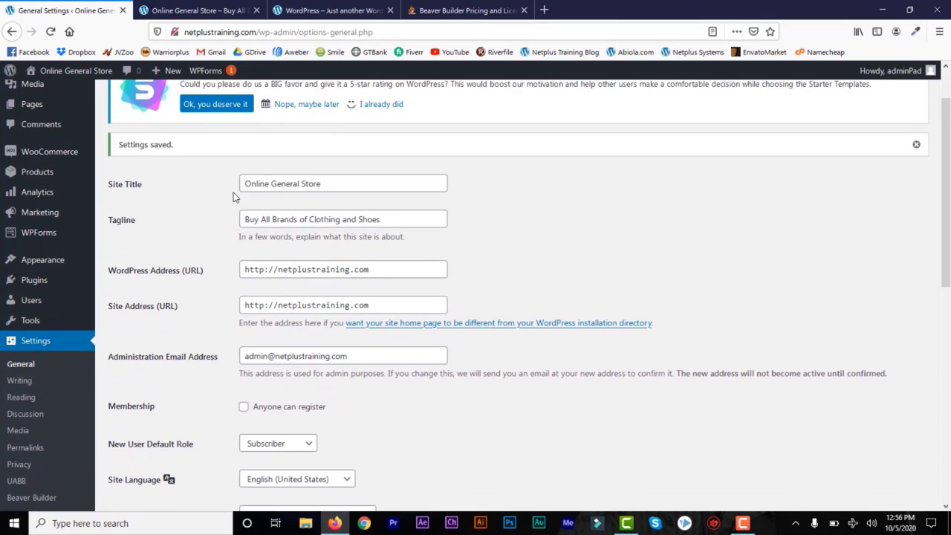
{"action": "mouse_move", "coordinate": [71, 156]}
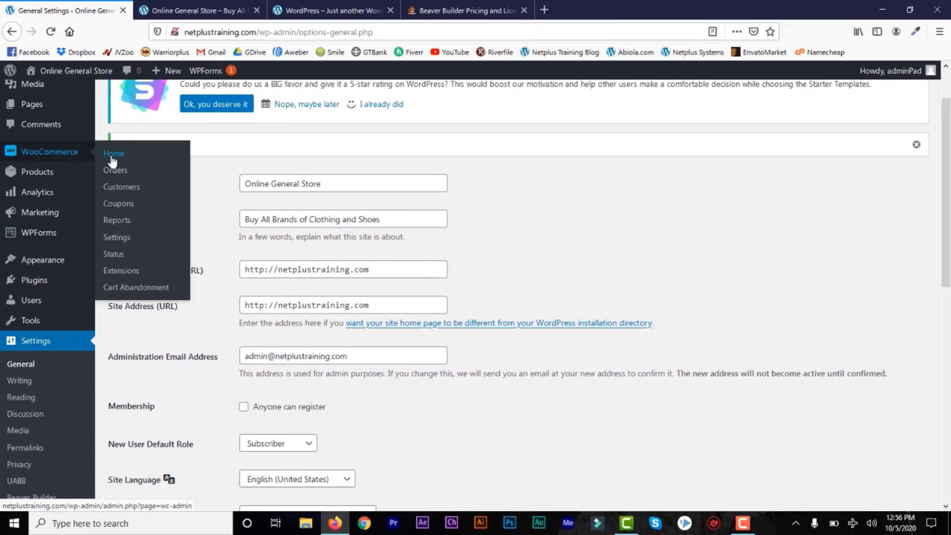
{"action": "mouse_move", "coordinate": [41, 175]}
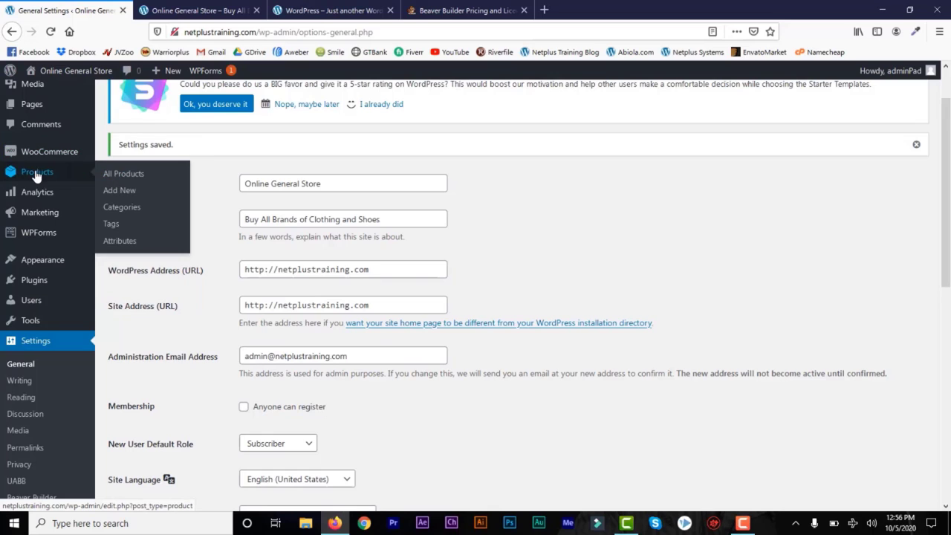
{"action": "left_click", "coordinate": [131, 178]}
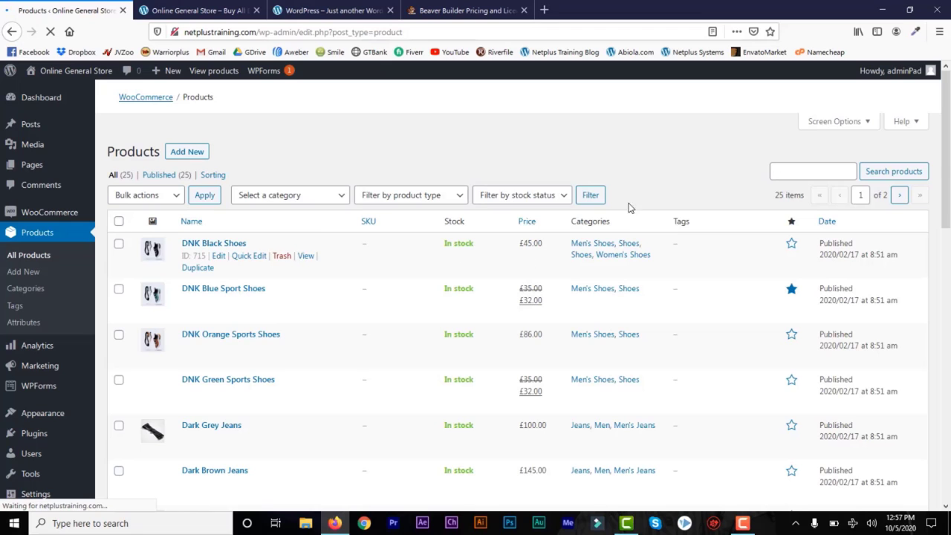
Look through the full list of store products, including their stock status, prices and categories.
{"action": "mouse_move", "coordinate": [949, 164]}
{"action": "left_mouse_down"}
{"action": "mouse_move", "coordinate": [950, 194]}
{"action": "mouse_move", "coordinate": [948, 162]}
{"action": "left_mouse_up"}
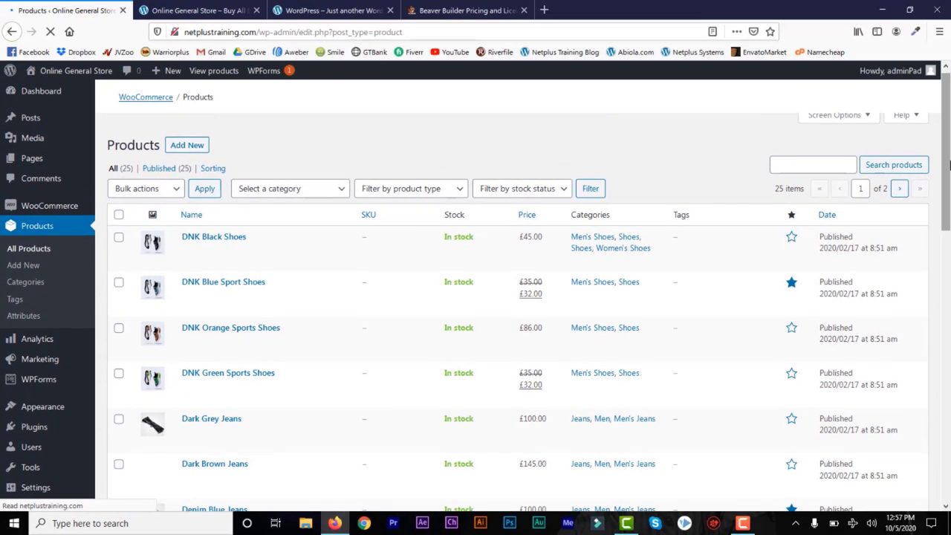
{"action": "left_click_drag", "start_coordinate": [949, 165], "coordinate": [949, 209]}
{"action": "left_click", "coordinate": [178, 188]}
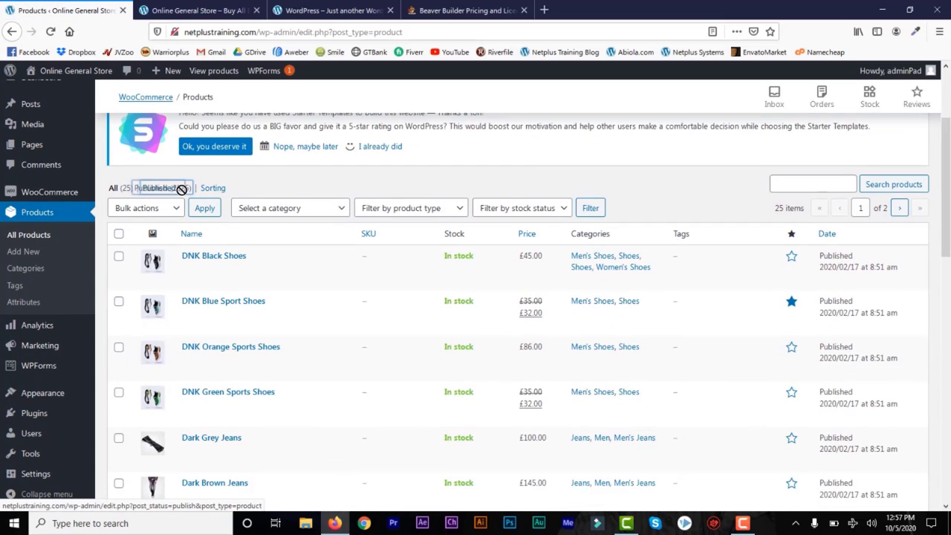
{"action": "left_click_drag", "start_coordinate": [948, 186], "coordinate": [947, 449]}
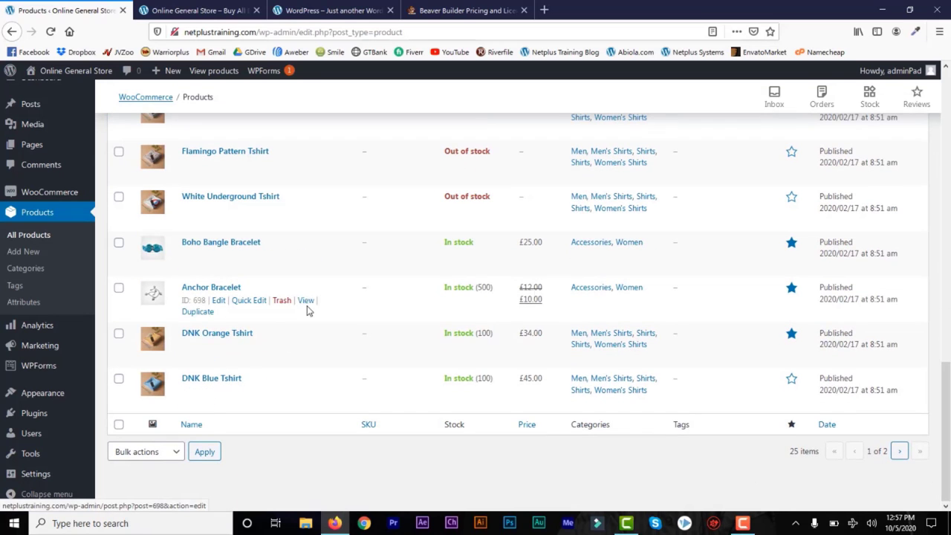
{"action": "left_click_drag", "start_coordinate": [949, 376], "coordinate": [947, 100]}
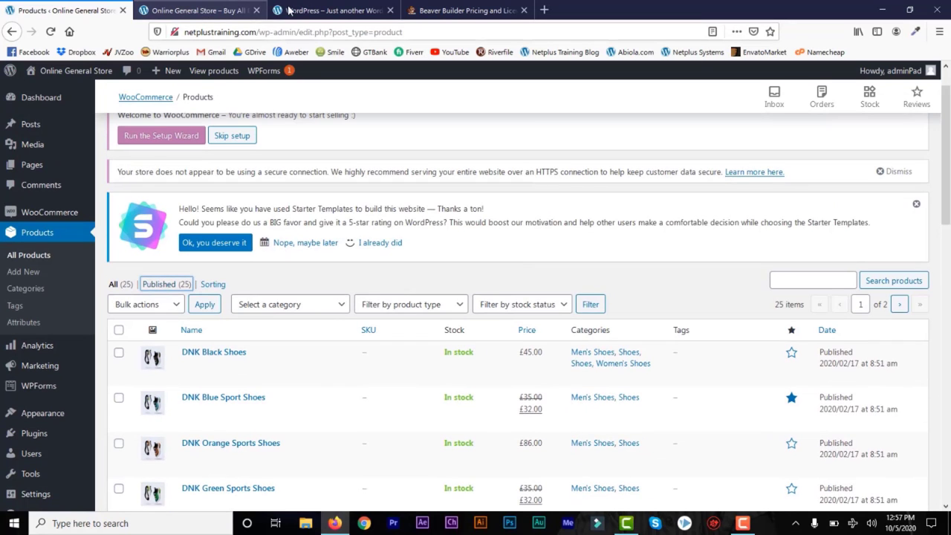
Check the navigation menu on the store's home page and return to the product list.
{"action": "left_click", "coordinate": [218, 11]}
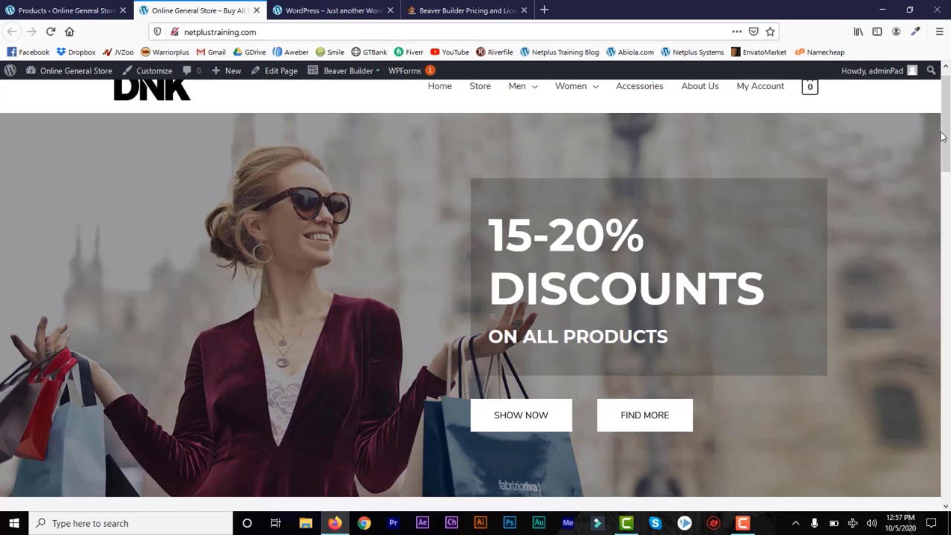
{"action": "left_click_drag", "start_coordinate": [942, 136], "coordinate": [948, 82]}
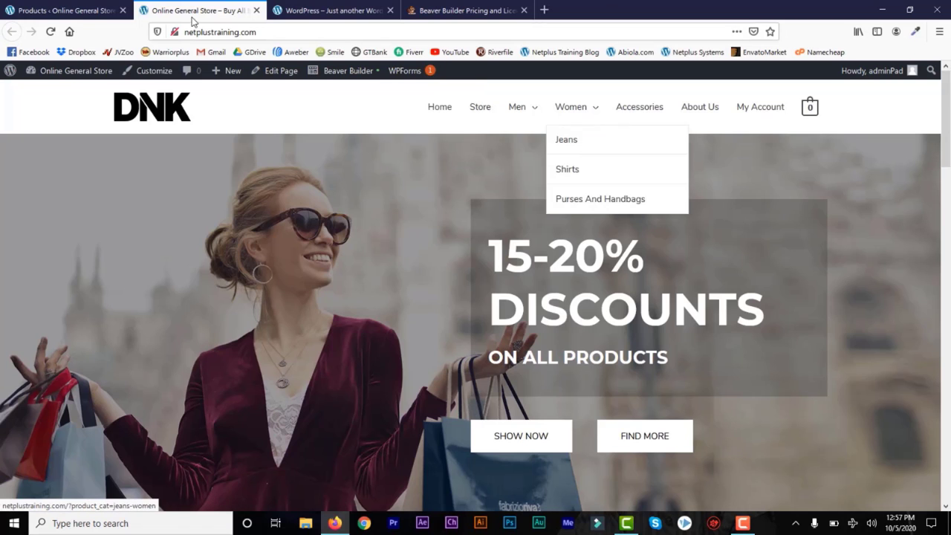
{"action": "left_click", "coordinate": [64, 11]}
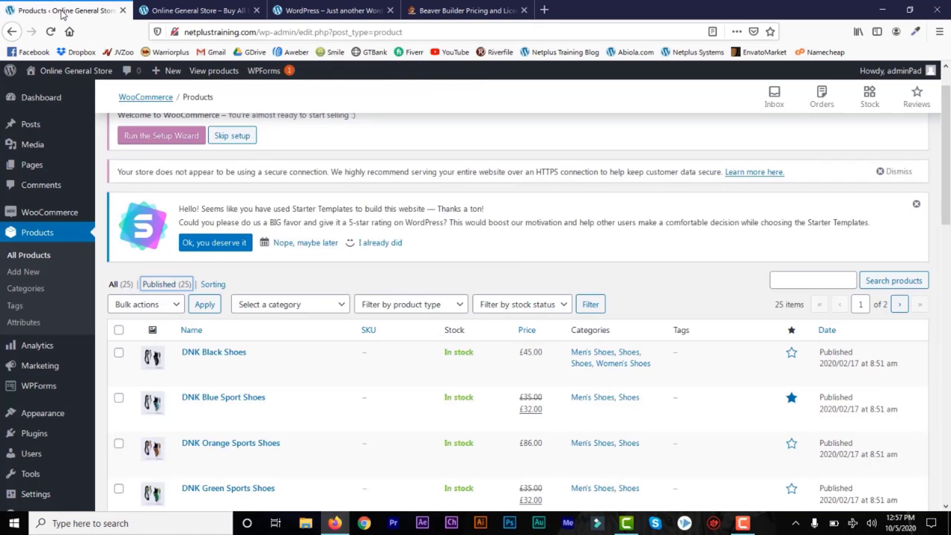
Open the WooCommerce home page, dismiss the welcome message and review the store management options.
{"action": "mouse_move", "coordinate": [70, 212]}
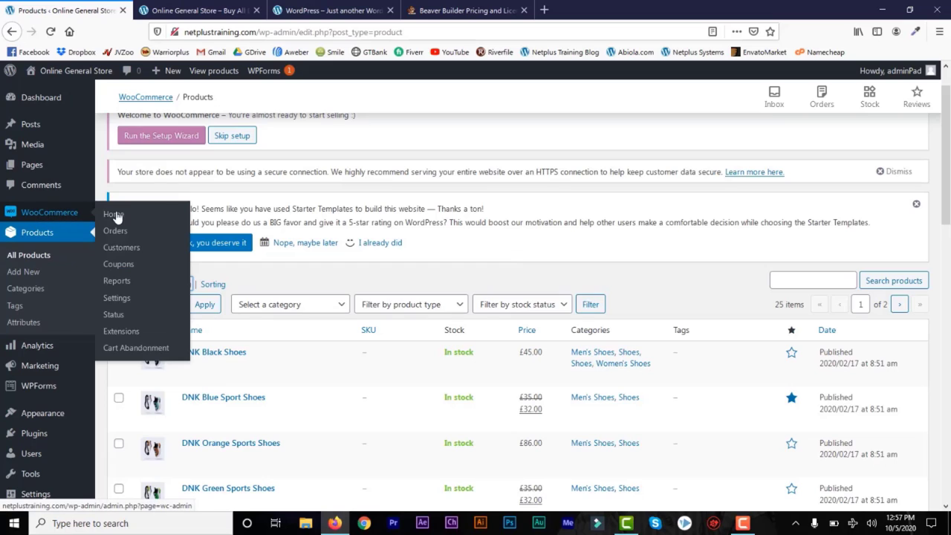
{"action": "left_click", "coordinate": [113, 216]}
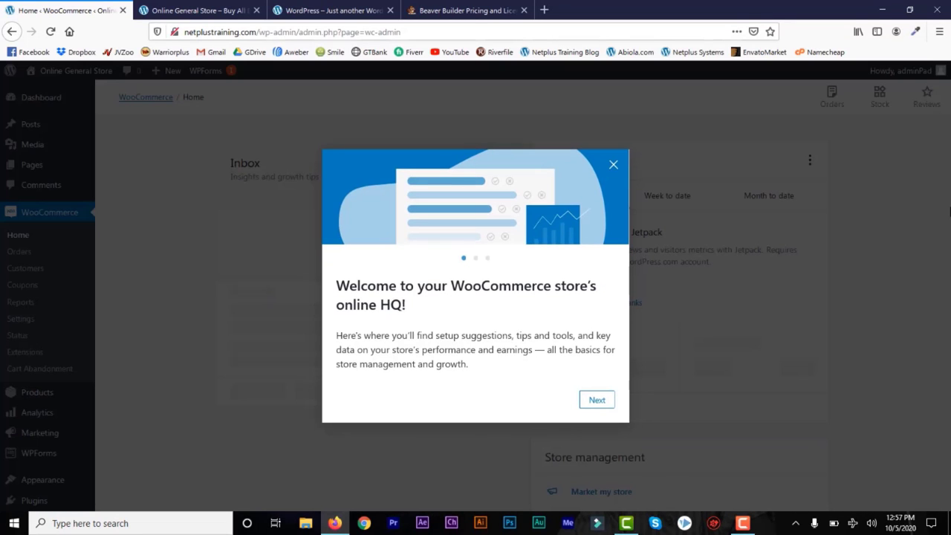
{"action": "left_click", "coordinate": [613, 165]}
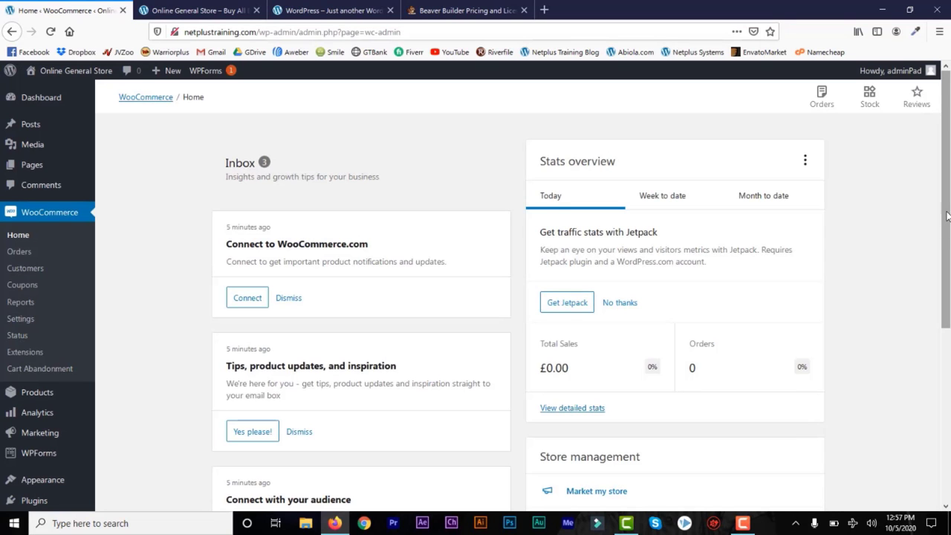
{"action": "left_click_drag", "start_coordinate": [947, 215], "coordinate": [948, 359]}
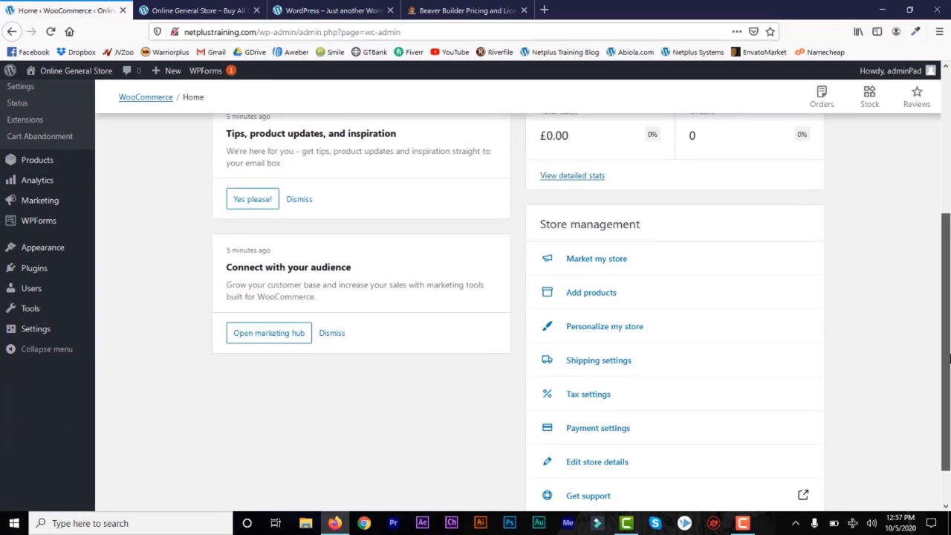
{"action": "scroll", "coordinate": [743, 312], "scroll_direction": "down", "scroll_amount": 1}
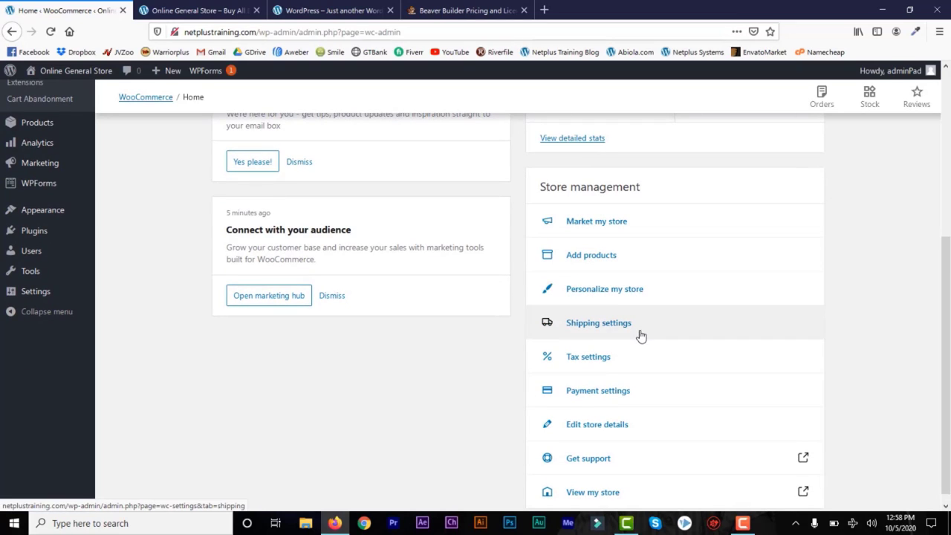
{"action": "left_click", "coordinate": [949, 234]}
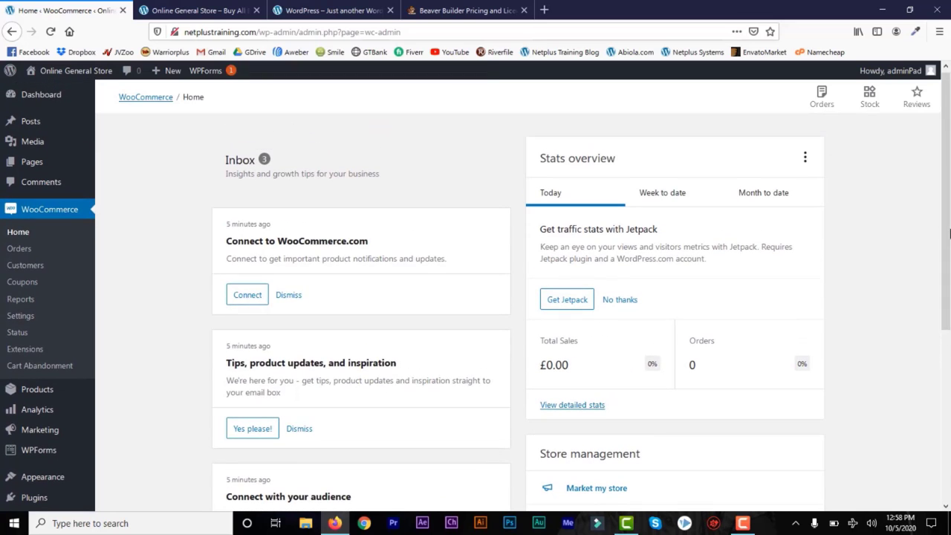
Start the setup wizard from the WooCommerce product settings and decline it for now.
{"action": "left_click", "coordinate": [23, 317]}
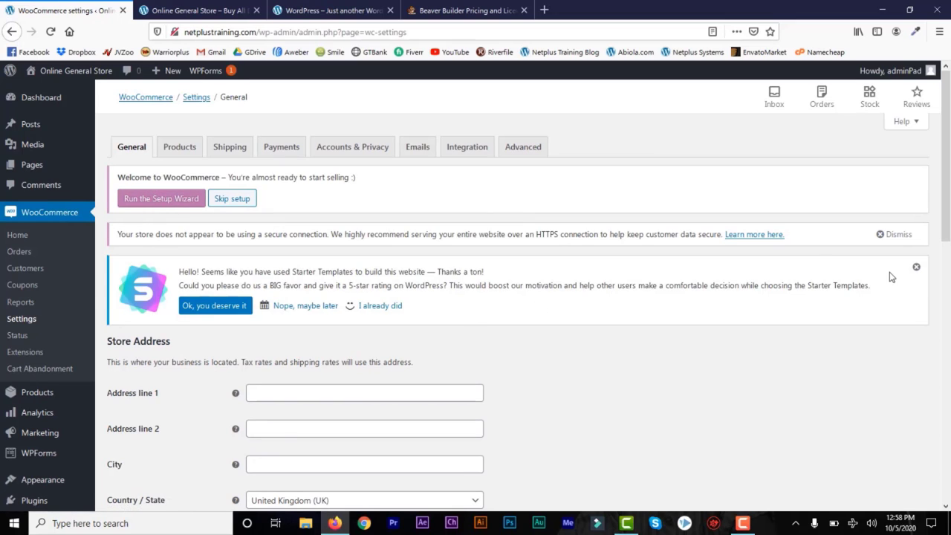
{"action": "left_click", "coordinate": [180, 148]}
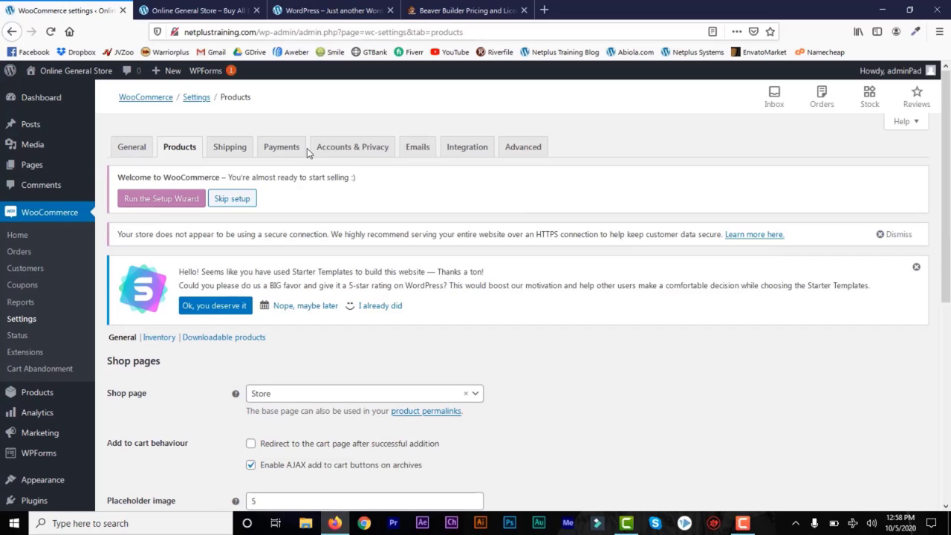
{"action": "left_click", "coordinate": [158, 199]}
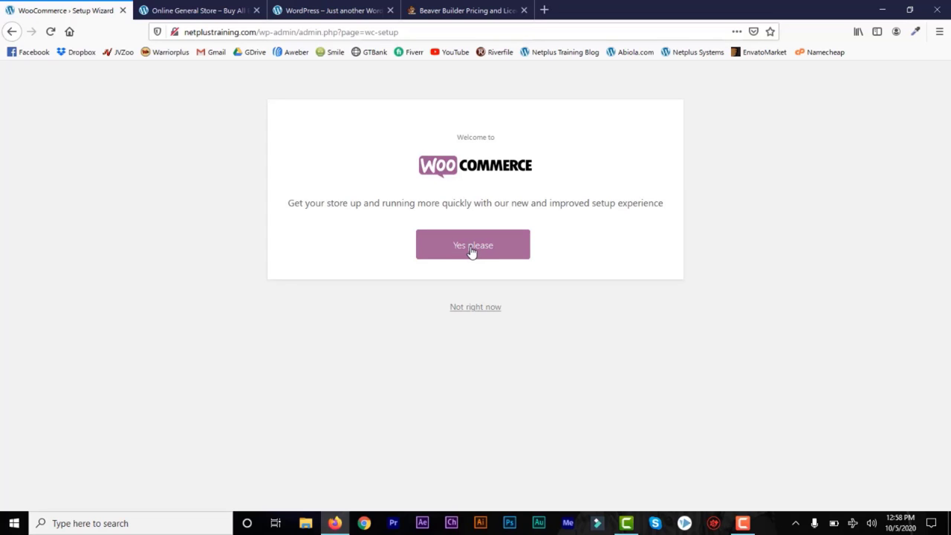
{"action": "left_click", "coordinate": [475, 307]}
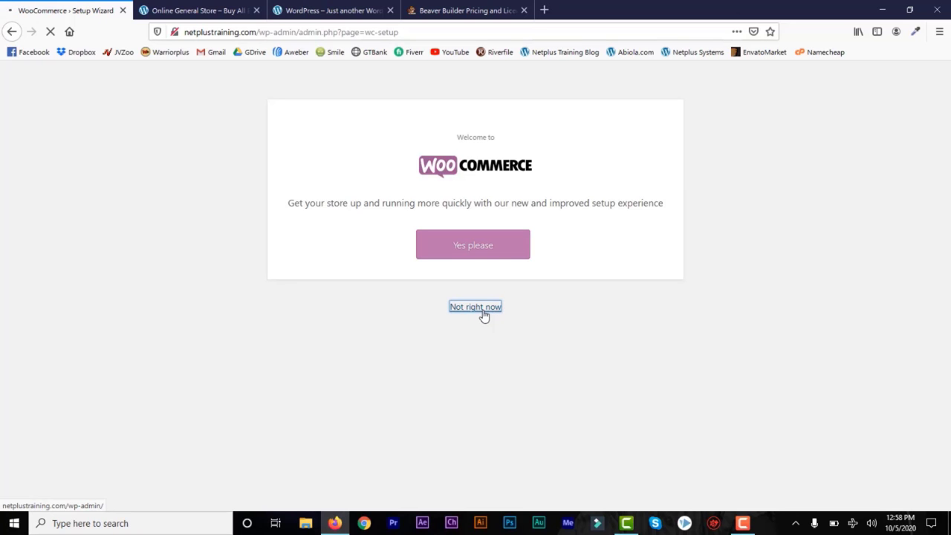
In the WooCommerce general settings, fill both store address lines with placeholder text and set the city to Benin City.
{"action": "mouse_move", "coordinate": [70, 255]}
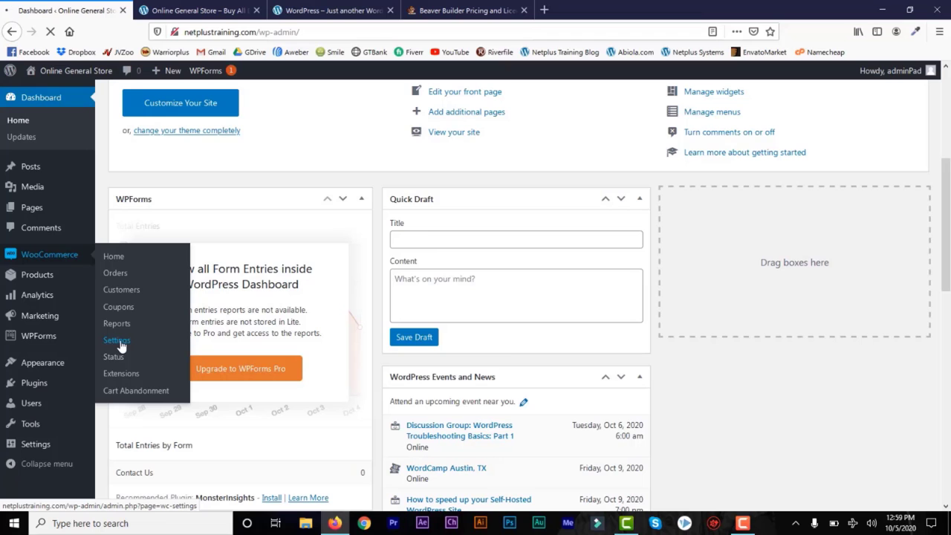
{"action": "left_click", "coordinate": [119, 342]}
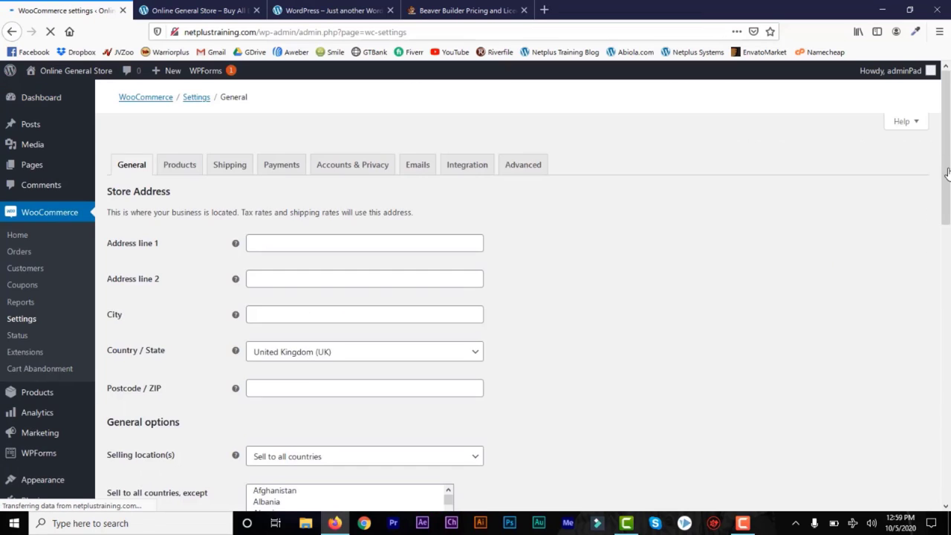
{"action": "left_click_drag", "start_coordinate": [946, 170], "coordinate": [946, 231]}
{"action": "left_click", "coordinate": [318, 245]}
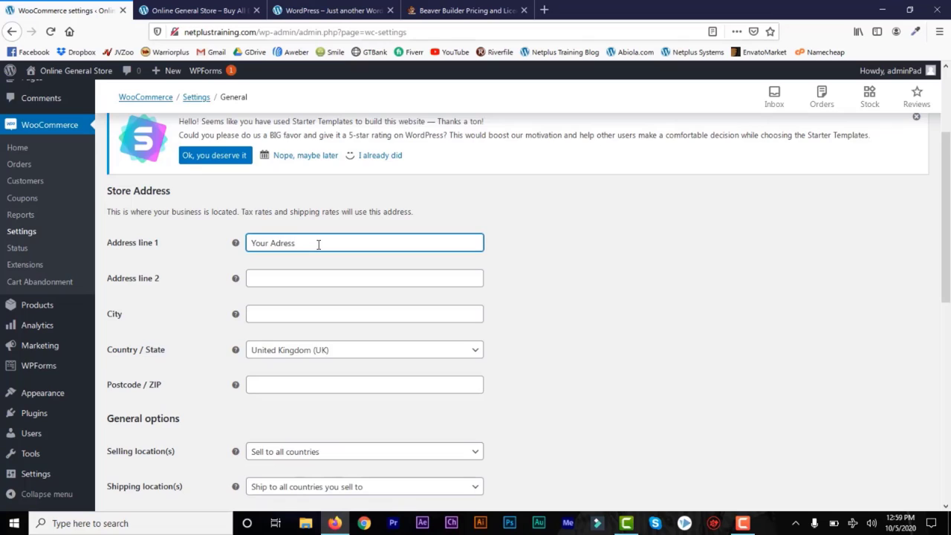
{"action": "left_click", "coordinate": [287, 277]}
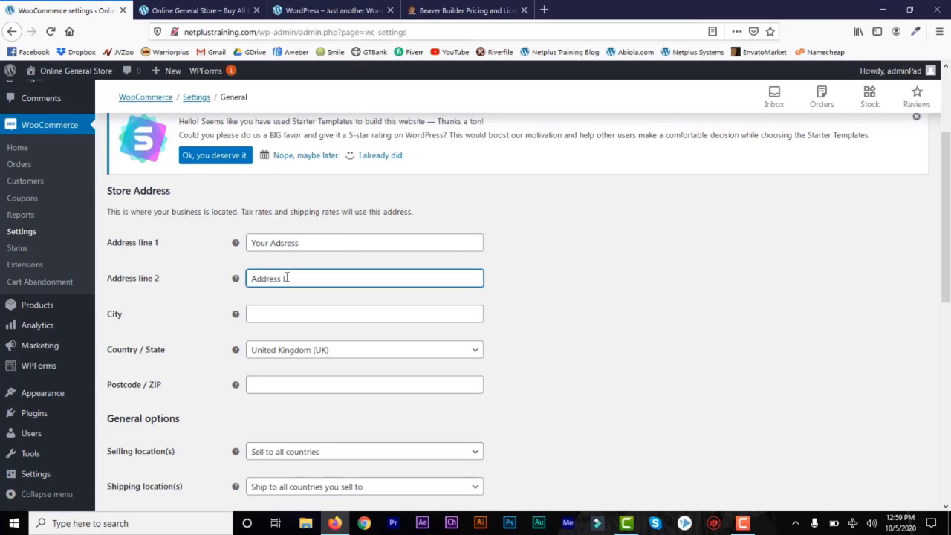
{"action": "left_click", "coordinate": [288, 319]}
{"action": "type", "text": "Benin City"}
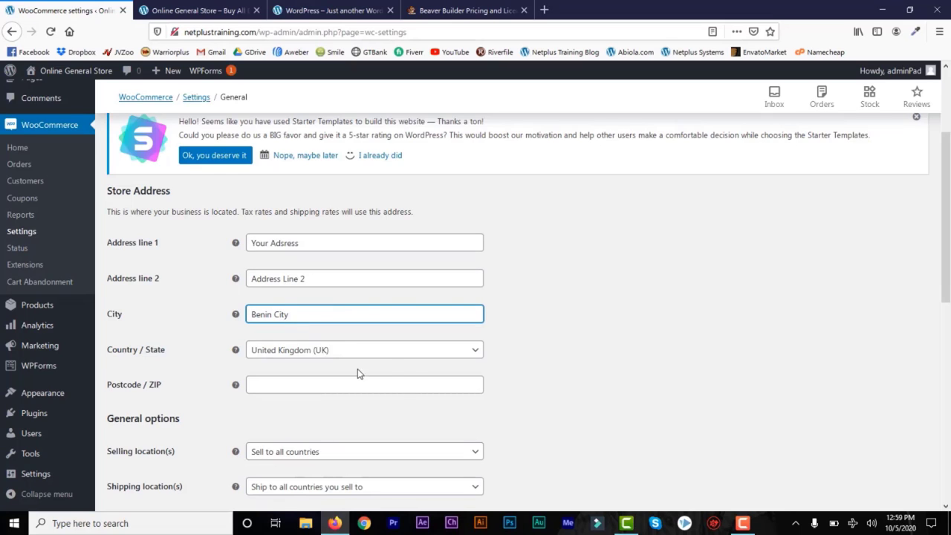
Set the store's country and state to Nigeria — Edo and enter the store's postcode.
{"action": "left_click", "coordinate": [418, 354]}
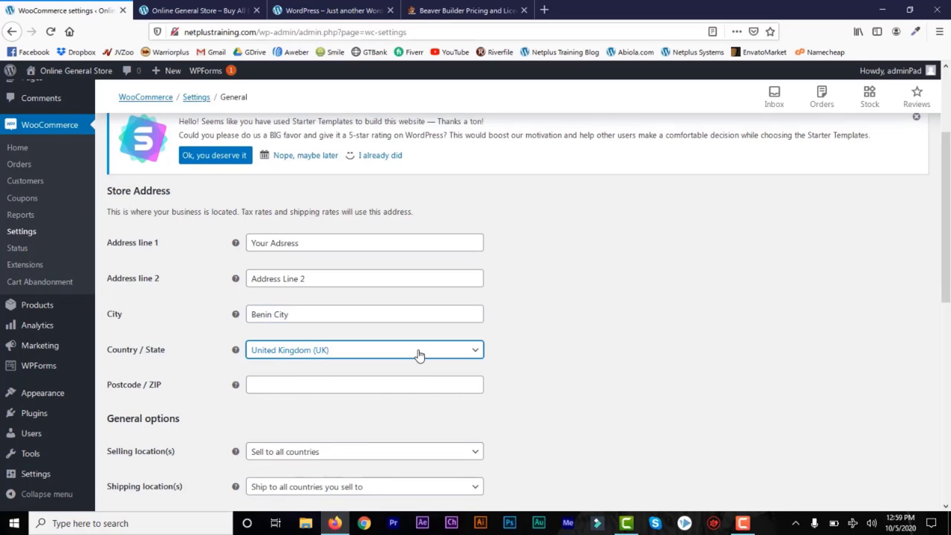
{"action": "type", "text": "niger"}
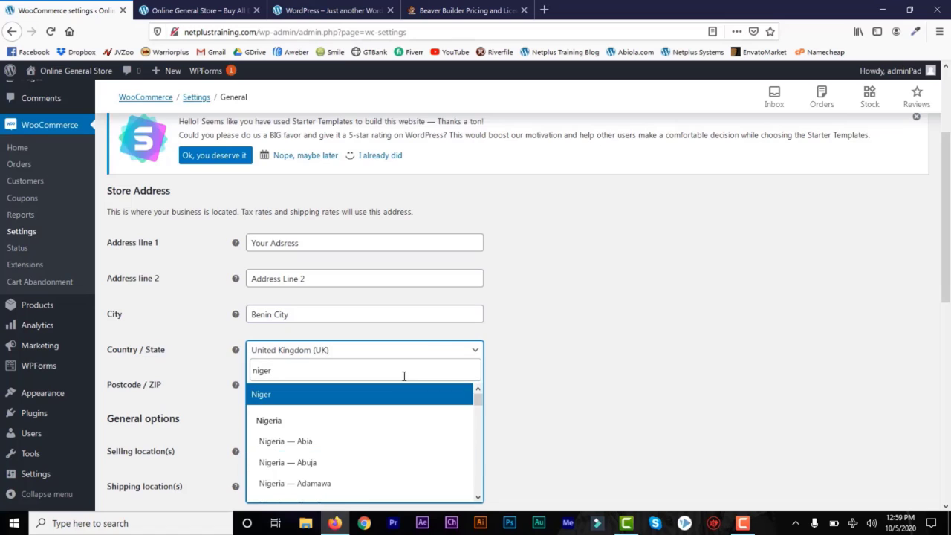
{"action": "left_click", "coordinate": [315, 464]}
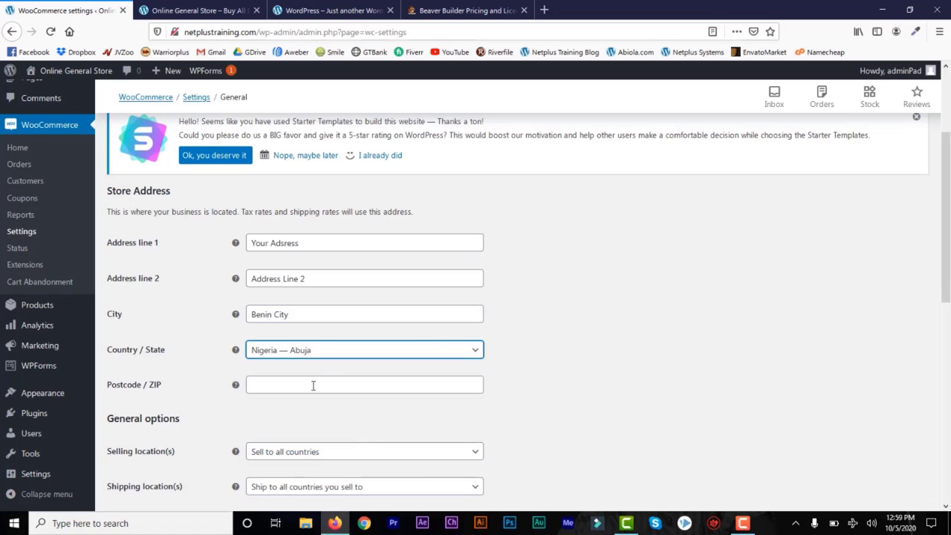
{"action": "left_click", "coordinate": [313, 385]}
{"action": "type", "text": "200212"}
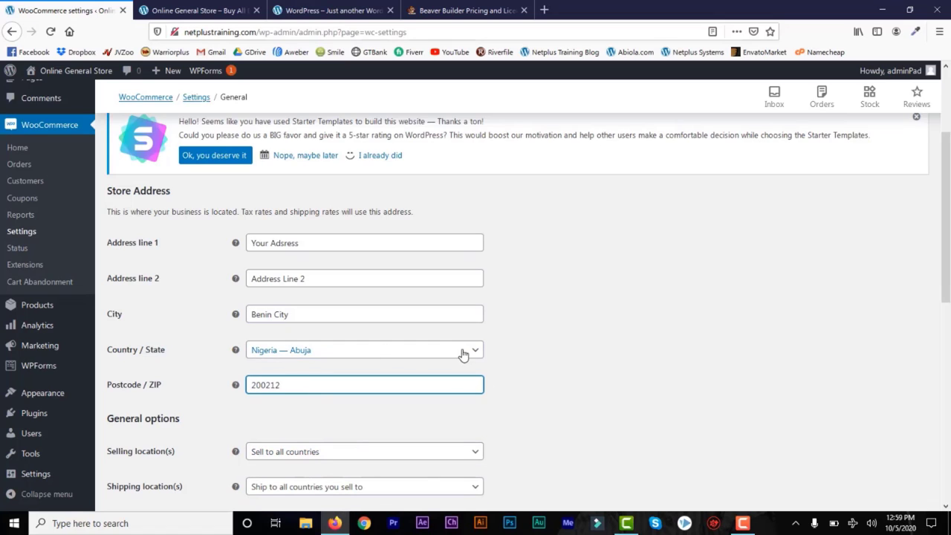
{"action": "scroll", "coordinate": [446, 327], "scroll_direction": "down", "scroll_amount": 3}
{"action": "left_click", "coordinate": [366, 231]}
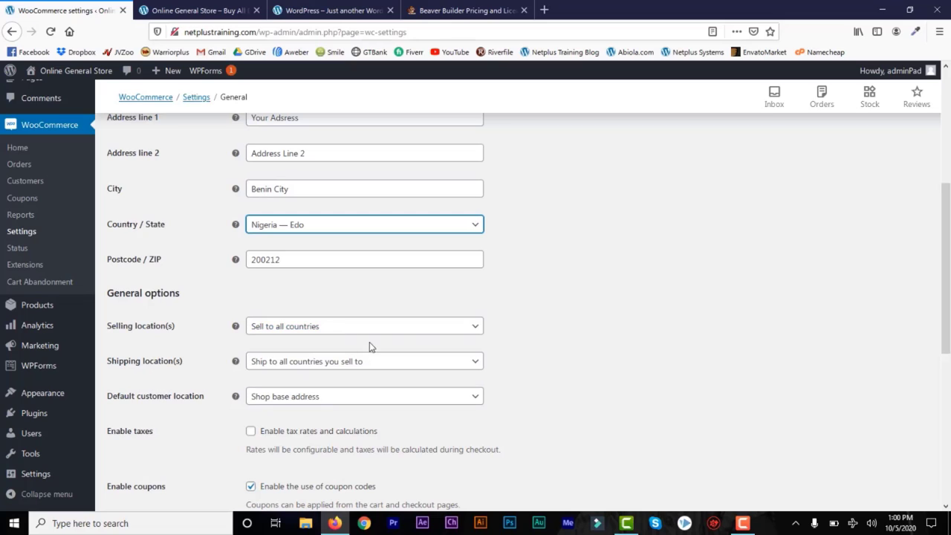
Restrict the selling locations to specific countries and add Nigeria as the only country.
{"action": "left_click", "coordinate": [440, 330]}
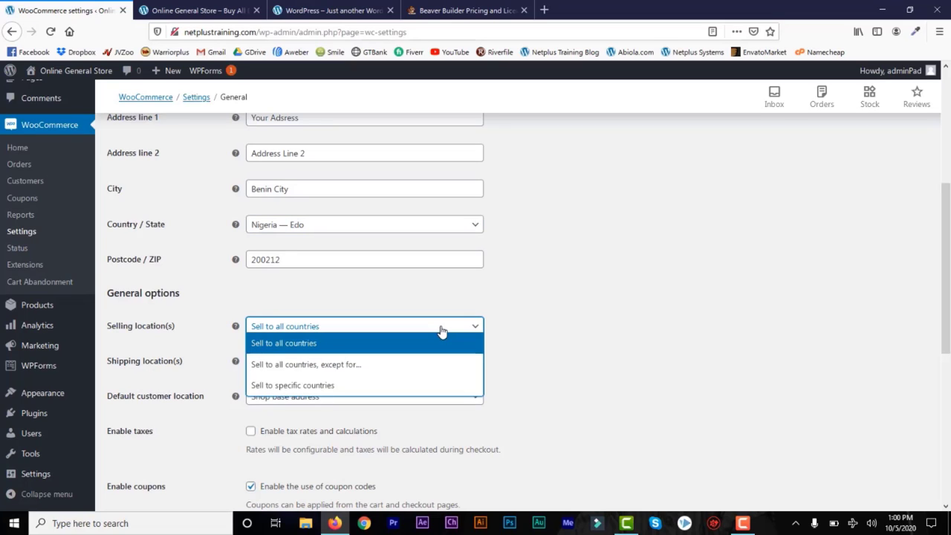
{"action": "left_click", "coordinate": [370, 386]}
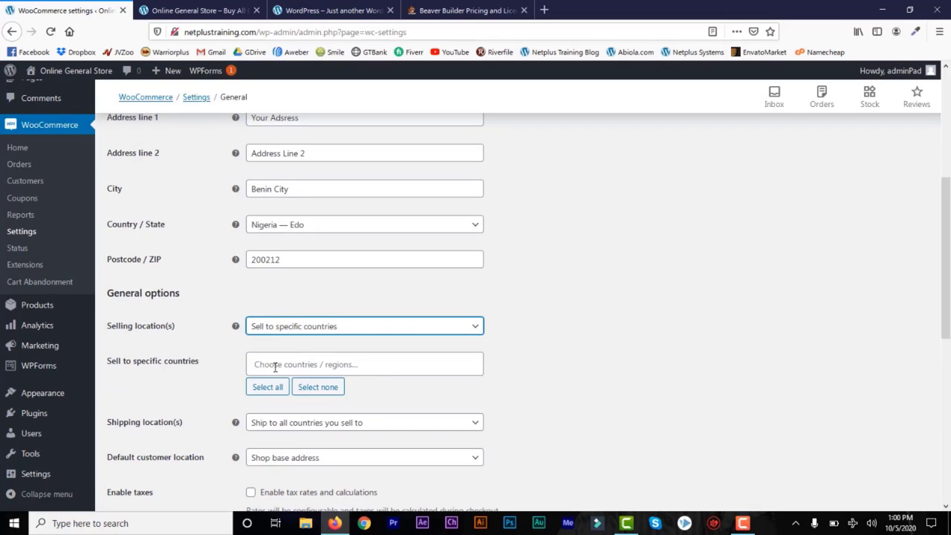
{"action": "left_click", "coordinate": [347, 367]}
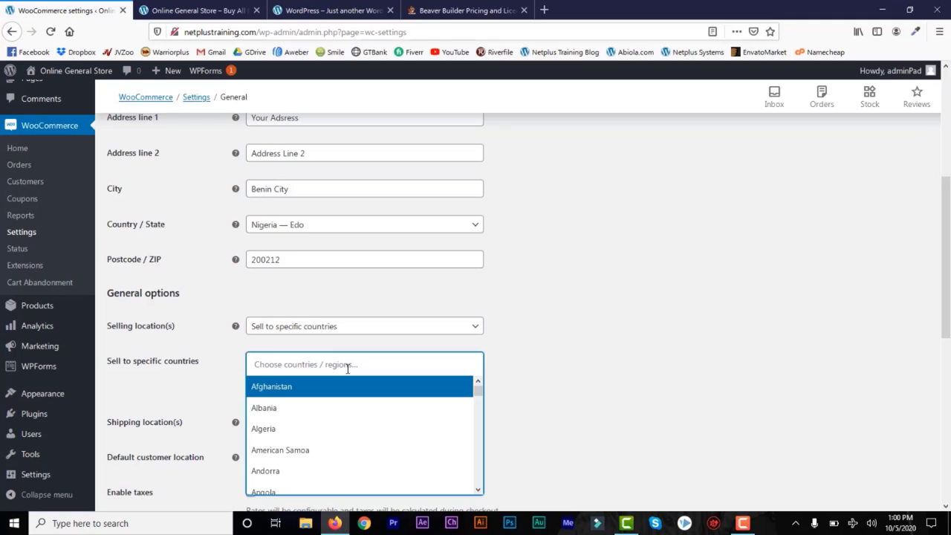
{"action": "type", "text": "niger"}
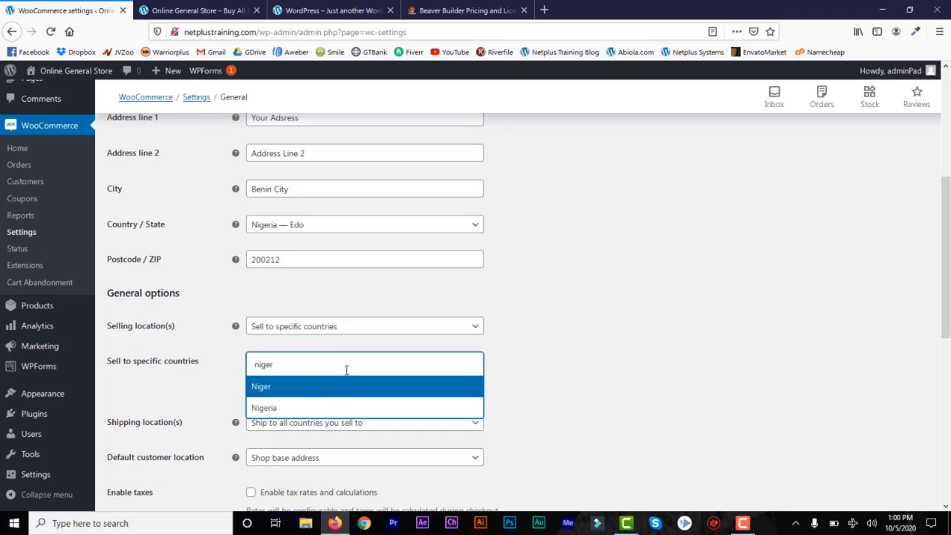
{"action": "left_click", "coordinate": [333, 411]}
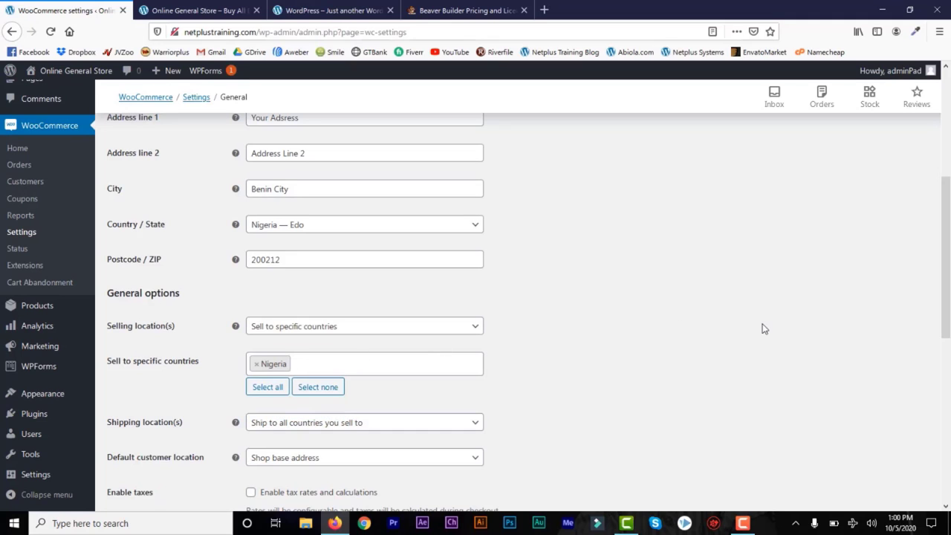
Set the store currency to Nigerian naira (₦) in the currency options and save the general settings.
{"action": "left_click_drag", "start_coordinate": [945, 299], "coordinate": [946, 361]}
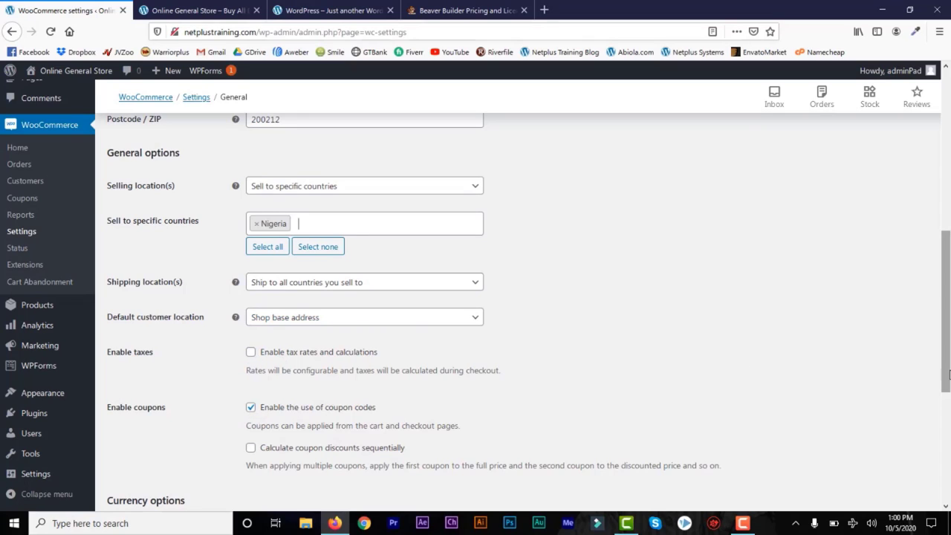
{"action": "left_click_drag", "start_coordinate": [947, 361], "coordinate": [948, 469]}
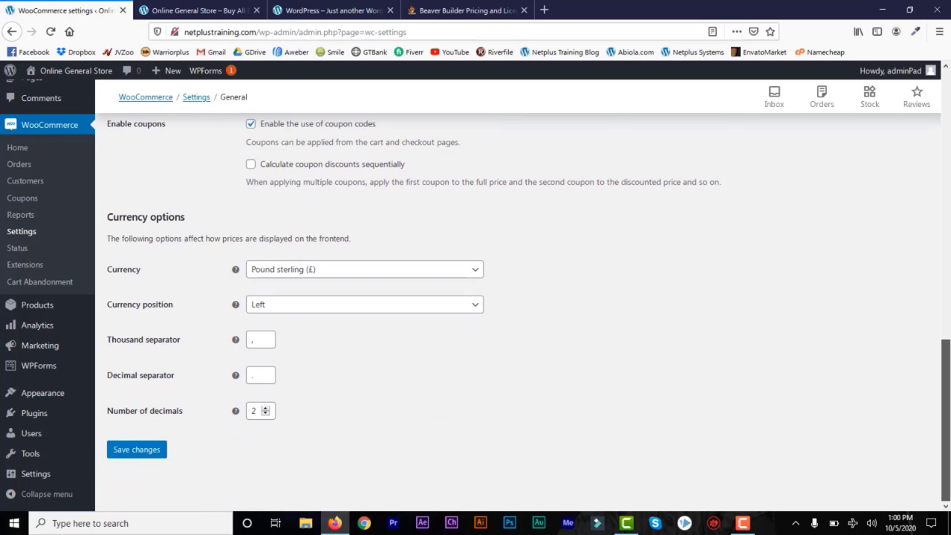
{"action": "left_click", "coordinate": [470, 275]}
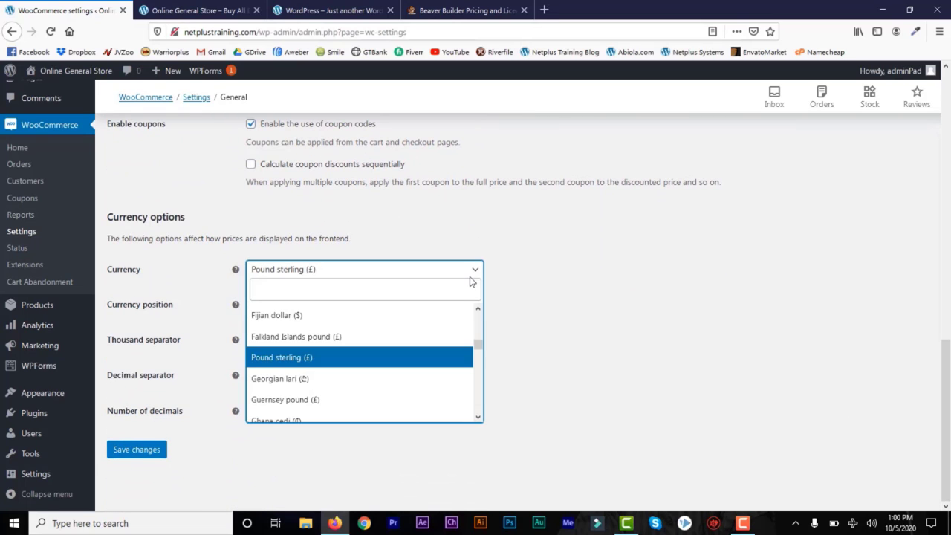
{"action": "type", "text": "naira"}
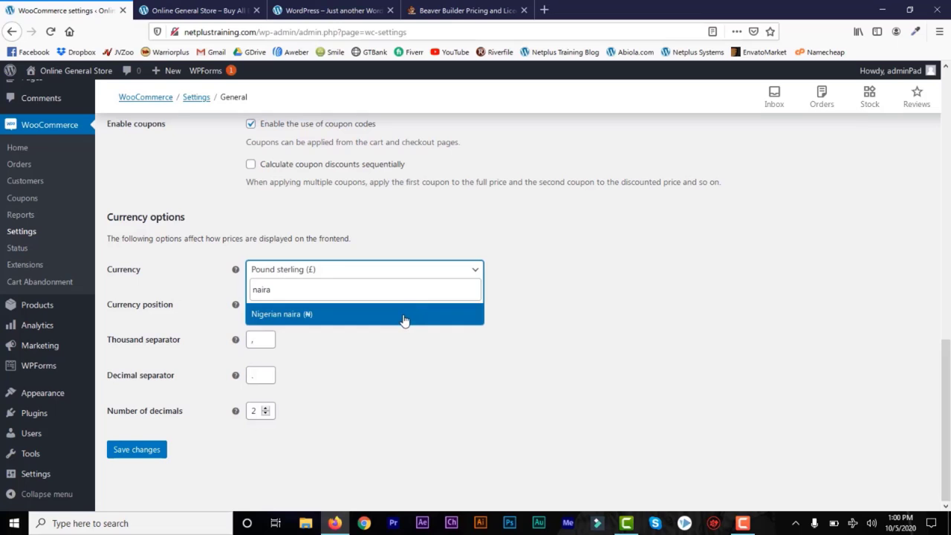
{"action": "left_click", "coordinate": [403, 320]}
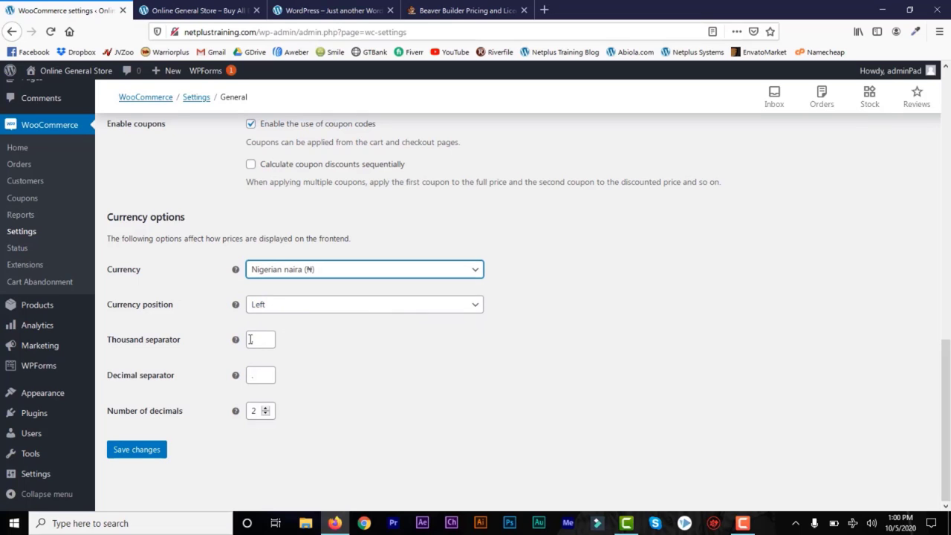
{"action": "left_click", "coordinate": [136, 455]}
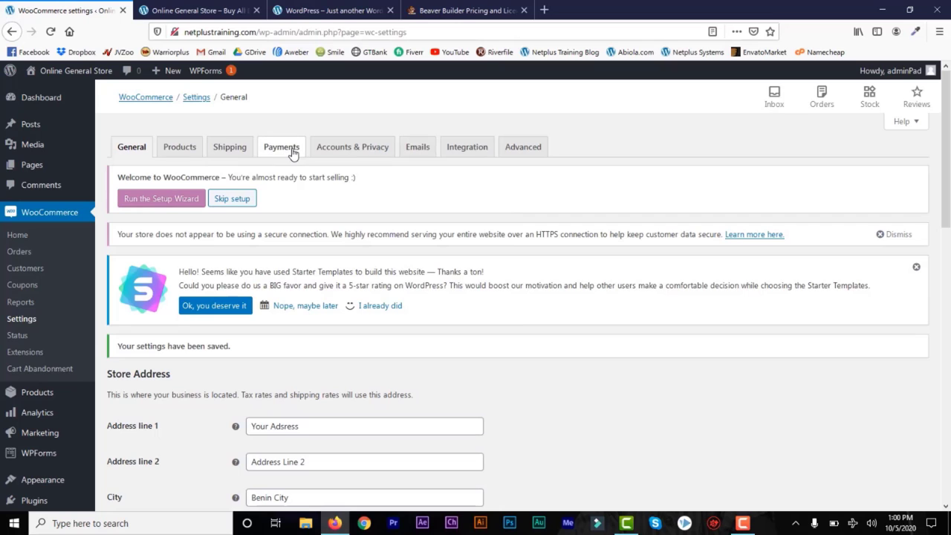
Enable direct bank transfer and check payments in the WooCommerce payment methods and save the changes.
{"action": "left_click", "coordinate": [288, 153]}
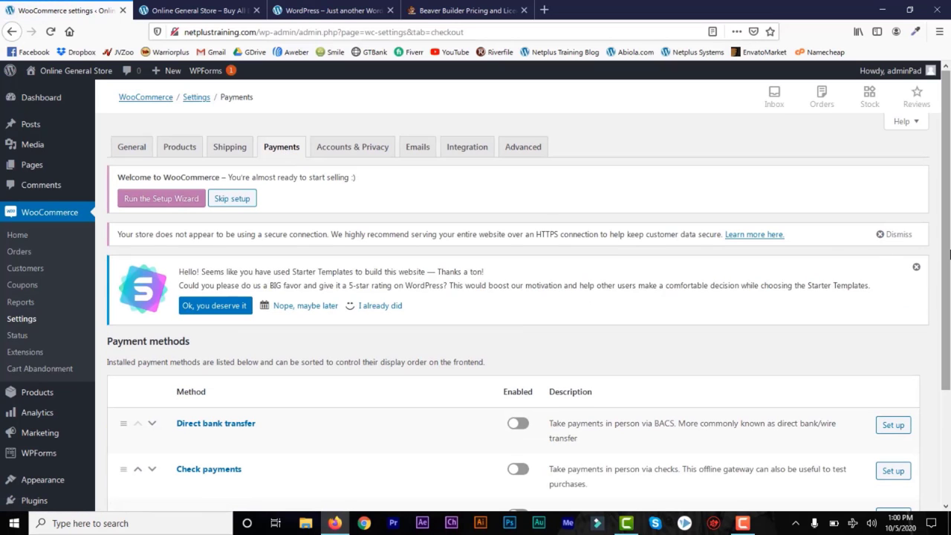
{"action": "scroll", "coordinate": [949, 321], "scroll_direction": "down", "scroll_amount": 3}
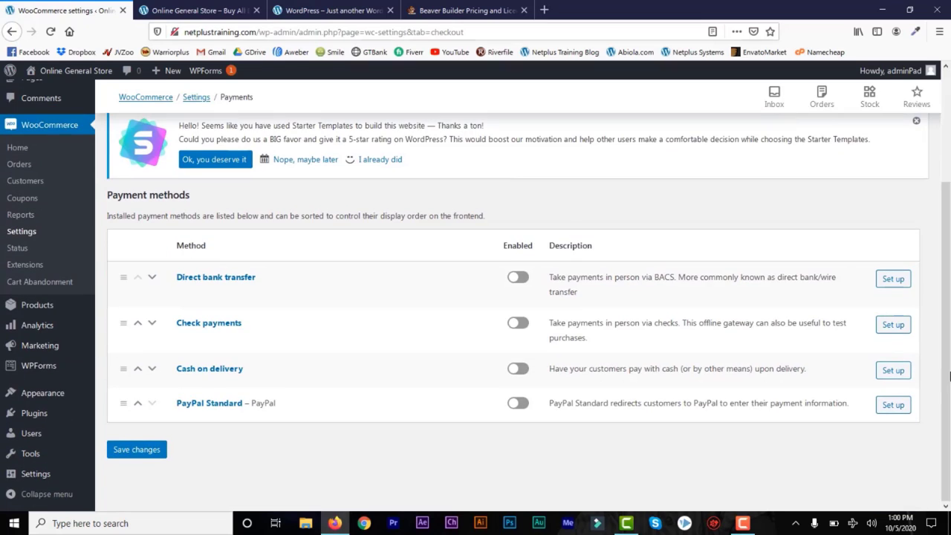
{"action": "left_click", "coordinate": [523, 280]}
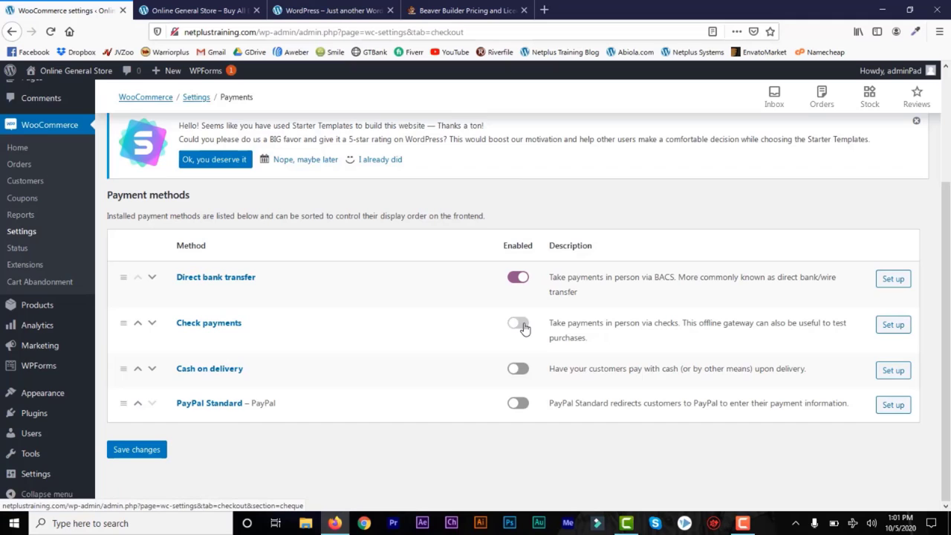
{"action": "left_click", "coordinate": [522, 371]}
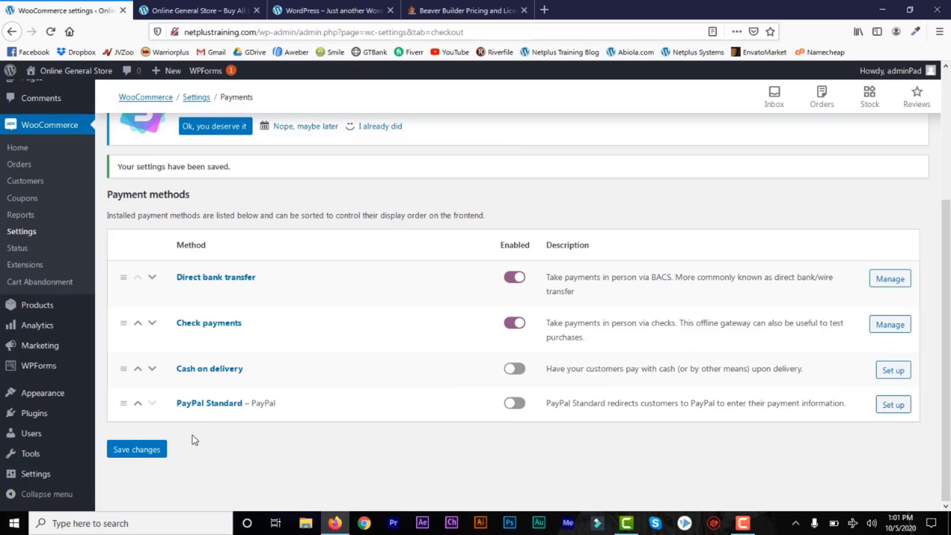
{"action": "left_click", "coordinate": [136, 449]}
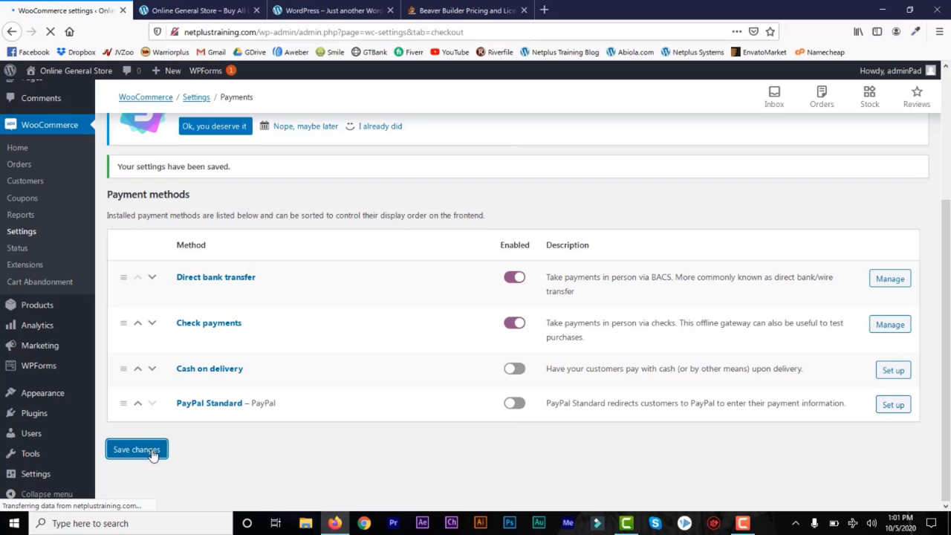
Log in to the Paystack dashboard with the prefilled credentials and view the live API keys and webhooks settings.
{"action": "key", "text": "ctrl+t"}
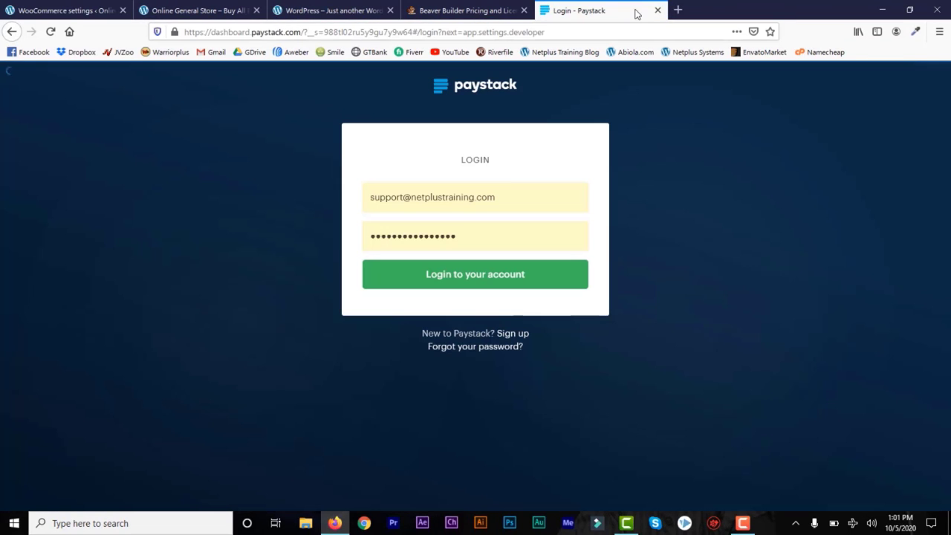
{"action": "left_click", "coordinate": [463, 282]}
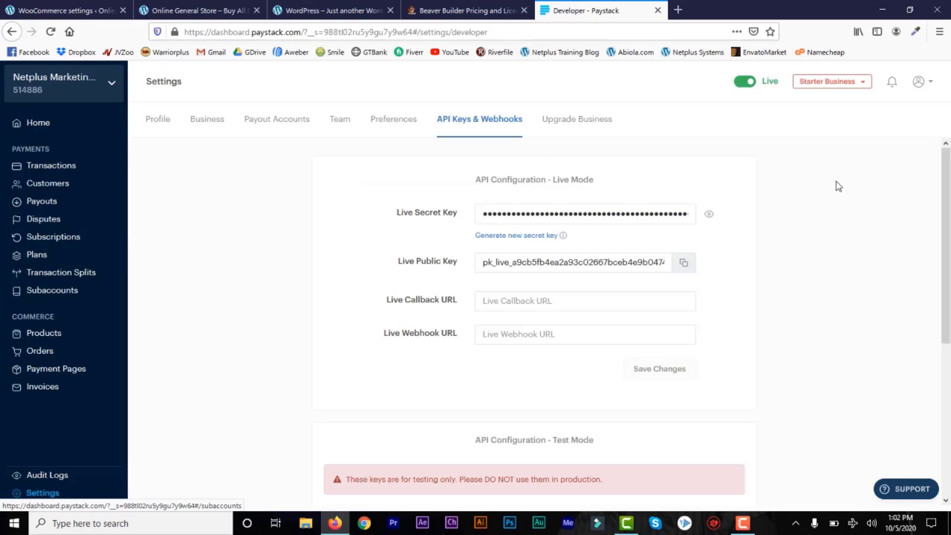
{"action": "mouse_move", "coordinate": [946, 182]}
{"action": "left_mouse_down"}
{"action": "mouse_move", "coordinate": [947, 320]}
{"action": "mouse_move", "coordinate": [947, 178]}
{"action": "left_mouse_up"}
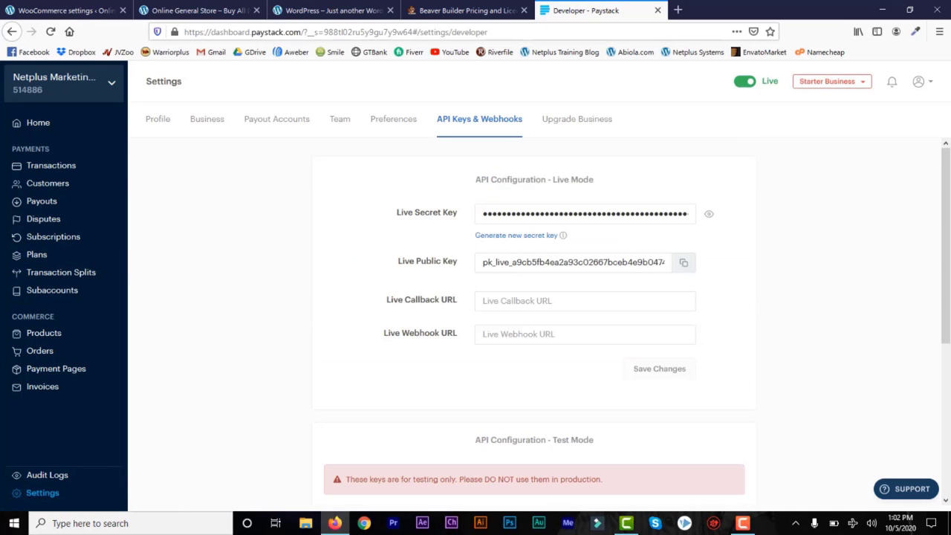
Return to the WordPress admin's payment settings and go to the list of all WooCommerce products.
{"action": "left_click", "coordinate": [86, 17]}
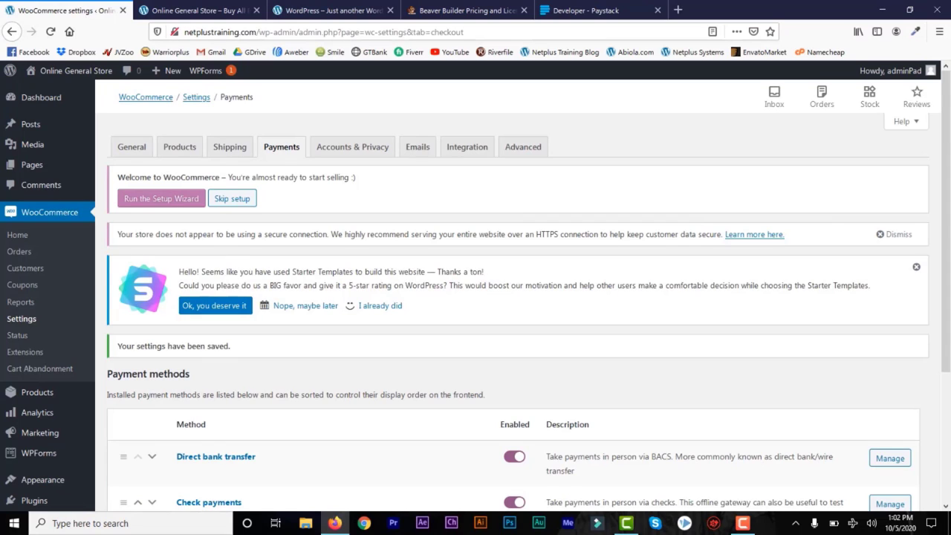
{"action": "scroll", "coordinate": [504, 342], "scroll_direction": "down", "scroll_amount": 3}
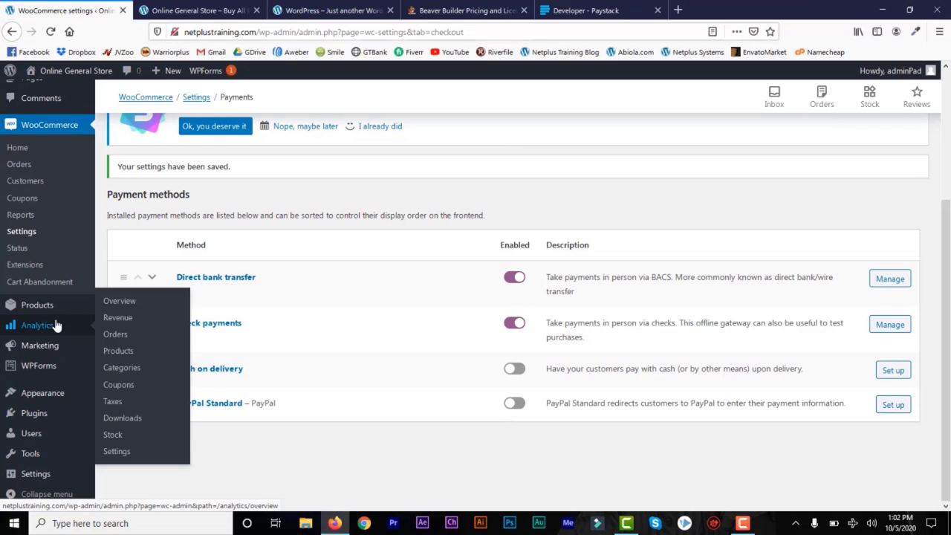
{"action": "mouse_move", "coordinate": [55, 312]}
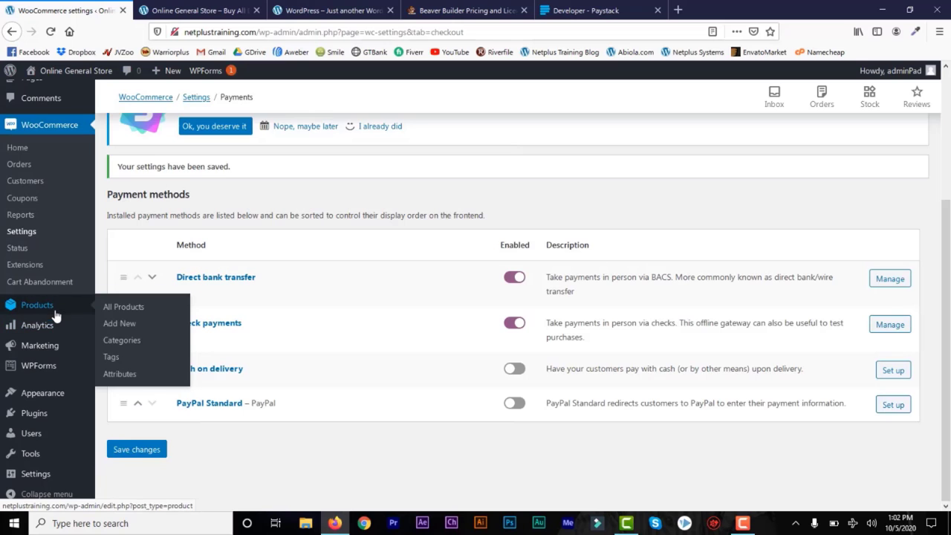
{"action": "left_click", "coordinate": [111, 310]}
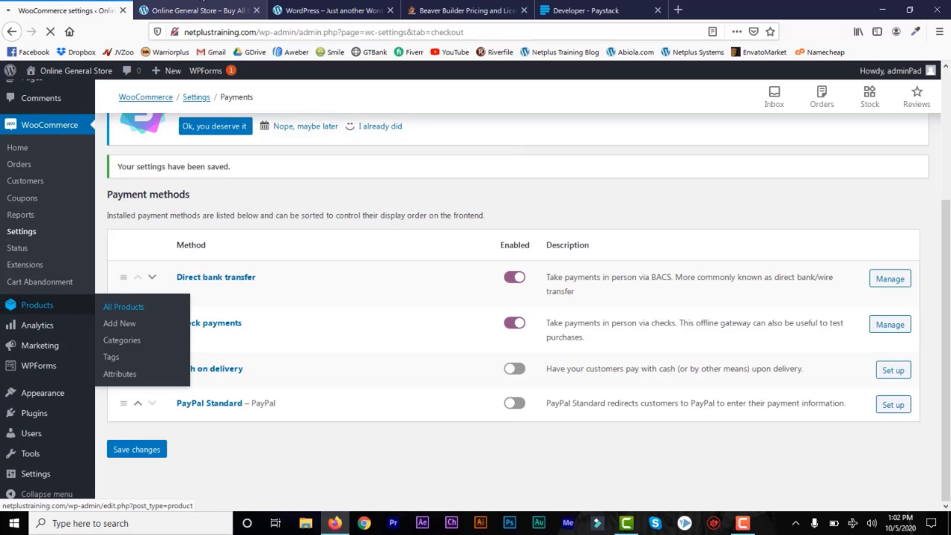
{"action": "left_click", "coordinate": [191, 10]}
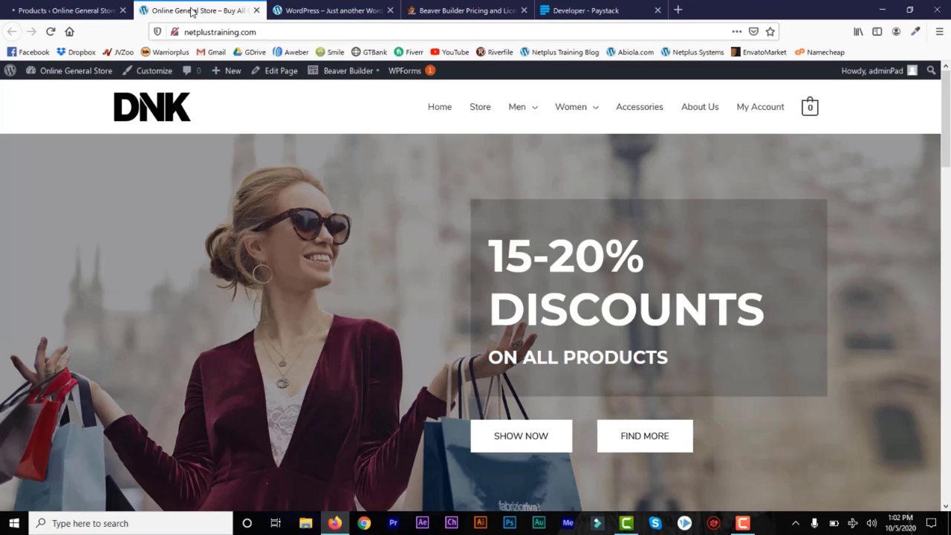
{"action": "left_click", "coordinate": [66, 12]}
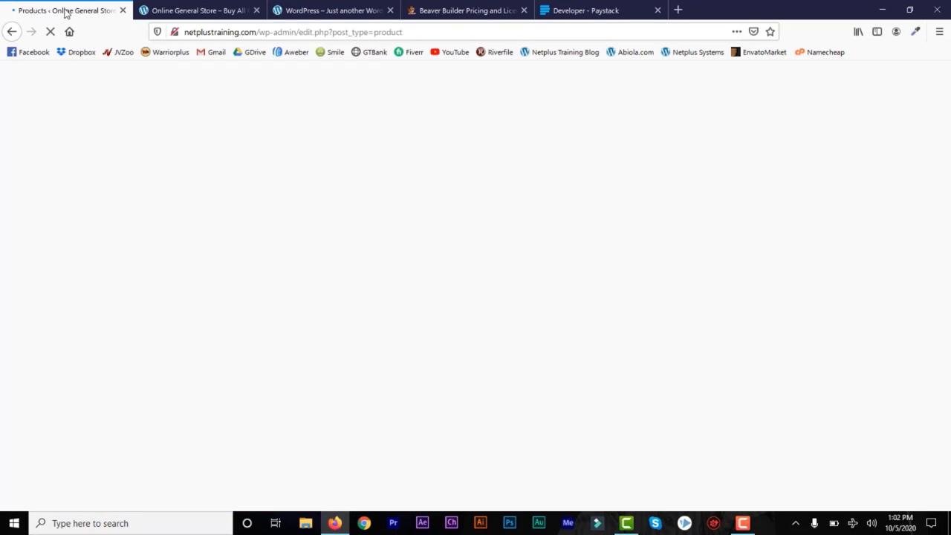
{"action": "scroll", "coordinate": [339, 210], "scroll_direction": "down", "scroll_amount": 1}
View the DNK Black Shoes product page on the storefront in a separate tab.
{"action": "mouse_move", "coordinate": [212, 254]}
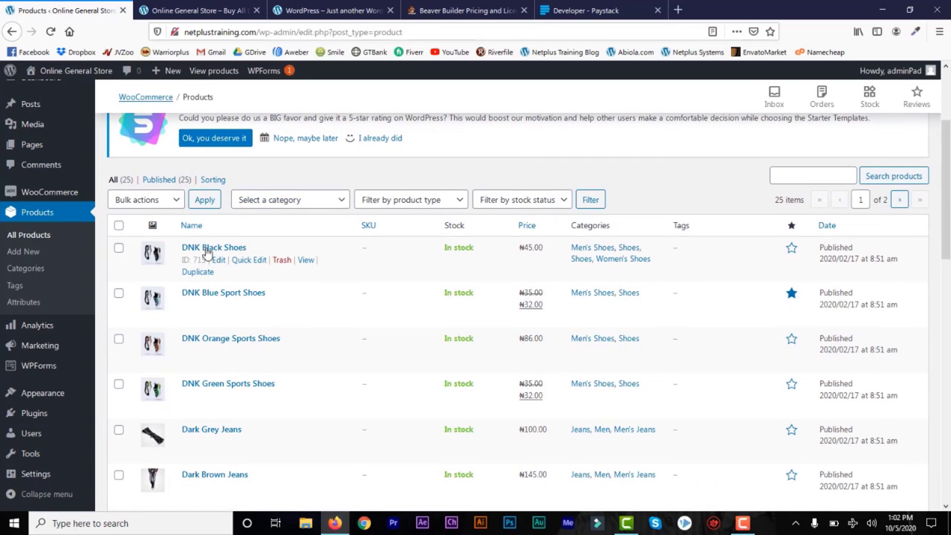
{"action": "right_click", "coordinate": [306, 266]}
{"action": "left_click", "coordinate": [327, 270]}
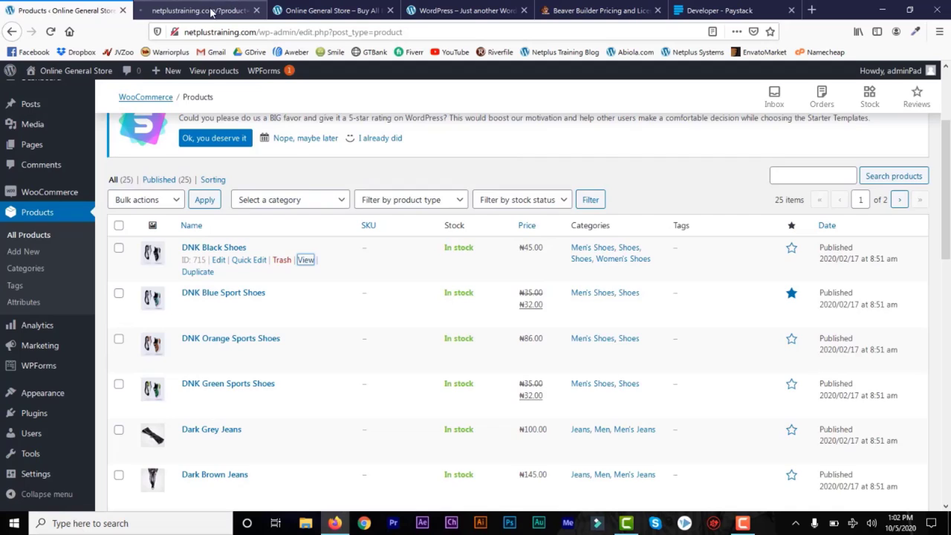
{"action": "left_click", "coordinate": [212, 11]}
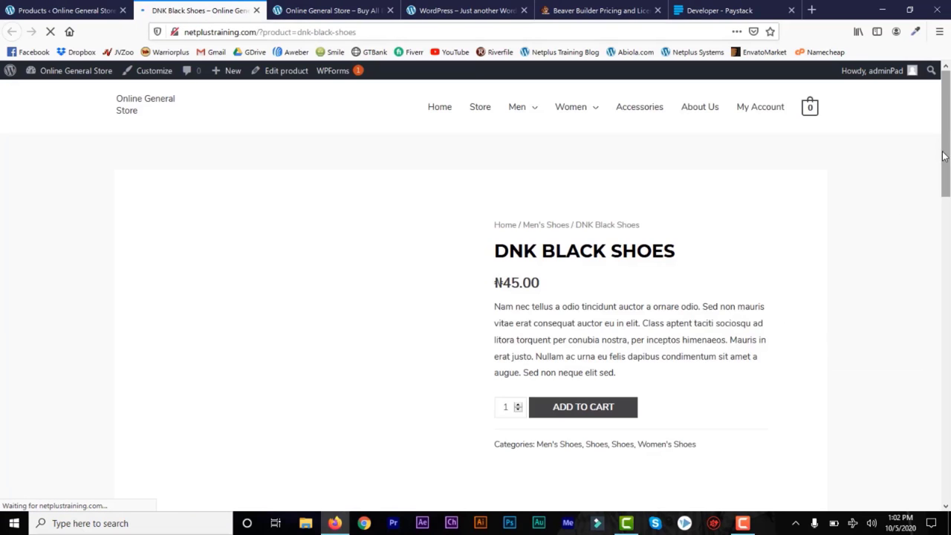
{"action": "scroll", "coordinate": [943, 156], "scroll_direction": "down", "scroll_amount": 3}
{"action": "scroll", "coordinate": [943, 156], "scroll_direction": "up", "scroll_amount": 3}
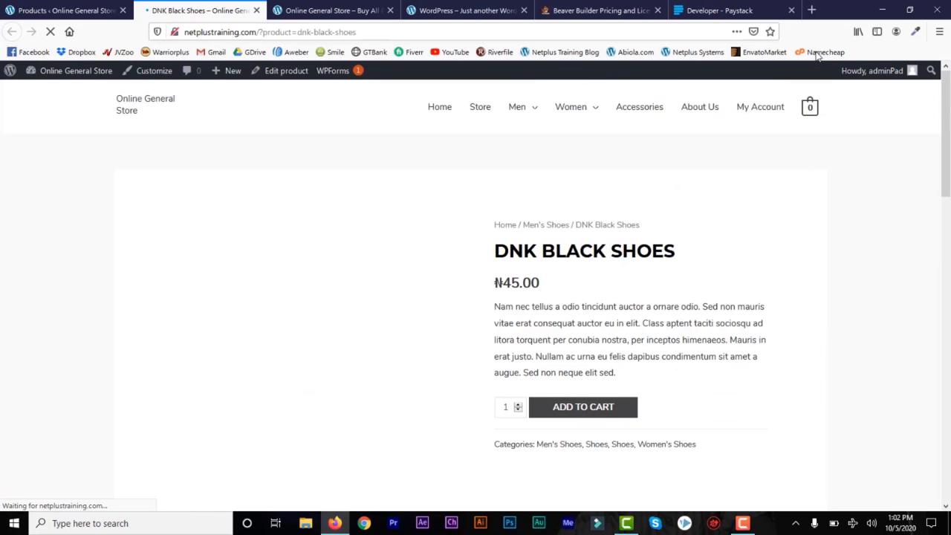
View the Grey Pattern Tshirt from the home page's Featured Collection, and check the DNK Black Shoes page again.
{"action": "left_click", "coordinate": [347, 13]}
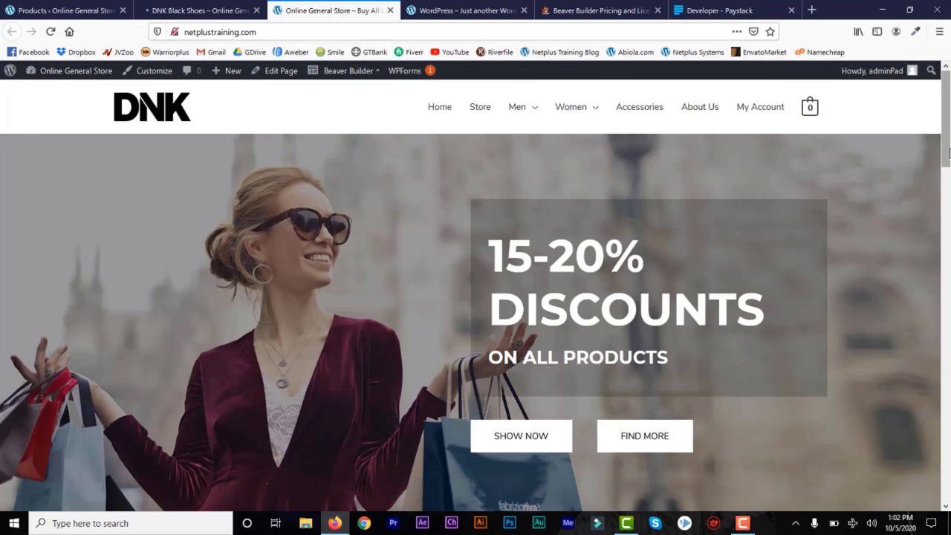
{"action": "left_click_drag", "start_coordinate": [945, 153], "coordinate": [949, 422]}
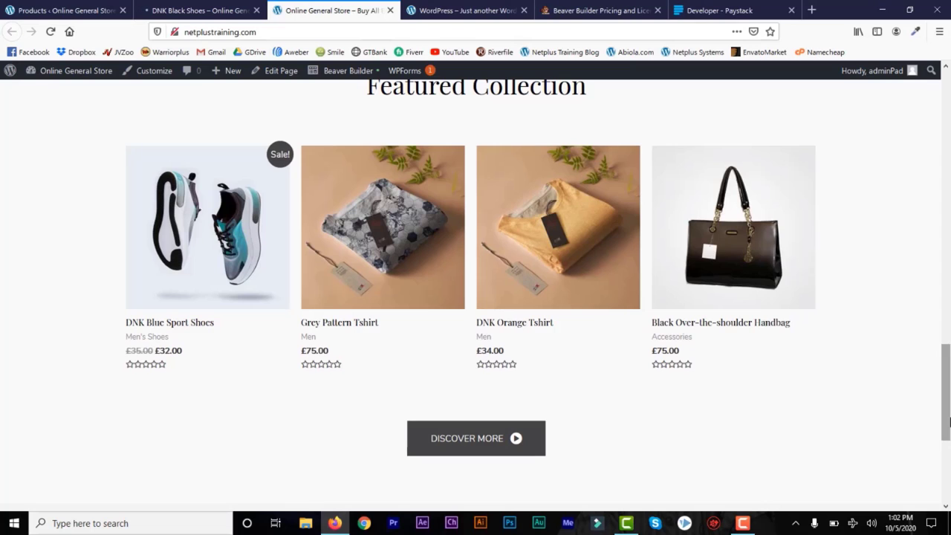
{"action": "left_click", "coordinate": [366, 327]}
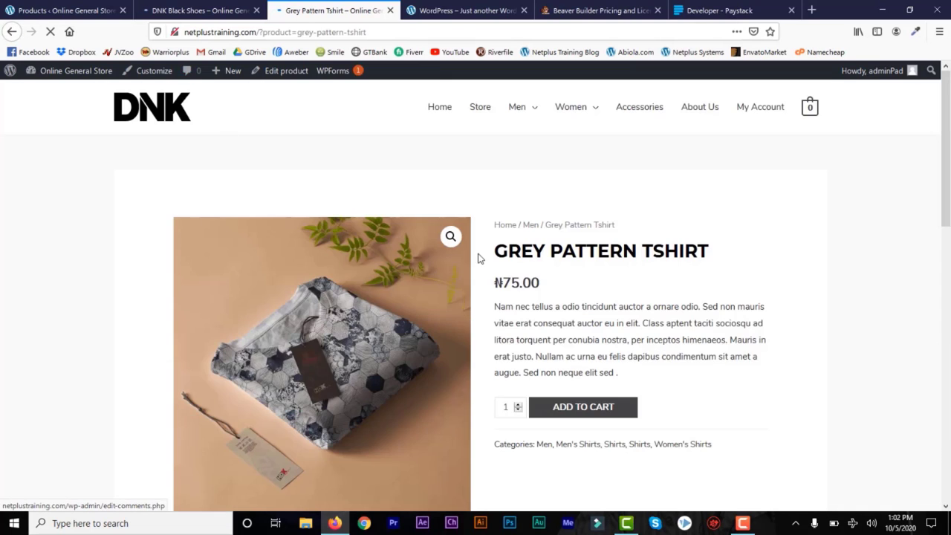
{"action": "mouse_move", "coordinate": [950, 153]}
{"action": "left_mouse_down"}
{"action": "mouse_move", "coordinate": [950, 302]}
{"action": "mouse_move", "coordinate": [950, 145]}
{"action": "left_mouse_up"}
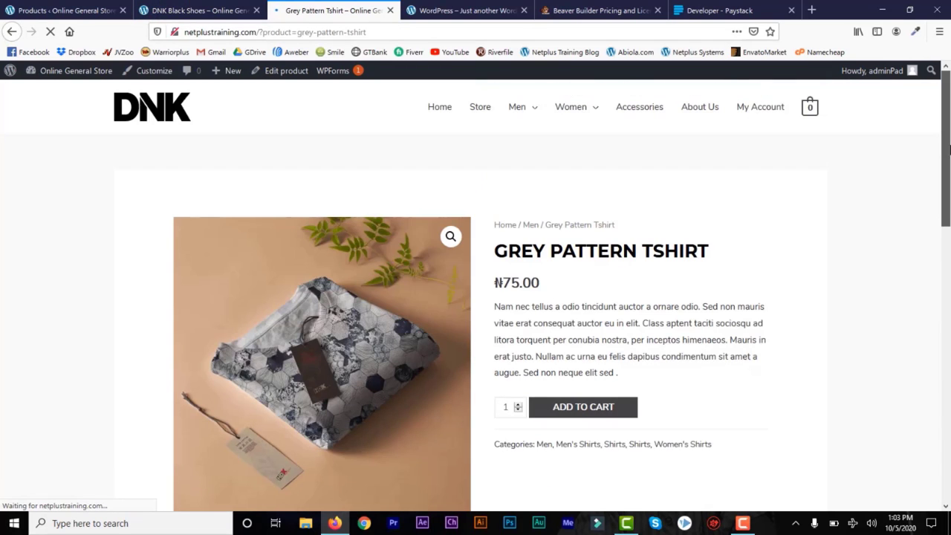
{"action": "left_click", "coordinate": [201, 8]}
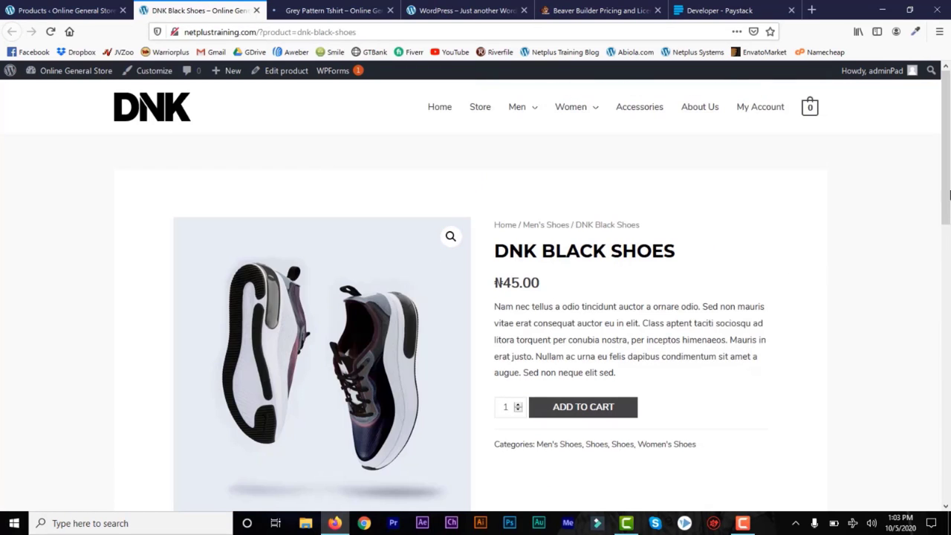
{"action": "mouse_move", "coordinate": [950, 195]}
{"action": "left_mouse_down"}
{"action": "mouse_move", "coordinate": [949, 268]}
{"action": "mouse_move", "coordinate": [950, 194]}
{"action": "left_mouse_up"}
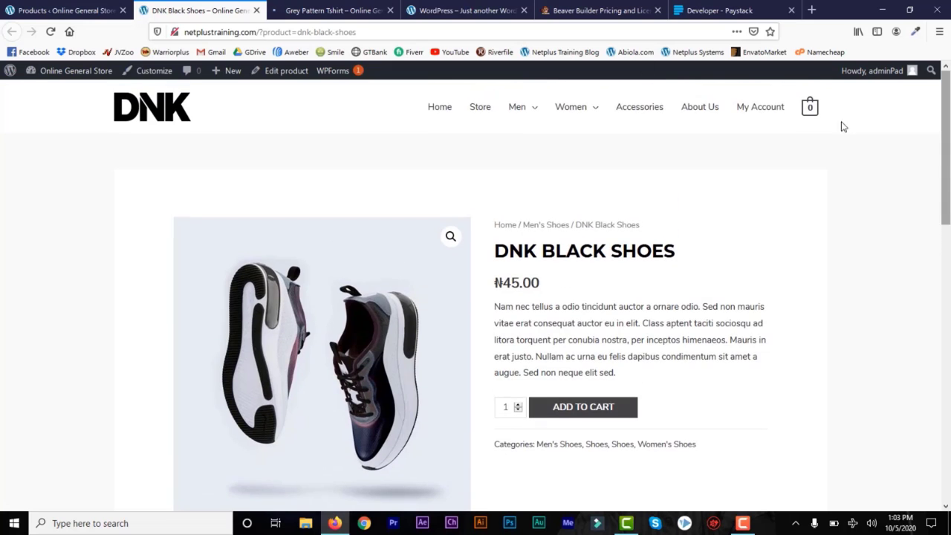
Edit the DNK Black Shoes product and insert "Change the details." at the start of its description.
{"action": "left_click", "coordinate": [64, 10]}
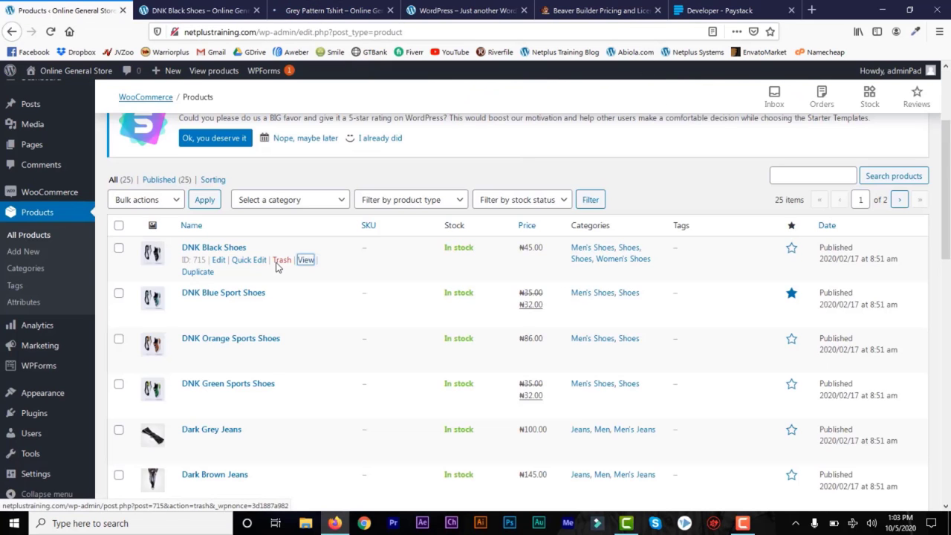
{"action": "left_click", "coordinate": [219, 261]}
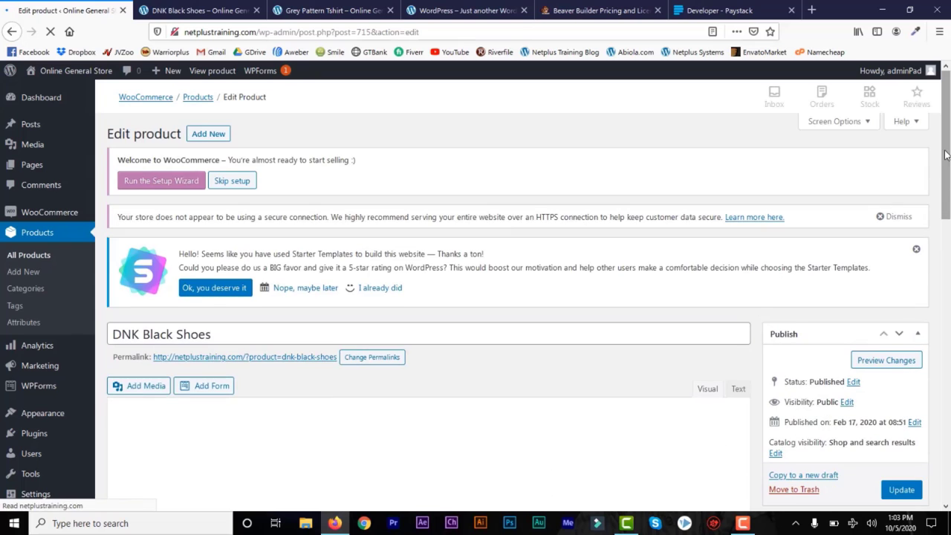
{"action": "left_click_drag", "start_coordinate": [947, 133], "coordinate": [949, 197]}
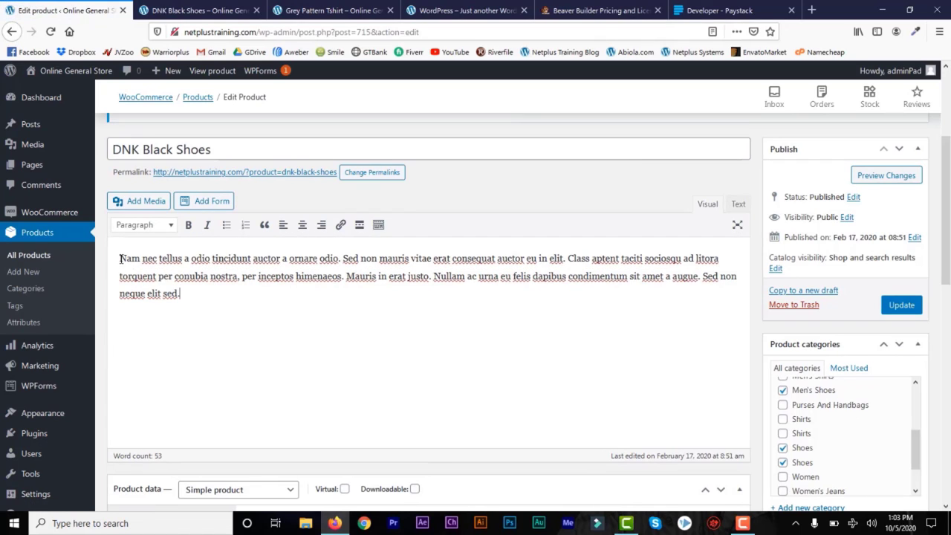
{"action": "type", "text": "nge the deta"}
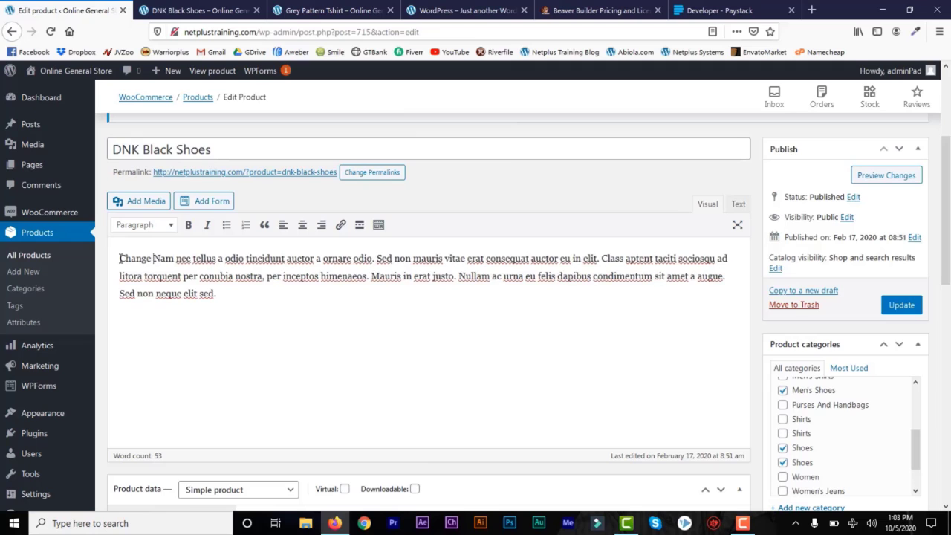
{"action": "type", "text": "ils."}
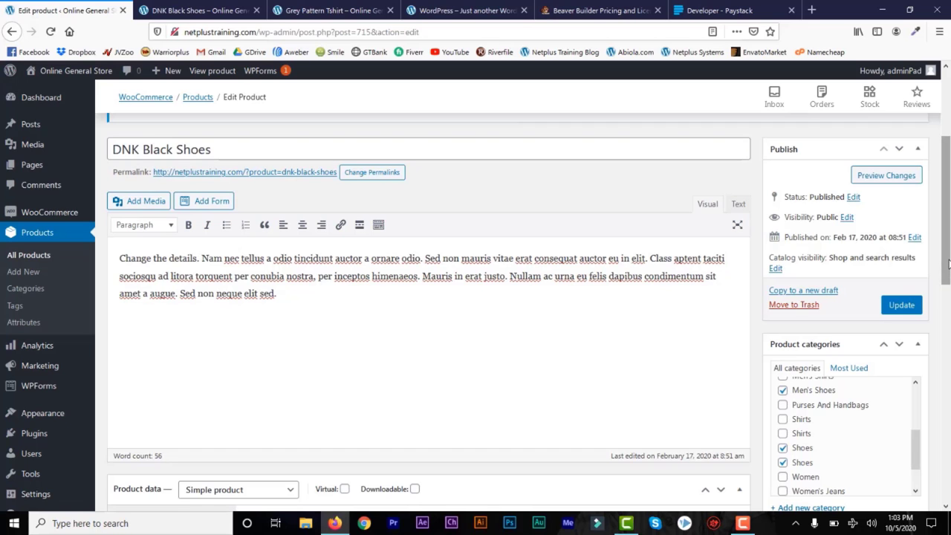
Set the sale price of the DNK Black Shoes product to 35.
{"action": "left_click_drag", "start_coordinate": [948, 262], "coordinate": [948, 365]}
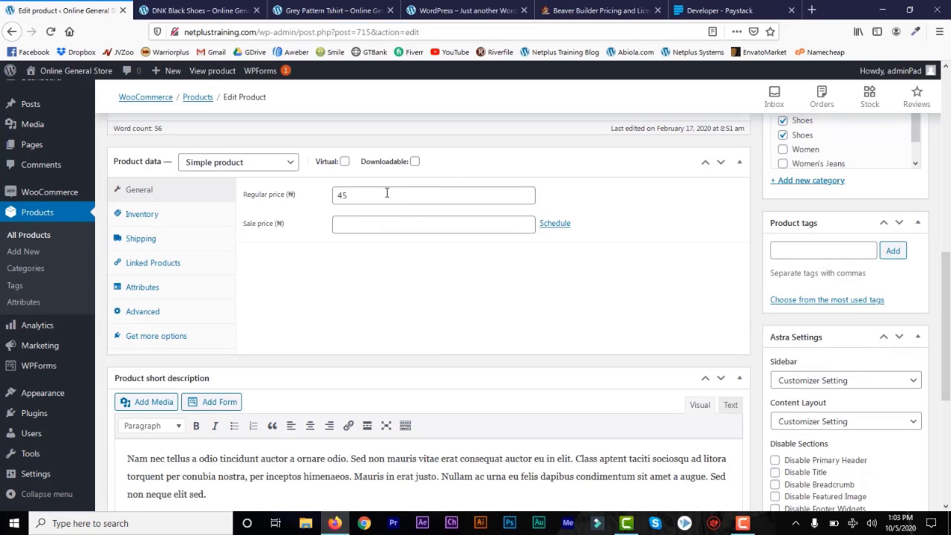
{"action": "left_click", "coordinate": [346, 224]}
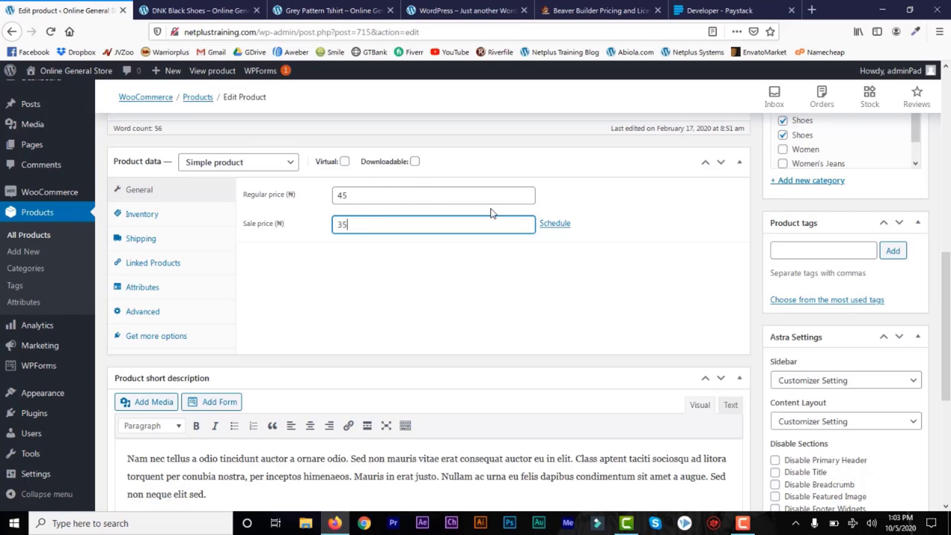
Check the stock status options in the product's inventory data, keeping In stock, and set its shipping weight to 1 kg.
{"action": "left_click", "coordinate": [159, 217]}
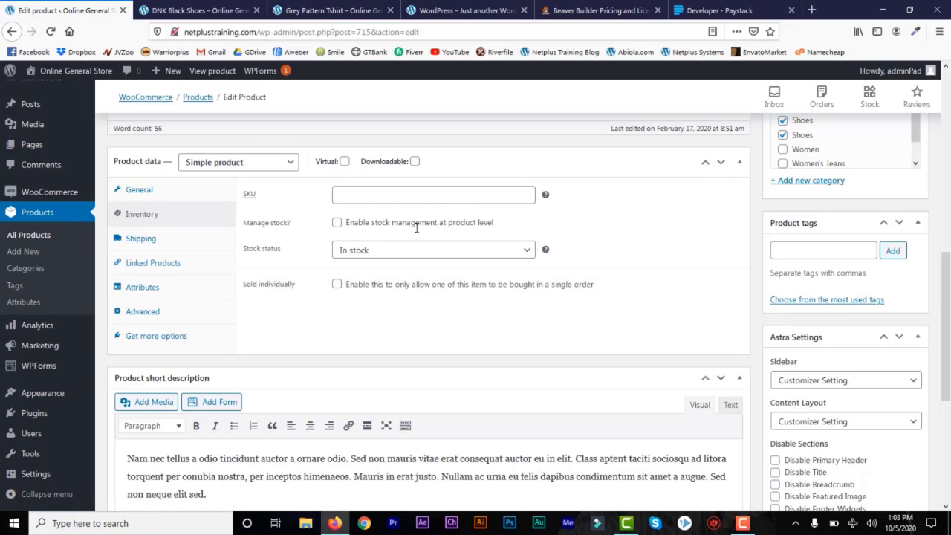
{"action": "left_click", "coordinate": [439, 252]}
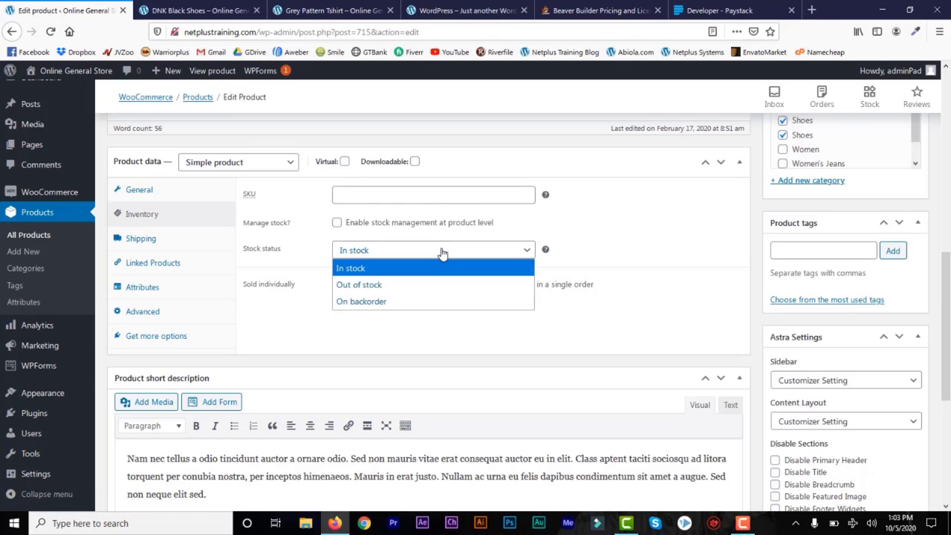
{"action": "left_click", "coordinate": [442, 254]}
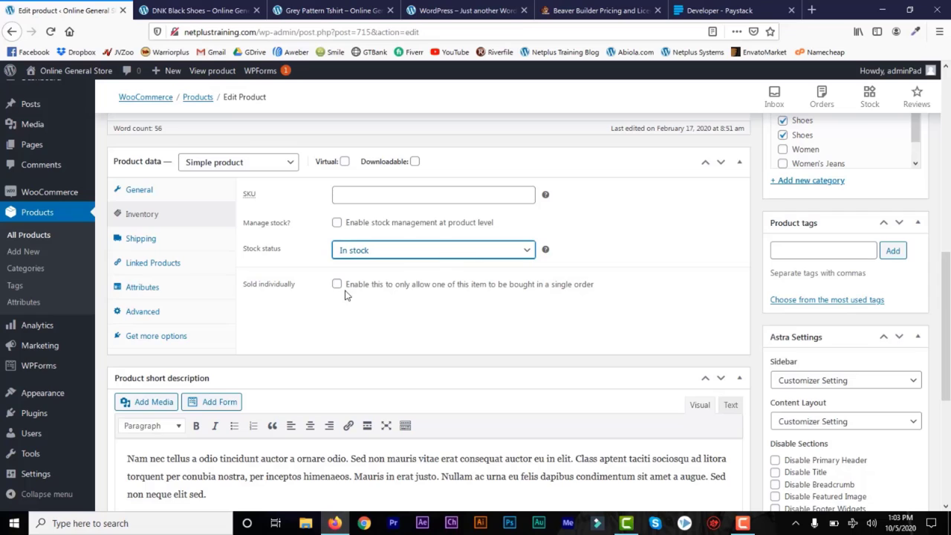
{"action": "left_click", "coordinate": [153, 239]}
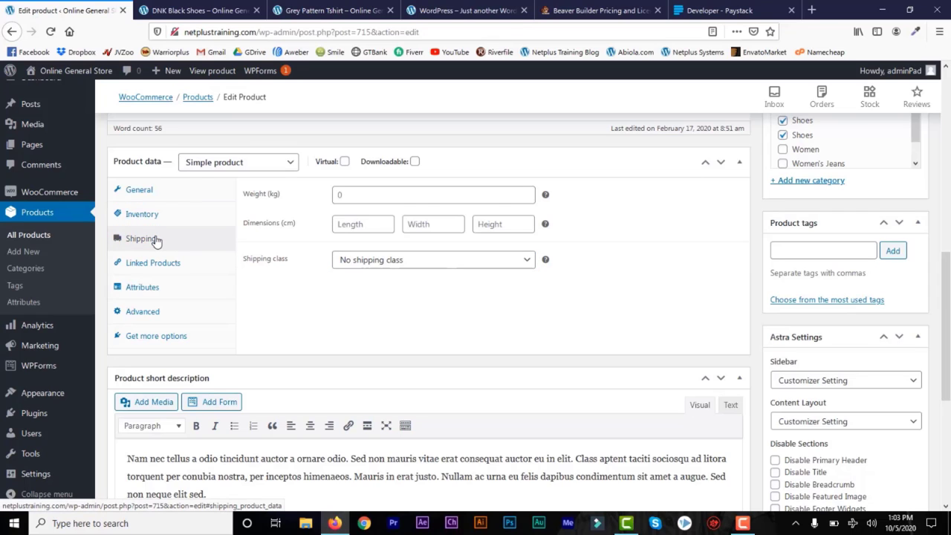
{"action": "left_click", "coordinate": [345, 196]}
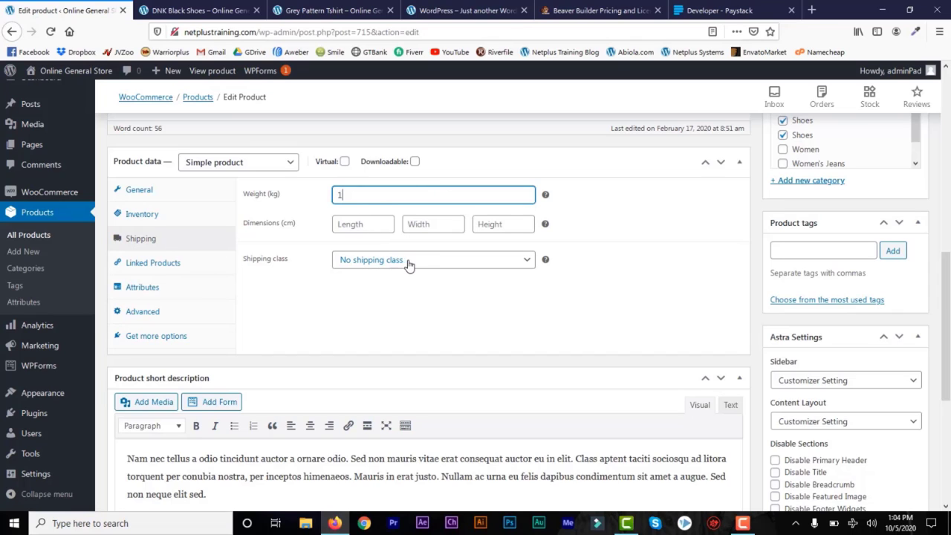
Look through the product's linked products, attributes and advanced data settings.
{"action": "left_click", "coordinate": [173, 266]}
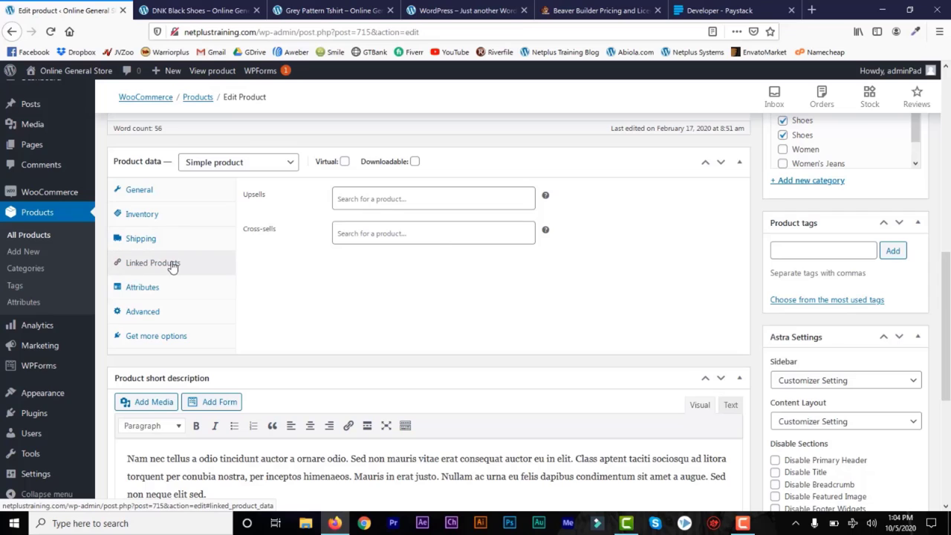
{"action": "left_click", "coordinate": [399, 200]}
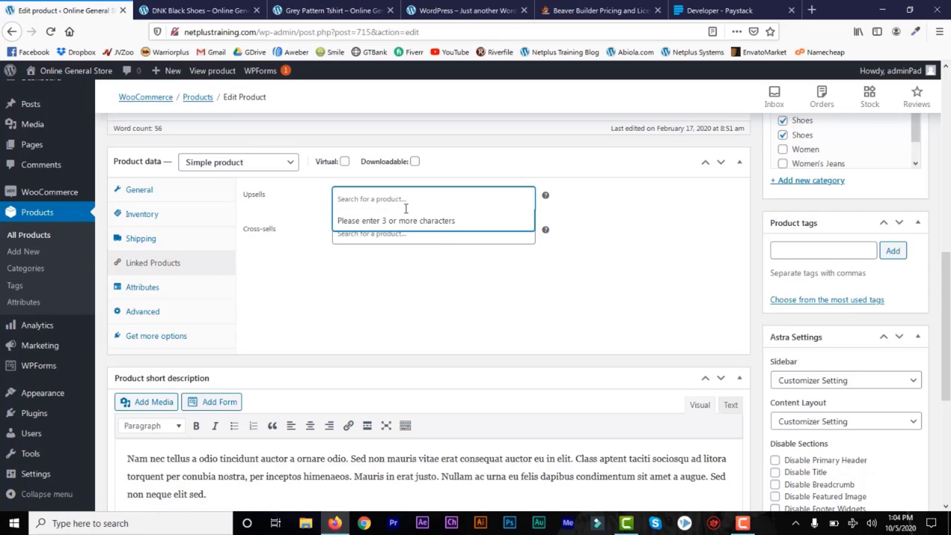
{"action": "left_click", "coordinate": [374, 267]}
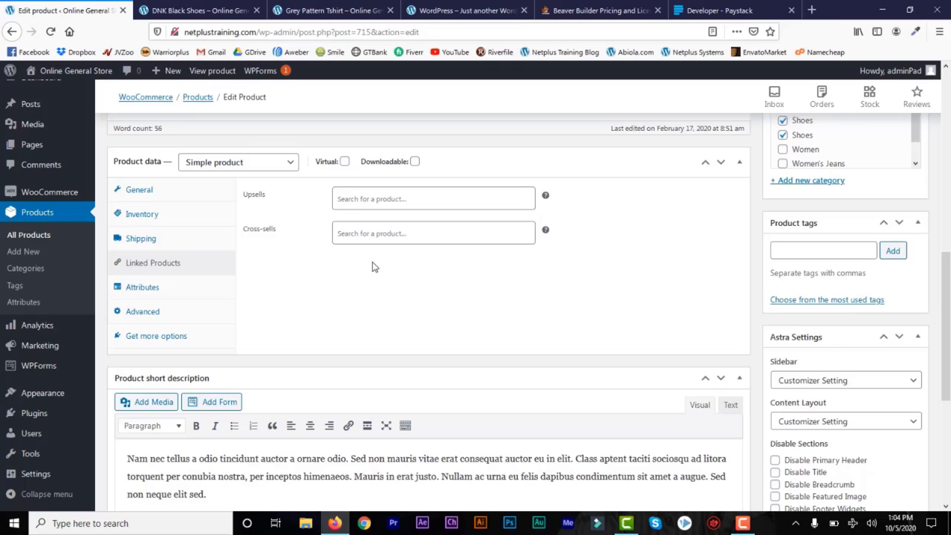
{"action": "left_click", "coordinate": [153, 290]}
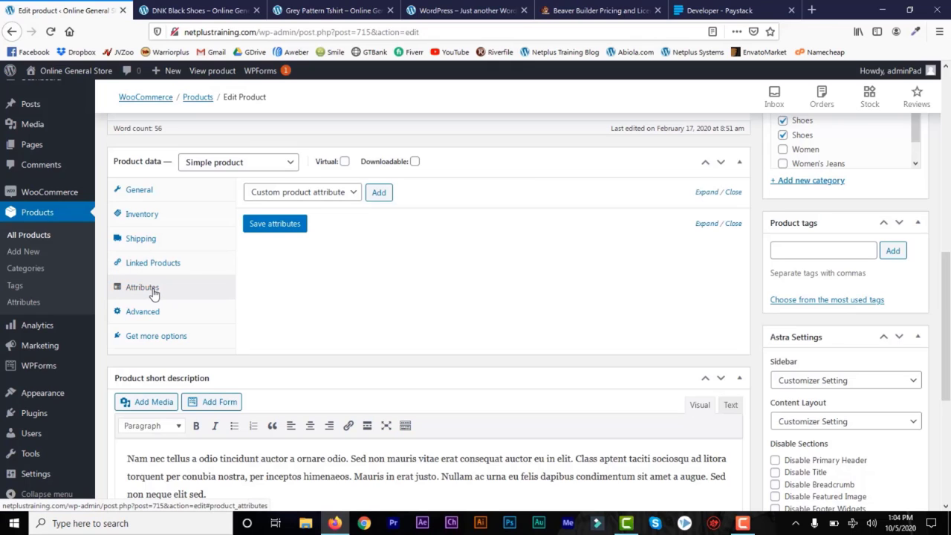
{"action": "left_click", "coordinate": [354, 194]}
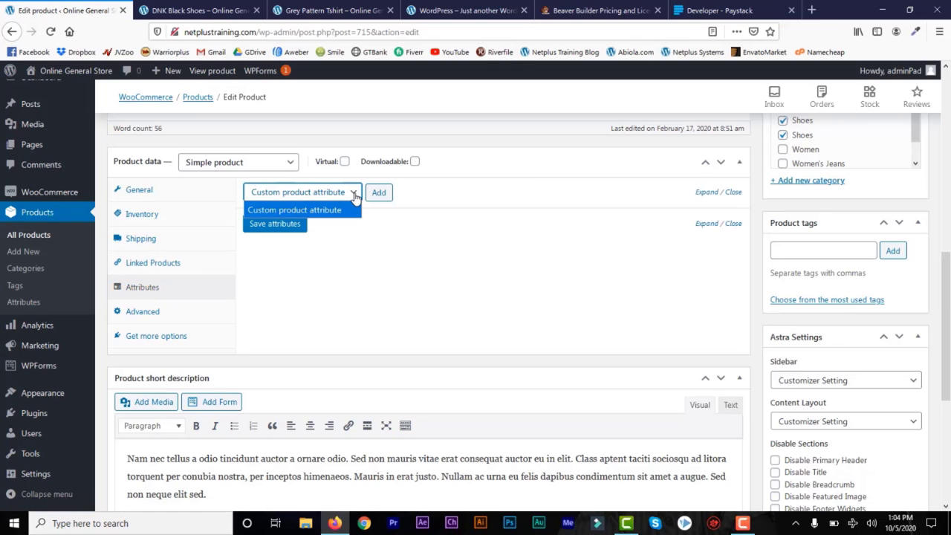
{"action": "left_click", "coordinate": [432, 242]}
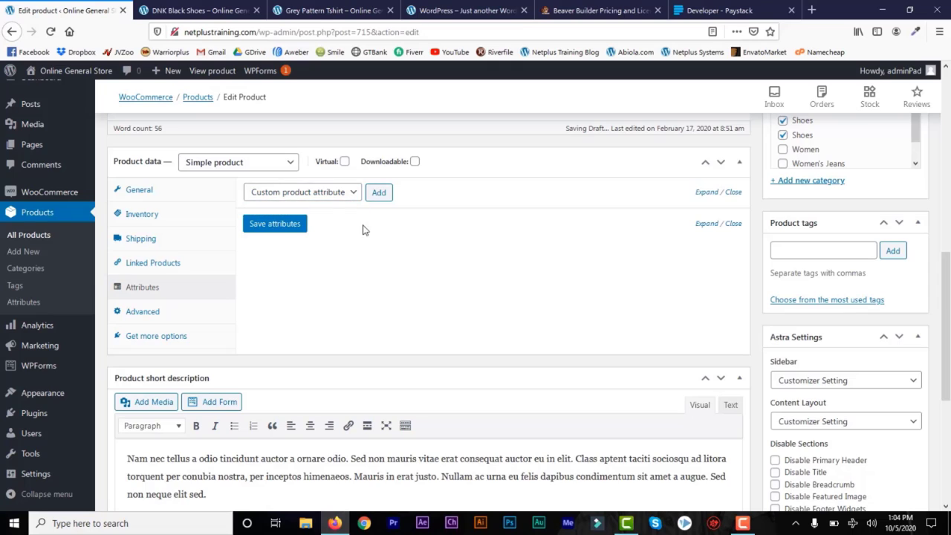
{"action": "left_click", "coordinate": [151, 313]}
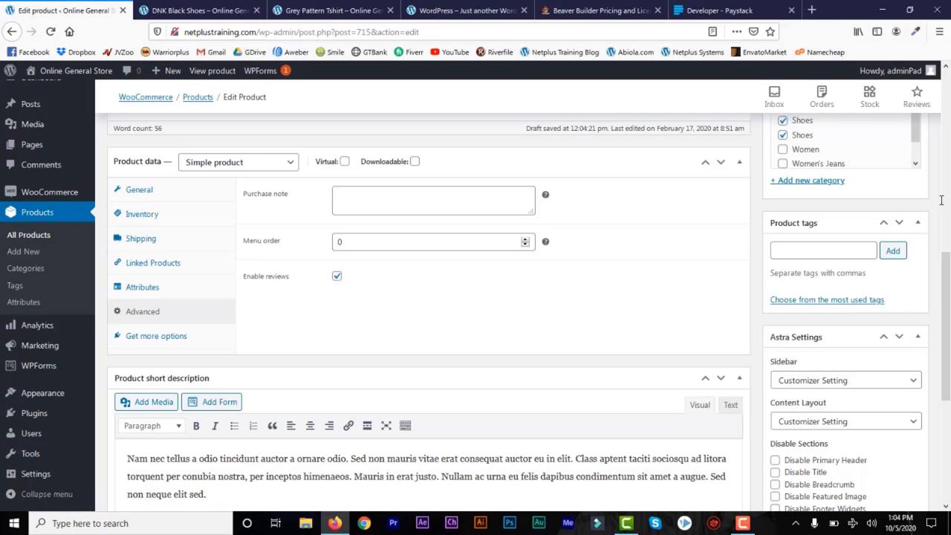
Replace the product's short description with "Change the description and make it unique to this product.".
{"action": "scroll", "coordinate": [947, 305], "scroll_direction": "down", "scroll_amount": 1}
{"action": "scroll", "coordinate": [947, 304], "scroll_direction": "down", "scroll_amount": 1}
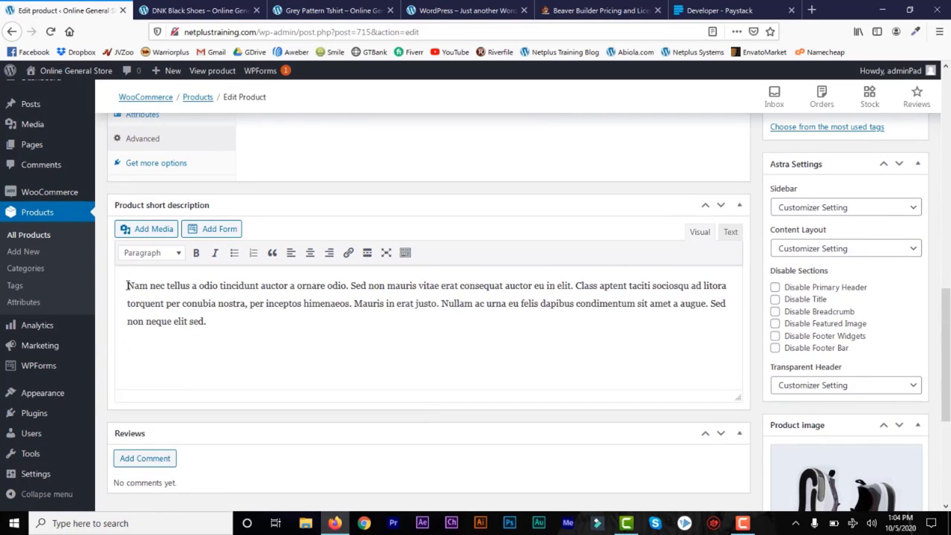
{"action": "left_click", "coordinate": [127, 285]}
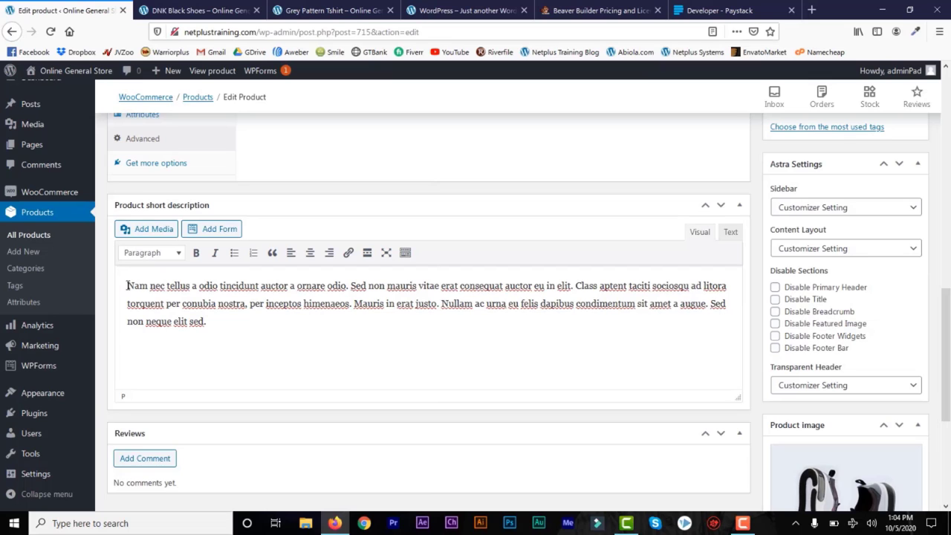
{"action": "type", "text": "Change the "}
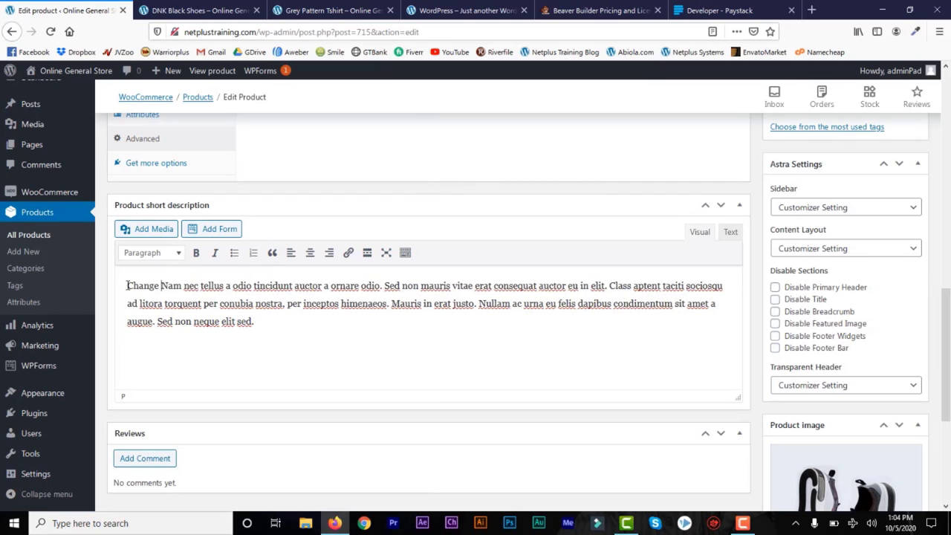
{"action": "type", "text": "descriptio"}
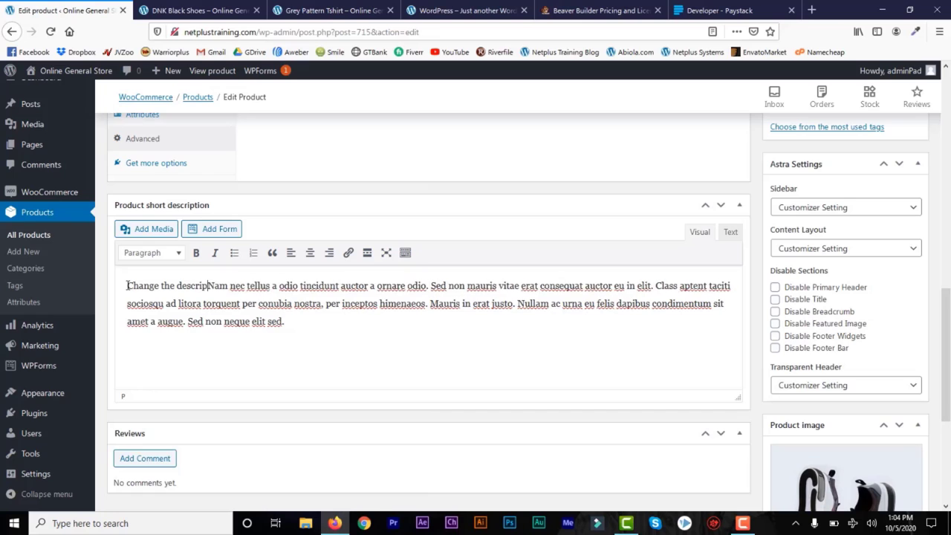
{"action": "type", "text": "n and make"}
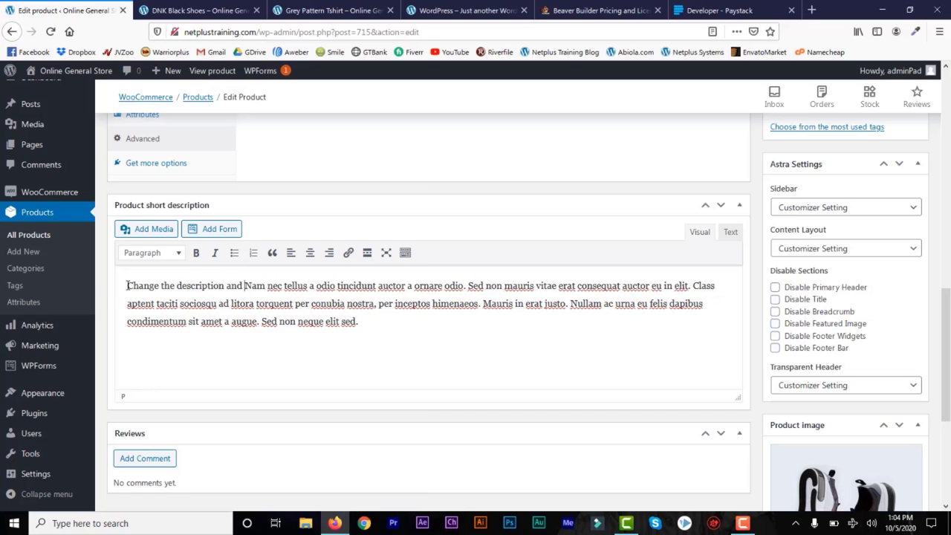
{"action": "type", "text": " it u"}
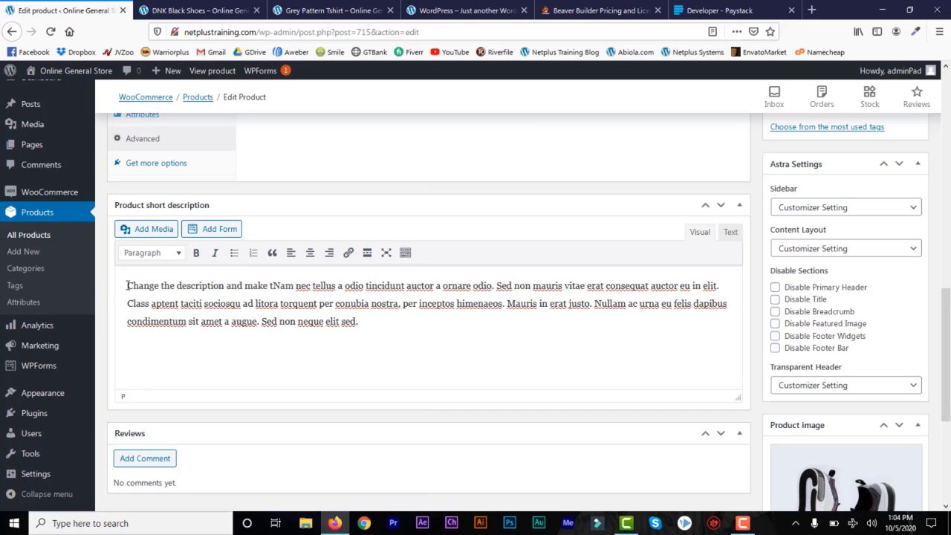
{"action": "type", "text": "n"}
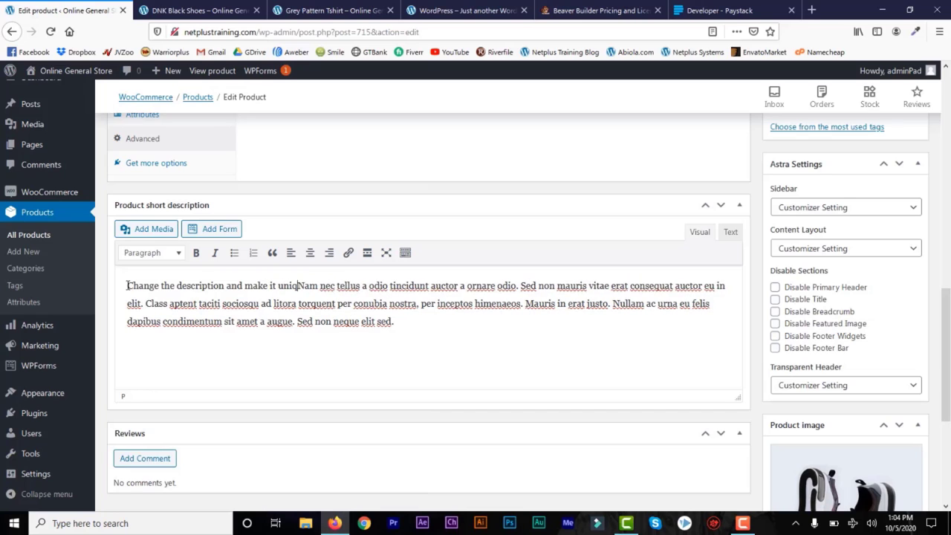
{"action": "type", "text": "ique to this product"}
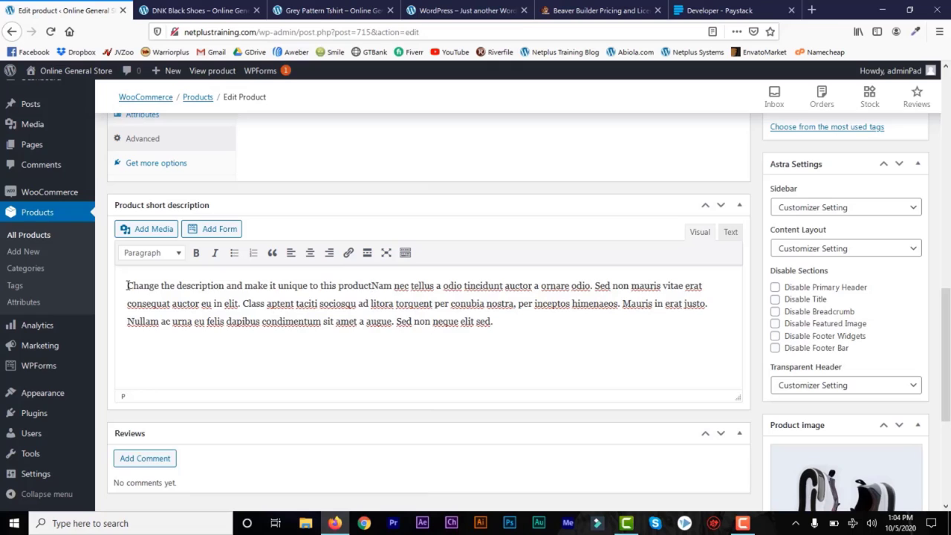
{"action": "type", "text": "."}
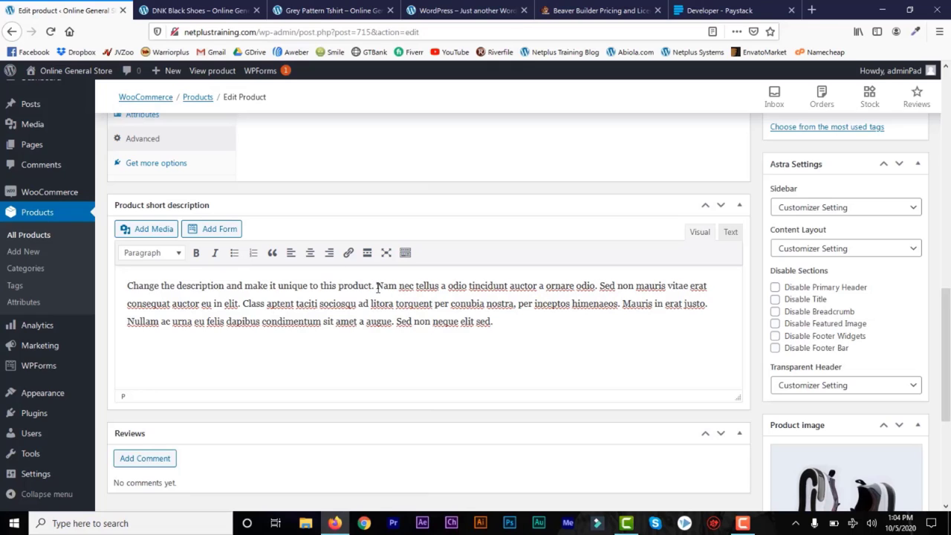
{"action": "left_click_drag", "start_coordinate": [377, 287], "coordinate": [524, 339]}
{"action": "key", "text": "BackSpace"}
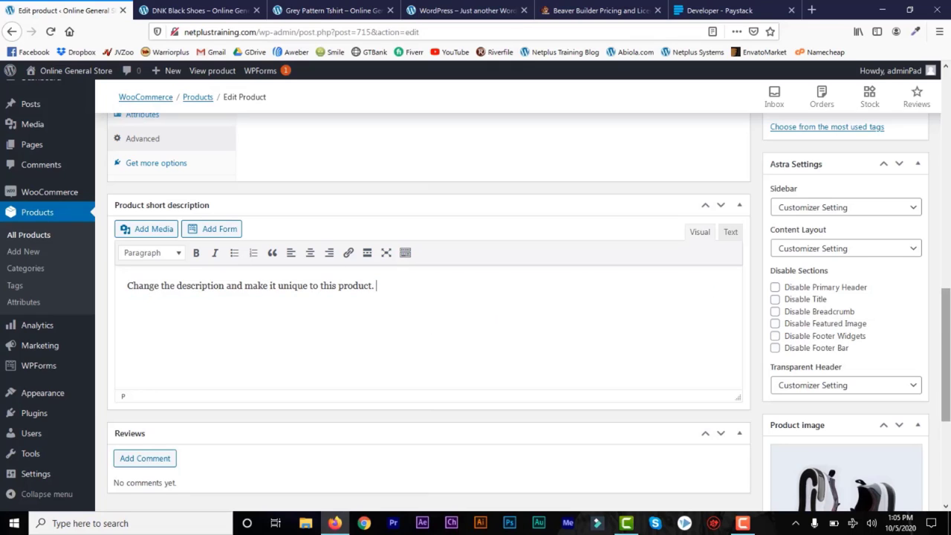
Check the product image in the editor and on the DNK Black Shoes storefront page, and return to the product editor.
{"action": "left_click_drag", "start_coordinate": [947, 343], "coordinate": [949, 412]}
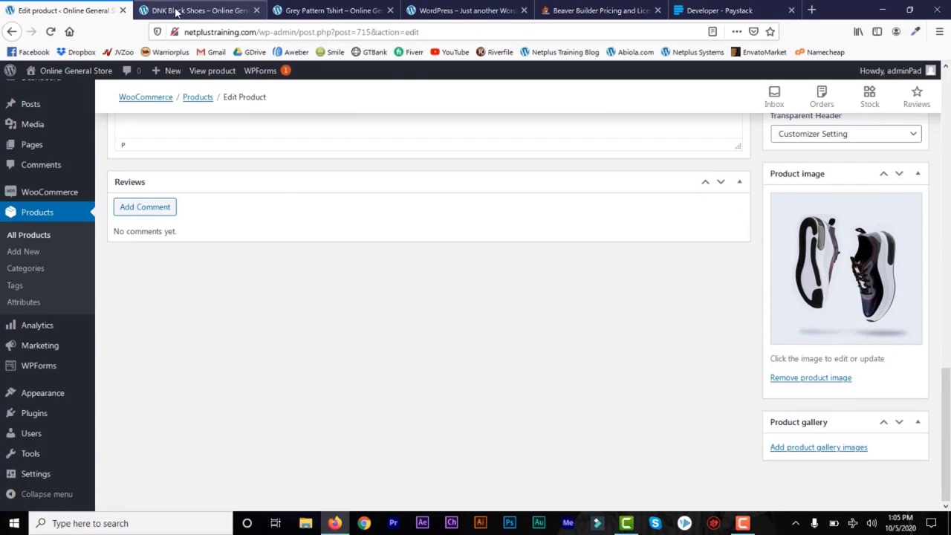
{"action": "left_click", "coordinate": [197, 10]}
{"action": "scroll", "coordinate": [743, 238], "scroll_direction": "up", "scroll_amount": 3}
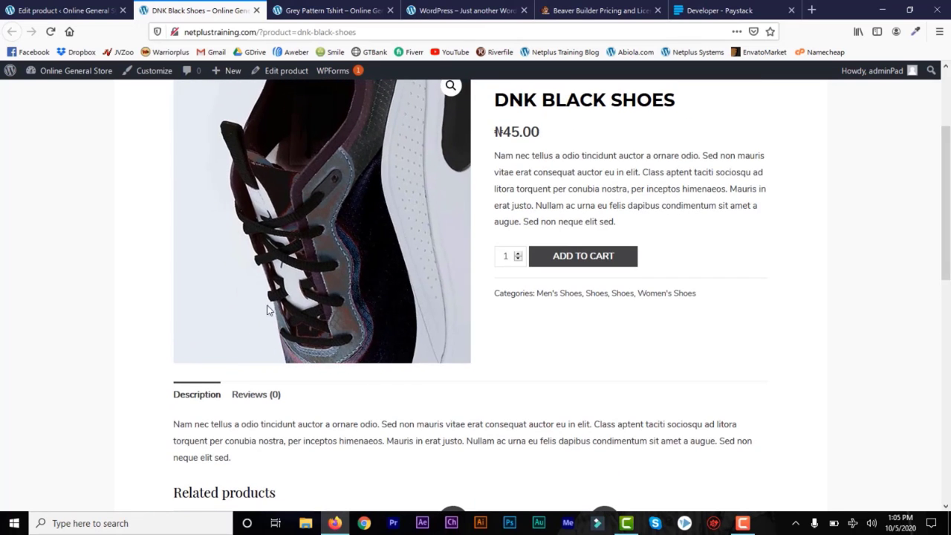
{"action": "left_click", "coordinate": [63, 17]}
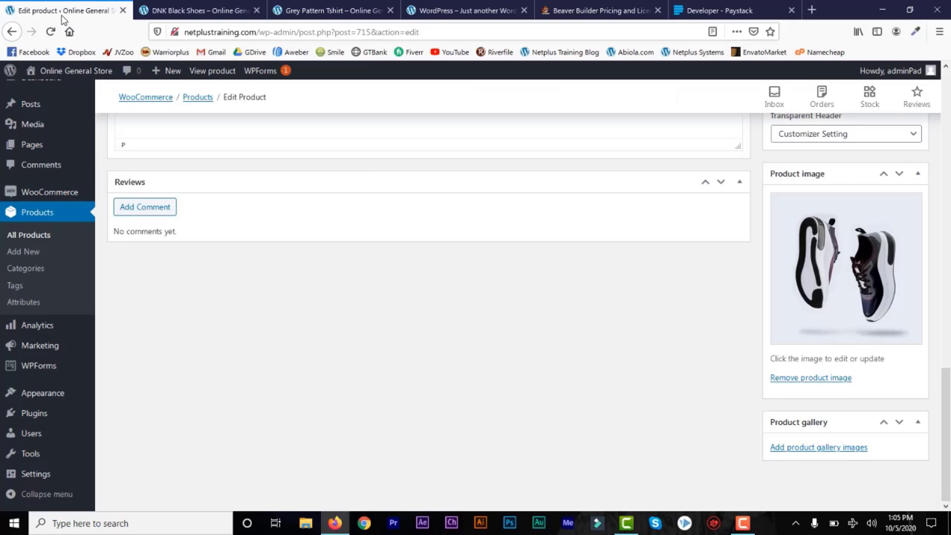
Remove the current product image and search the free Pixabay images for "shoes" as a replacement.
{"action": "left_click", "coordinate": [805, 379]}
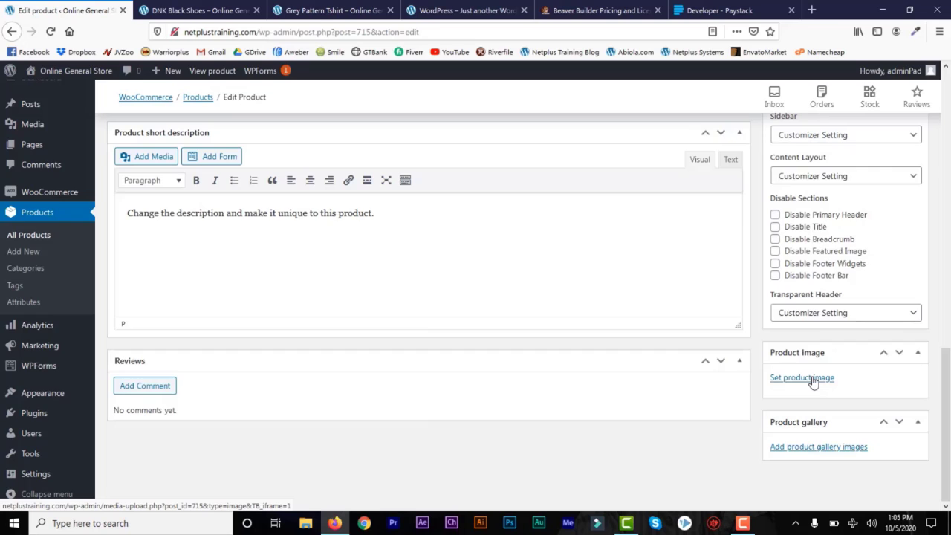
{"action": "left_click", "coordinate": [814, 381]}
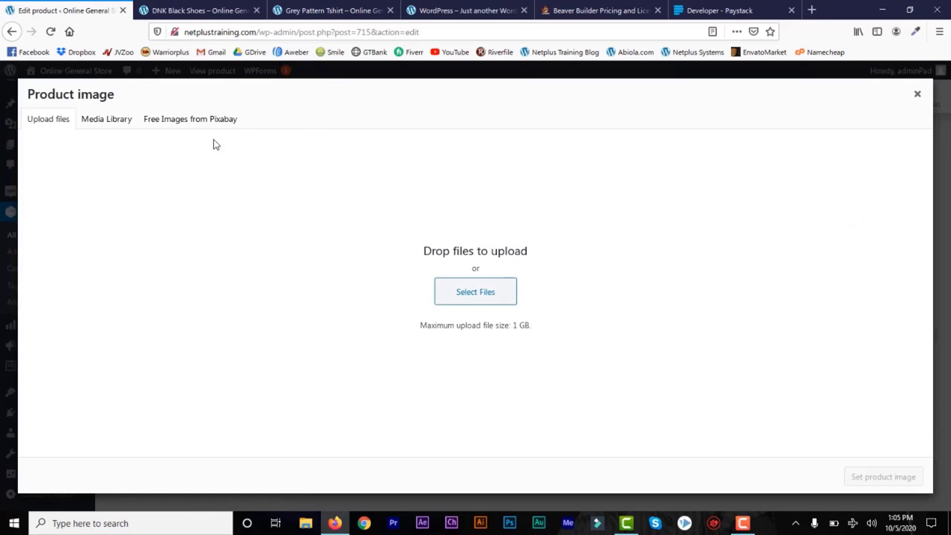
{"action": "left_click", "coordinate": [174, 123]}
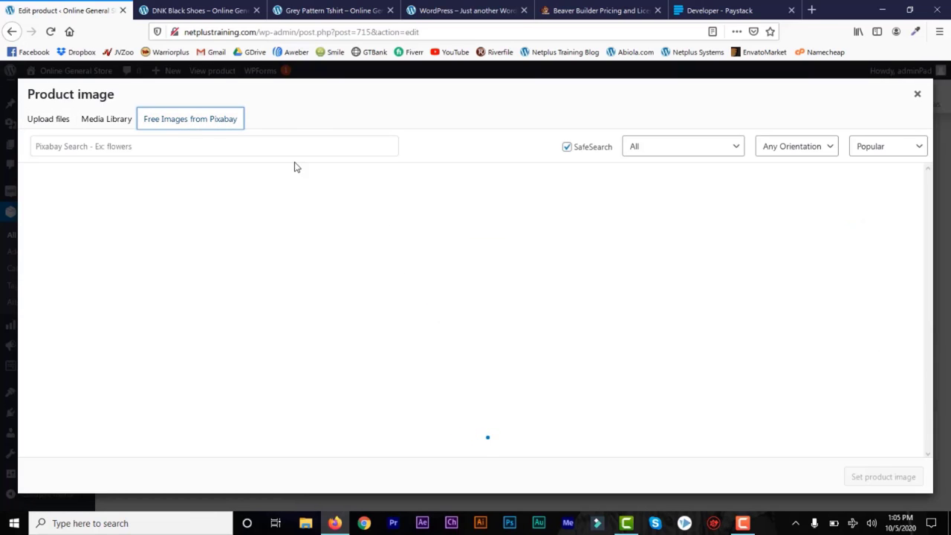
{"action": "left_click", "coordinate": [220, 152]}
{"action": "type", "text": "shoes"}
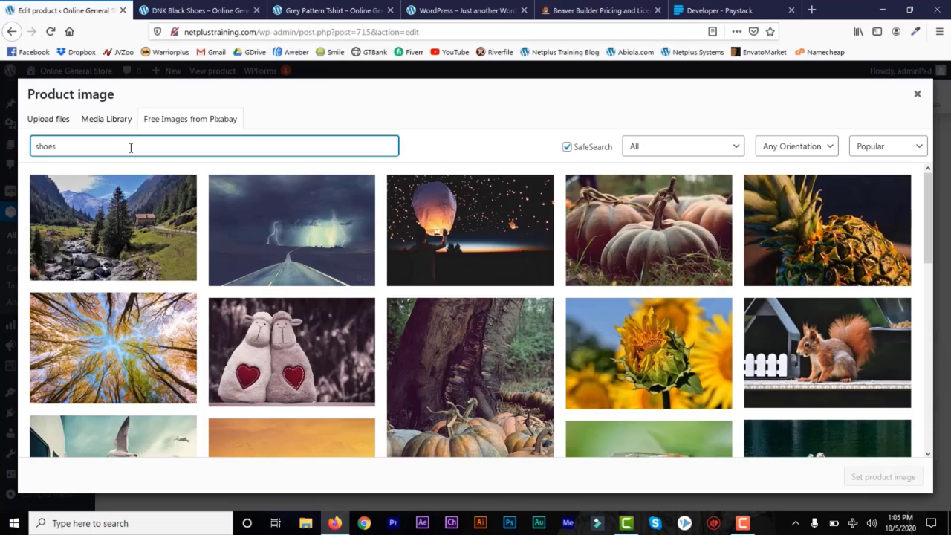
{"action": "key", "text": "Return"}
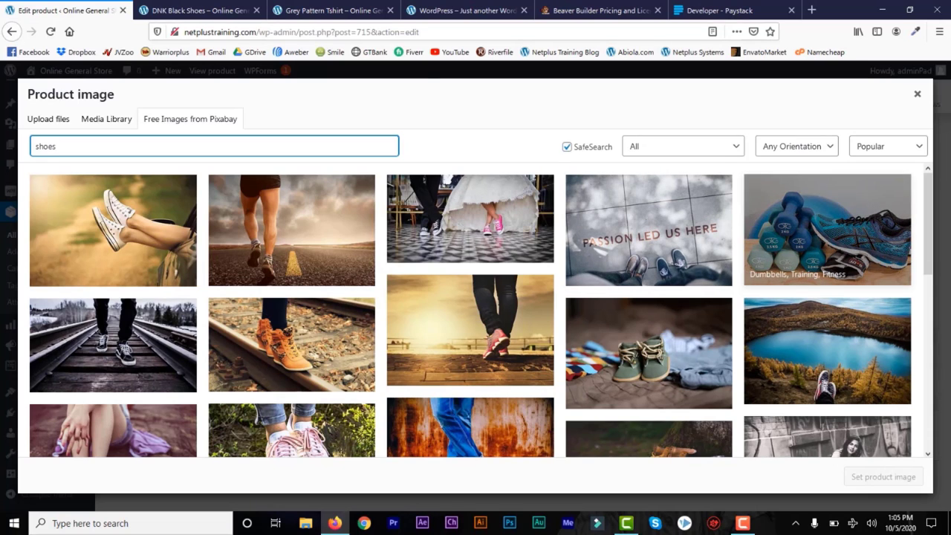
Choose the dark green high-top sneaker picture from the Pixabay results and insert it as the product image.
{"action": "left_click_drag", "start_coordinate": [930, 227], "coordinate": [919, 326]}
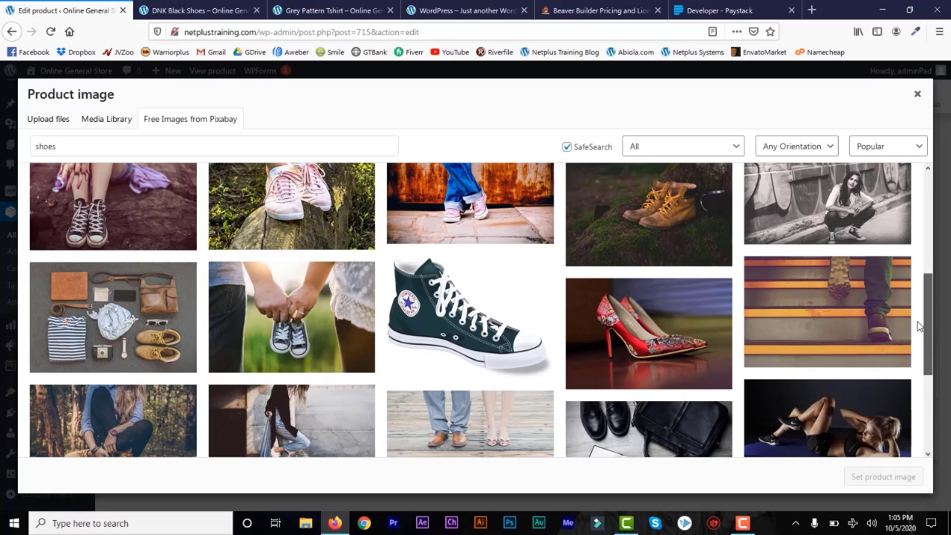
{"action": "left_click", "coordinate": [454, 330]}
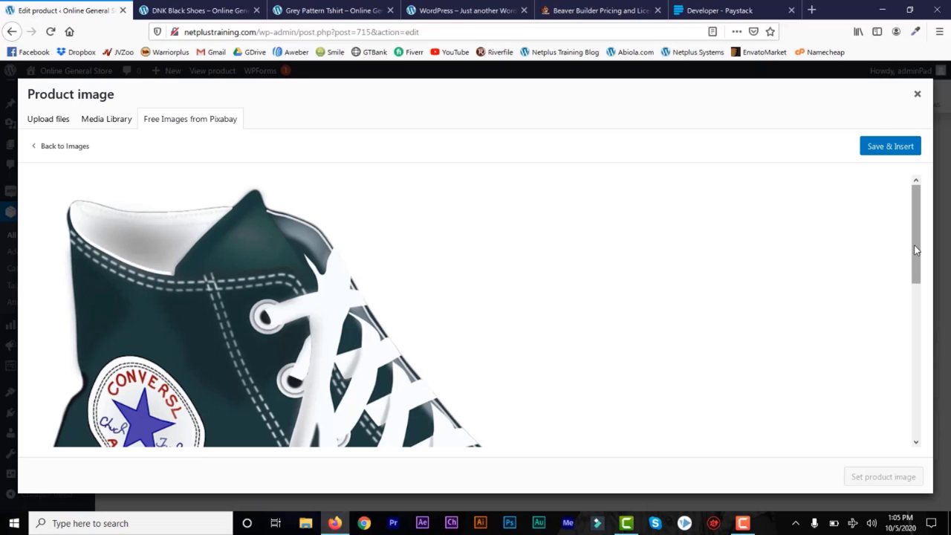
{"action": "left_click_drag", "start_coordinate": [916, 250], "coordinate": [927, 194]}
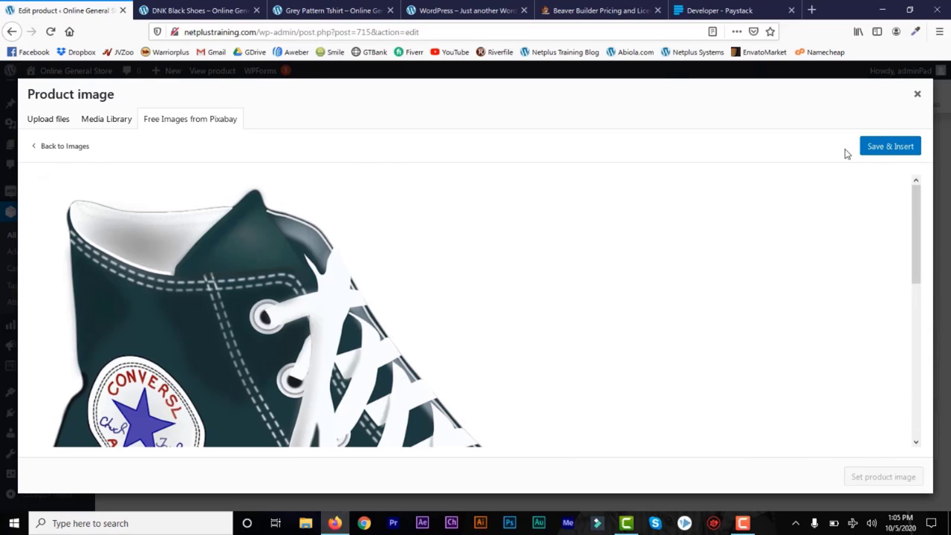
{"action": "left_click", "coordinate": [876, 148]}
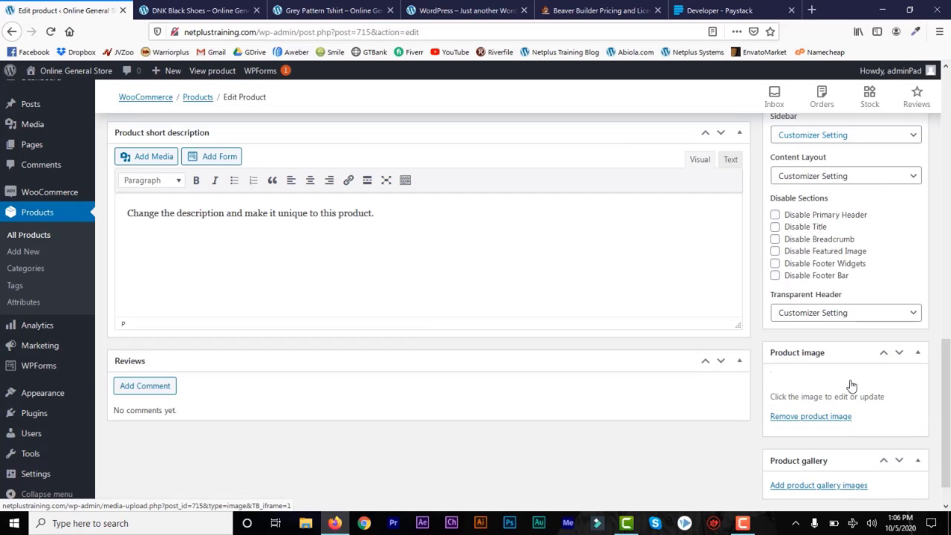
{"action": "scroll", "coordinate": [942, 364], "scroll_direction": "down", "scroll_amount": 3}
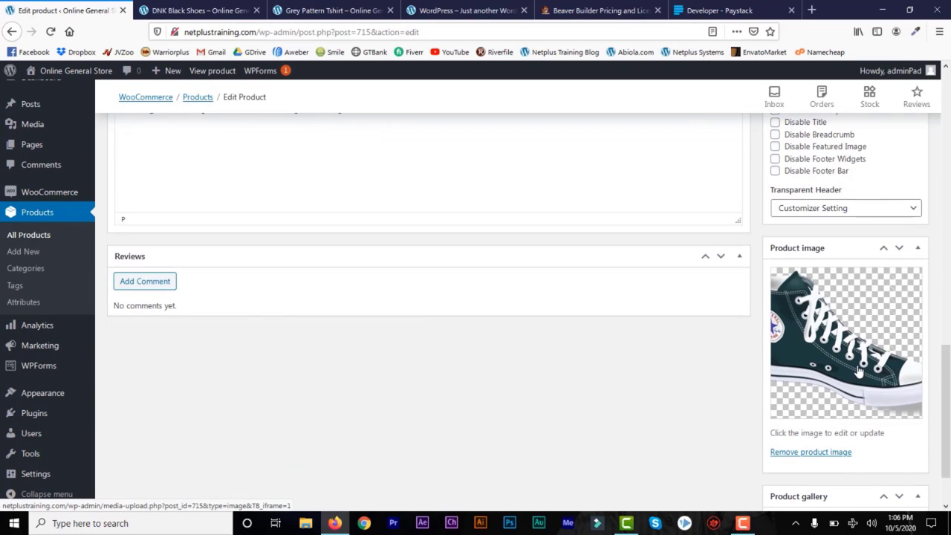
{"action": "scroll", "coordinate": [948, 451], "scroll_direction": "down", "scroll_amount": 1}
Look through the product's categories and add the product tags "shoes" and "men shoes".
{"action": "scroll", "coordinate": [947, 451], "scroll_direction": "up", "scroll_amount": 8}
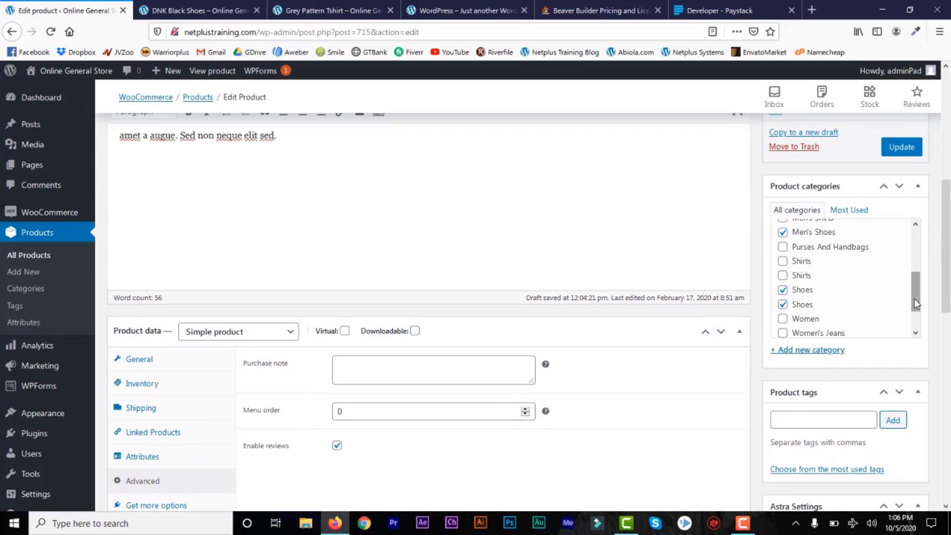
{"action": "left_click_drag", "start_coordinate": [915, 297], "coordinate": [919, 248]}
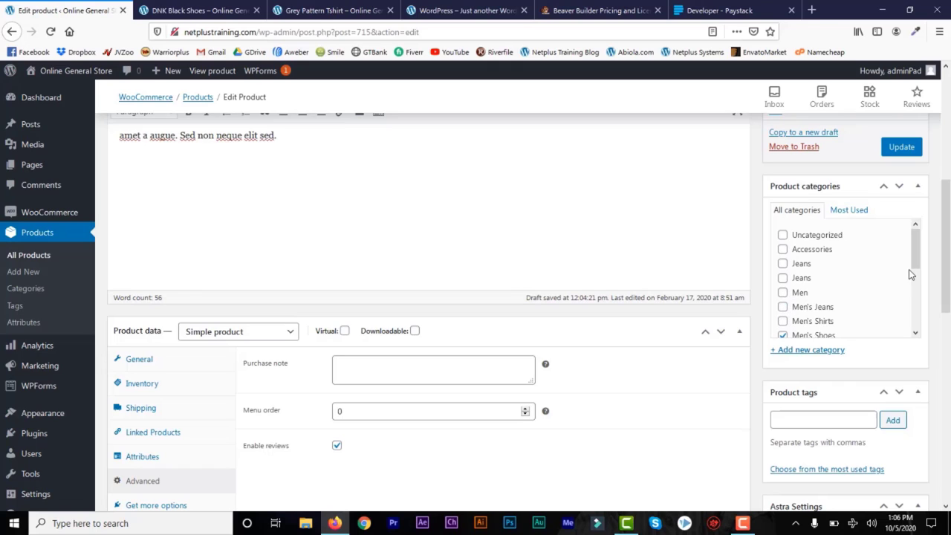
{"action": "left_click_drag", "start_coordinate": [915, 262], "coordinate": [947, 300]}
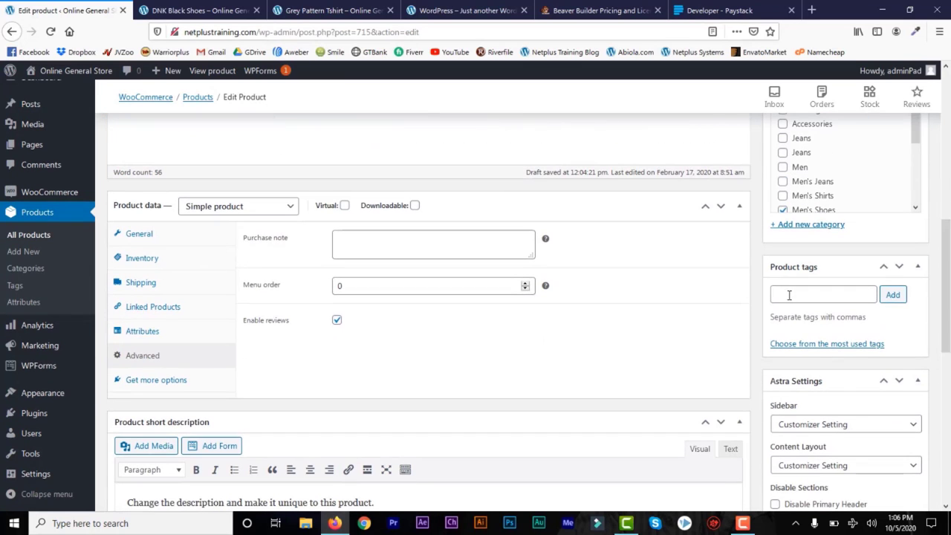
{"action": "left_click", "coordinate": [792, 296]}
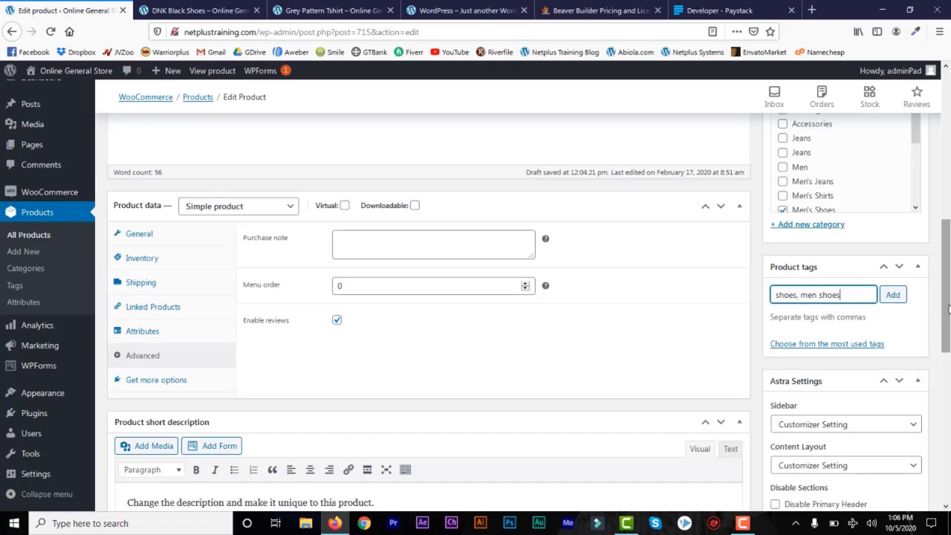
{"action": "left_click", "coordinate": [896, 297]}
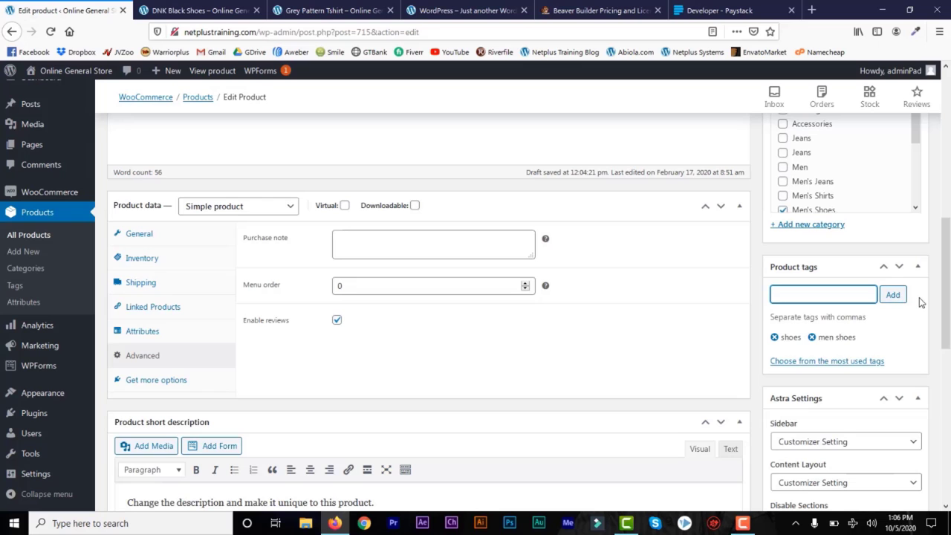
Update the DNK Black Shoes product to save its edits.
{"action": "scroll", "coordinate": [948, 312], "scroll_direction": "up", "scroll_amount": 5}
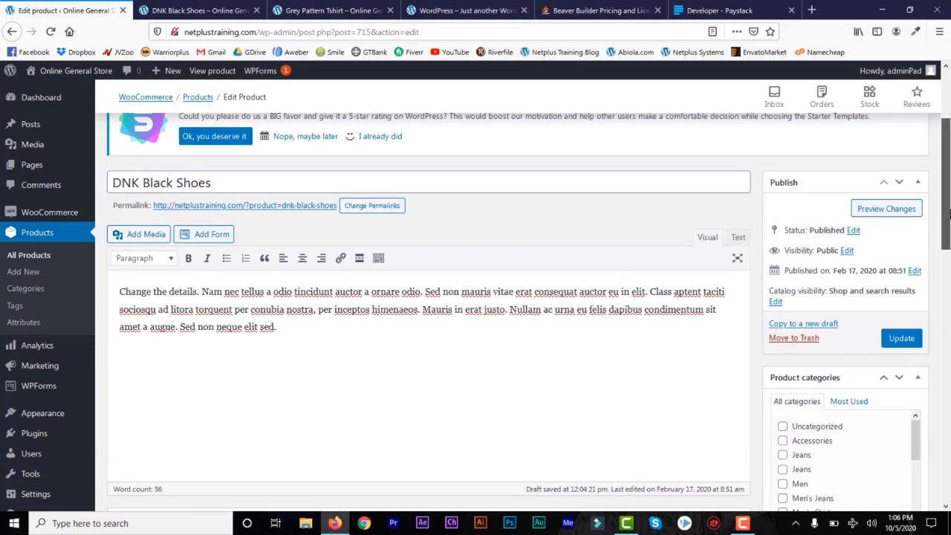
{"action": "left_click_drag", "start_coordinate": [948, 251], "coordinate": [948, 93]}
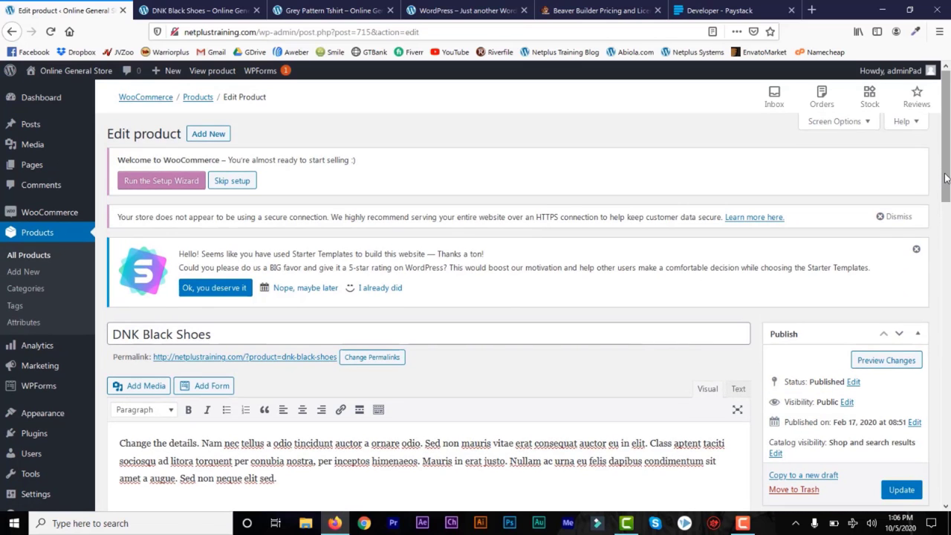
{"action": "left_click_drag", "start_coordinate": [948, 146], "coordinate": [947, 174]}
{"action": "left_click", "coordinate": [902, 401]}
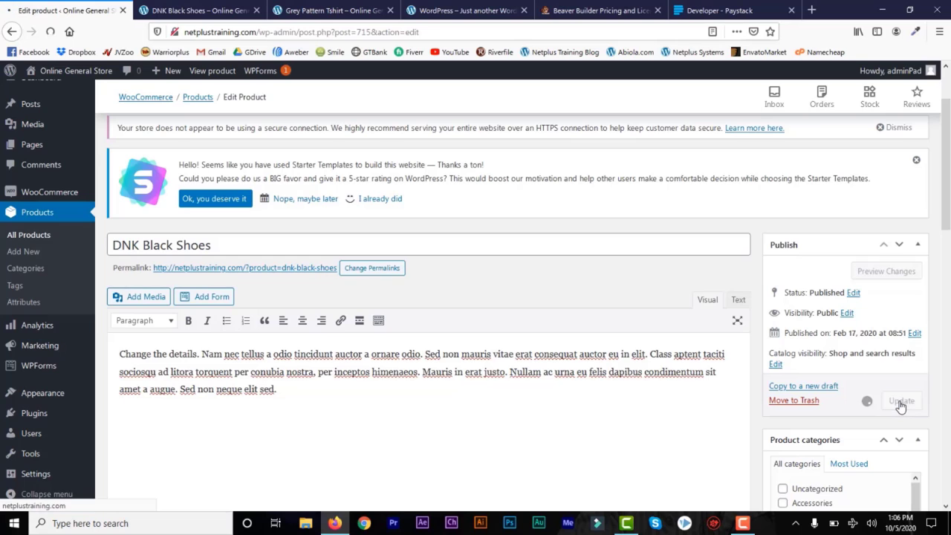
Reload the DNK Black Shoes storefront page, check its categories and tags, view the Men's Shoes category and return to the product.
{"action": "left_click", "coordinate": [198, 10]}
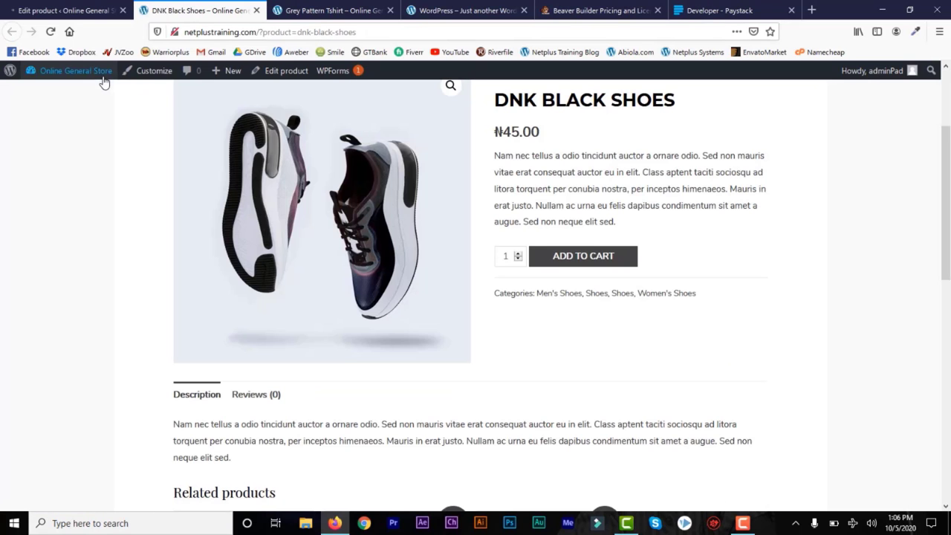
{"action": "left_click", "coordinate": [50, 32]}
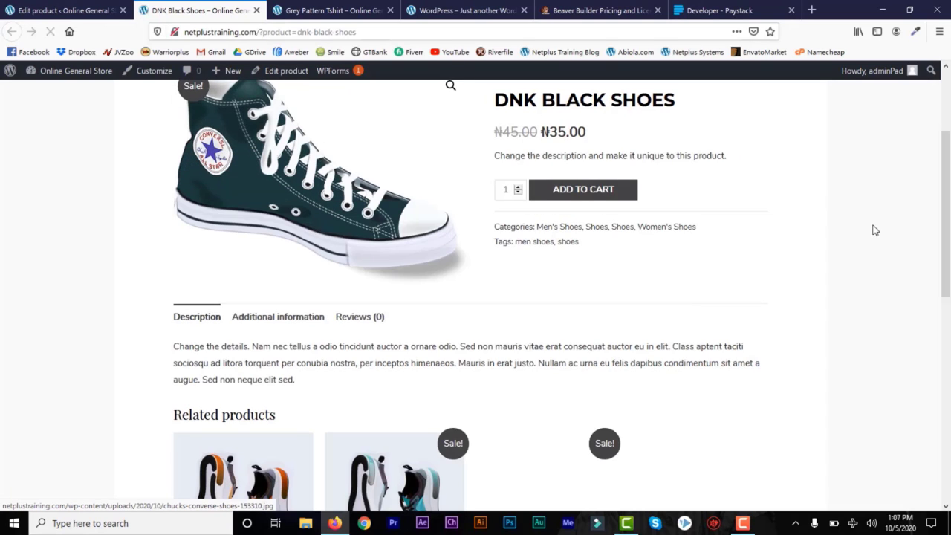
{"action": "left_click_drag", "start_coordinate": [947, 200], "coordinate": [947, 178]}
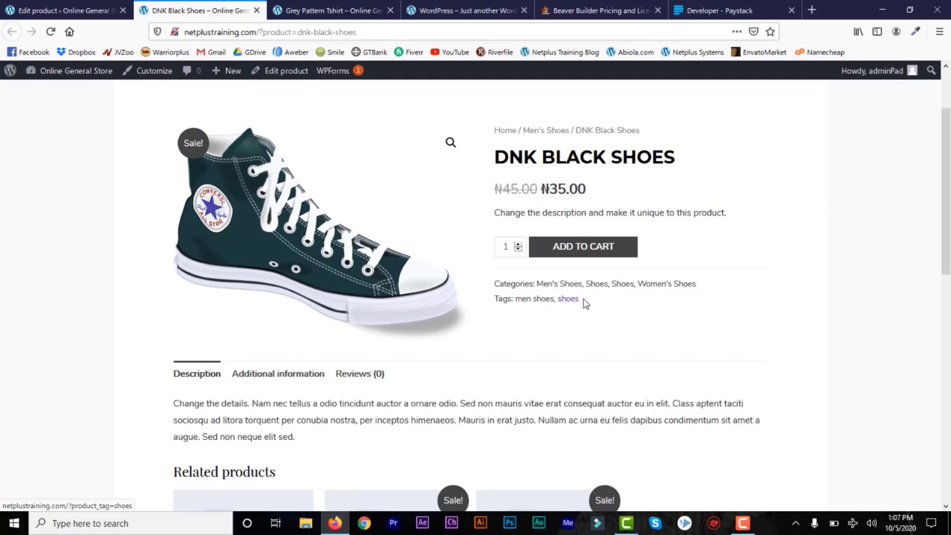
{"action": "left_click_drag", "start_coordinate": [580, 299], "coordinate": [536, 285]}
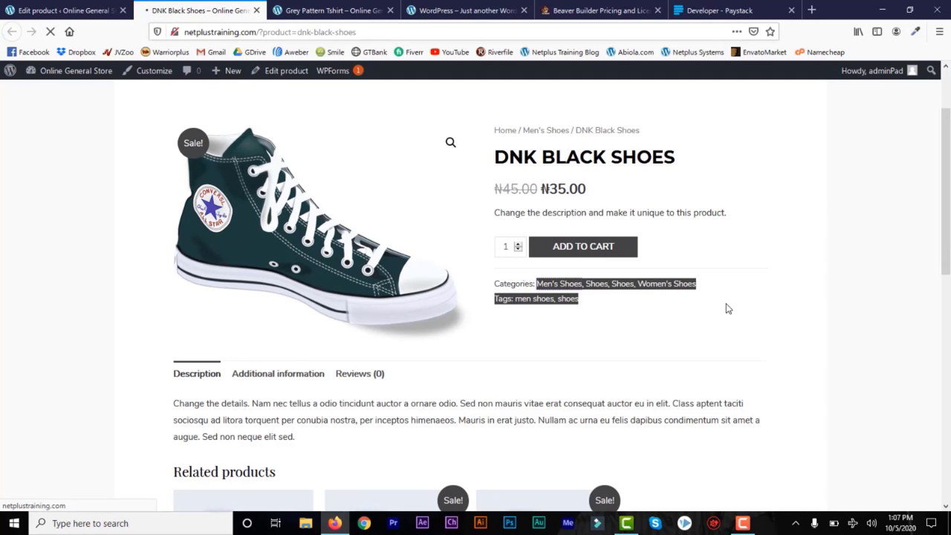
{"action": "left_click", "coordinate": [919, 260]}
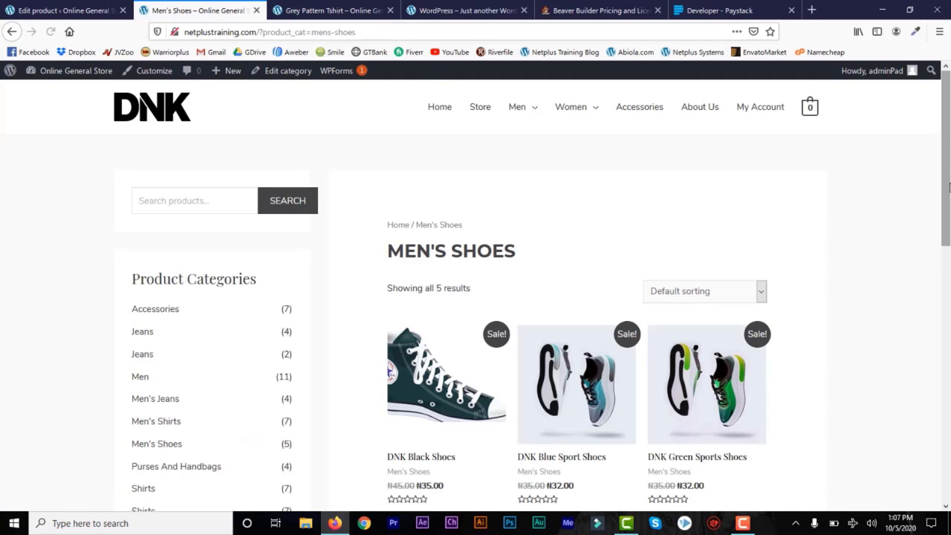
{"action": "left_click", "coordinate": [11, 32]}
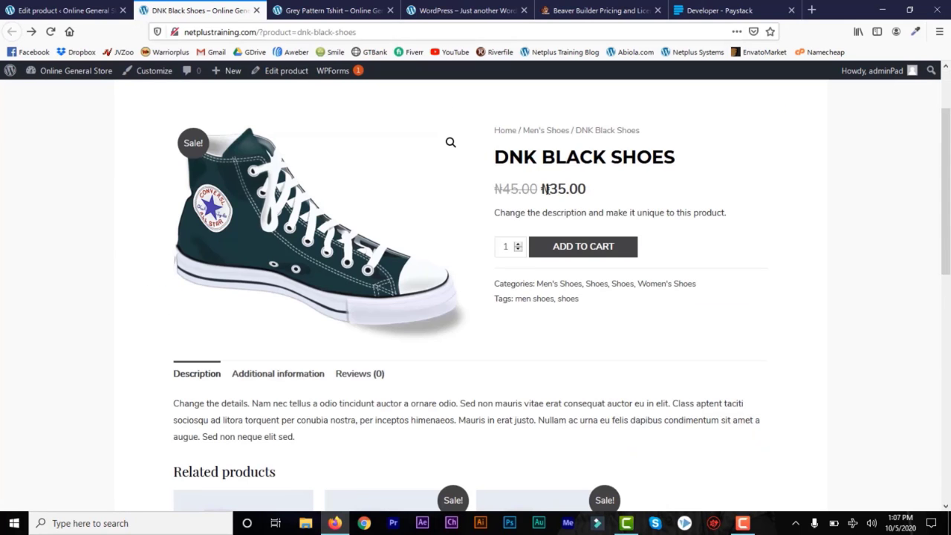
Examine the sale price, description and related products on the DNK Black Shoes storefront page.
{"action": "double_click", "coordinate": [545, 189]}
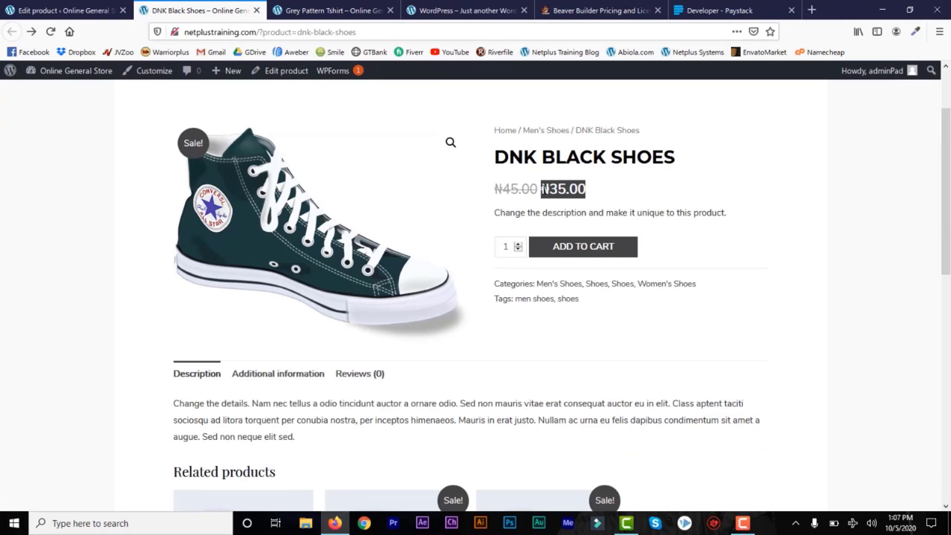
{"action": "left_click", "coordinate": [602, 193]}
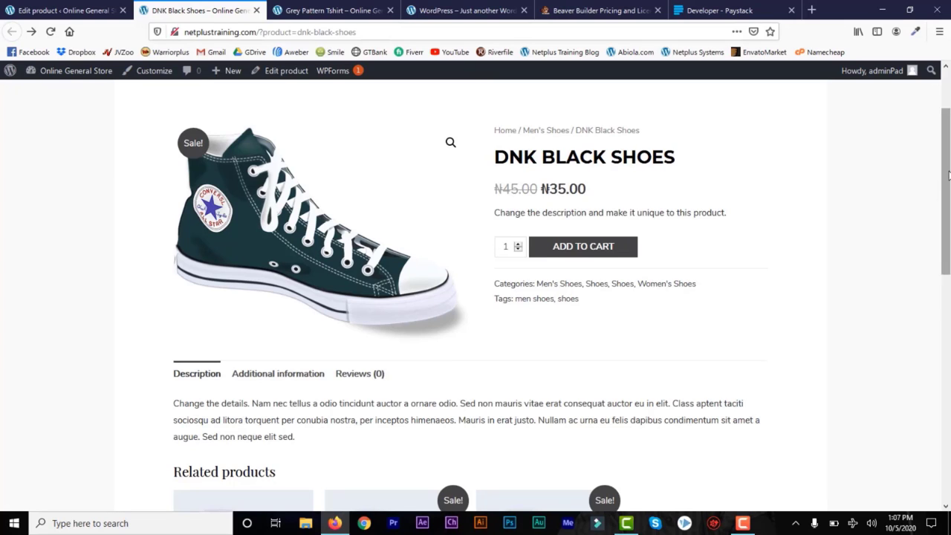
{"action": "scroll", "coordinate": [948, 174], "scroll_direction": "down", "scroll_amount": 5}
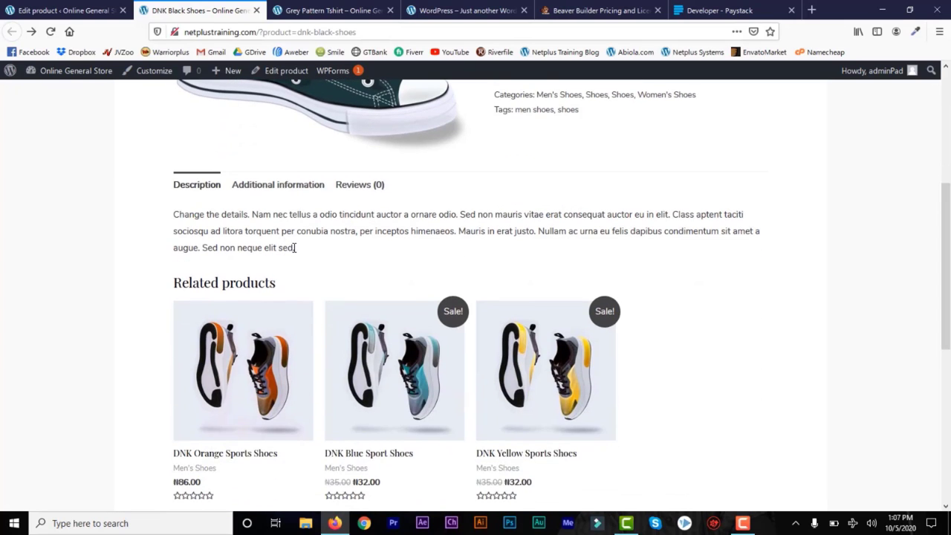
{"action": "left_click_drag", "start_coordinate": [294, 248], "coordinate": [245, 215]}
{"action": "left_click", "coordinate": [247, 216]}
{"action": "left_click_drag", "start_coordinate": [345, 230], "coordinate": [949, 185]}
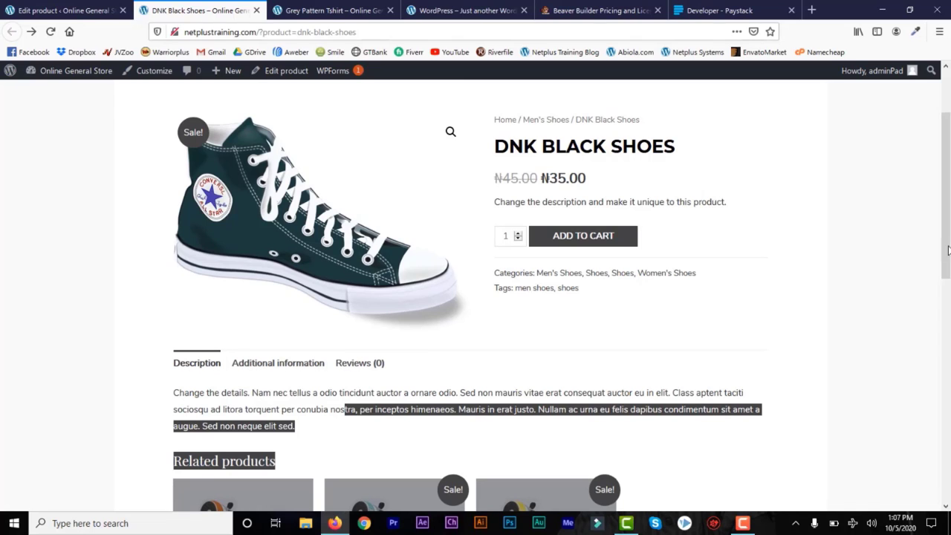
{"action": "left_click", "coordinate": [902, 255]}
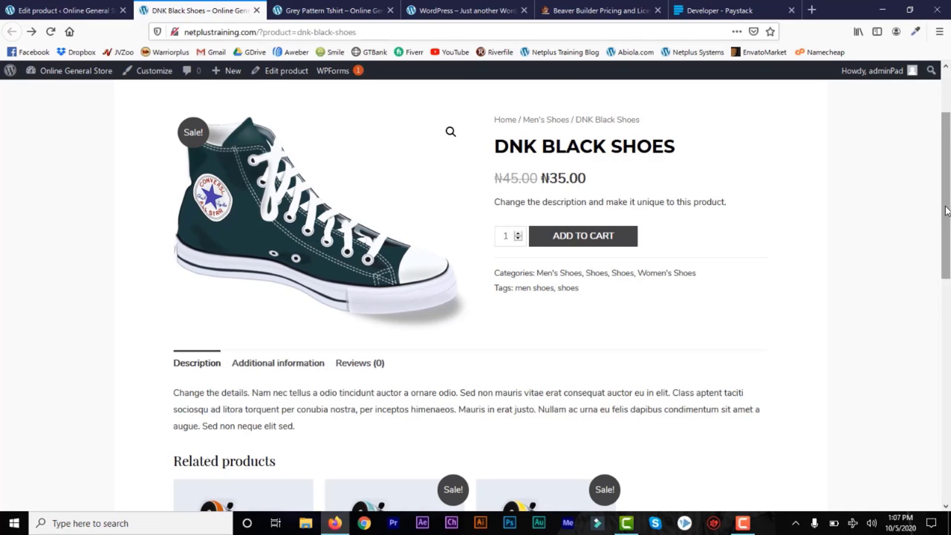
{"action": "left_click_drag", "start_coordinate": [946, 211], "coordinate": [949, 170]}
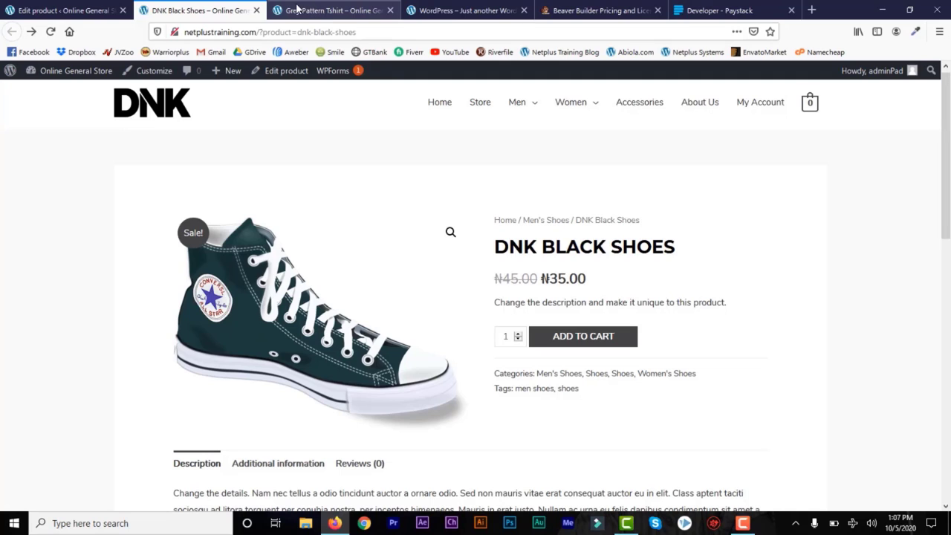
Look over the store's homepage and open the Menus editor in the site's dashboard.
{"action": "left_click", "coordinate": [162, 107]}
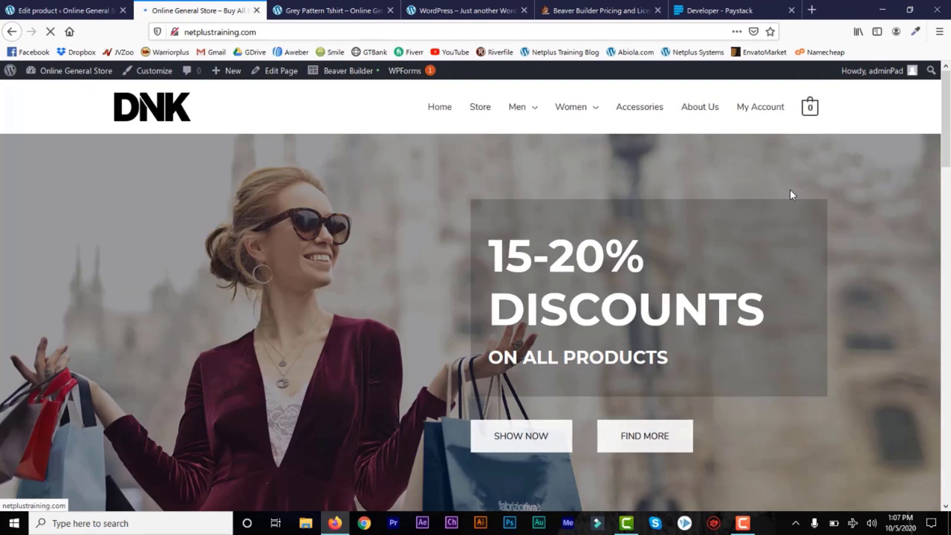
{"action": "left_click_drag", "start_coordinate": [947, 160], "coordinate": [948, 459]}
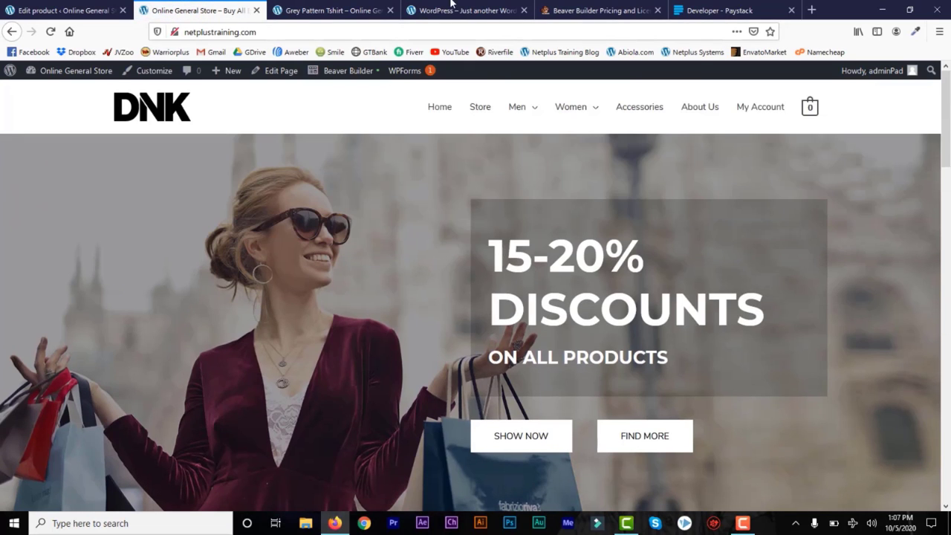
{"action": "left_click", "coordinate": [65, 12]}
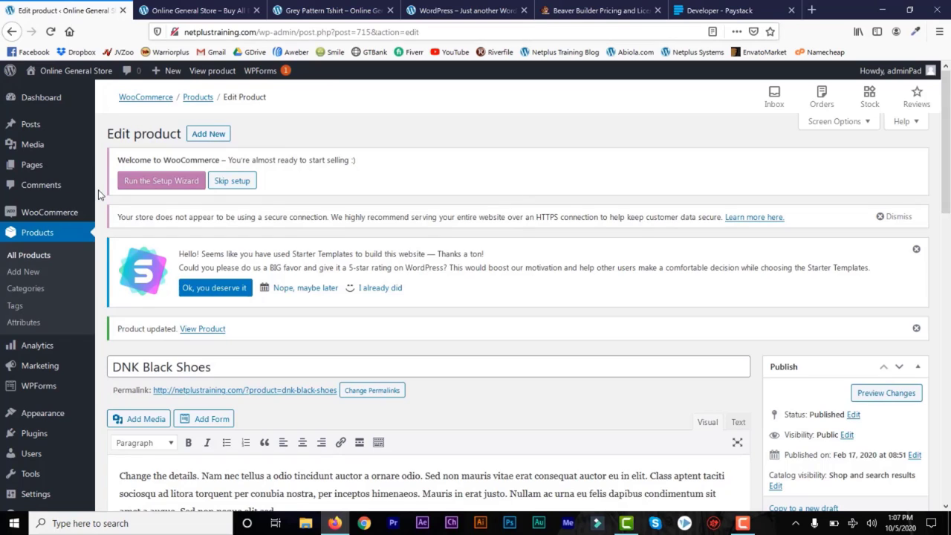
{"action": "mouse_move", "coordinate": [50, 417]}
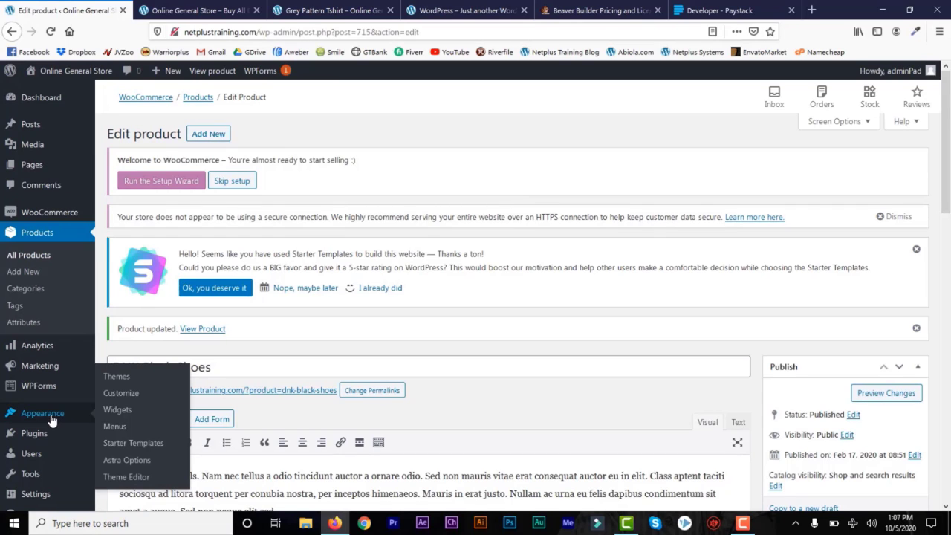
{"action": "left_click", "coordinate": [123, 429]}
Compare the homepage's navigation items and their submenus with the For Her menu structure in the Menus editor.
{"action": "left_click", "coordinate": [214, 9]}
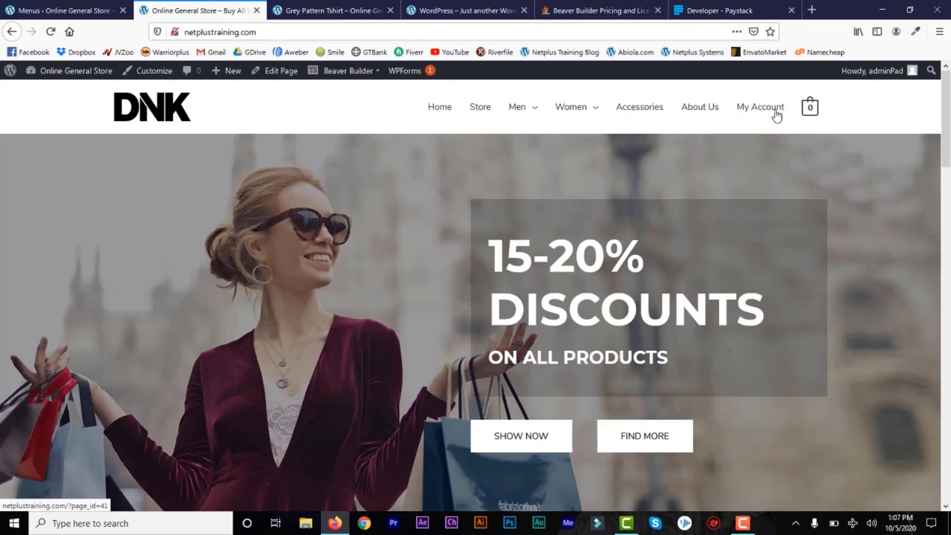
{"action": "mouse_move", "coordinate": [521, 116]}
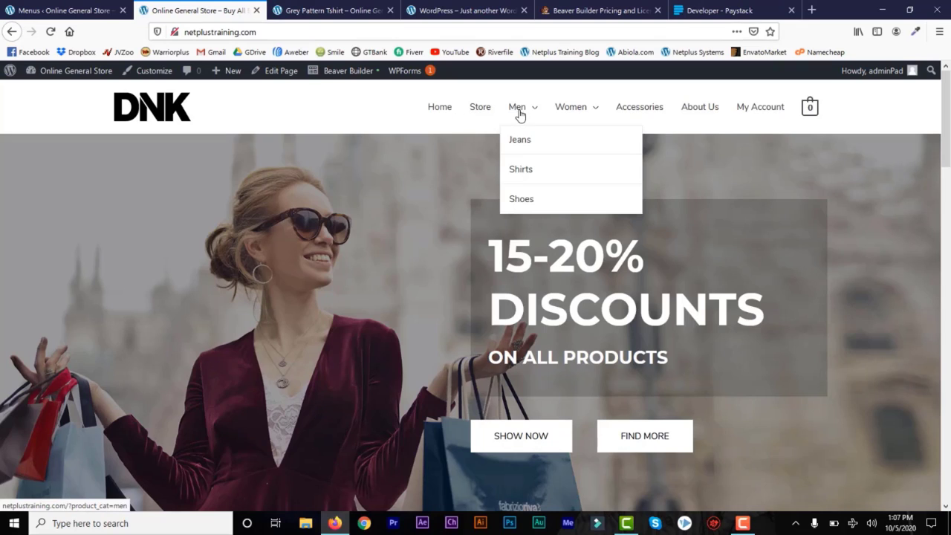
{"action": "mouse_move", "coordinate": [582, 123]}
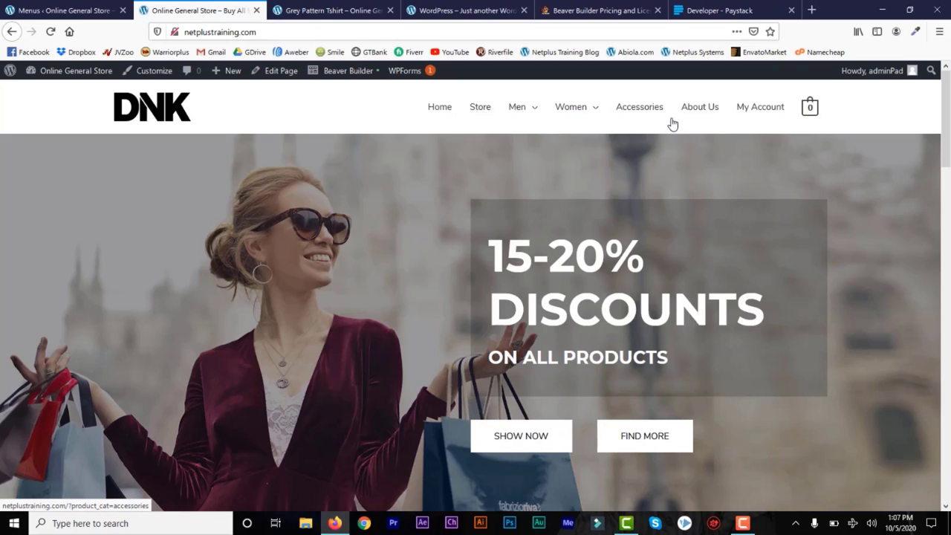
{"action": "left_click", "coordinate": [64, 9]}
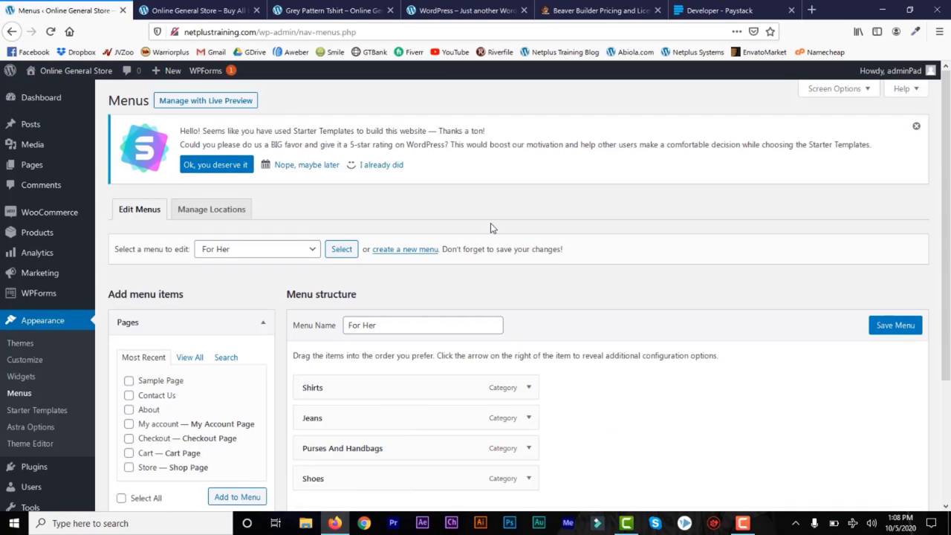
{"action": "scroll", "coordinate": [937, 179], "scroll_direction": "down", "scroll_amount": 2}
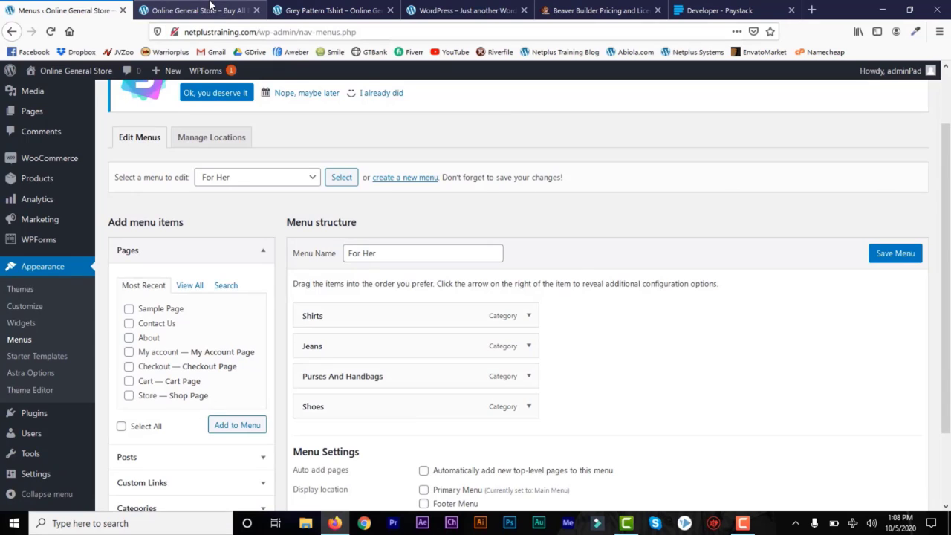
{"action": "left_click", "coordinate": [197, 9]}
{"action": "mouse_move", "coordinate": [572, 118]}
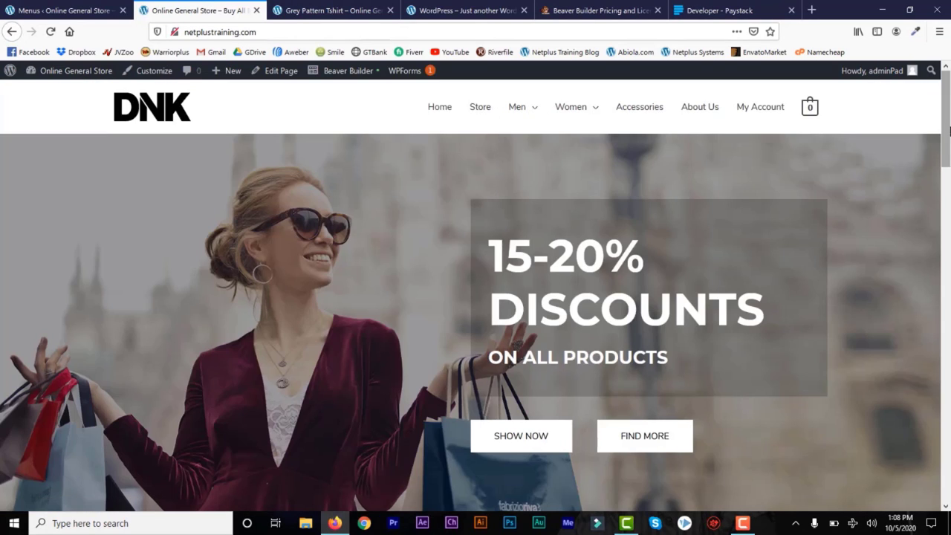
Compare the homepage footer's For Her and Quick Links columns with the For Her menu structure in the Menus editor.
{"action": "left_click_drag", "start_coordinate": [947, 119], "coordinate": [949, 451]}
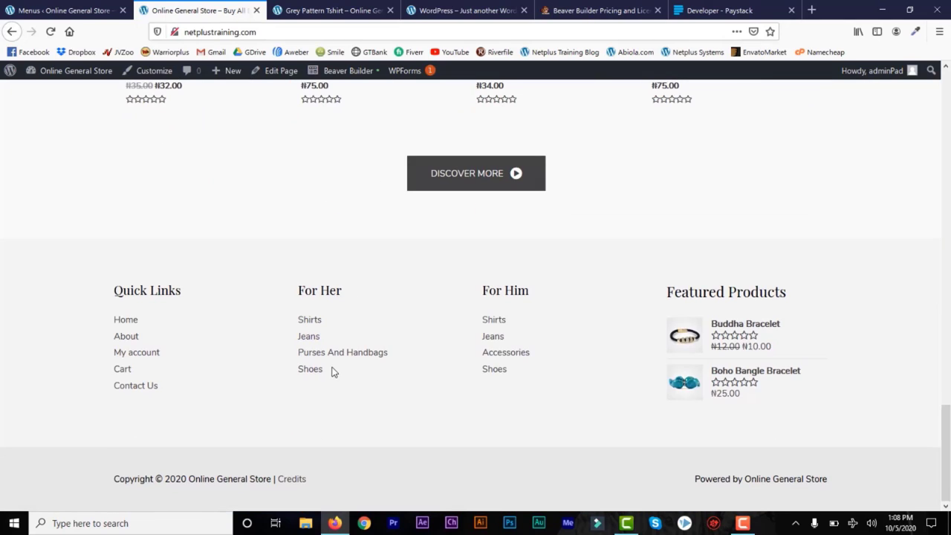
{"action": "left_click_drag", "start_coordinate": [324, 370], "coordinate": [304, 303]}
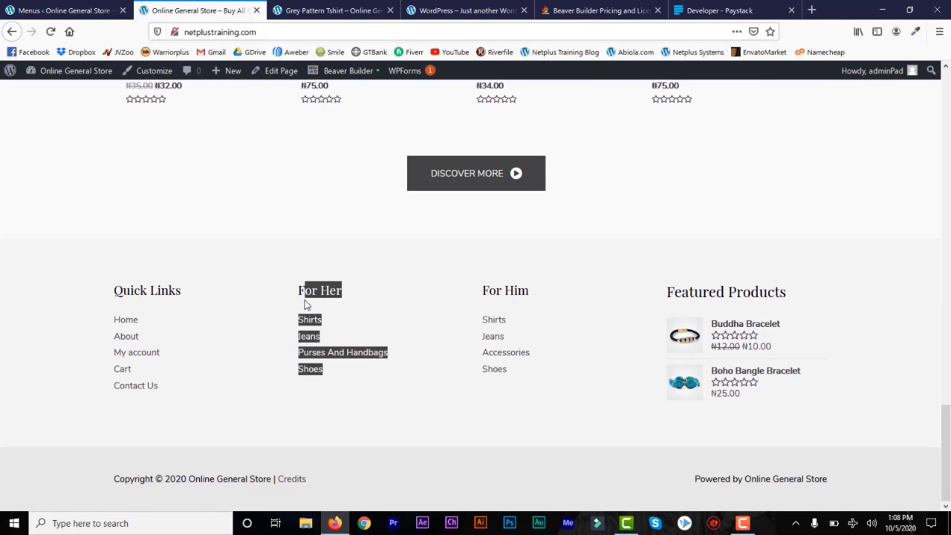
{"action": "left_click", "coordinate": [95, 12]}
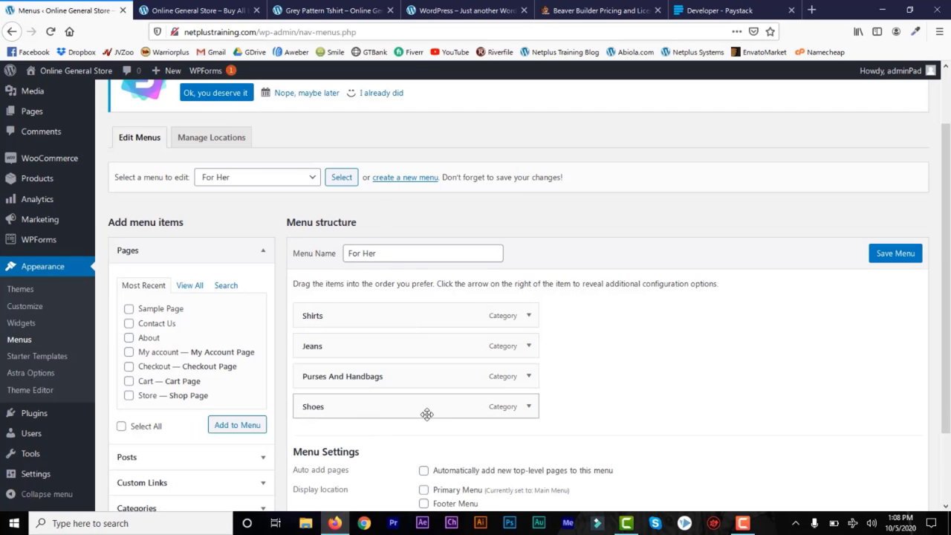
{"action": "left_click", "coordinate": [195, 12]}
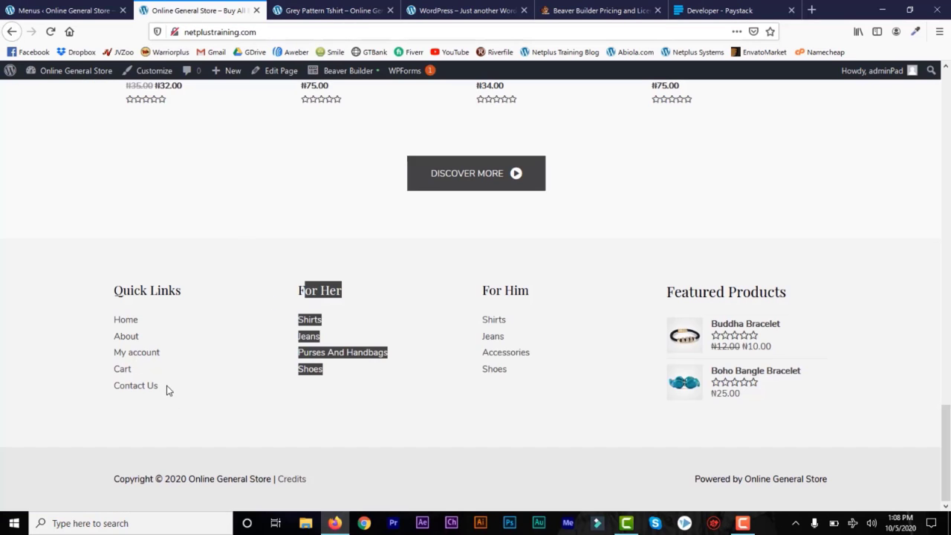
{"action": "left_click_drag", "start_coordinate": [166, 391], "coordinate": [123, 290]}
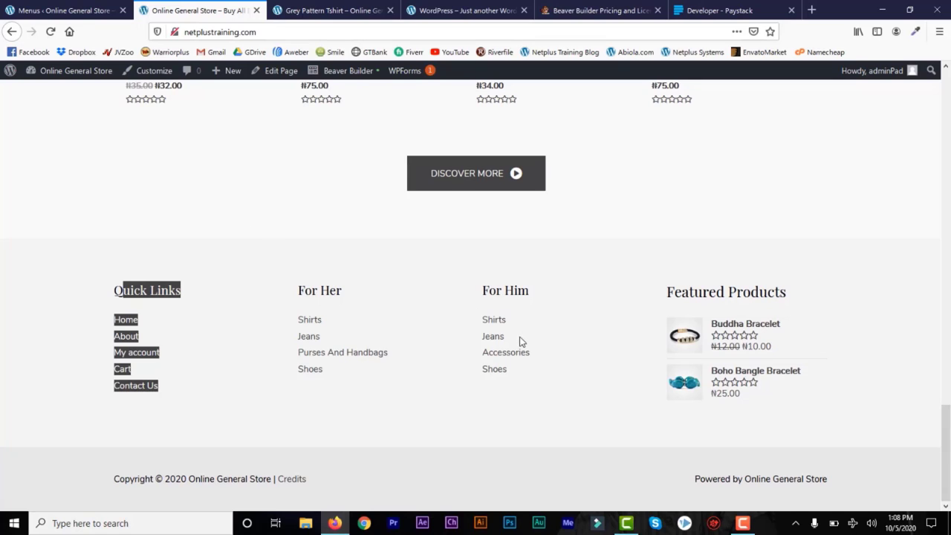
Load the For Him menu in the Menus editor and compare its items with the For Him column in the homepage footer.
{"action": "left_click", "coordinate": [97, 15]}
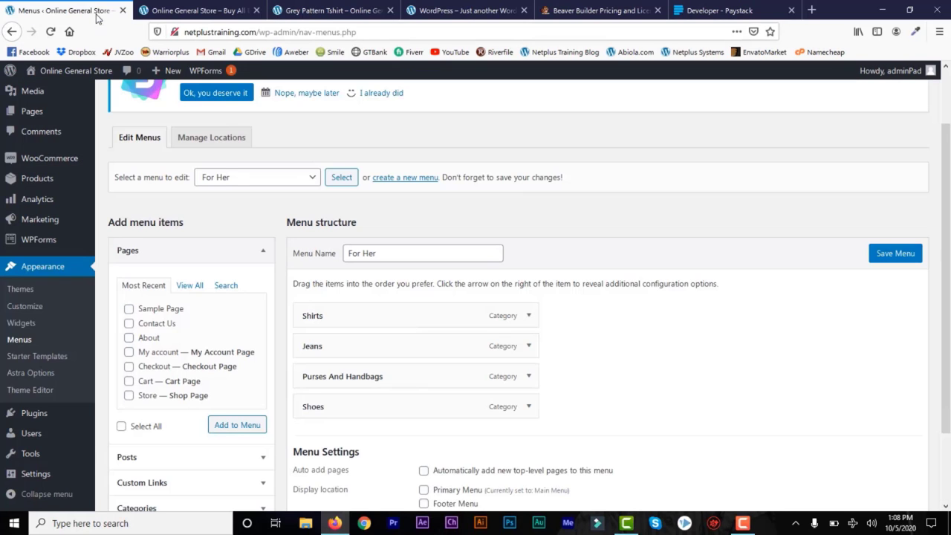
{"action": "left_click", "coordinate": [313, 179]}
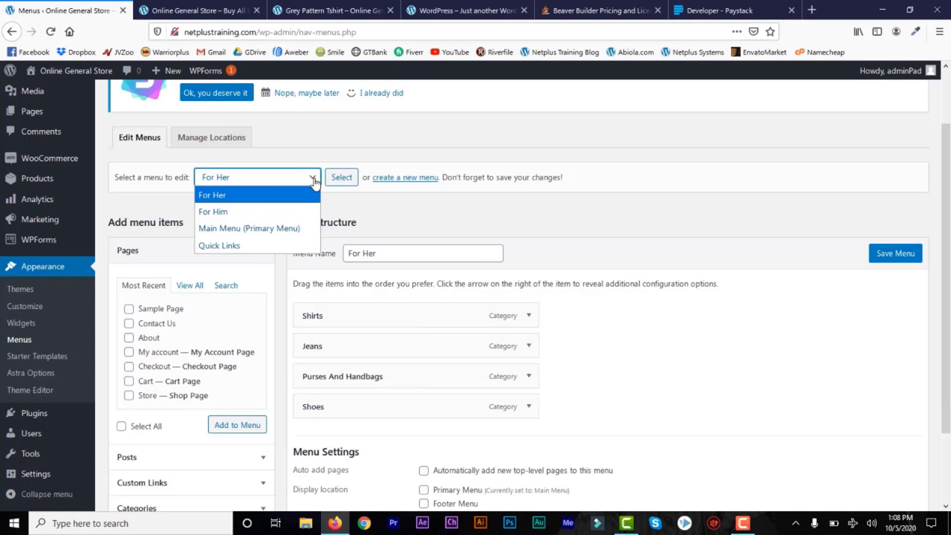
{"action": "left_click", "coordinate": [245, 214]}
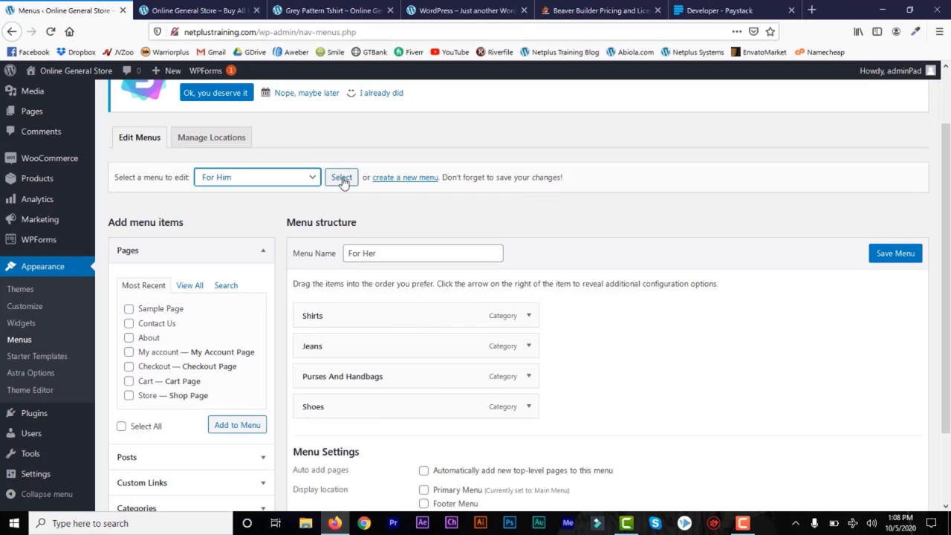
{"action": "left_click", "coordinate": [341, 178]}
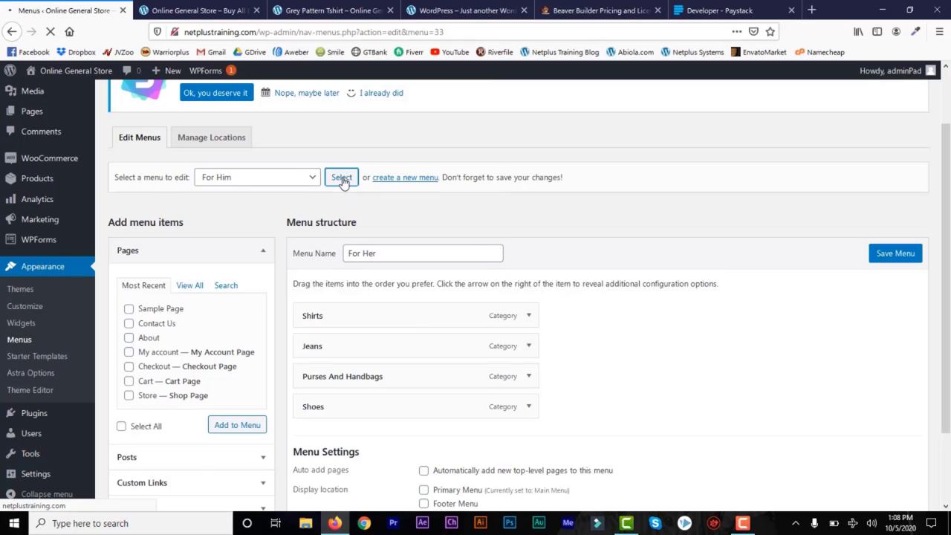
{"action": "scroll", "coordinate": [946, 252], "scroll_direction": "down", "scroll_amount": 2}
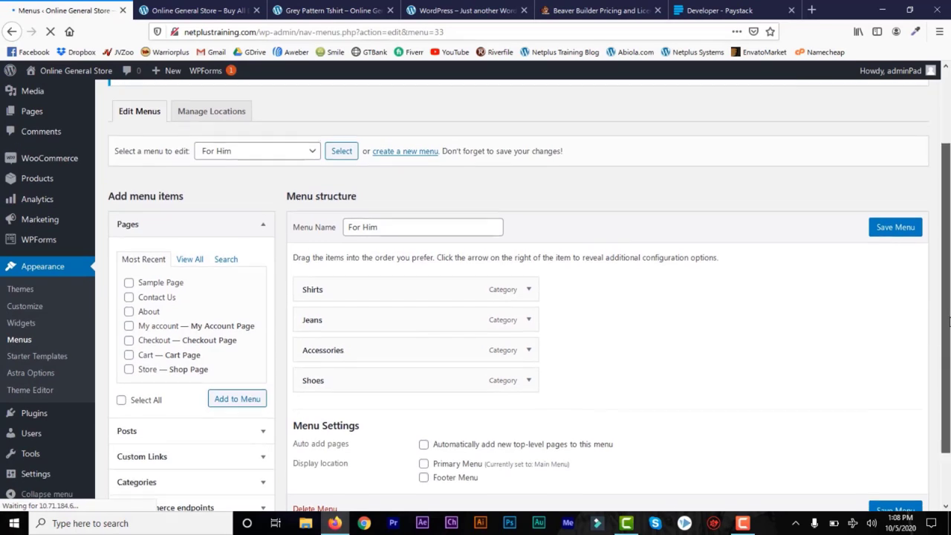
{"action": "left_click", "coordinate": [191, 9]}
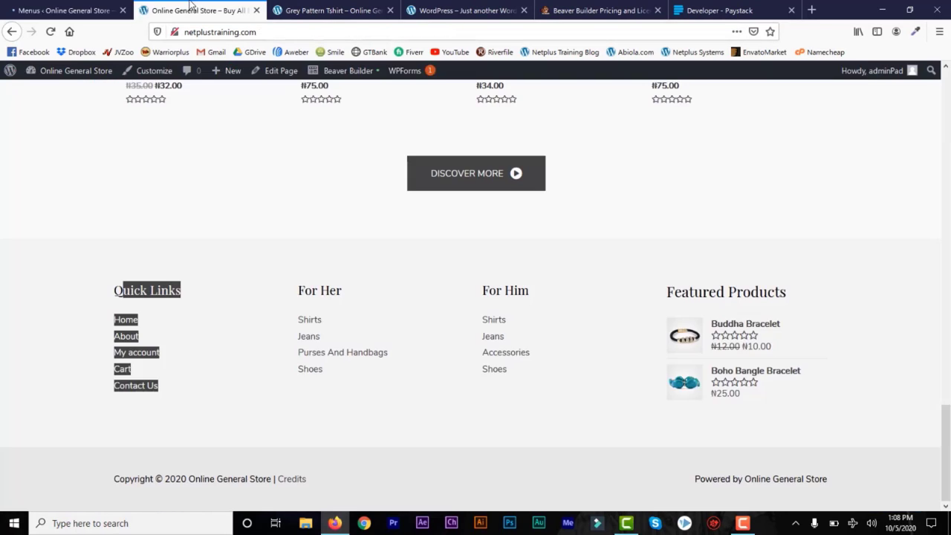
{"action": "left_click", "coordinate": [458, 401]}
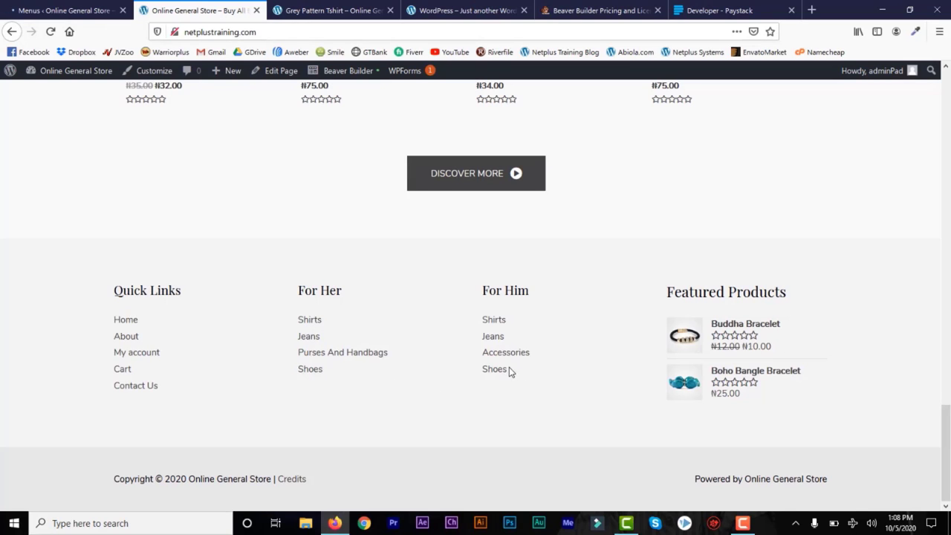
Load Main Menu (Primary Menu) in the Menus editor and compare its items and sub items with the homepage's header navigation.
{"action": "left_click", "coordinate": [78, 10]}
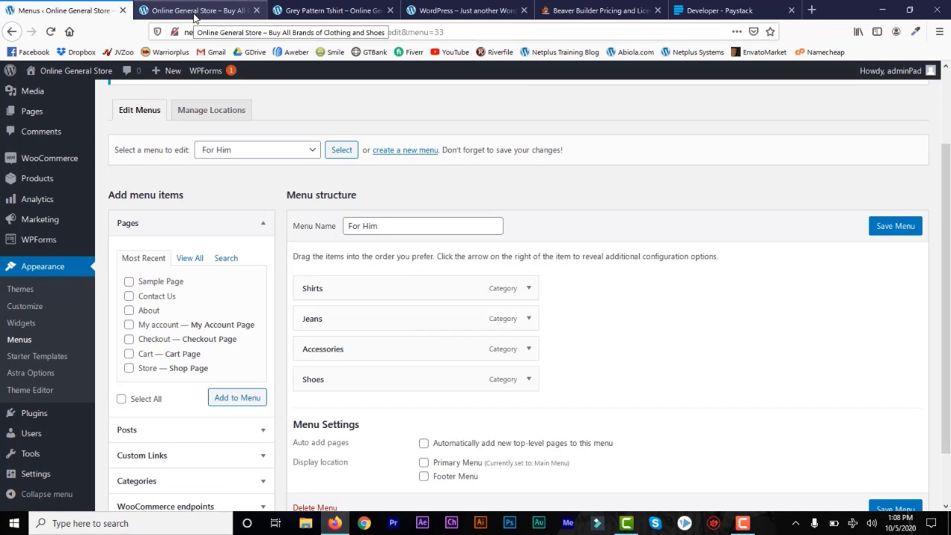
{"action": "left_click", "coordinate": [308, 153]}
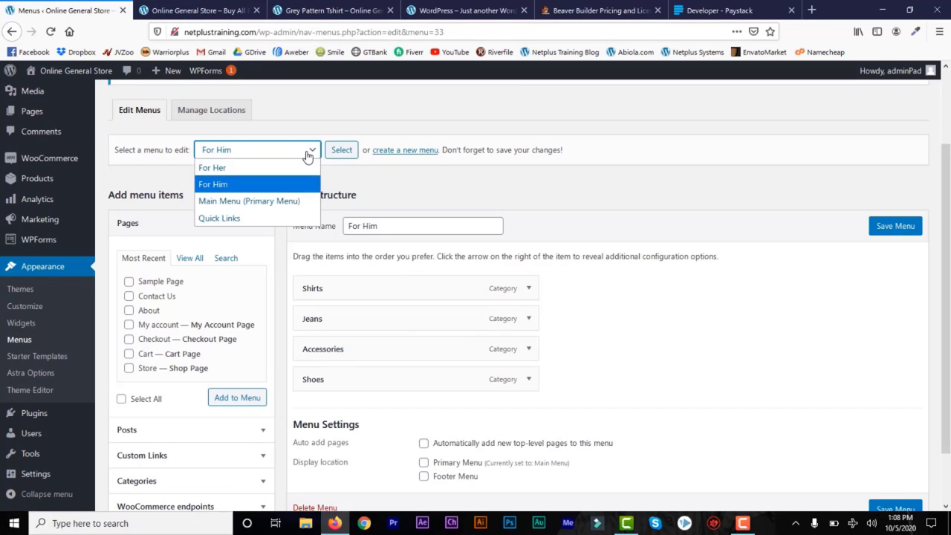
{"action": "left_click", "coordinate": [297, 205]}
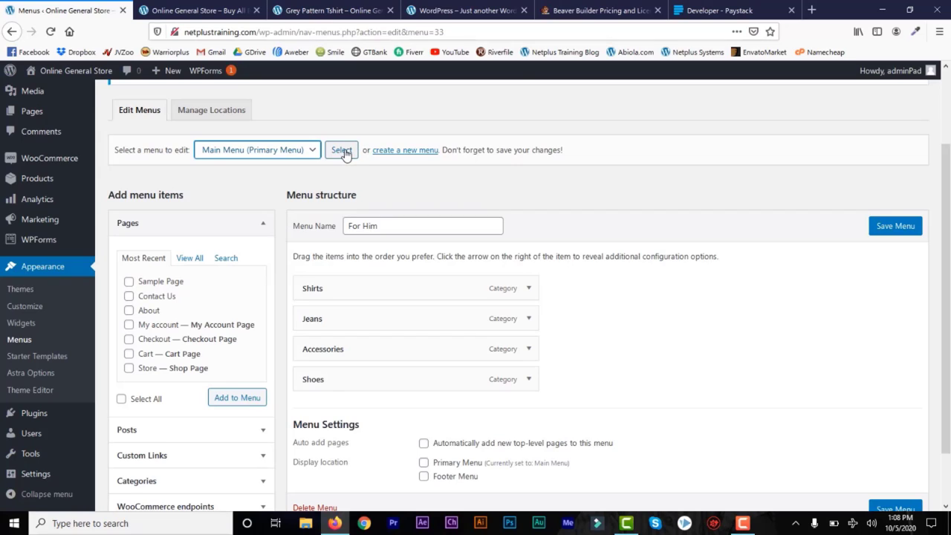
{"action": "left_click", "coordinate": [344, 151]}
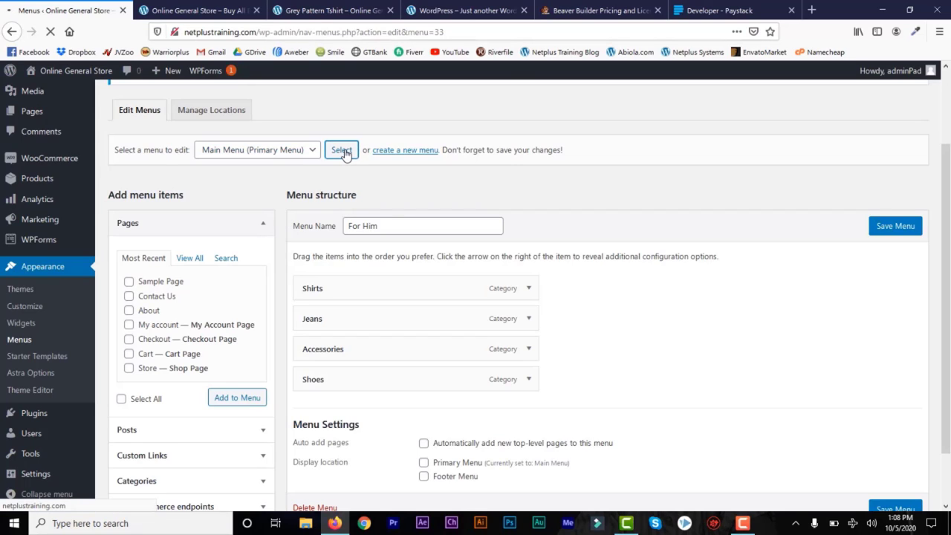
{"action": "left_click", "coordinate": [196, 11]}
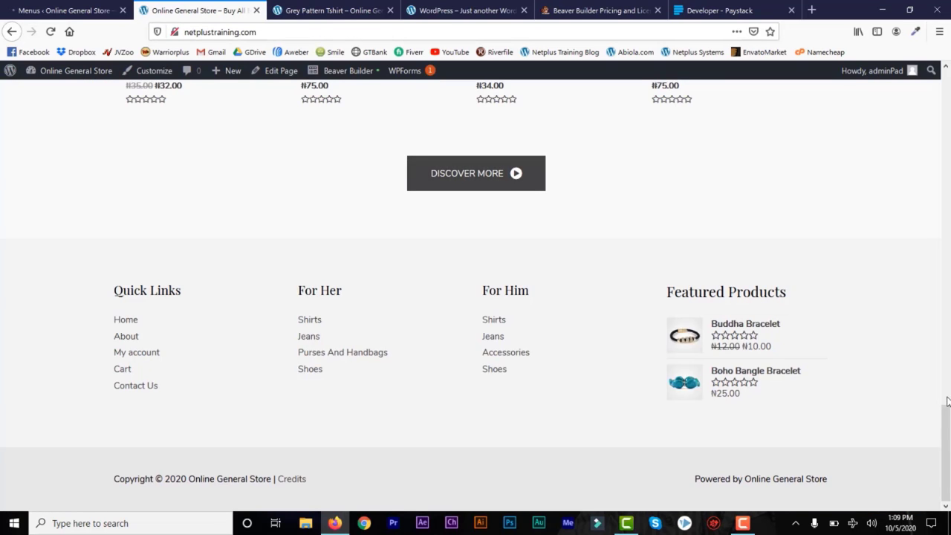
{"action": "left_click_drag", "start_coordinate": [946, 407], "coordinate": [946, 82]}
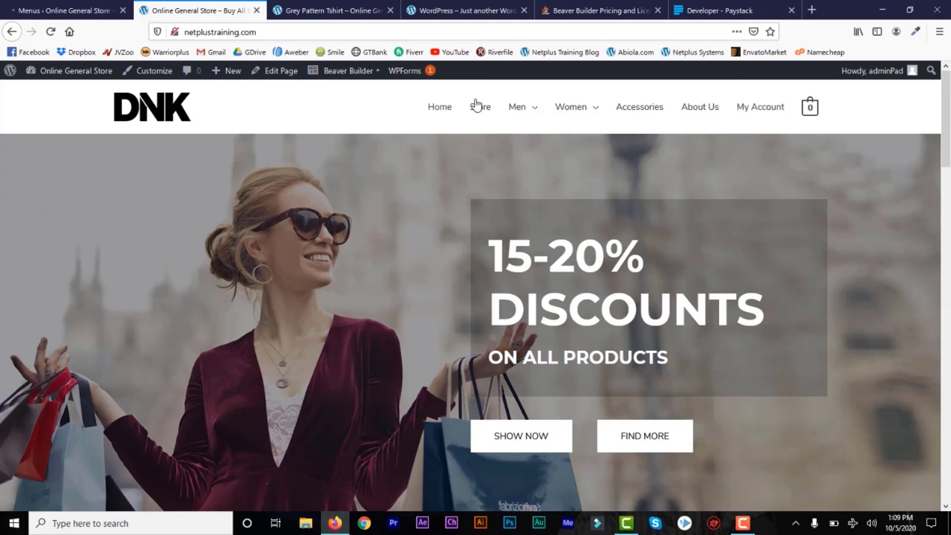
{"action": "left_click", "coordinate": [77, 10]}
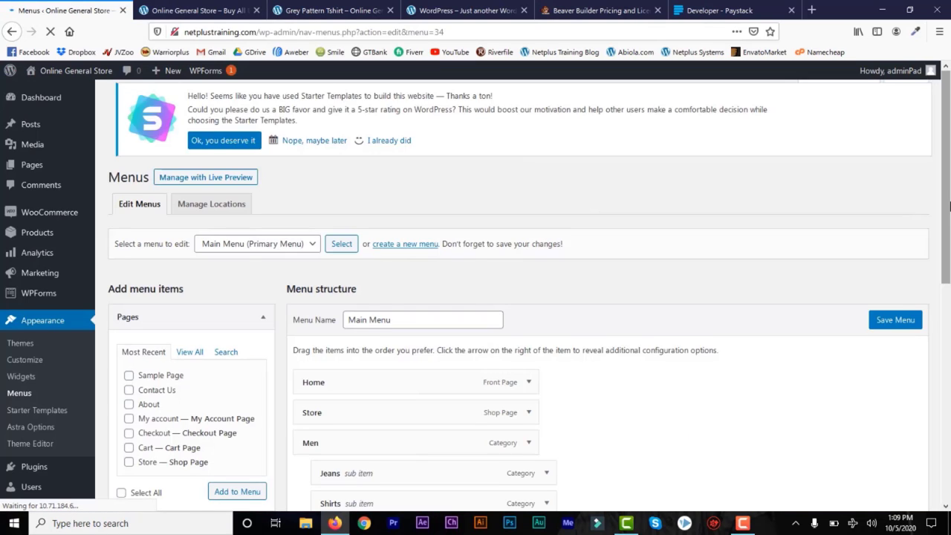
{"action": "left_click_drag", "start_coordinate": [946, 206], "coordinate": [949, 371]}
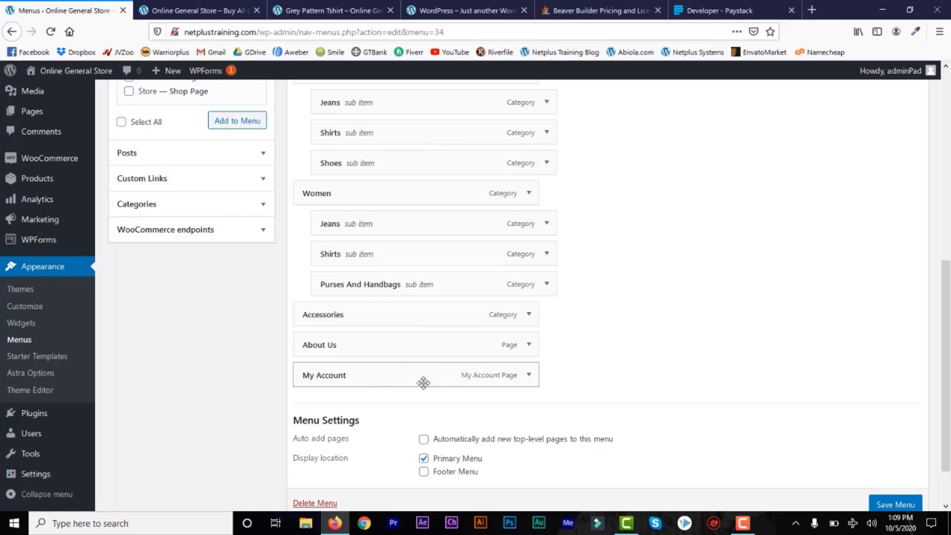
{"action": "left_click_drag", "start_coordinate": [947, 384], "coordinate": [949, 289]}
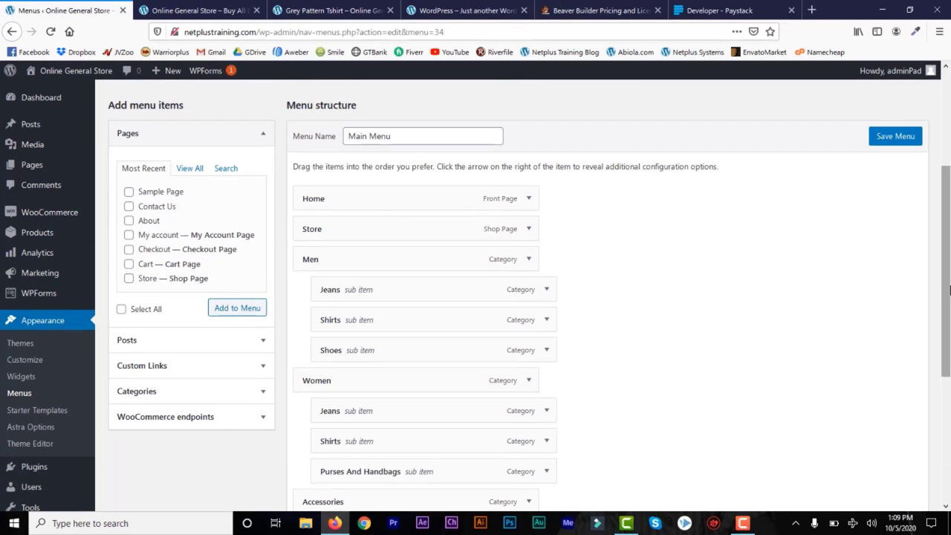
Add the Contact Us page to the Main Menu after My Account and save the menu.
{"action": "left_click", "coordinate": [236, 307]}
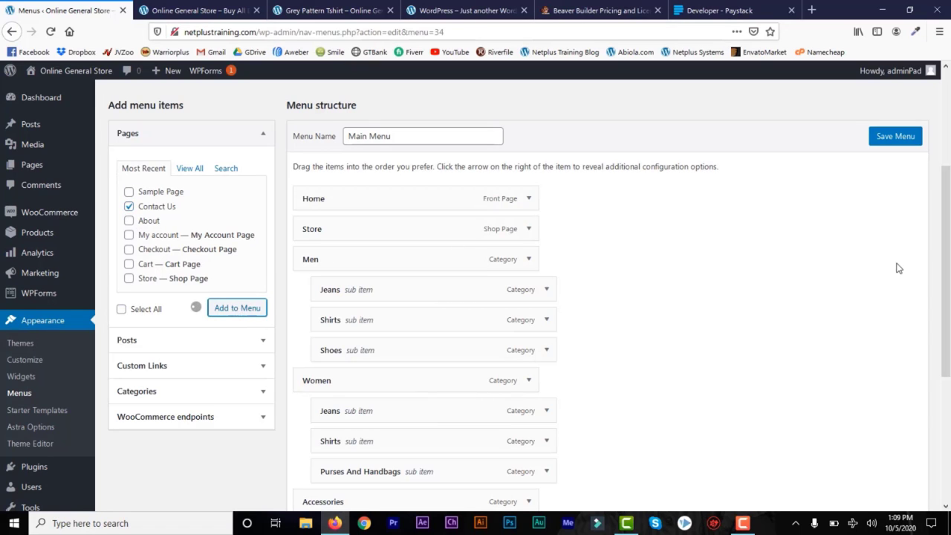
{"action": "left_click_drag", "start_coordinate": [945, 247], "coordinate": [949, 316]}
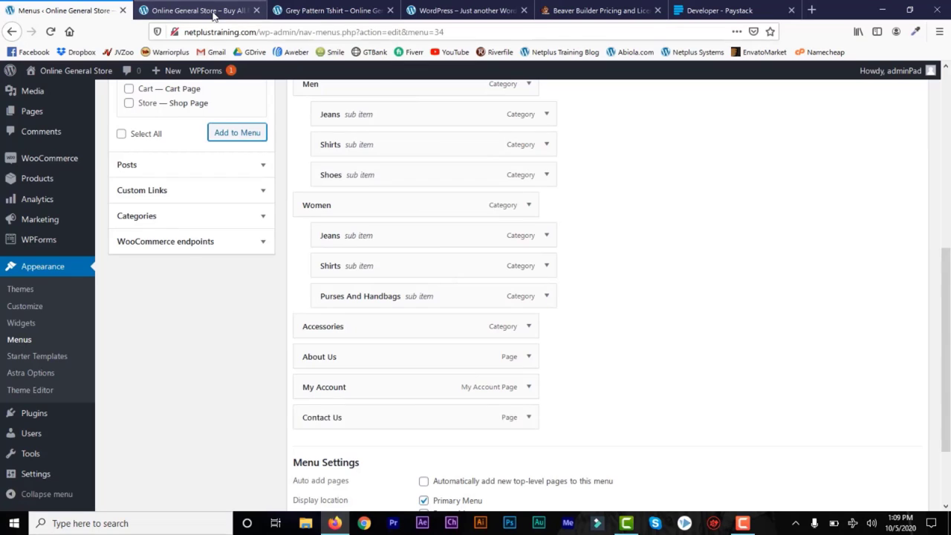
{"action": "left_click", "coordinate": [212, 12]}
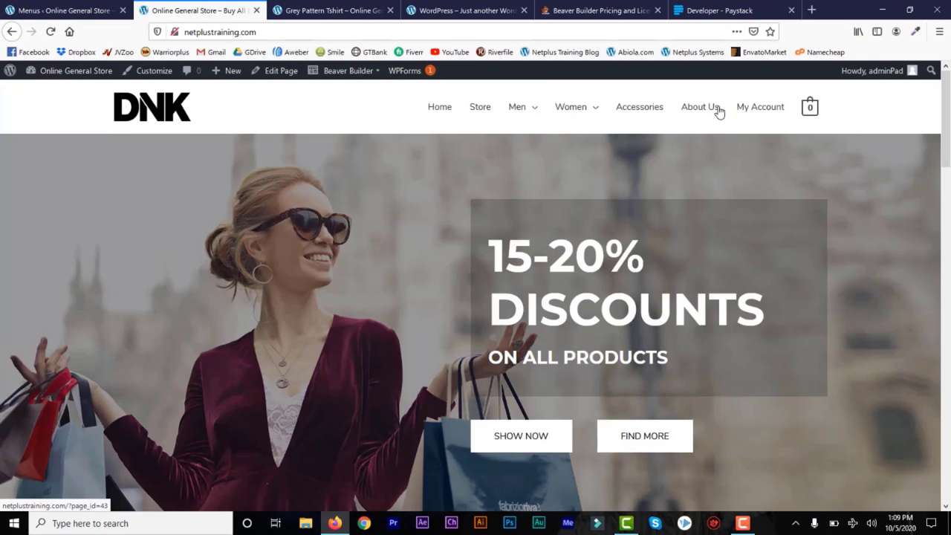
{"action": "left_click", "coordinate": [59, 11]}
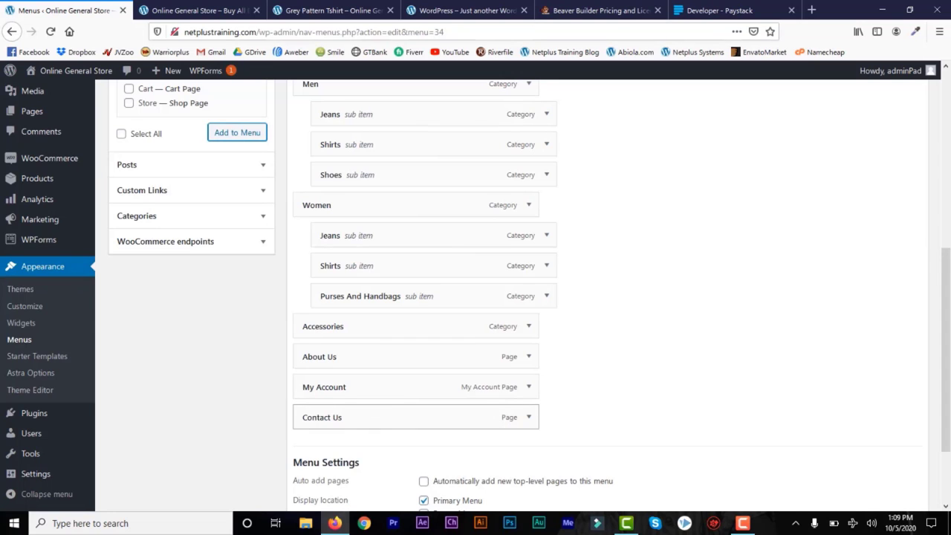
{"action": "scroll", "coordinate": [896, 238], "scroll_direction": "up", "scroll_amount": 4}
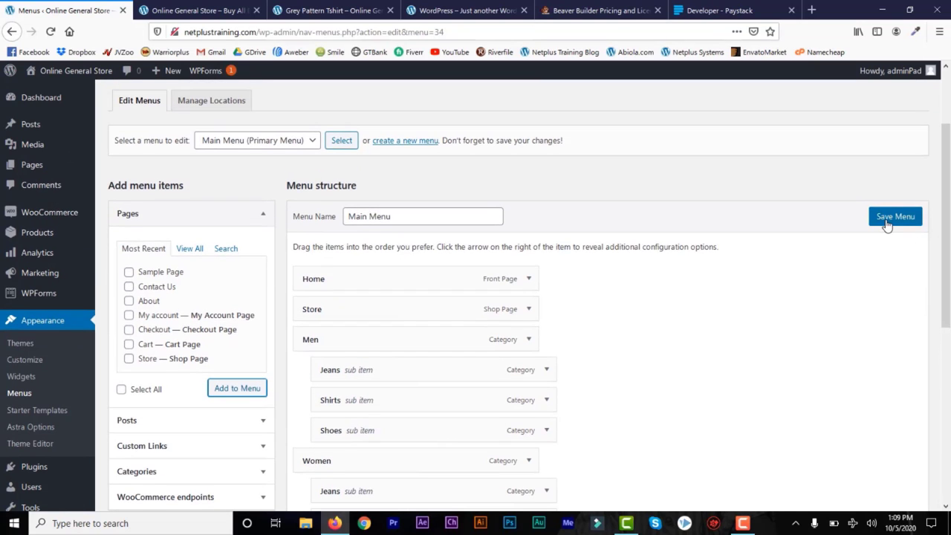
{"action": "left_click", "coordinate": [887, 225]}
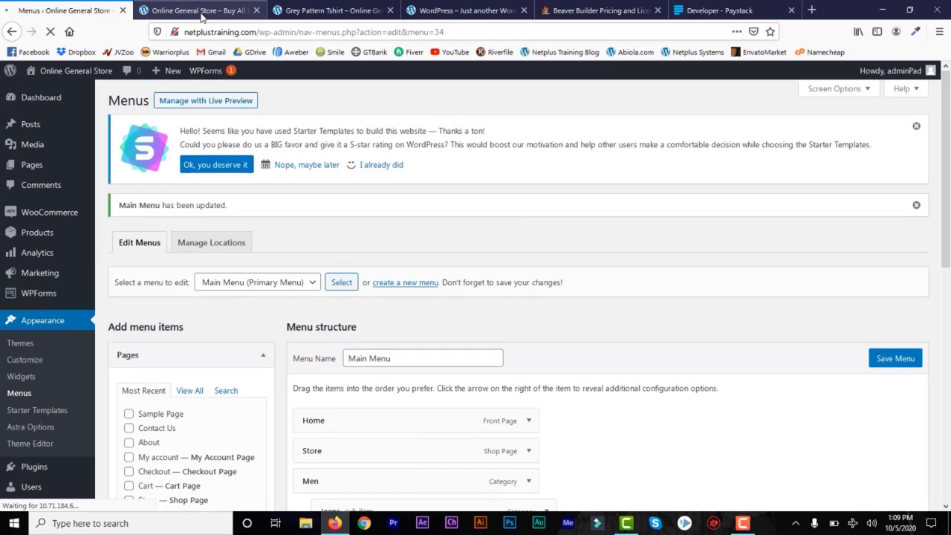
Reload the store's homepage, open Contact Us from the header navigation and look over the page's text and contact form.
{"action": "left_click", "coordinate": [199, 12]}
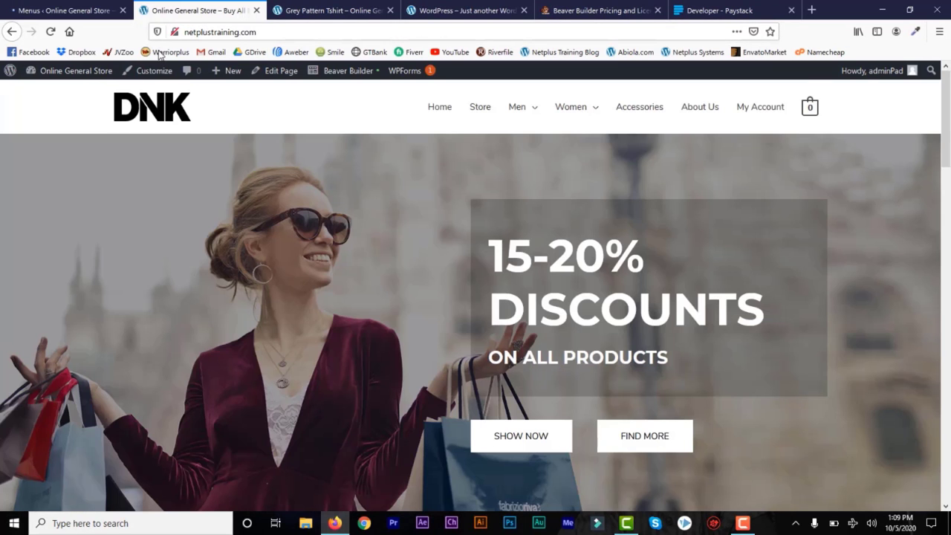
{"action": "left_click", "coordinate": [50, 33]}
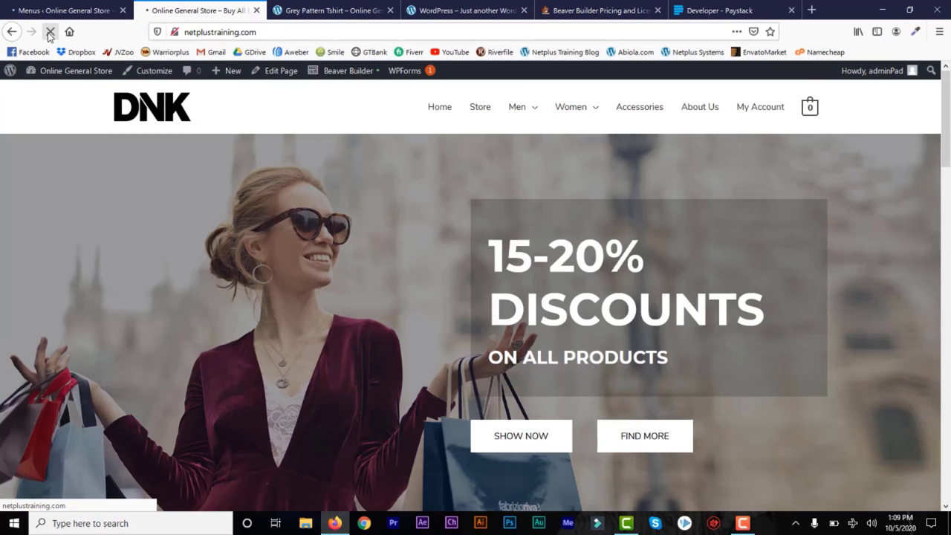
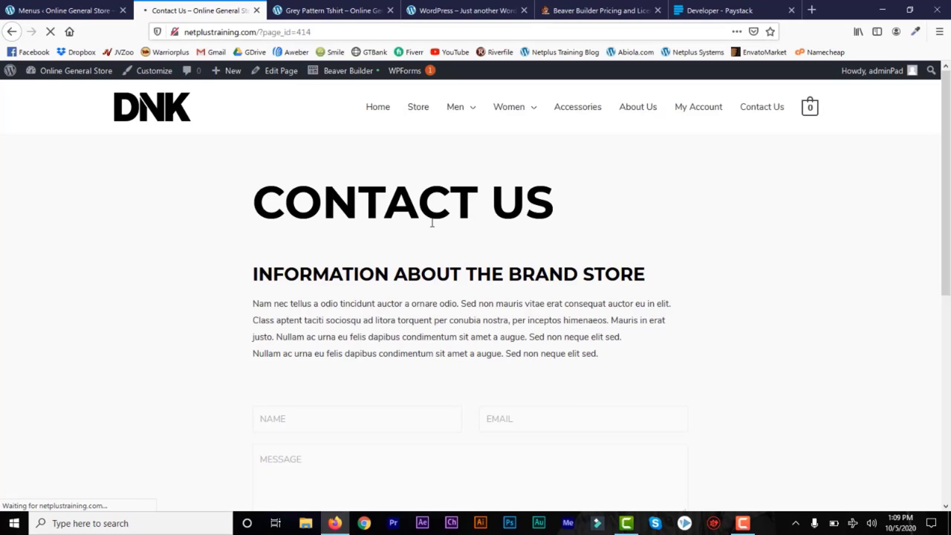
{"action": "scroll", "coordinate": [482, 331], "scroll_direction": "down", "scroll_amount": 4}
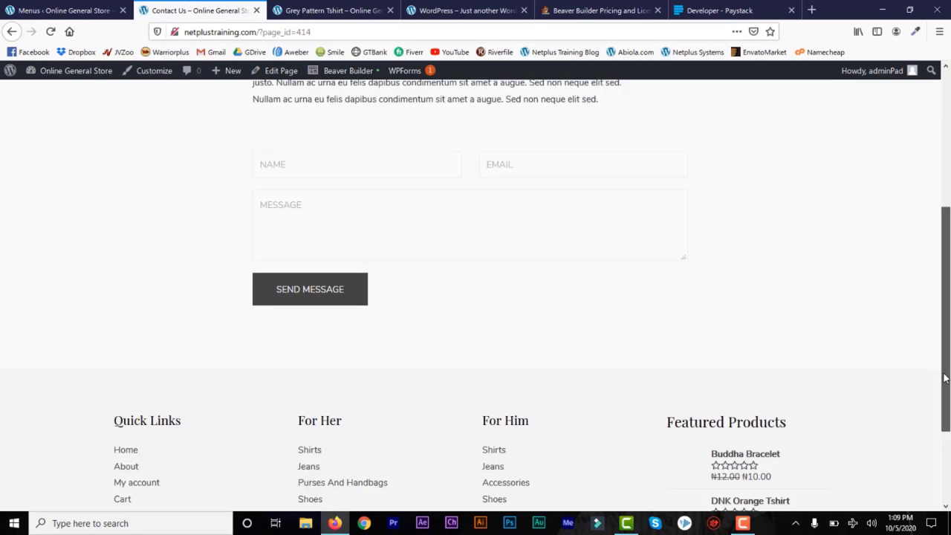
{"action": "scroll", "coordinate": [518, 84], "scroll_direction": "up", "scroll_amount": 4}
{"action": "scroll", "coordinate": [518, 85], "scroll_direction": "down", "scroll_amount": 2}
{"action": "scroll", "coordinate": [518, 85], "scroll_direction": "up", "scroll_amount": 2}
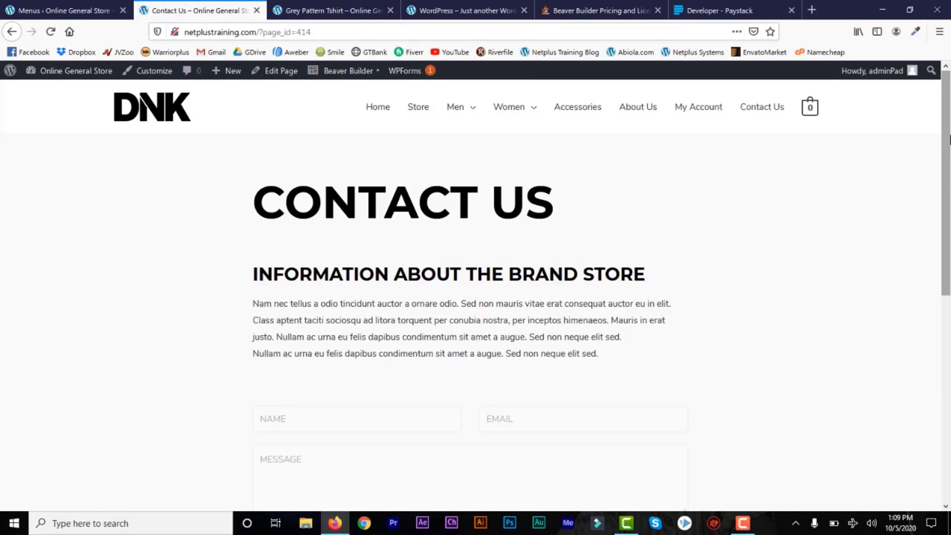
Open the Contact Us page for editing in Beaver Builder and decline the introductory tour.
{"action": "left_click", "coordinate": [334, 74]}
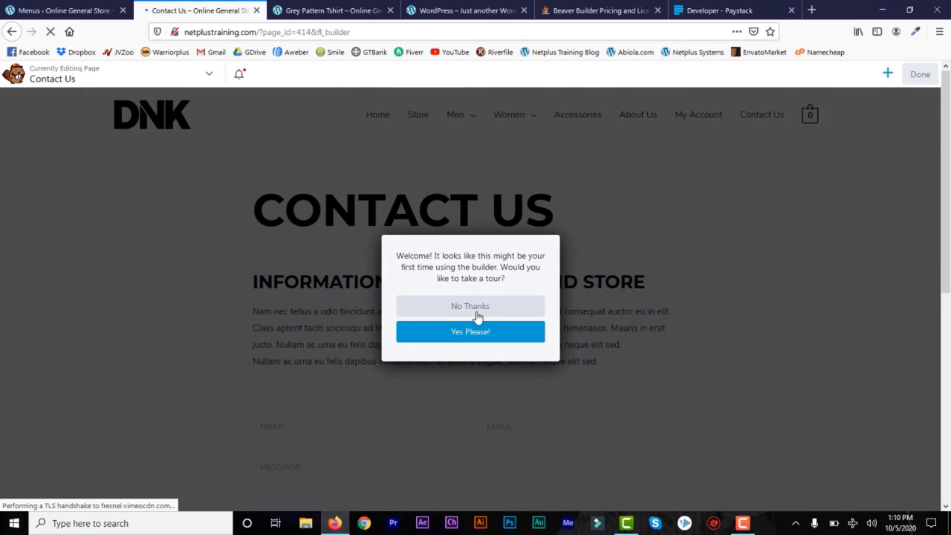
{"action": "left_click", "coordinate": [478, 317]}
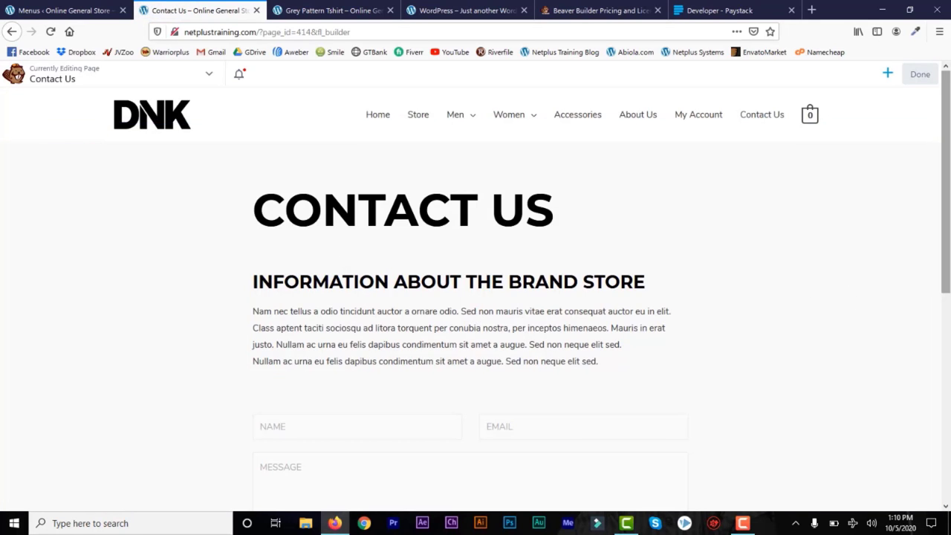
{"action": "left_click_drag", "start_coordinate": [948, 171], "coordinate": [947, 196]}
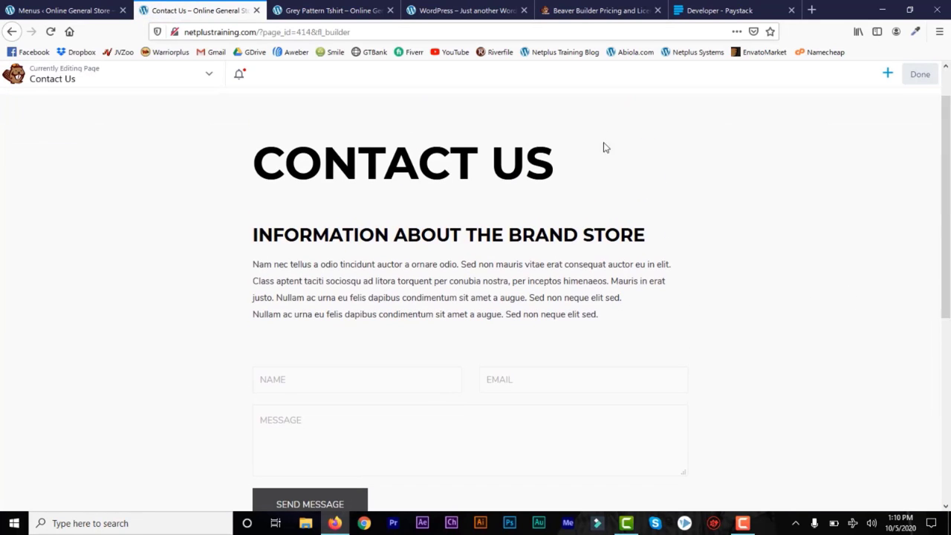
Shorten the Contact Us page's main heading text to "Contact".
{"action": "left_click", "coordinate": [338, 168]}
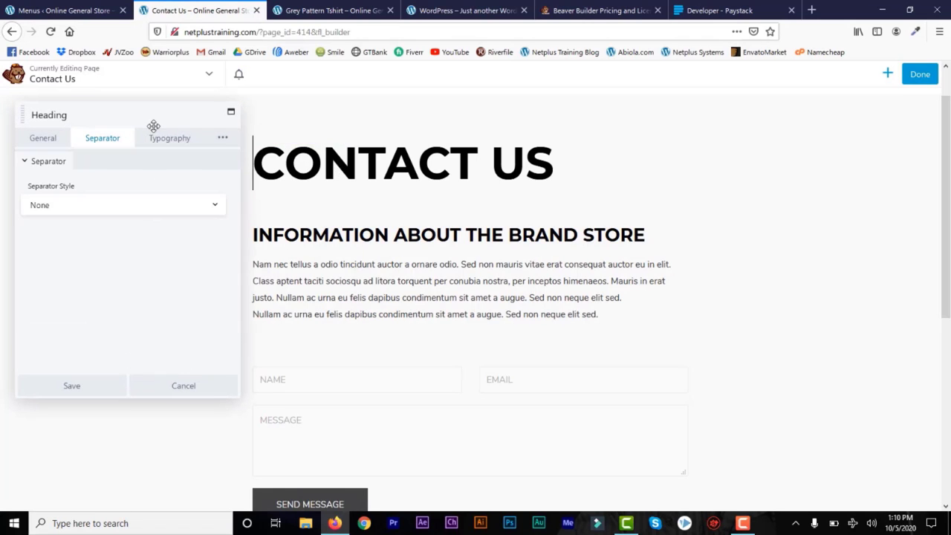
{"action": "left_click", "coordinate": [49, 146]}
{"action": "left_click", "coordinate": [69, 188]}
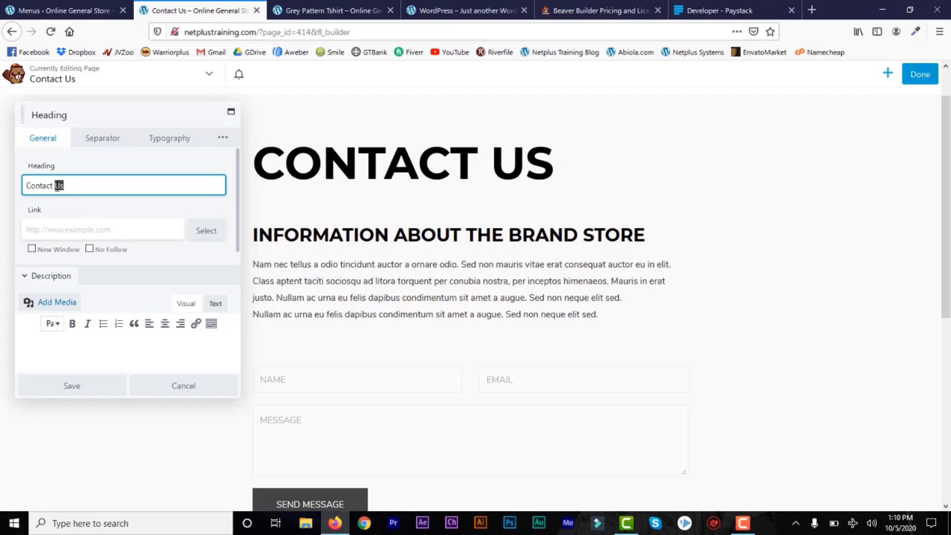
{"action": "key", "text": "BackSpace"}
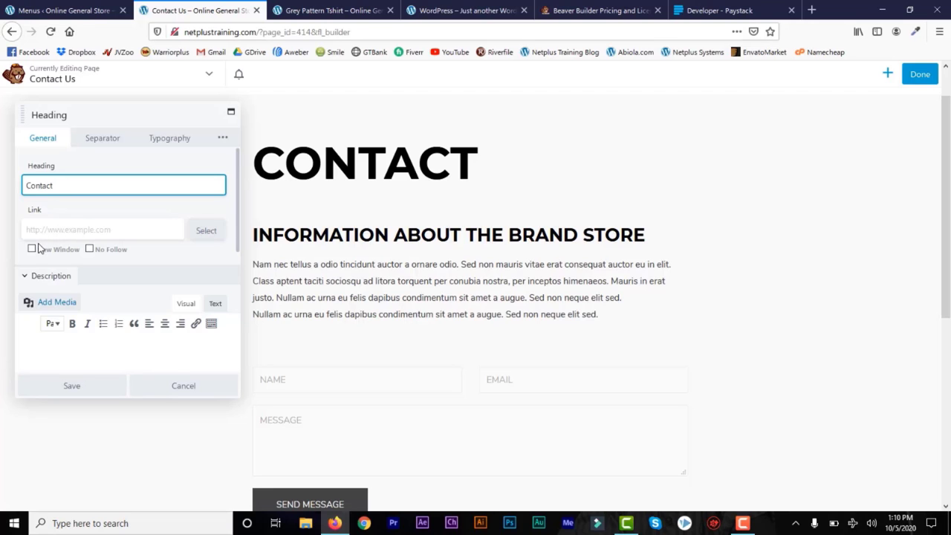
Set the main heading's font family to Helvetica and save the heading settings.
{"action": "left_click", "coordinate": [106, 140]}
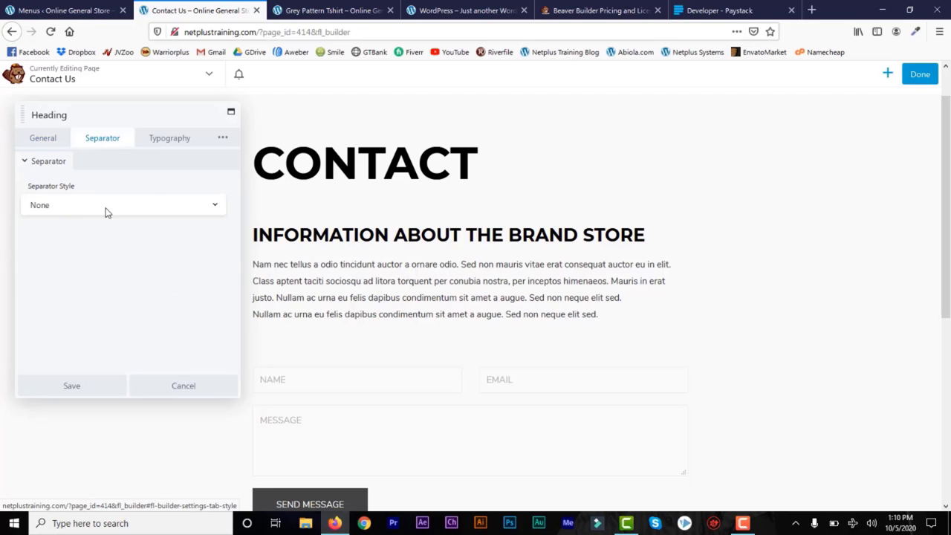
{"action": "left_click", "coordinate": [186, 140]}
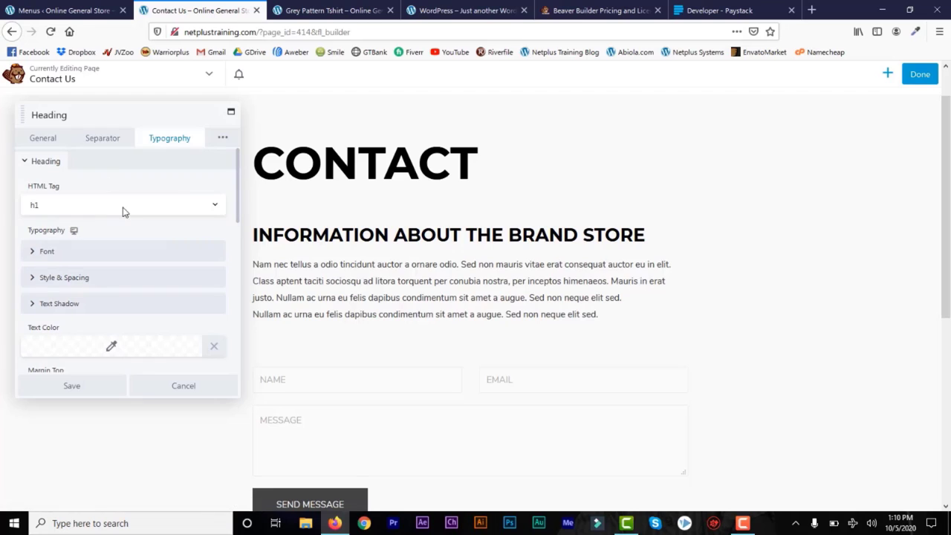
{"action": "left_click", "coordinate": [32, 253]}
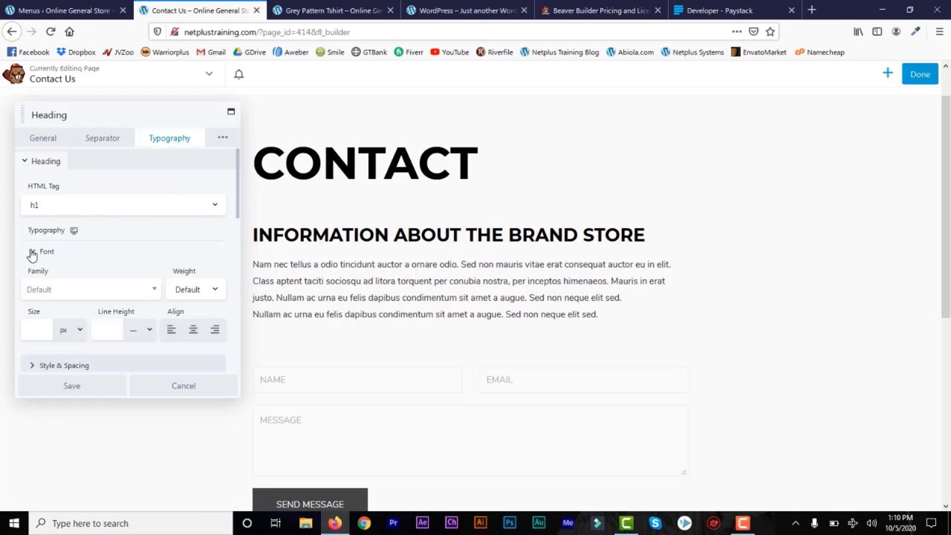
{"action": "left_click", "coordinate": [152, 291]}
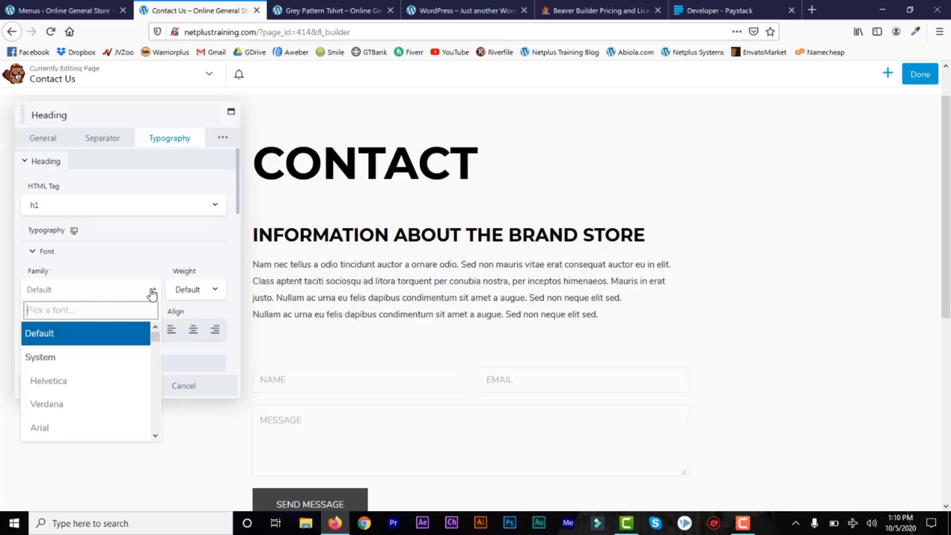
{"action": "left_click", "coordinate": [64, 382]}
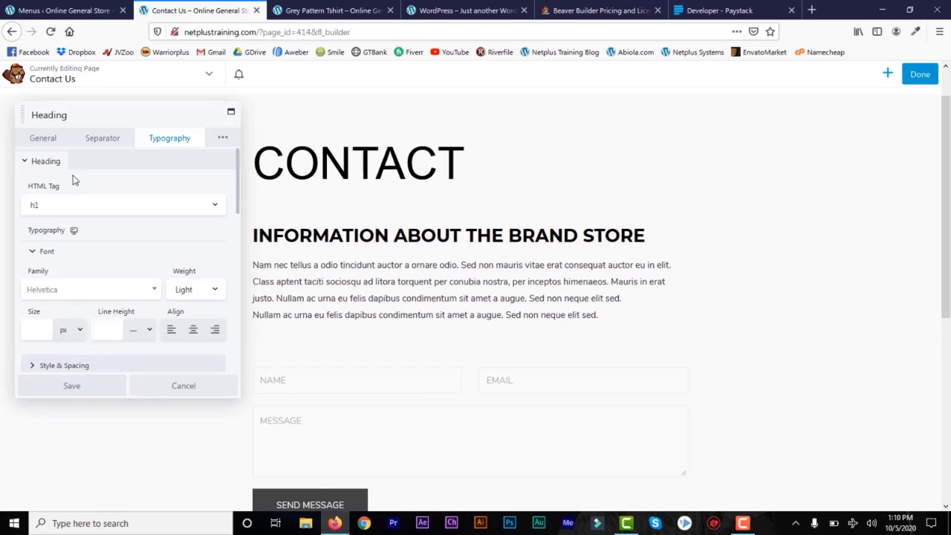
{"action": "left_click", "coordinate": [75, 388]}
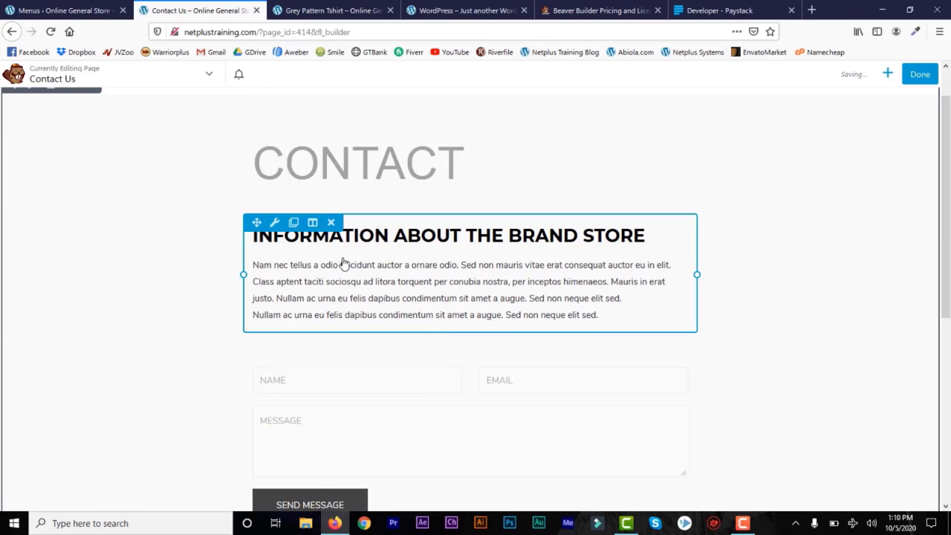
Open the general settings of the "Information About the Brand Store" heading, showing its heading text and description.
{"action": "left_click", "coordinate": [416, 272]}
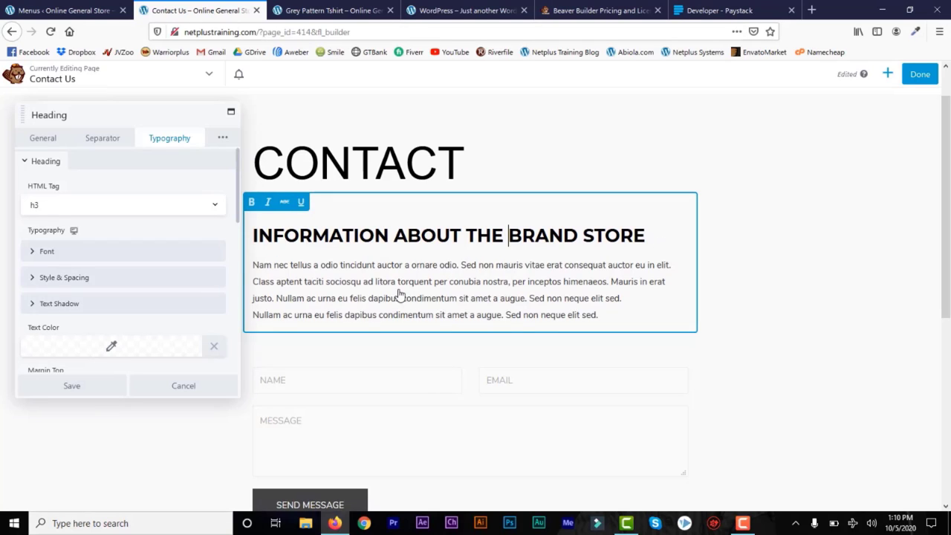
{"action": "left_click", "coordinate": [42, 143]}
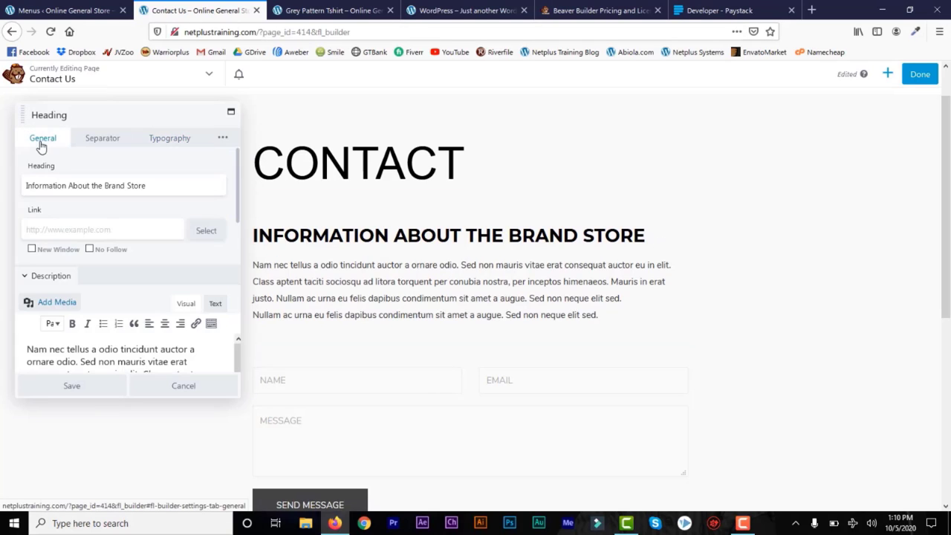
Review the general settings of the "Information About the Brand Store" heading, including its heading text, description and alignment options.
{"action": "left_click", "coordinate": [156, 187]}
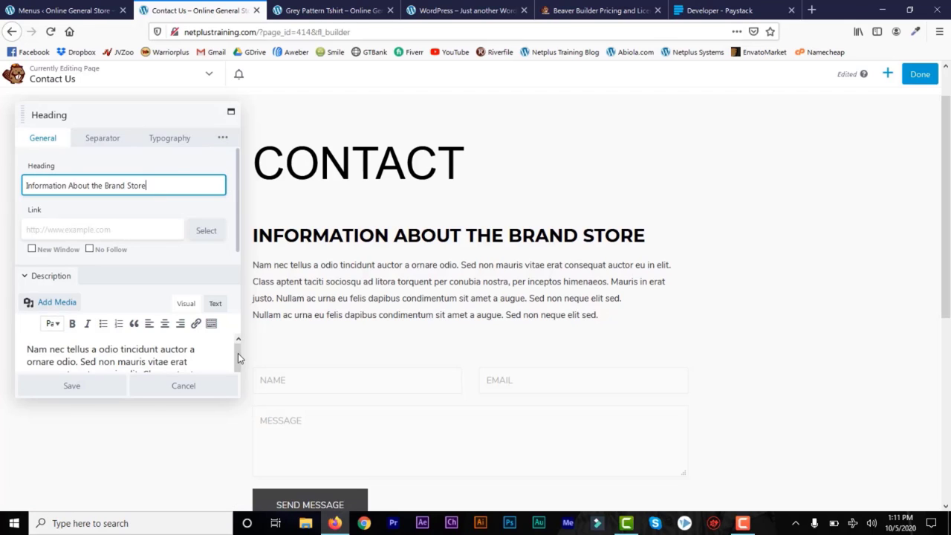
{"action": "scroll", "coordinate": [238, 353], "scroll_direction": "down", "scroll_amount": 5}
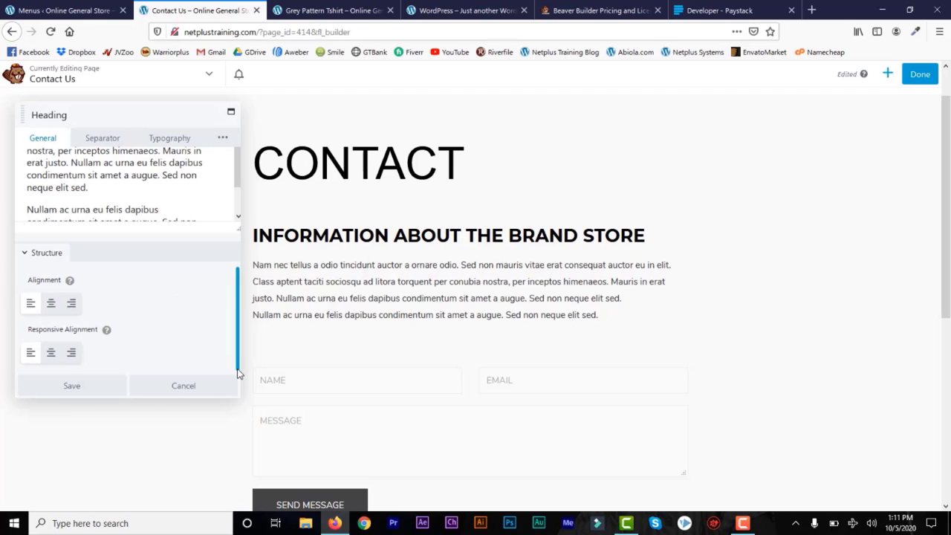
{"action": "left_click", "coordinate": [148, 188]}
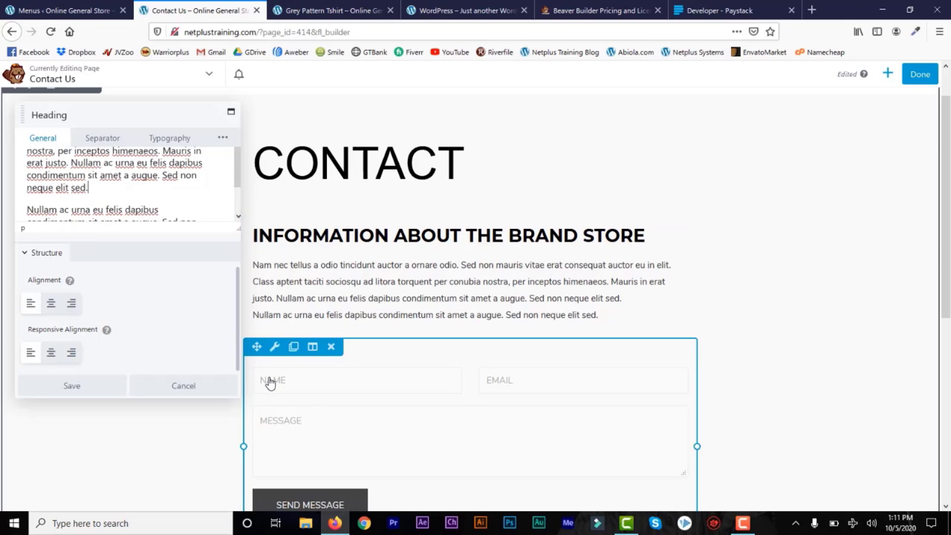
Open the text editor settings of the contact form module and inspect its WPForms shortcode.
{"action": "left_click", "coordinate": [274, 349]}
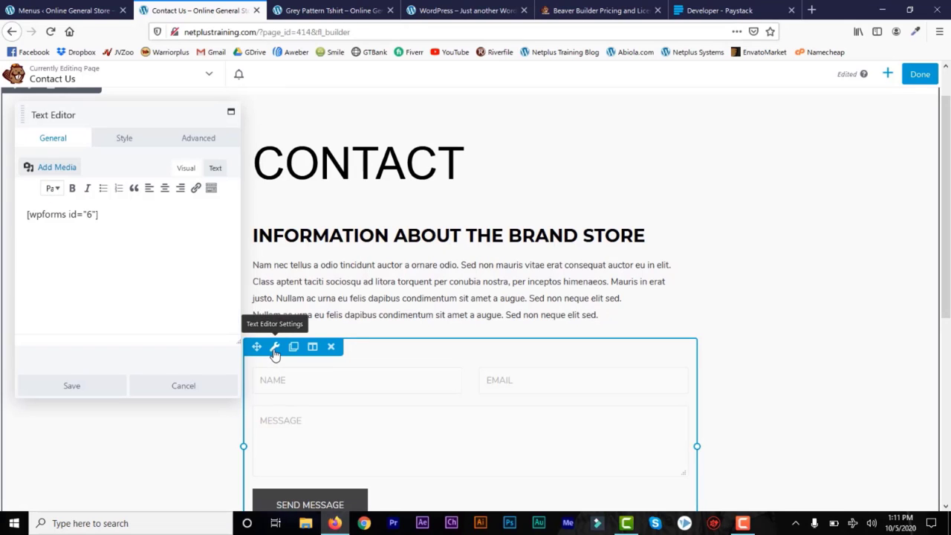
{"action": "left_click_drag", "start_coordinate": [114, 220], "coordinate": [24, 215]}
{"action": "left_click", "coordinate": [136, 237]}
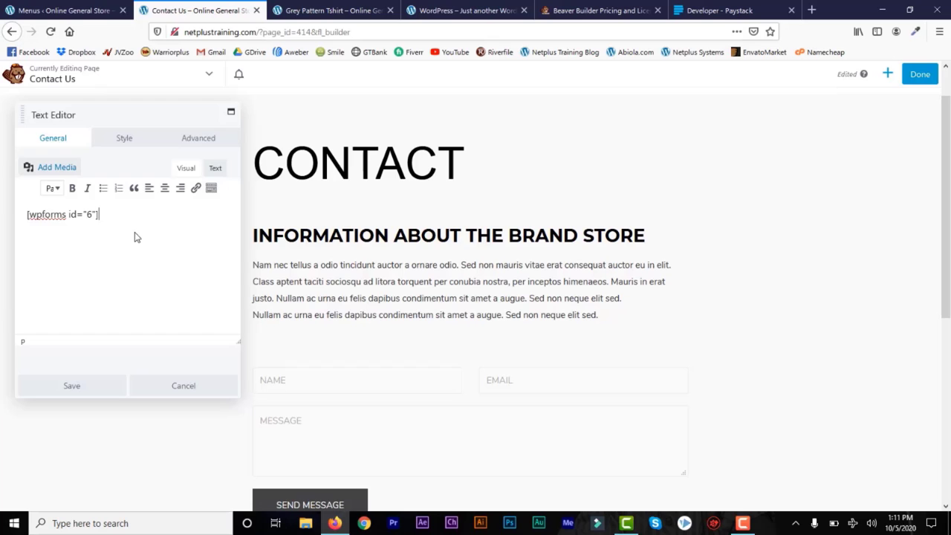
Check the WPForms options in the WordPress dashboard and return to the Contact Us page editor.
{"action": "left_click", "coordinate": [70, 9]}
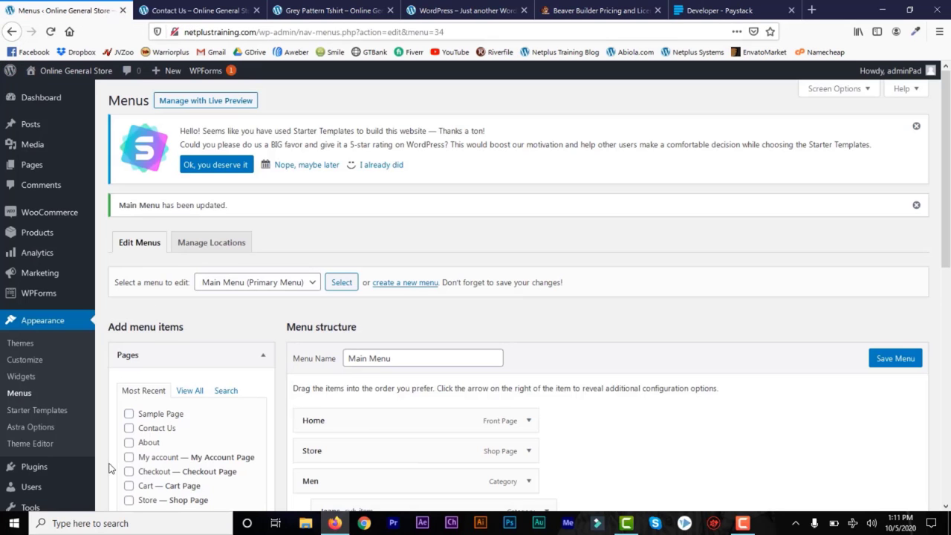
{"action": "scroll", "coordinate": [950, 292], "scroll_direction": "down", "scroll_amount": 5}
{"action": "mouse_move", "coordinate": [44, 247]}
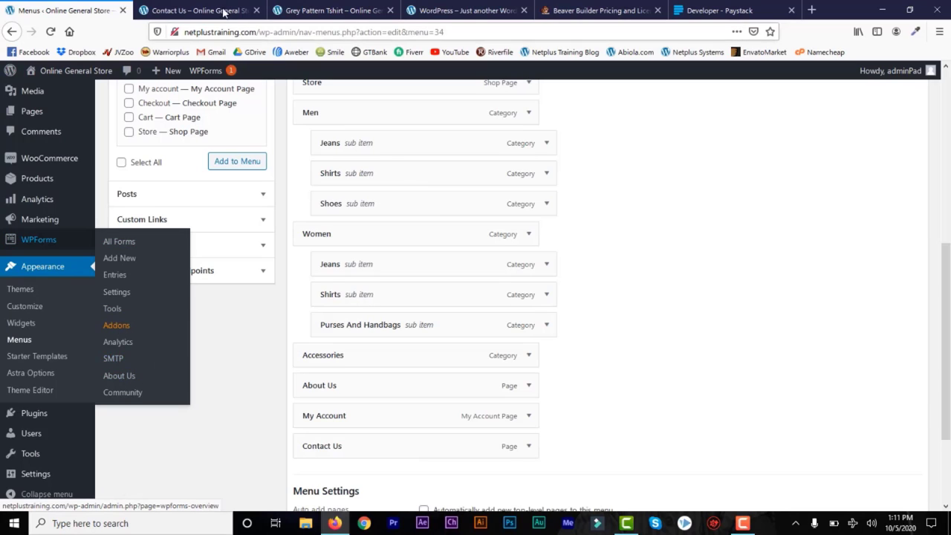
{"action": "left_click", "coordinate": [197, 11]}
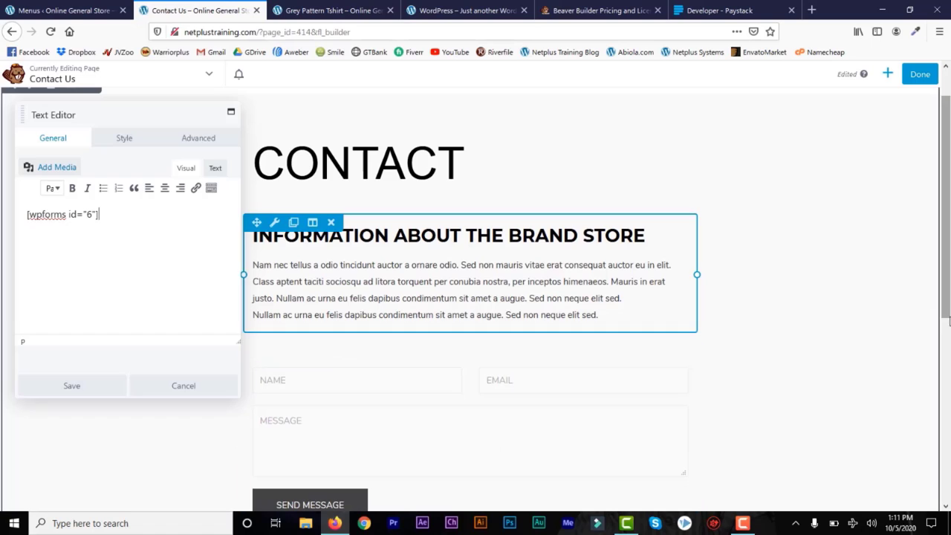
Finish editing the Contact Us page and publish it.
{"action": "left_click", "coordinate": [888, 74]}
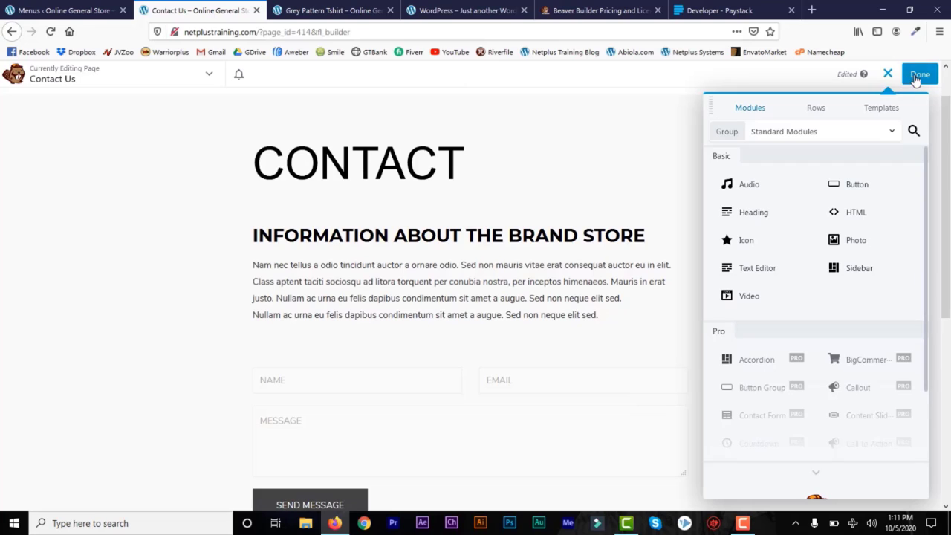
{"action": "left_click", "coordinate": [916, 74]}
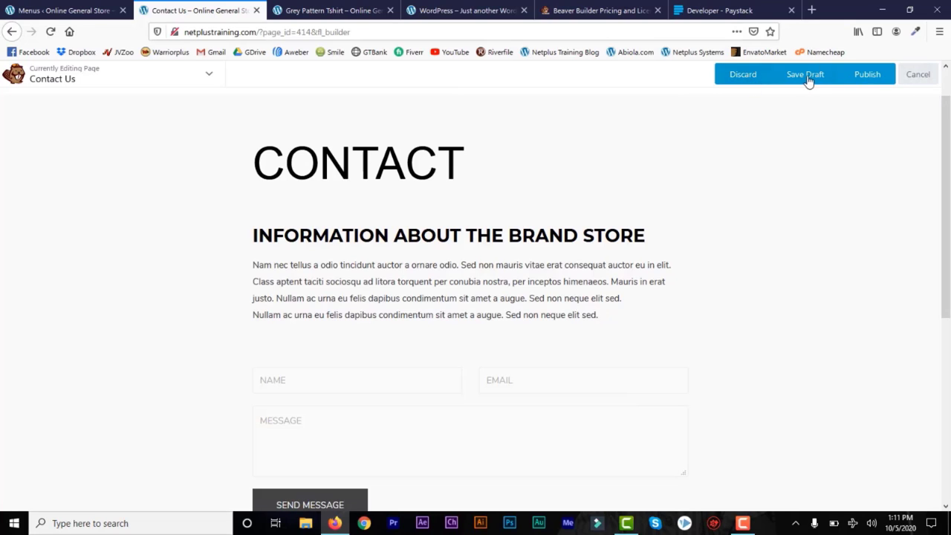
{"action": "left_click", "coordinate": [867, 75]}
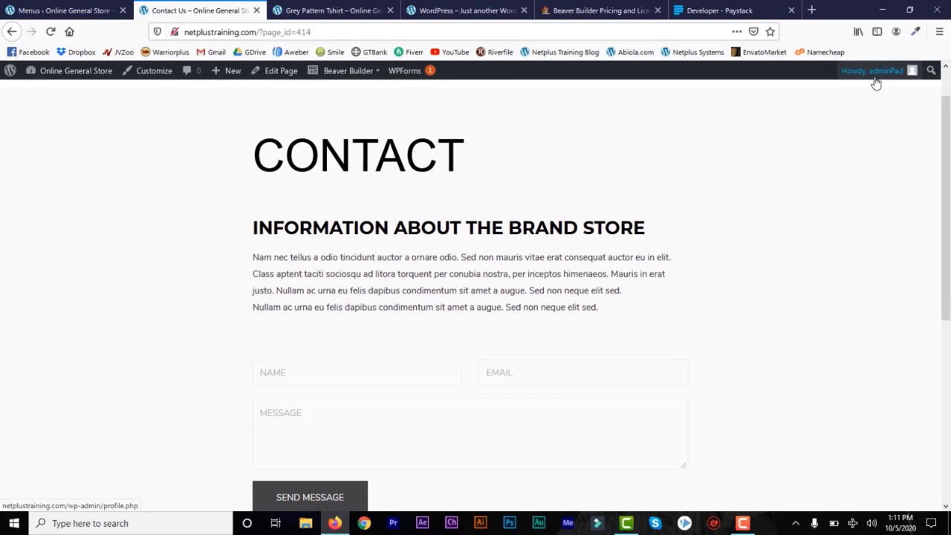
{"action": "mouse_move", "coordinate": [231, 79]}
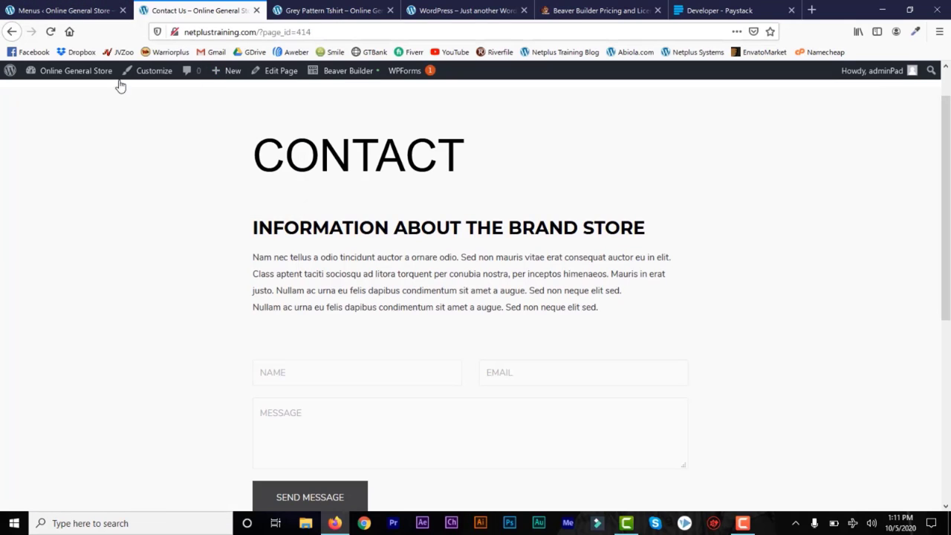
{"action": "mouse_move", "coordinate": [66, 79]}
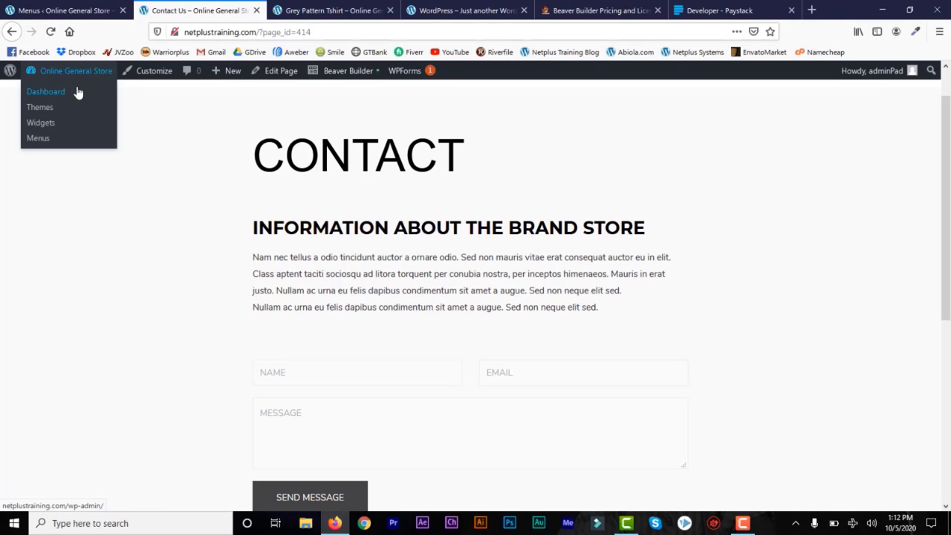
{"action": "scroll", "coordinate": [205, 138], "scroll_direction": "up", "scroll_amount": 1}
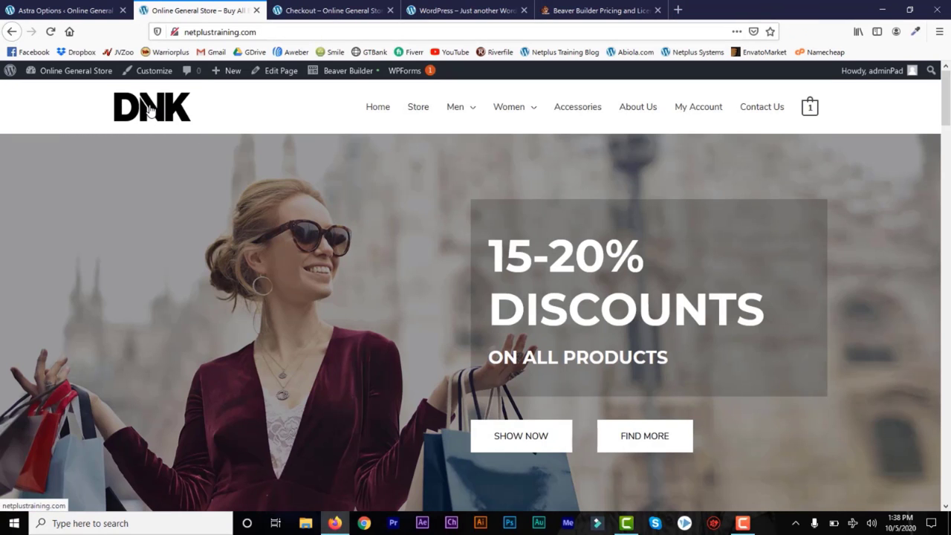
Open the header's Site Identity settings in the Customizer and review the logo, retina logo and logo width options.
{"action": "left_click", "coordinate": [72, 12]}
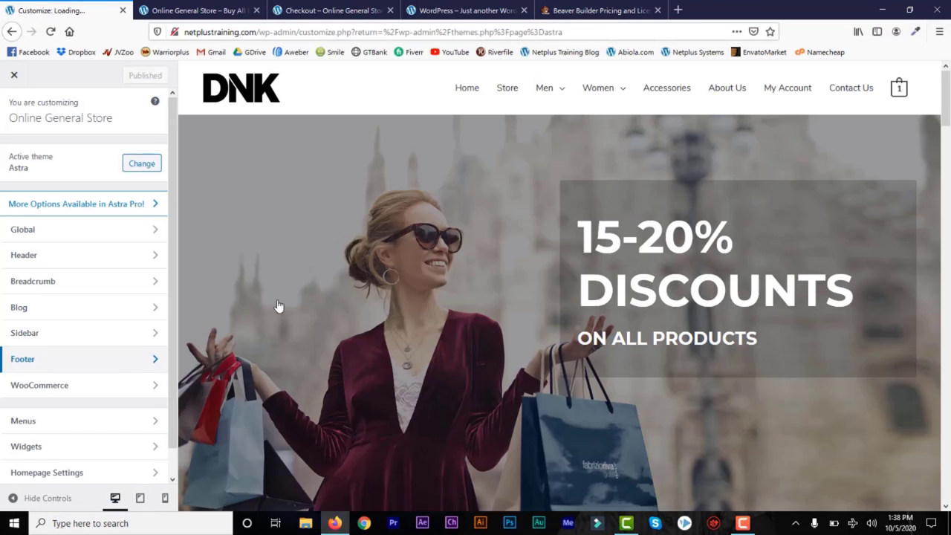
{"action": "left_click", "coordinate": [195, 81]}
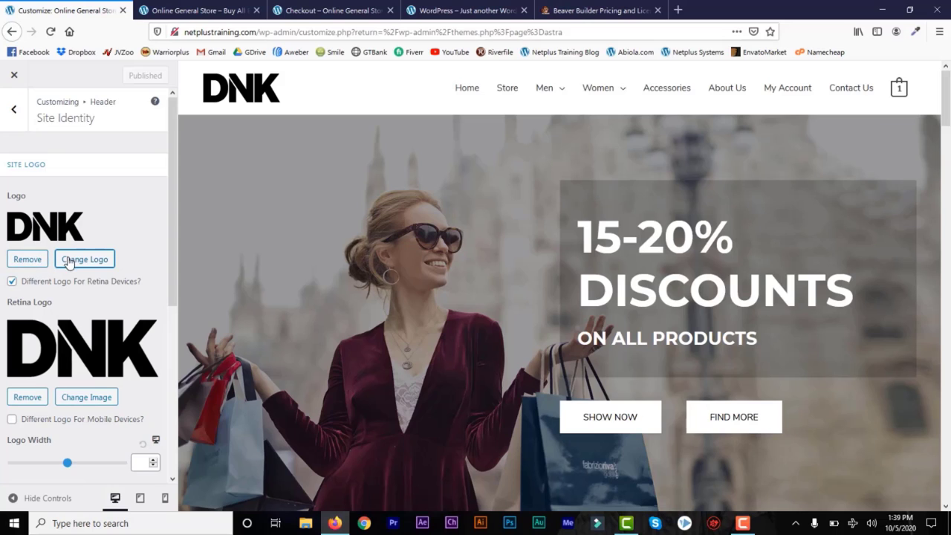
{"action": "left_click_drag", "start_coordinate": [173, 281], "coordinate": [171, 319]}
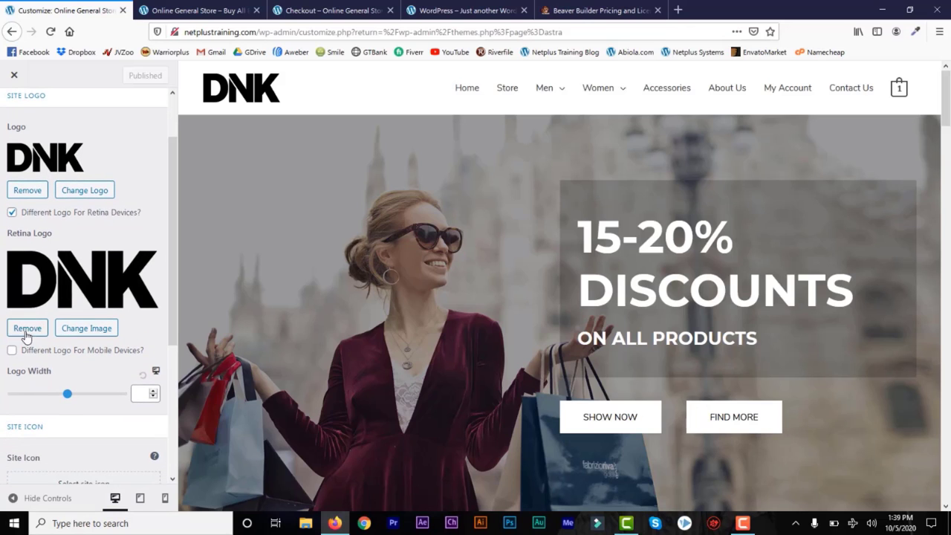
{"action": "scroll", "coordinate": [133, 305], "scroll_direction": "down", "scroll_amount": 2}
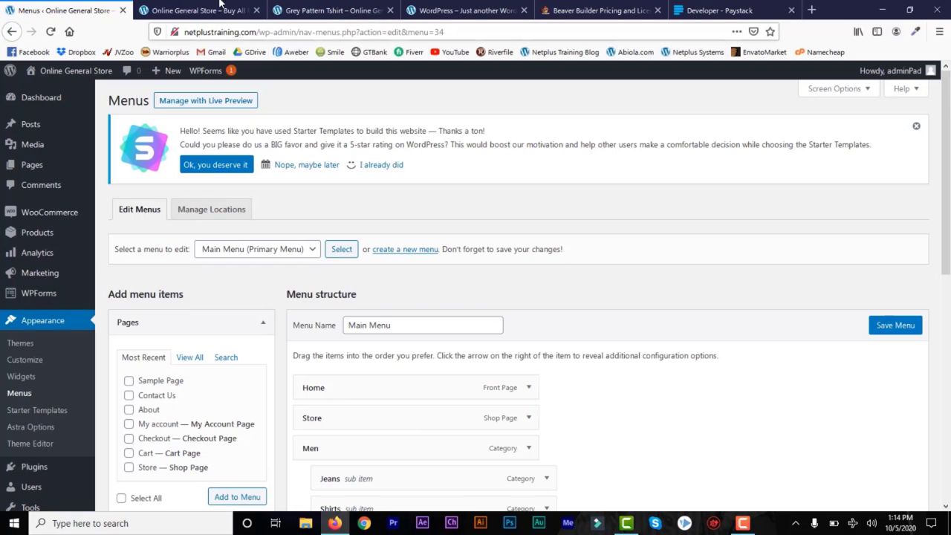
Review the store's live home page from the hero banner down to the Featured Collection.
{"action": "left_click", "coordinate": [194, 12]}
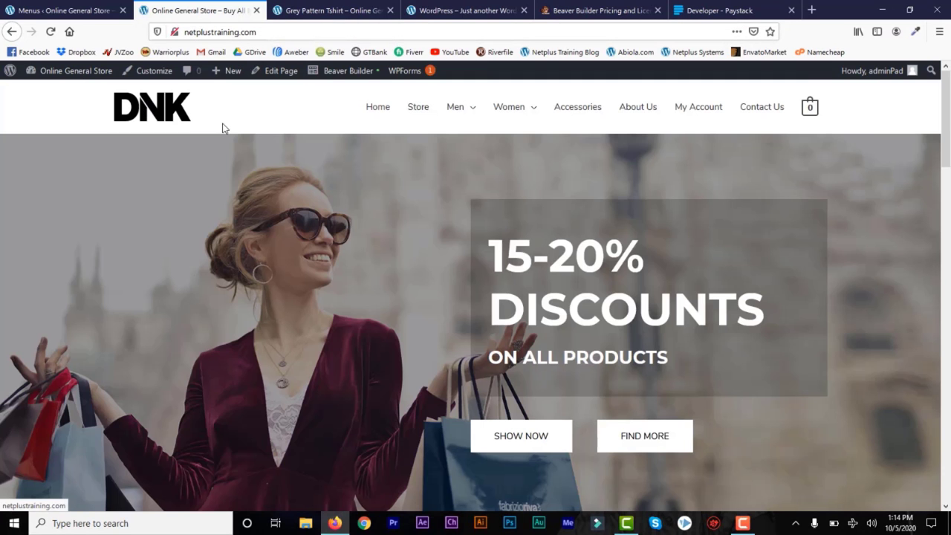
{"action": "left_click", "coordinate": [948, 164]}
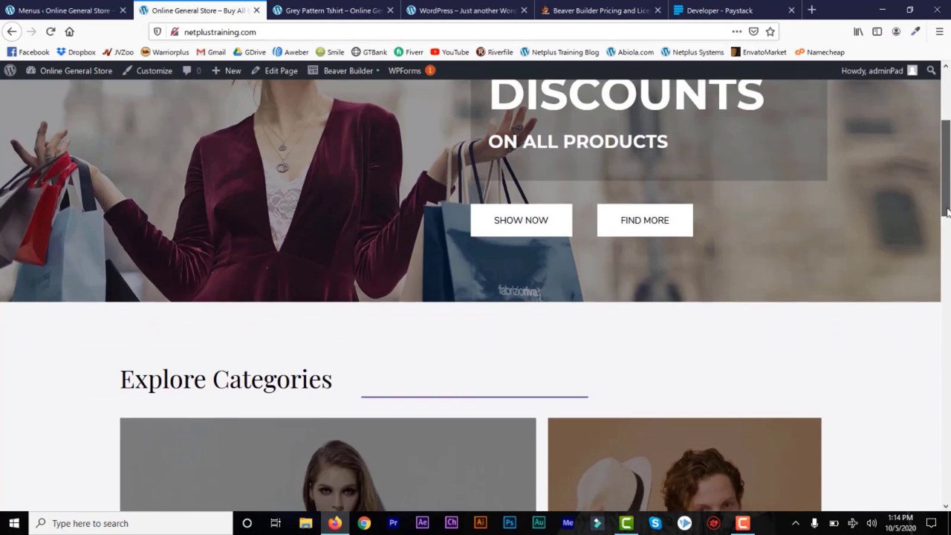
{"action": "scroll", "coordinate": [949, 359], "scroll_direction": "down", "scroll_amount": 10}
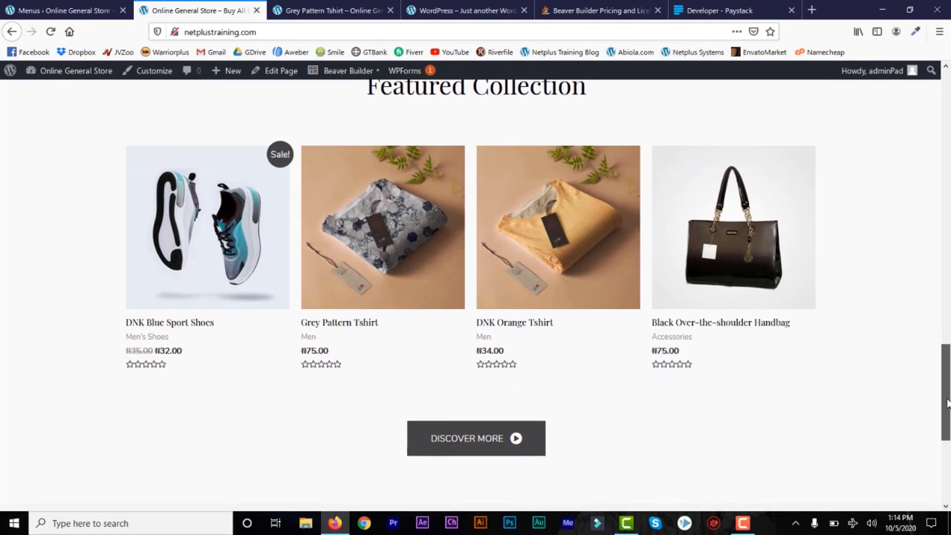
{"action": "left_click_drag", "start_coordinate": [948, 399], "coordinate": [949, 114]}
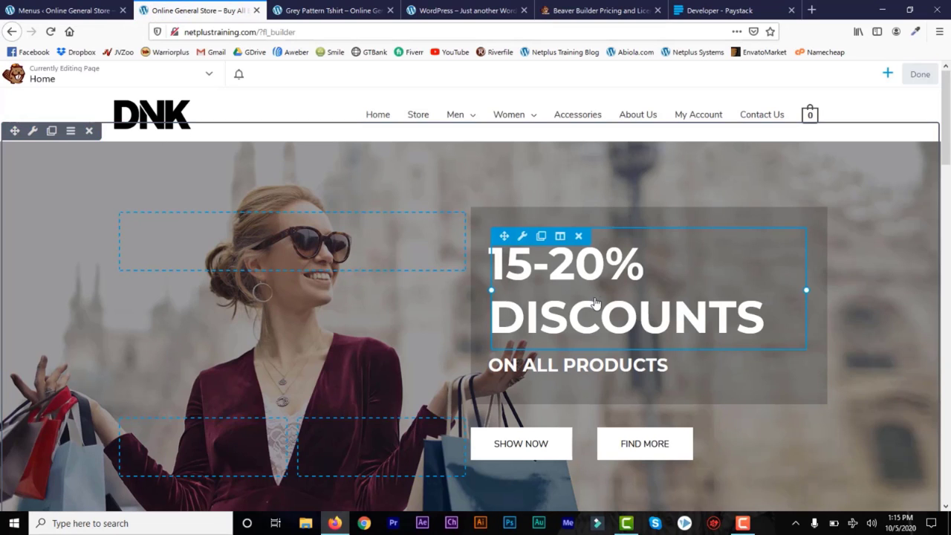
Examine the home page's rows in the page builder, from the discount banner through Explore Categories and Featured Collection to the footer.
{"action": "left_click_drag", "start_coordinate": [949, 147], "coordinate": [950, 156]}
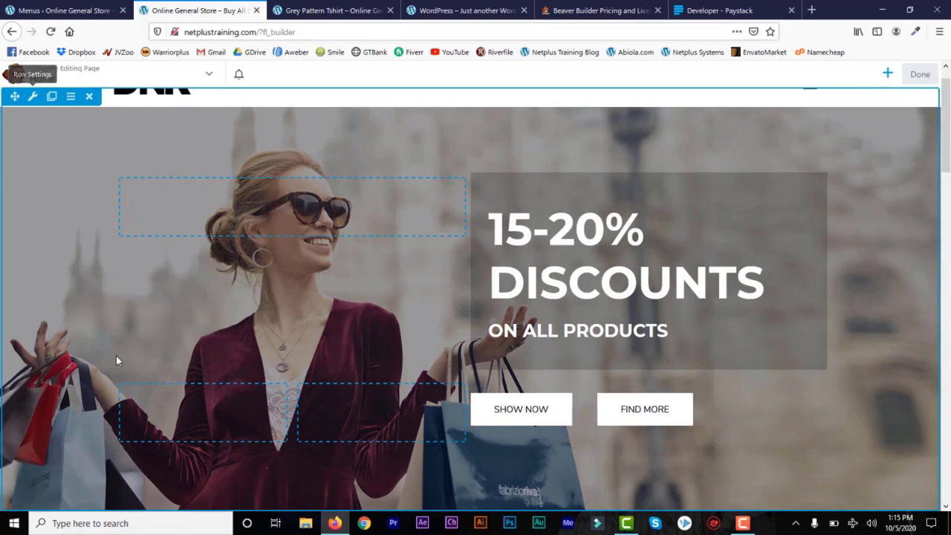
{"action": "left_click_drag", "start_coordinate": [948, 176], "coordinate": [947, 226]}
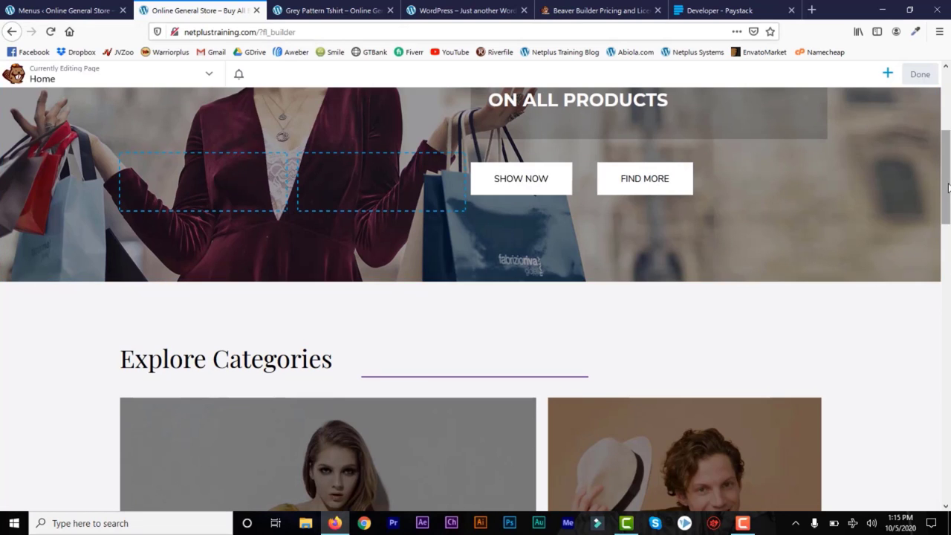
{"action": "left_click_drag", "start_coordinate": [948, 188], "coordinate": [947, 232]}
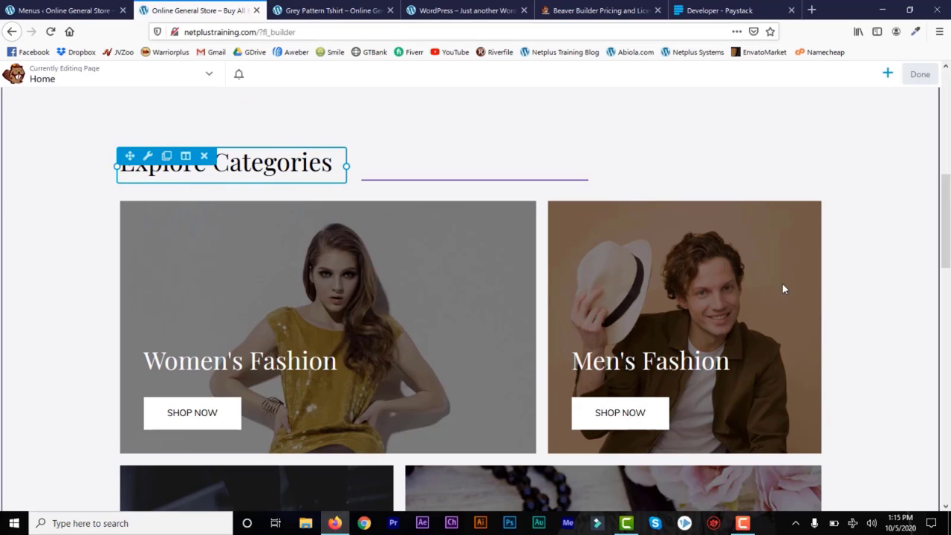
{"action": "scroll", "coordinate": [579, 252], "scroll_direction": "down", "scroll_amount": 5}
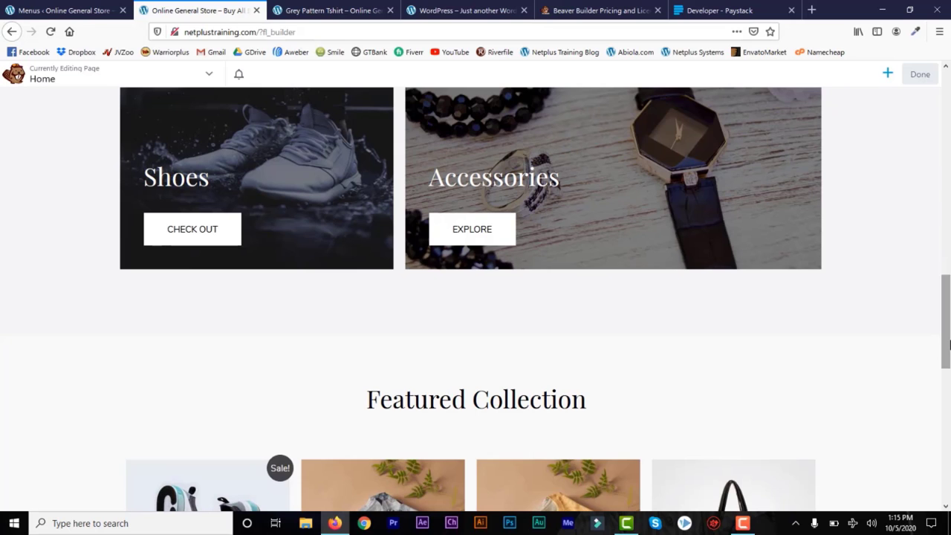
{"action": "scroll", "coordinate": [950, 344], "scroll_direction": "up", "scroll_amount": 5}
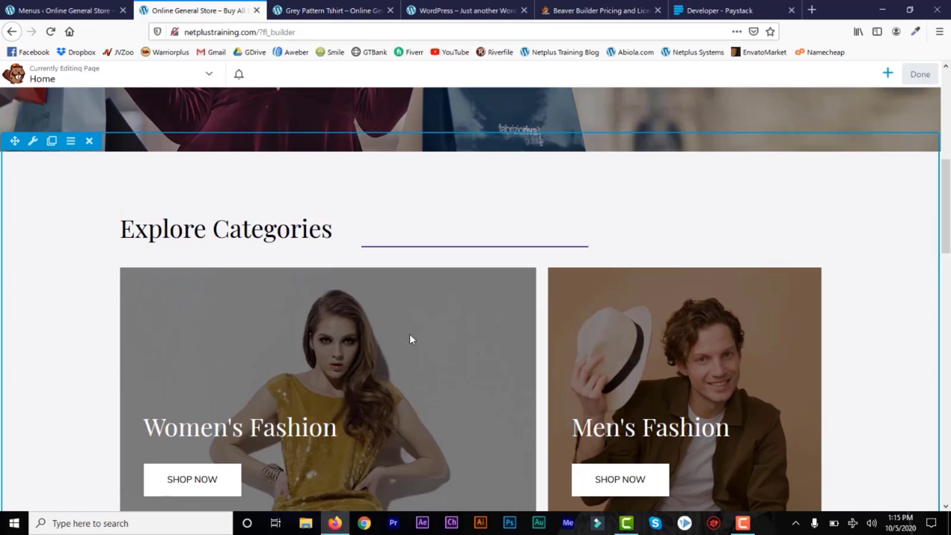
{"action": "scroll", "coordinate": [945, 253], "scroll_direction": "up", "scroll_amount": 5}
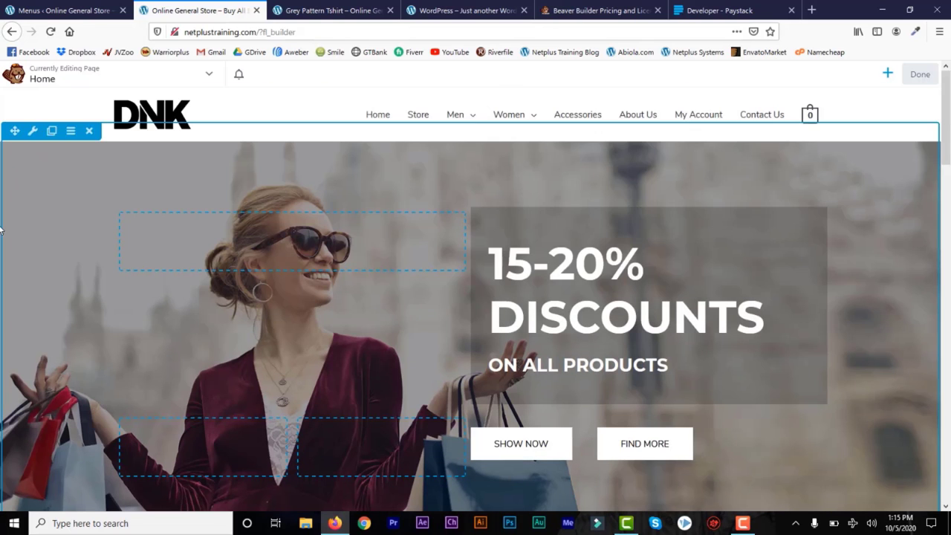
{"action": "scroll", "coordinate": [484, 217], "scroll_direction": "down", "scroll_amount": 10}
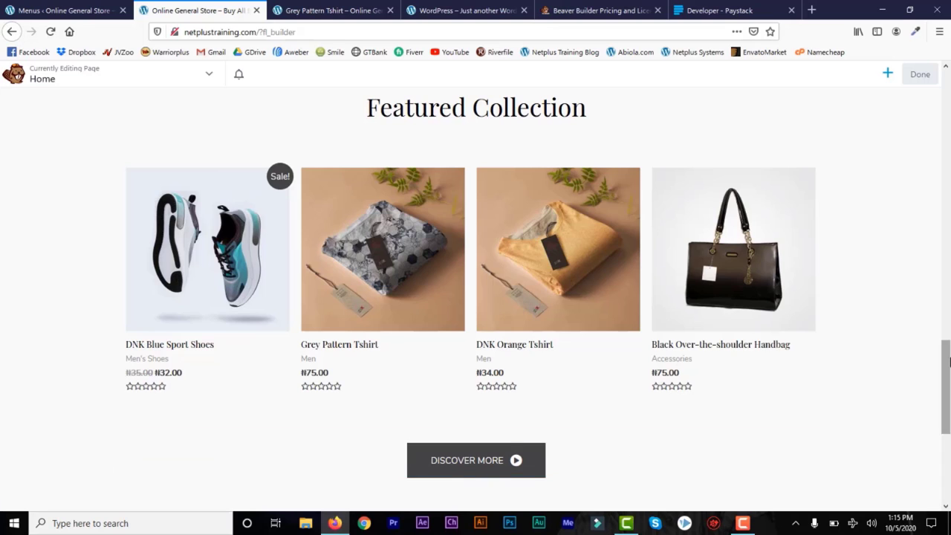
{"action": "scroll", "coordinate": [948, 386], "scroll_direction": "down", "scroll_amount": 5}
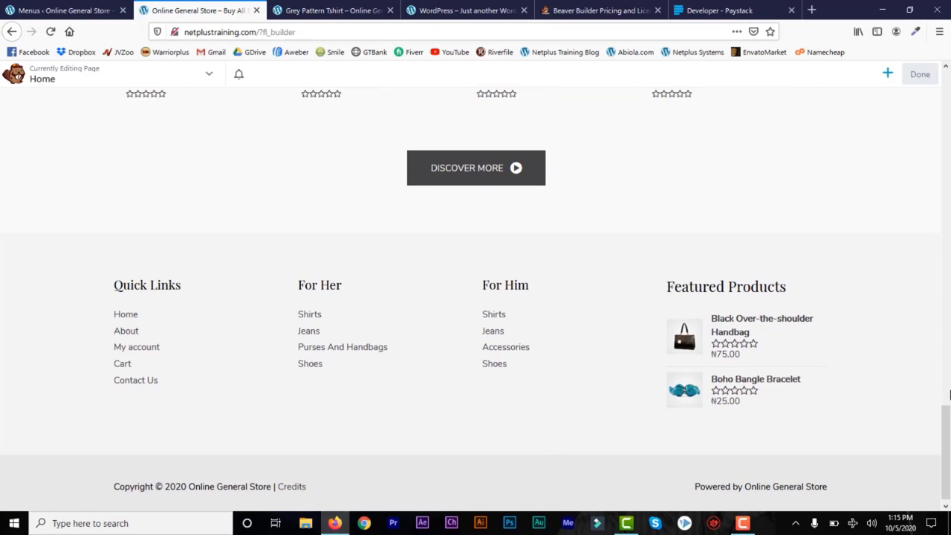
Open the settings of the hero banner's "15-20% Discounts" heading and review its heading text, link and description fields.
{"action": "left_click_drag", "start_coordinate": [947, 416], "coordinate": [948, 129]}
{"action": "mouse_move", "coordinate": [538, 172]}
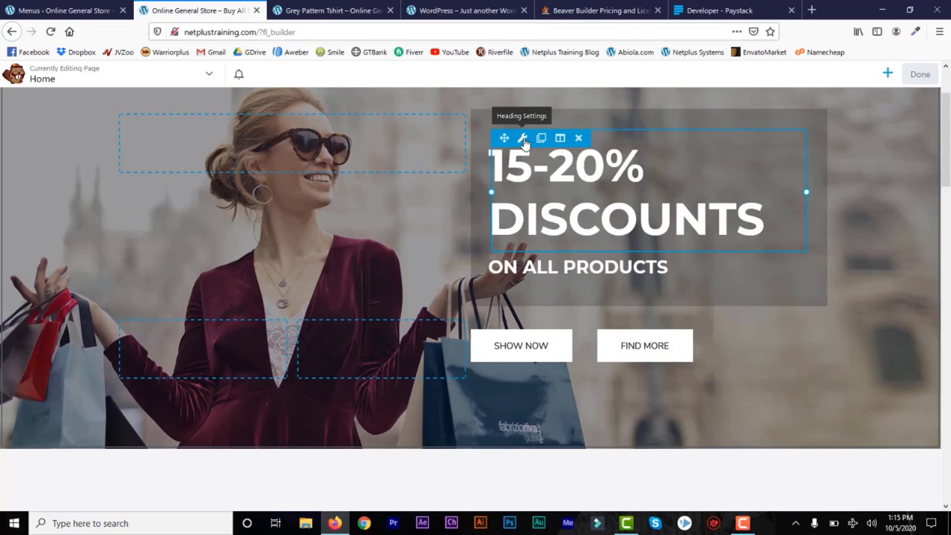
{"action": "left_click", "coordinate": [523, 139]}
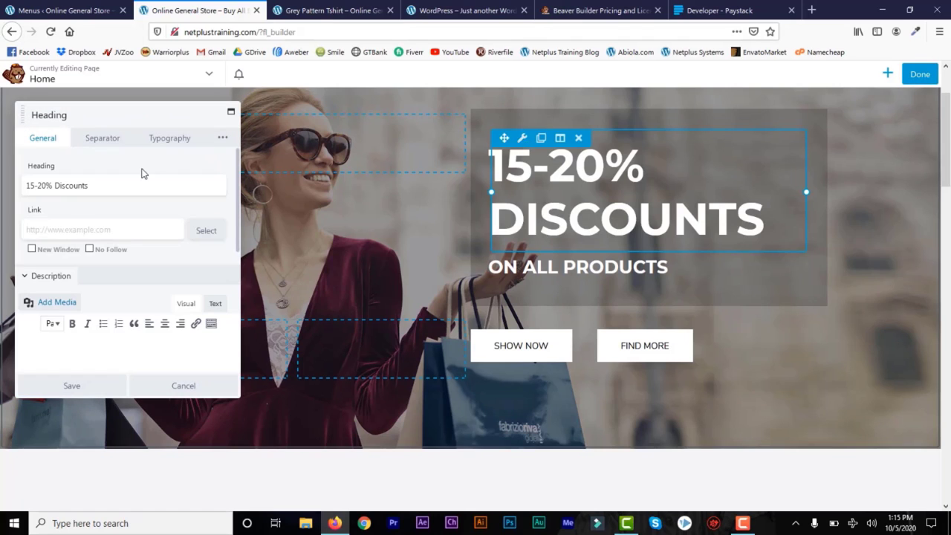
{"action": "left_click", "coordinate": [95, 186]}
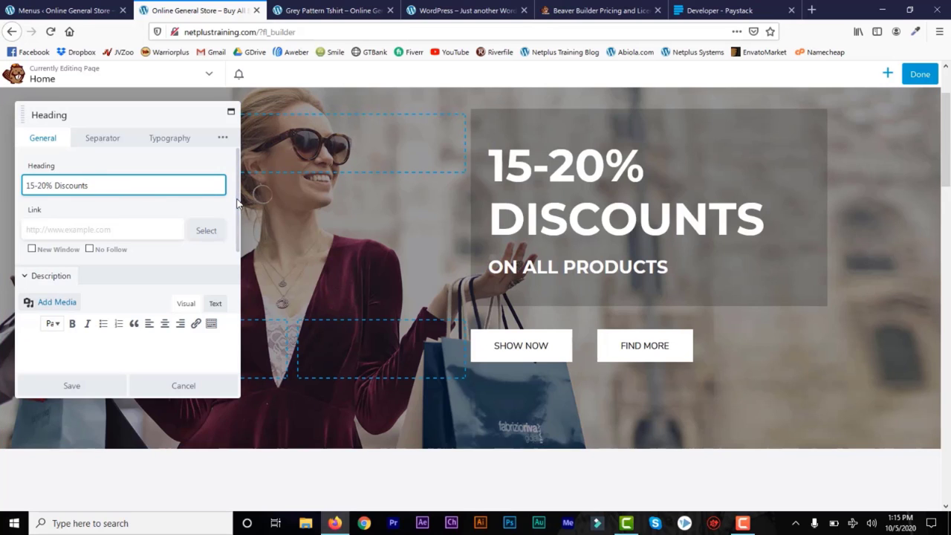
{"action": "scroll", "coordinate": [238, 202], "scroll_direction": "down", "scroll_amount": 3}
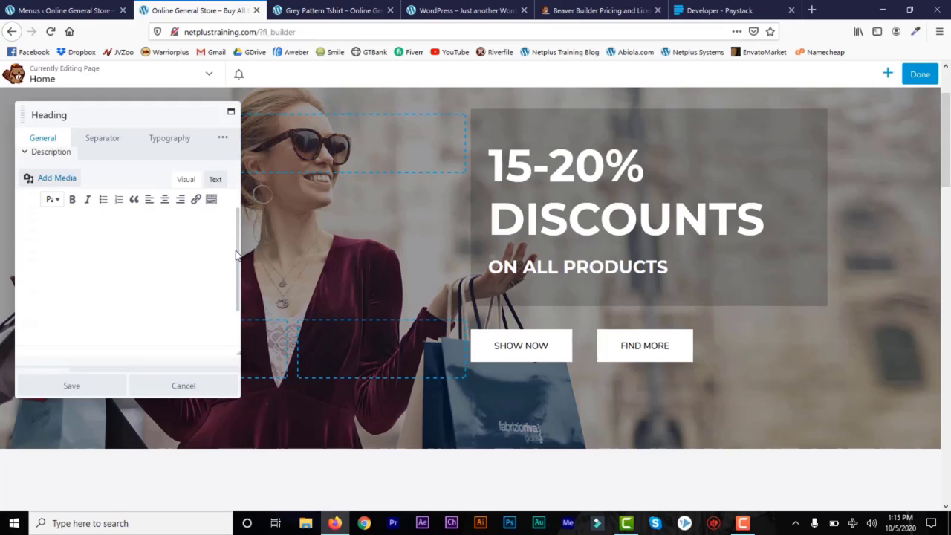
{"action": "scroll", "coordinate": [237, 254], "scroll_direction": "up", "scroll_amount": 3}
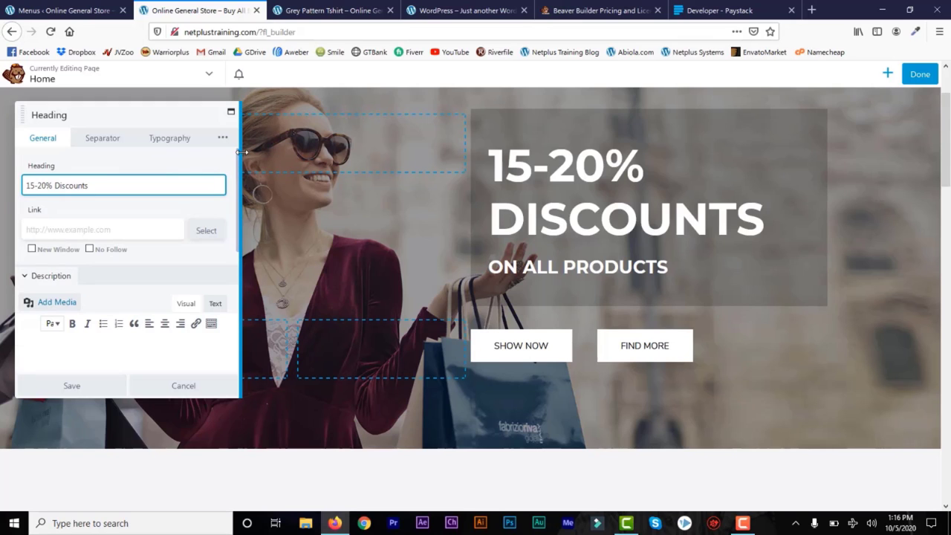
Review the "15-20% Discounts" heading's typography options, including HTML tag, font, text color, margins and padding, and close without saving.
{"action": "left_click", "coordinate": [174, 144]}
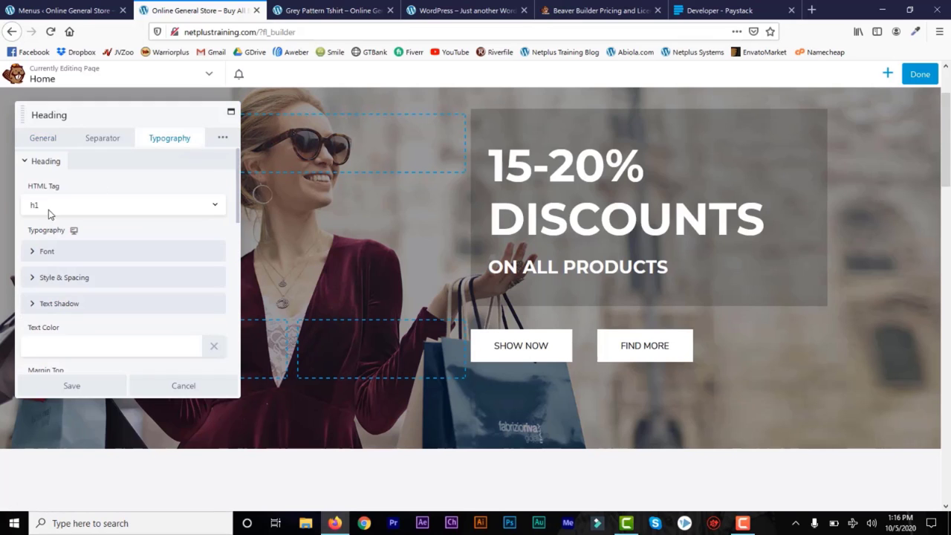
{"action": "left_click", "coordinate": [209, 210]}
{"action": "left_click", "coordinate": [210, 207]}
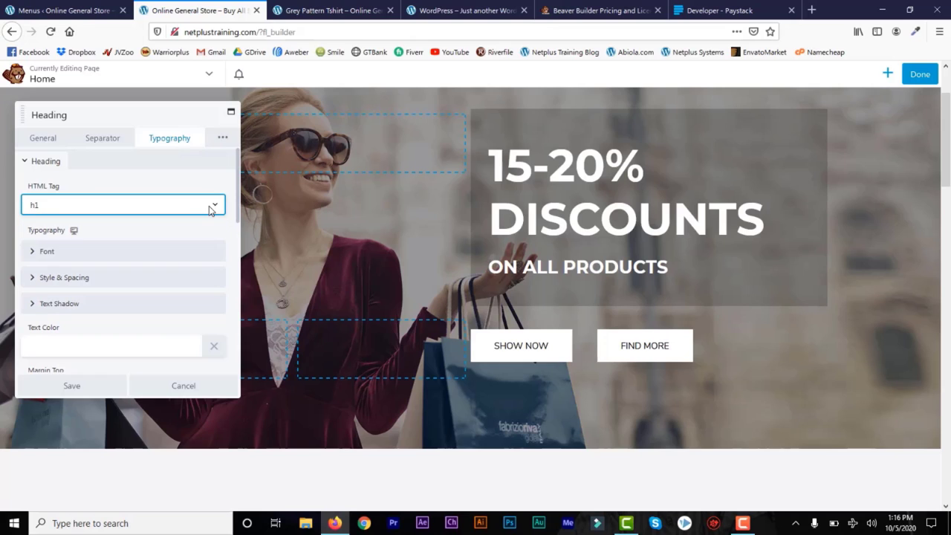
{"action": "left_click", "coordinate": [33, 254]}
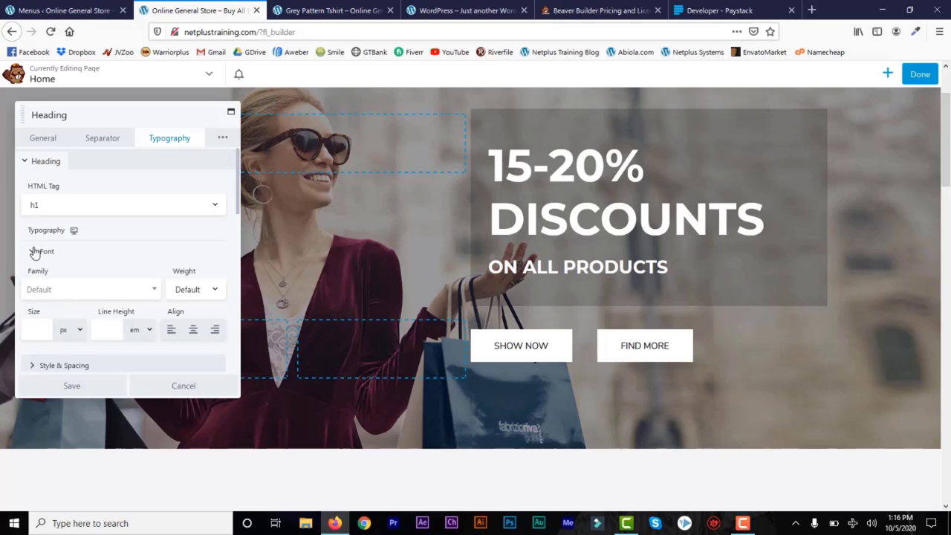
{"action": "left_click", "coordinate": [33, 252]}
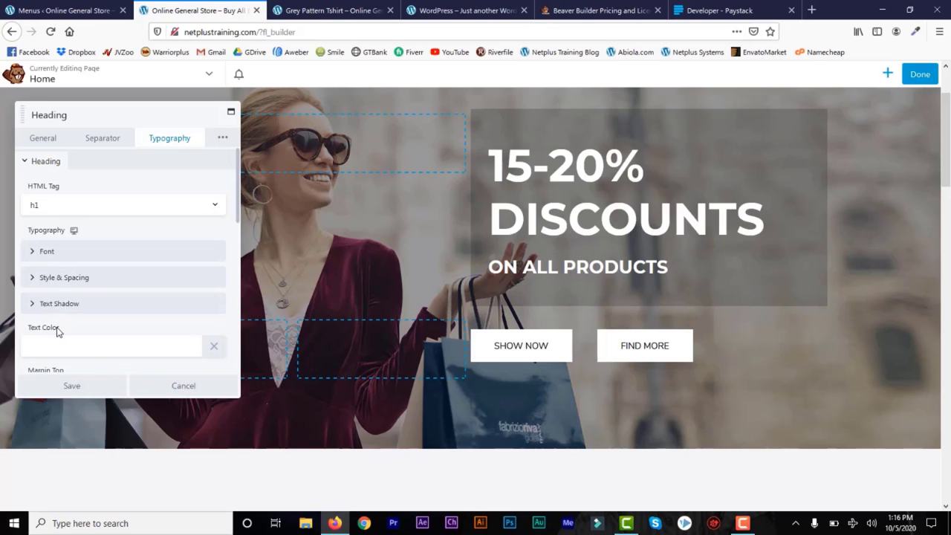
{"action": "scroll", "coordinate": [122, 256], "scroll_direction": "down", "scroll_amount": 4}
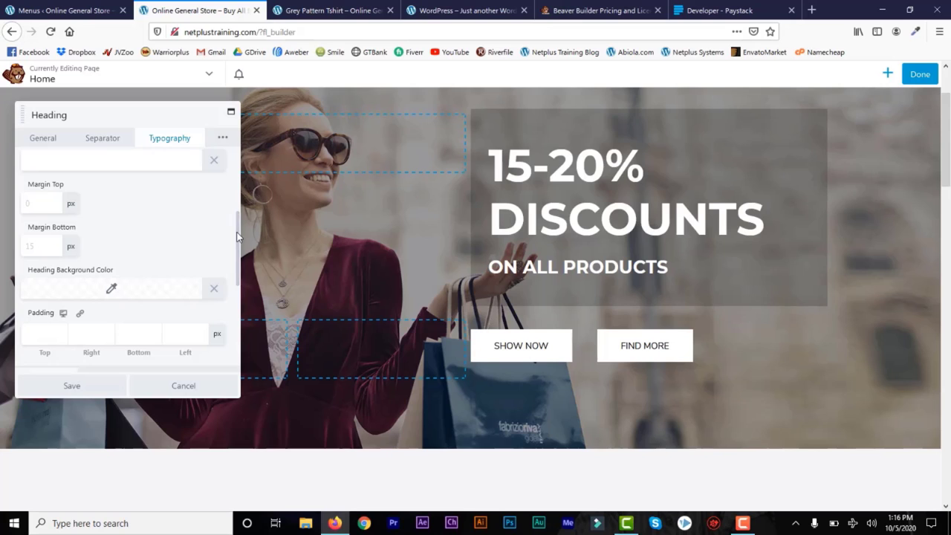
{"action": "left_click", "coordinate": [187, 387]}
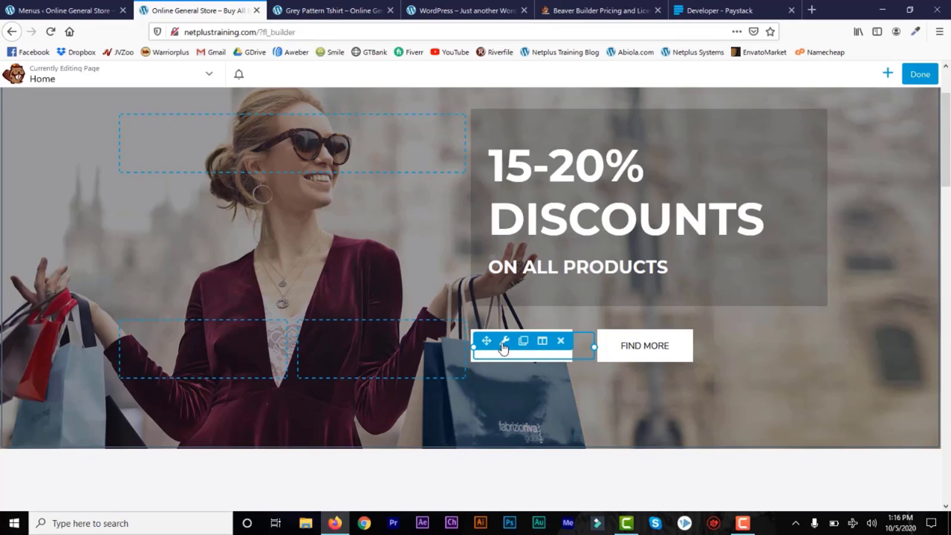
{"action": "left_click", "coordinate": [504, 342]}
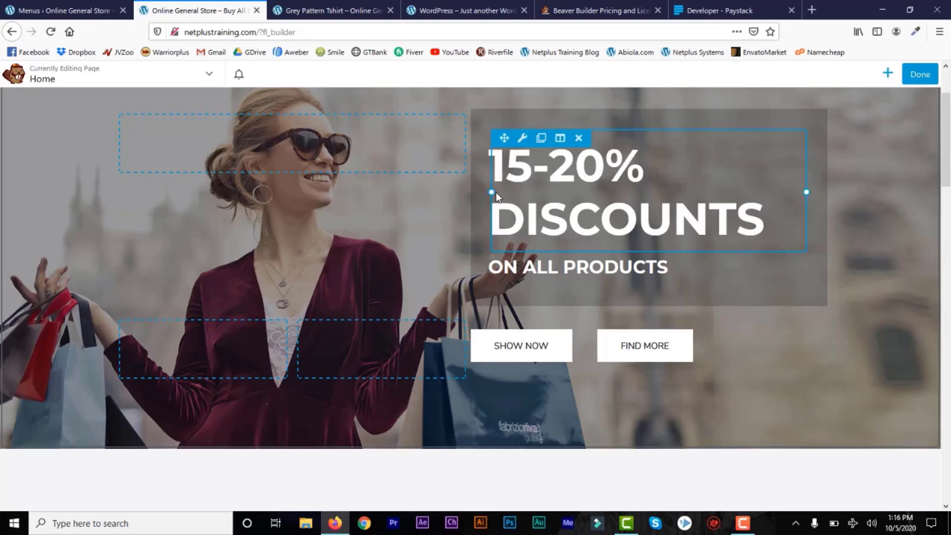
{"action": "left_click", "coordinate": [887, 74]}
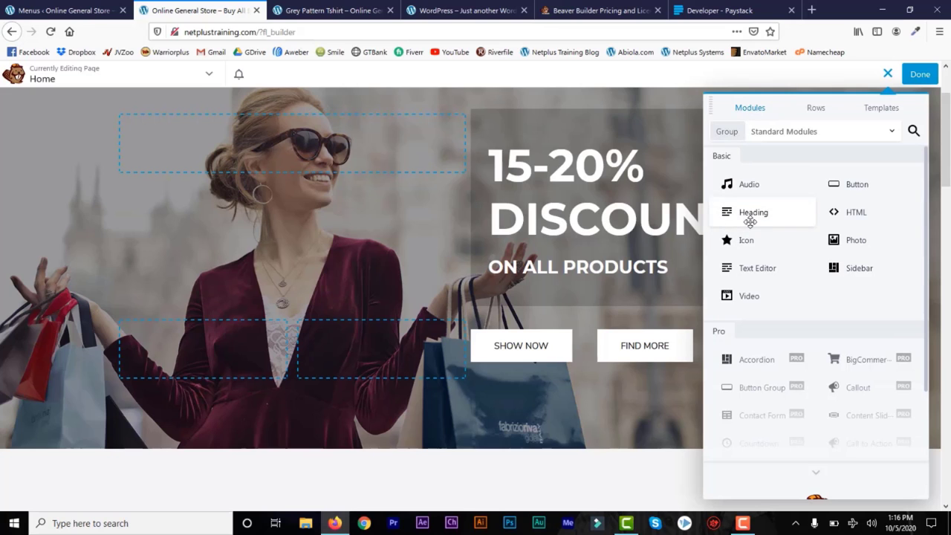
{"action": "left_click_drag", "start_coordinate": [747, 213], "coordinate": [624, 343]}
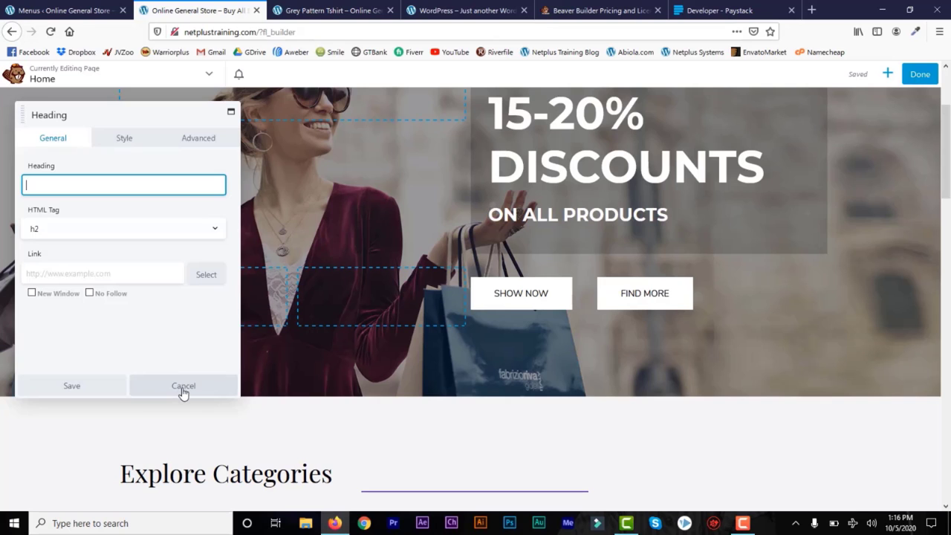
{"action": "left_click", "coordinate": [182, 387]}
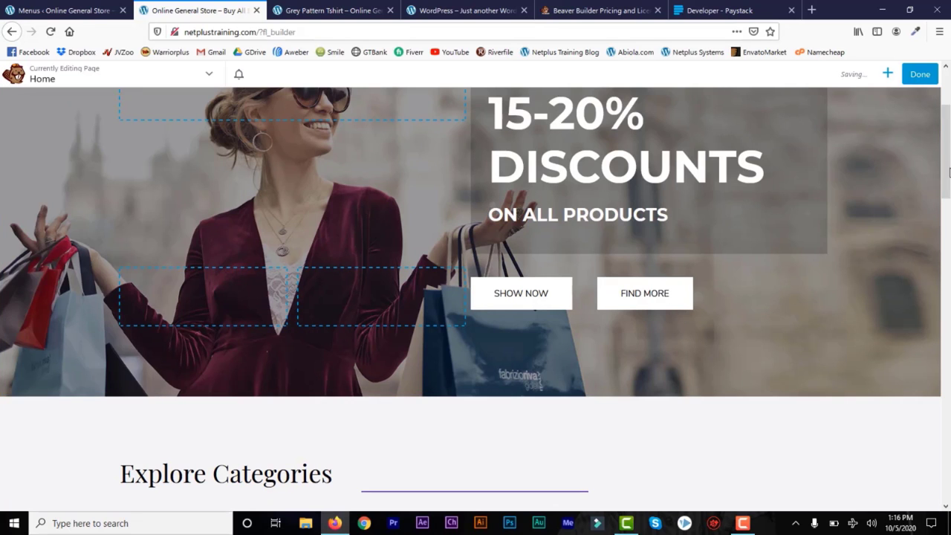
Add a four-column layout inside the hero banner, directly beneath the Show Now and Find More buttons.
{"action": "mouse_move", "coordinate": [948, 169]}
{"action": "left_mouse_down"}
{"action": "mouse_move", "coordinate": [949, 136]}
{"action": "mouse_move", "coordinate": [949, 170]}
{"action": "left_mouse_up"}
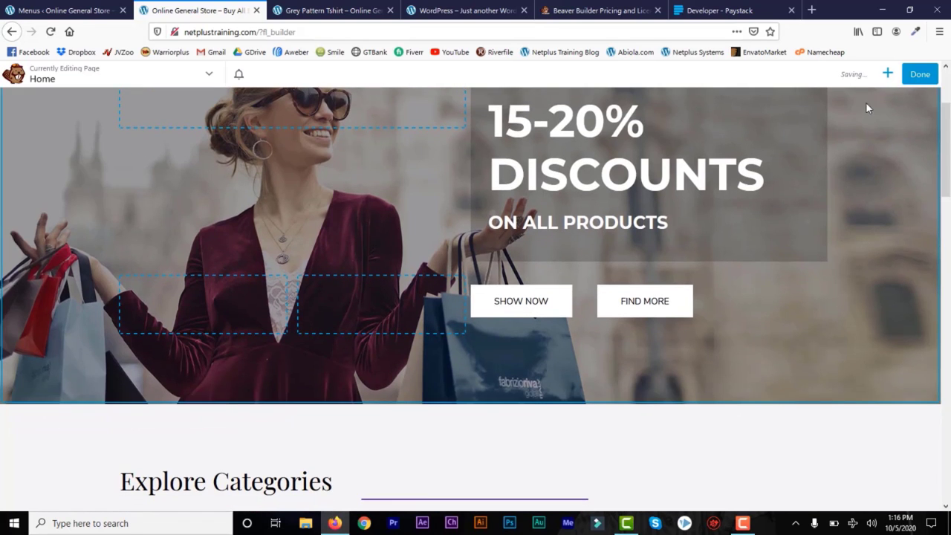
{"action": "left_click", "coordinate": [888, 75]}
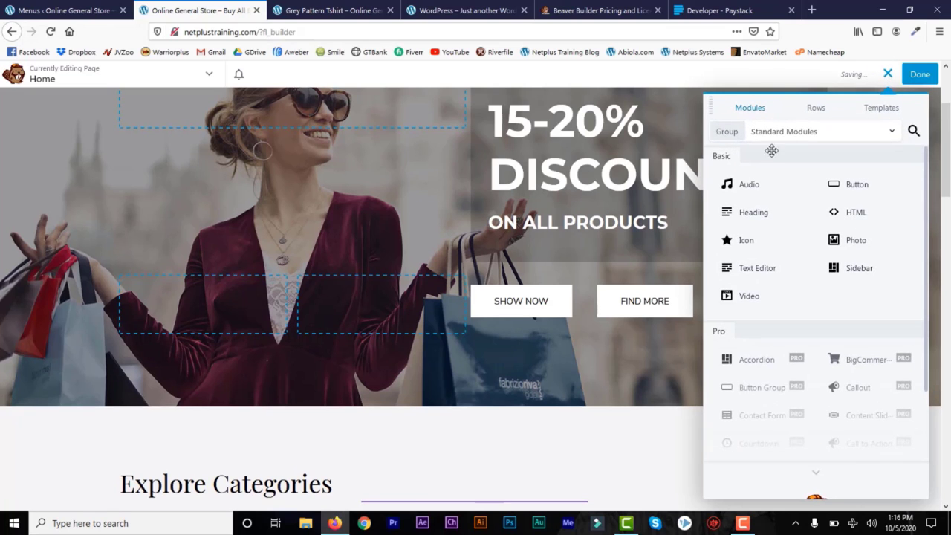
{"action": "left_click", "coordinate": [815, 111]}
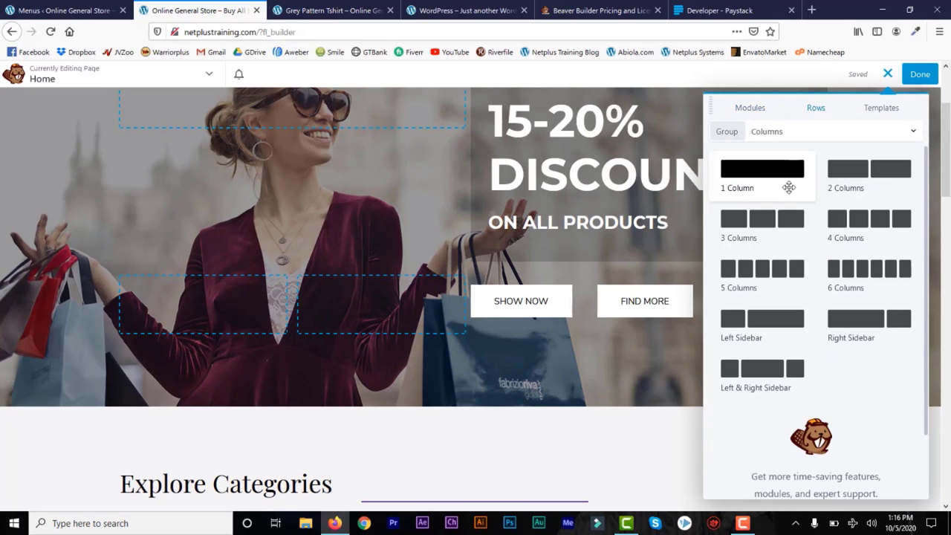
{"action": "left_click_drag", "start_coordinate": [826, 241], "coordinate": [505, 365]}
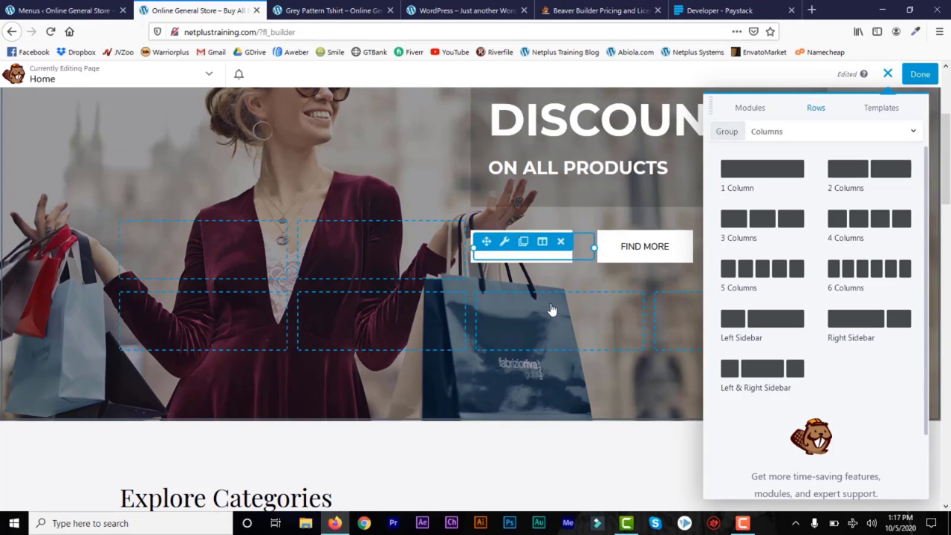
Place a Button module in the third column of the new four-column layout in the hero banner.
{"action": "left_click", "coordinate": [752, 109]}
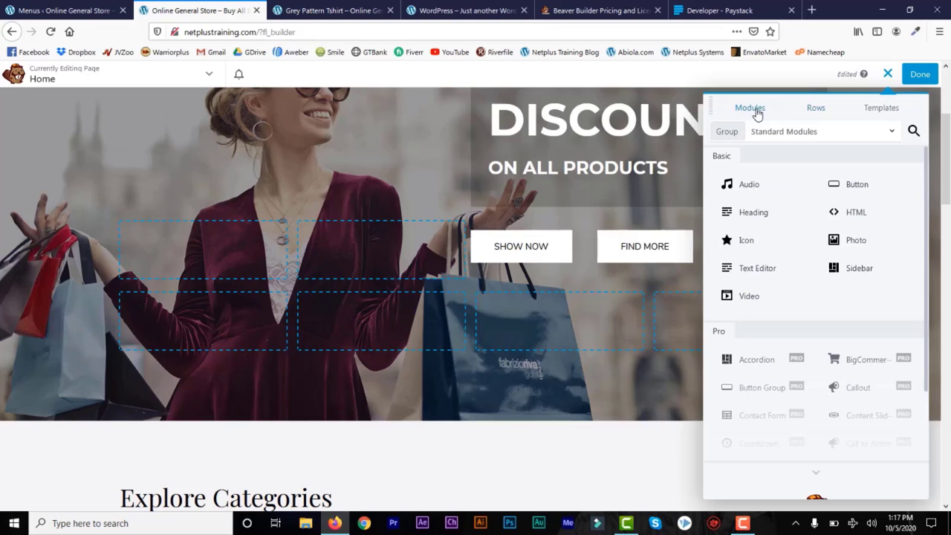
{"action": "left_click_drag", "start_coordinate": [857, 185], "coordinate": [858, 185]}
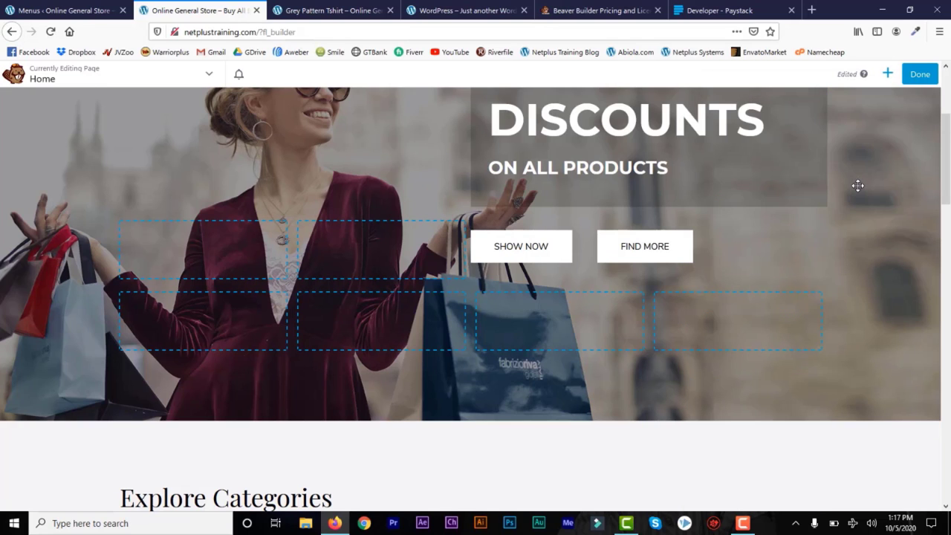
{"action": "left_click", "coordinate": [888, 74]}
{"action": "left_click_drag", "start_coordinate": [855, 185], "coordinate": [532, 298]}
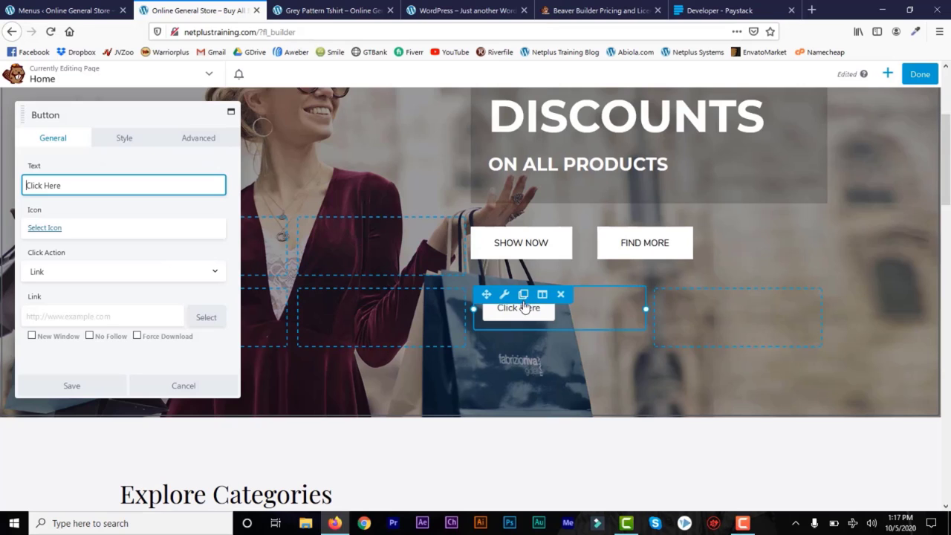
Look over the new button's style and advanced options, and set its text to "Shop Now".
{"action": "left_click", "coordinate": [126, 141]}
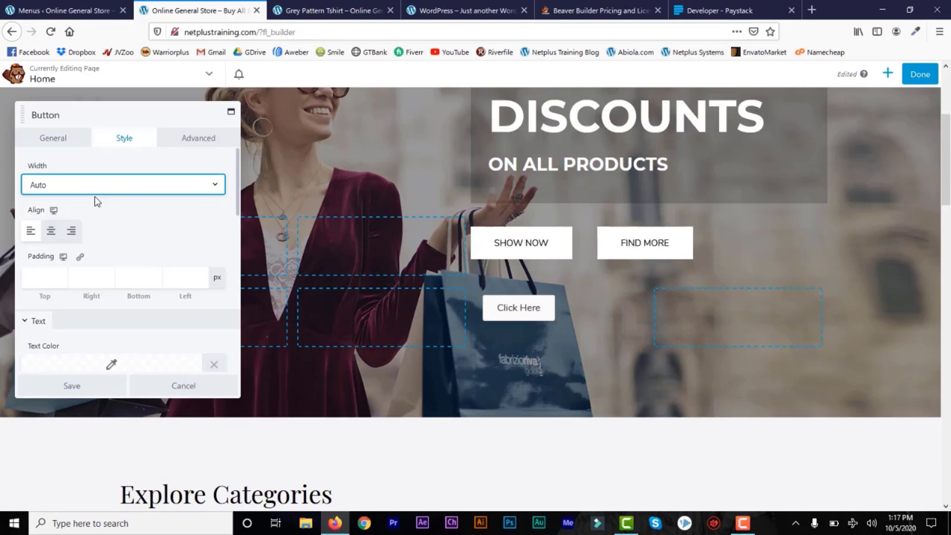
{"action": "left_click", "coordinate": [200, 136]}
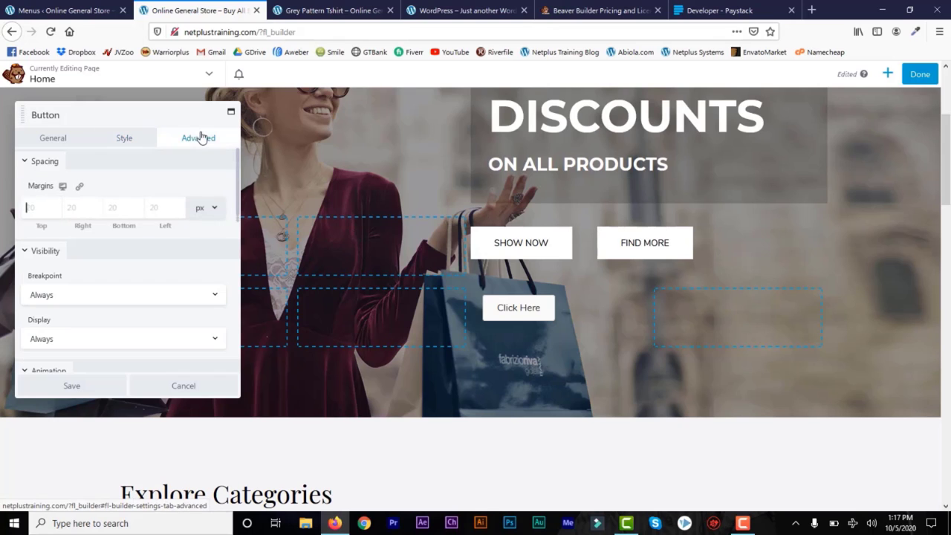
{"action": "left_click", "coordinate": [57, 137]}
{"action": "left_click", "coordinate": [61, 188]}
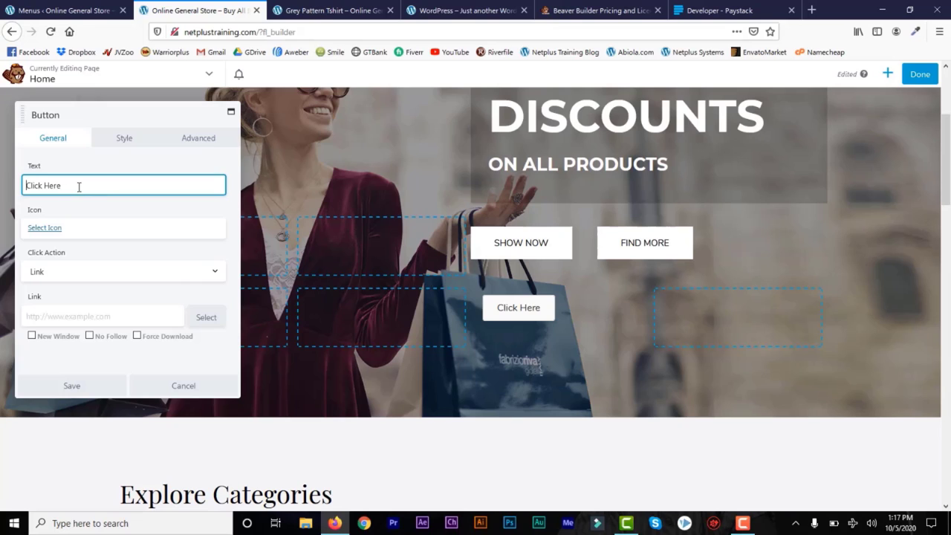
{"action": "key", "text": "ctrl+a"}
{"action": "type", "text": "Sh"}
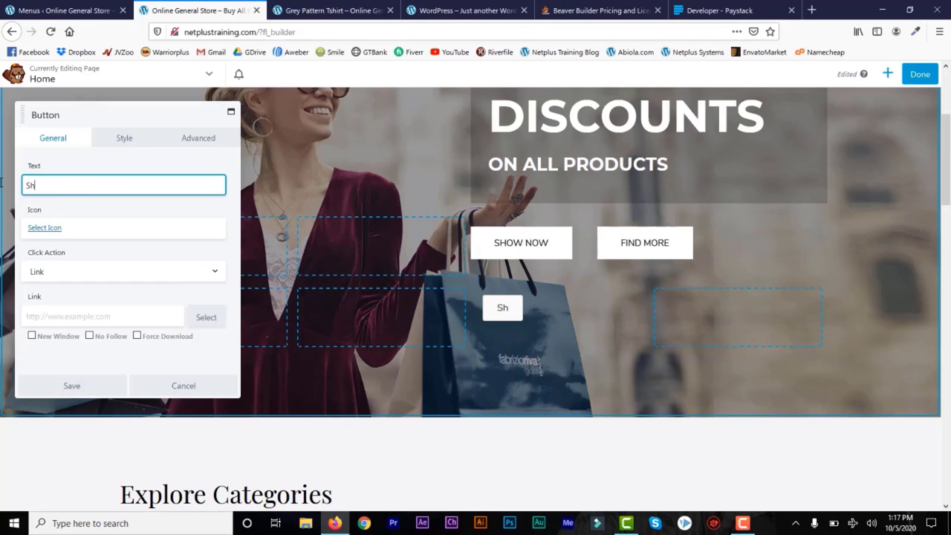
{"action": "type", "text": "op Now"}
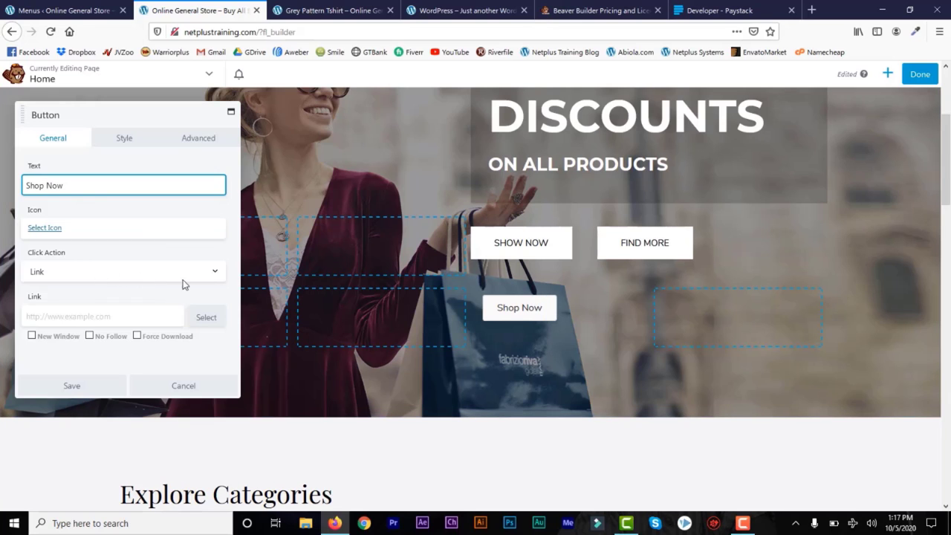
Keep the button's click action as Link and paste in the women's Jeans category address copied from the store's Women menu.
{"action": "left_click", "coordinate": [215, 275]}
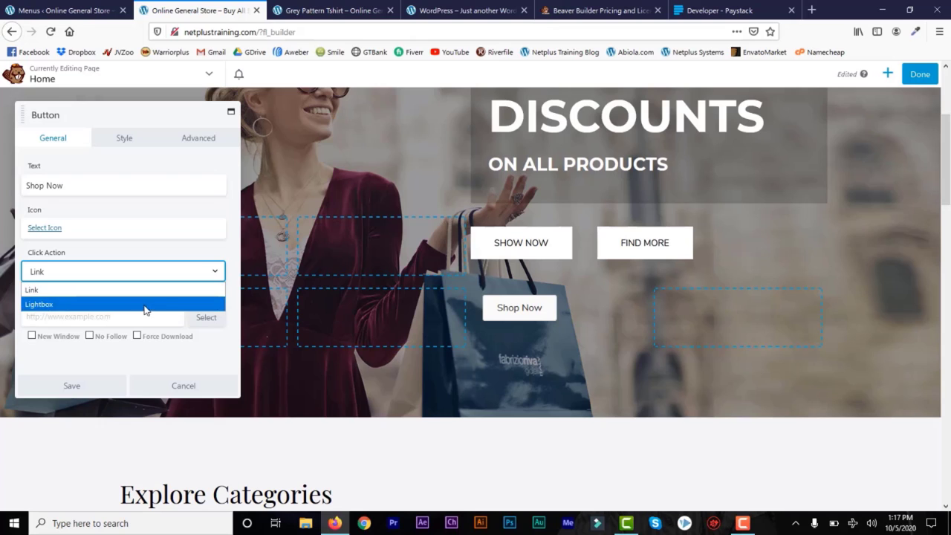
{"action": "left_click", "coordinate": [194, 277]}
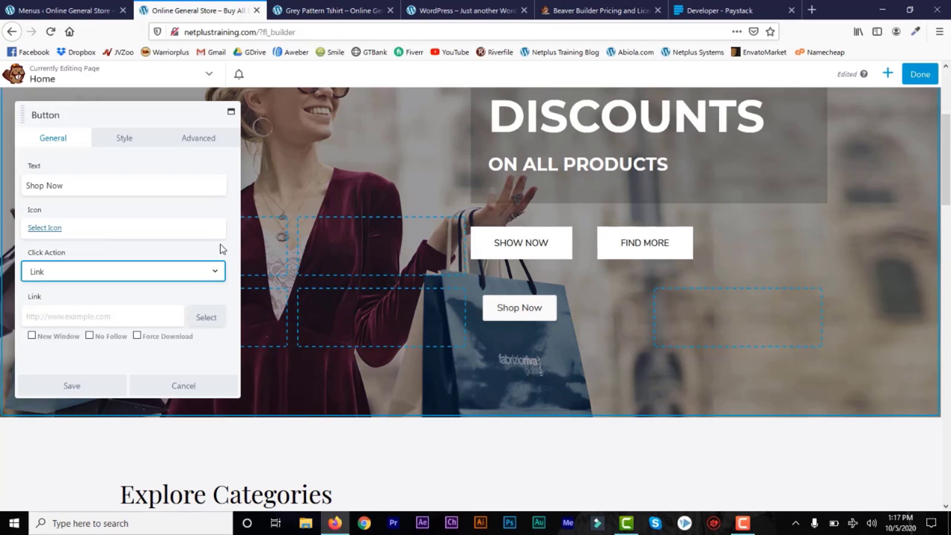
{"action": "left_click", "coordinate": [96, 317]}
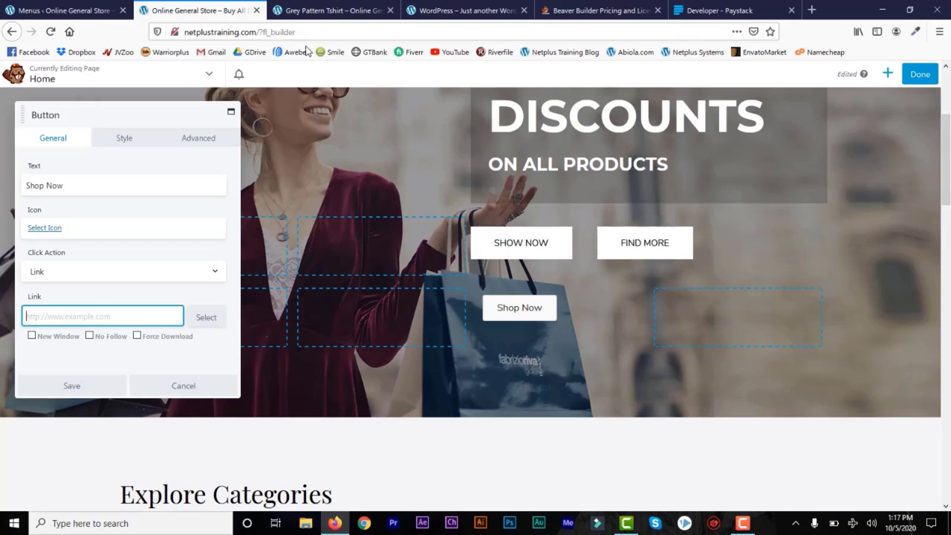
{"action": "left_click", "coordinate": [312, 11]}
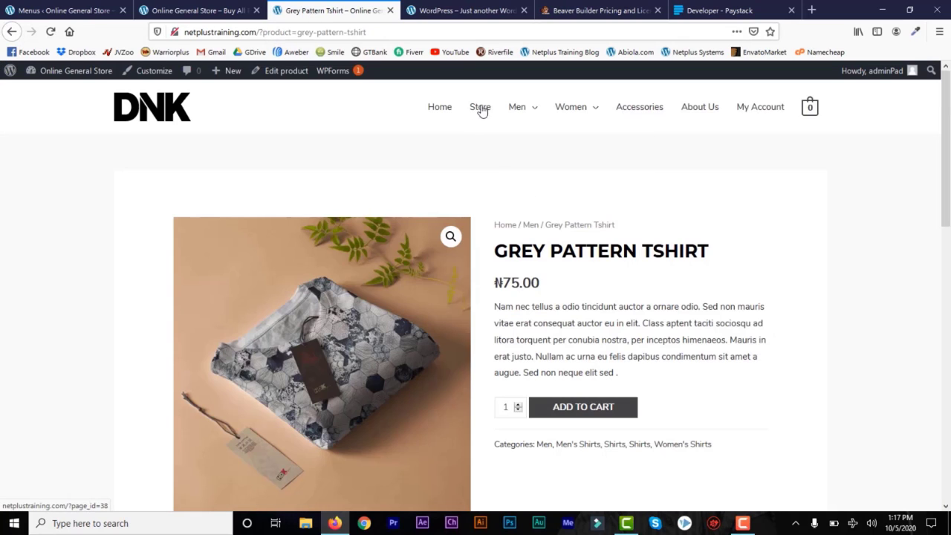
{"action": "mouse_move", "coordinate": [519, 111]}
{"action": "mouse_move", "coordinate": [576, 113]}
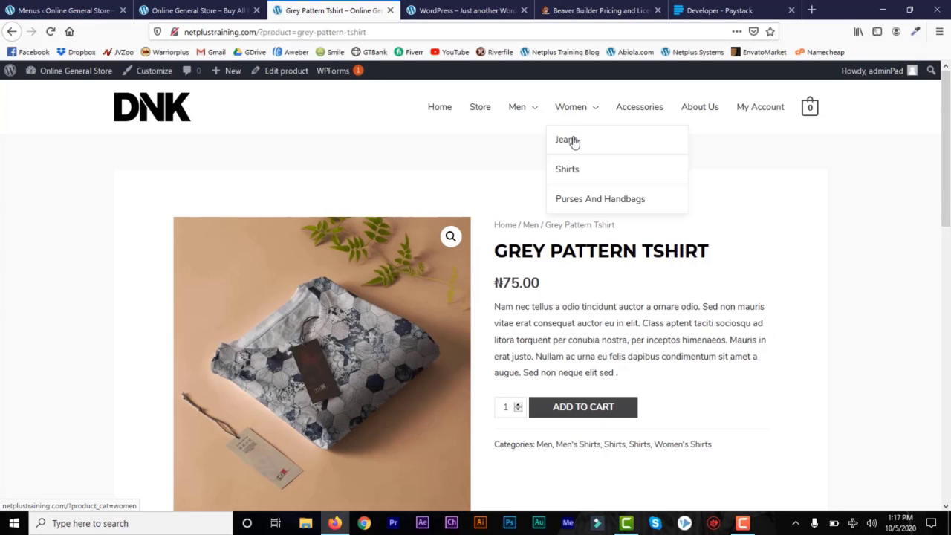
{"action": "right_click", "coordinate": [571, 144]}
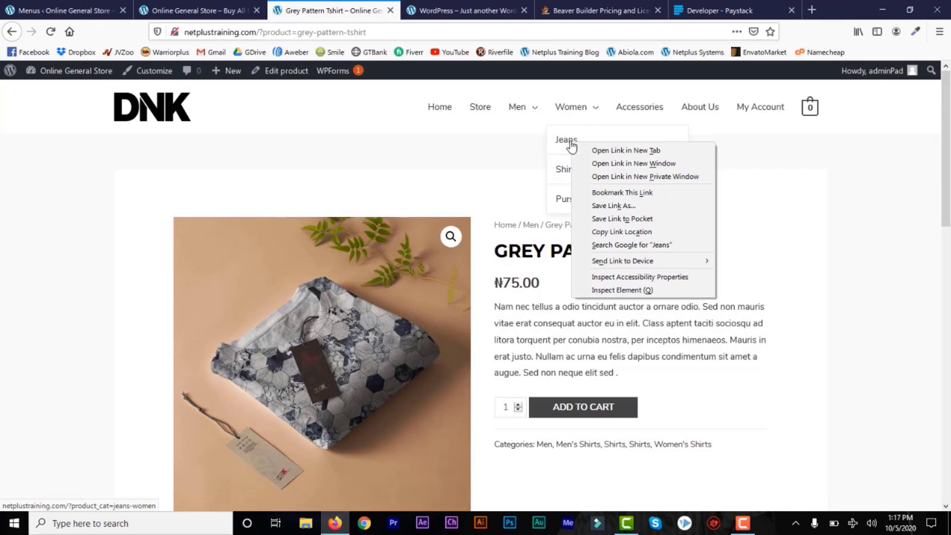
{"action": "left_click", "coordinate": [621, 232]}
{"action": "left_click", "coordinate": [186, 11]}
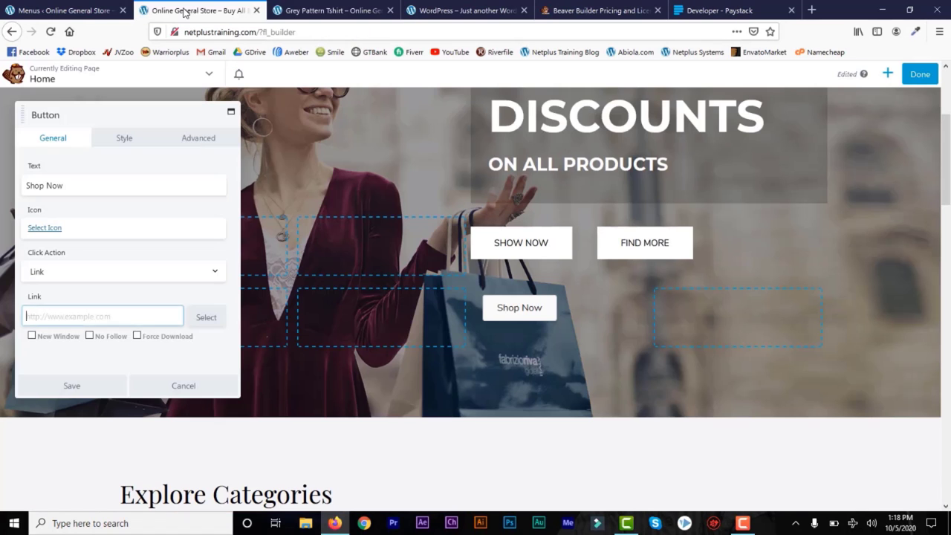
{"action": "key", "text": "ctrl+v"}
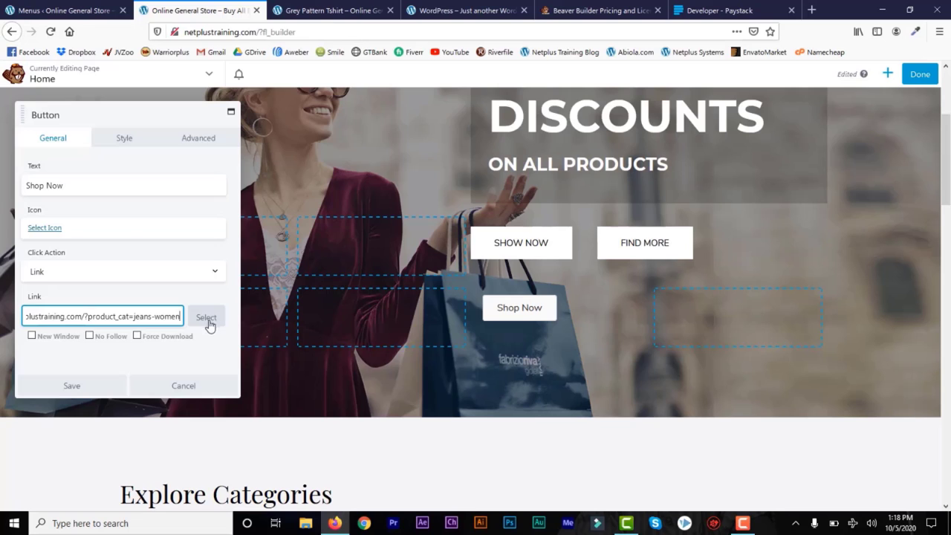
Give the Shop Now button a custom width of 300 px and center its alignment.
{"action": "left_click", "coordinate": [124, 135]}
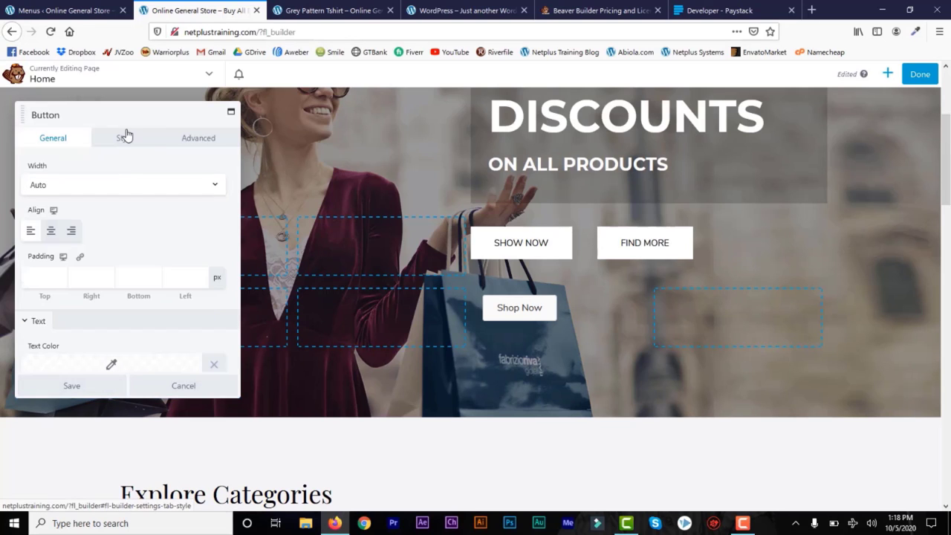
{"action": "left_click", "coordinate": [205, 190]}
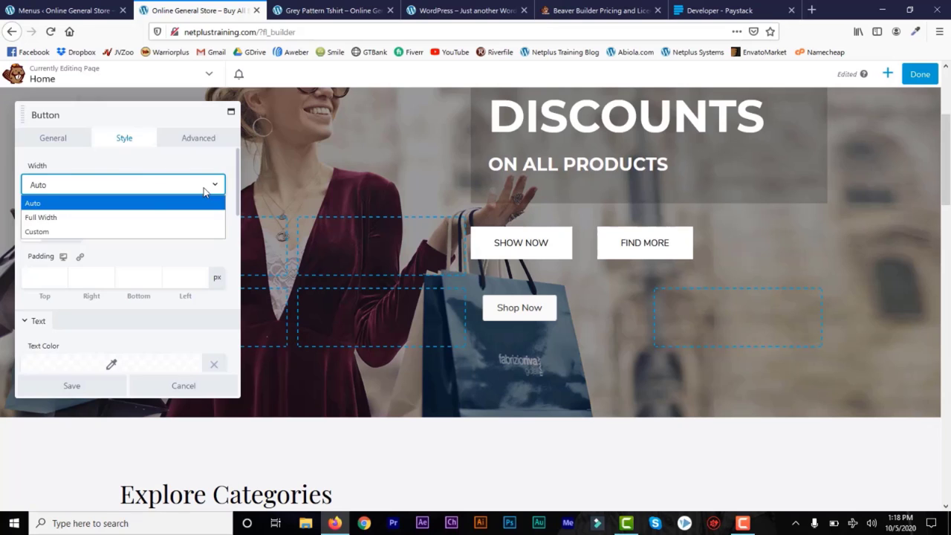
{"action": "left_click", "coordinate": [137, 232]}
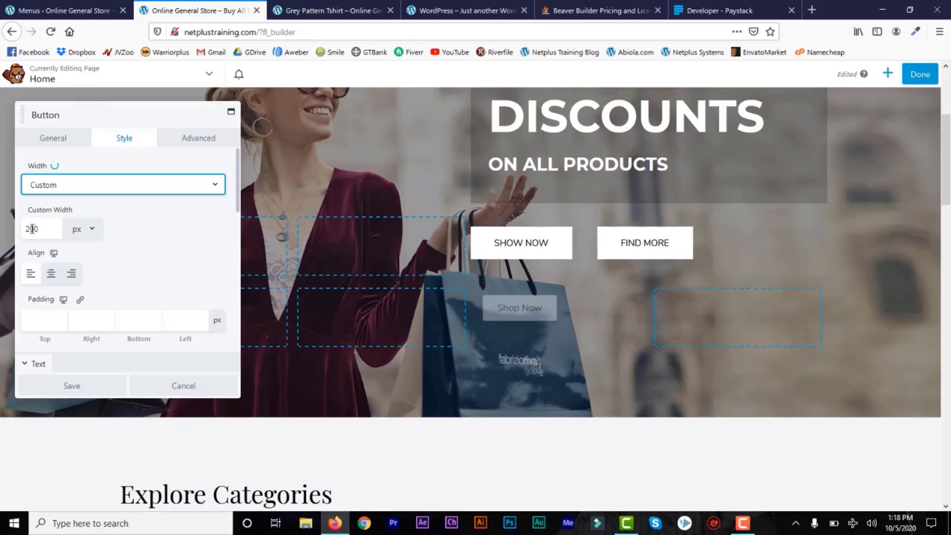
{"action": "left_click_drag", "start_coordinate": [32, 229], "coordinate": [24, 229]}
{"action": "type", "text": "3"}
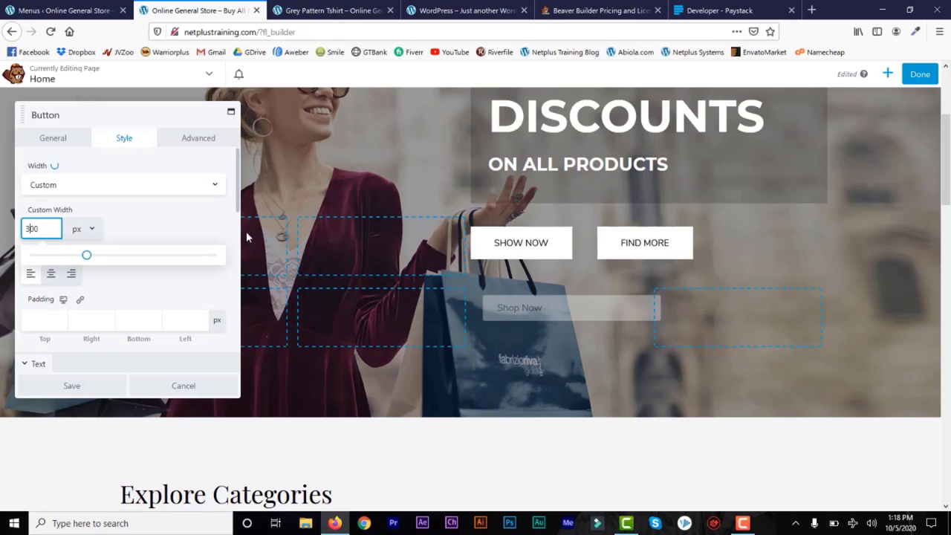
{"action": "left_click", "coordinate": [51, 273]}
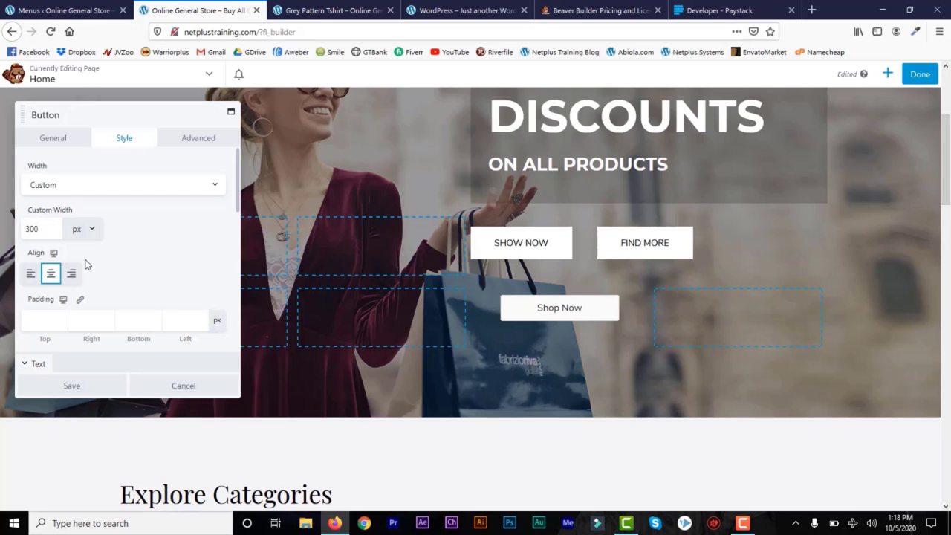
Align the hero banner's Shop Now button to the left and set its padding to 10 px on all four sides.
{"action": "left_click", "coordinate": [31, 274]}
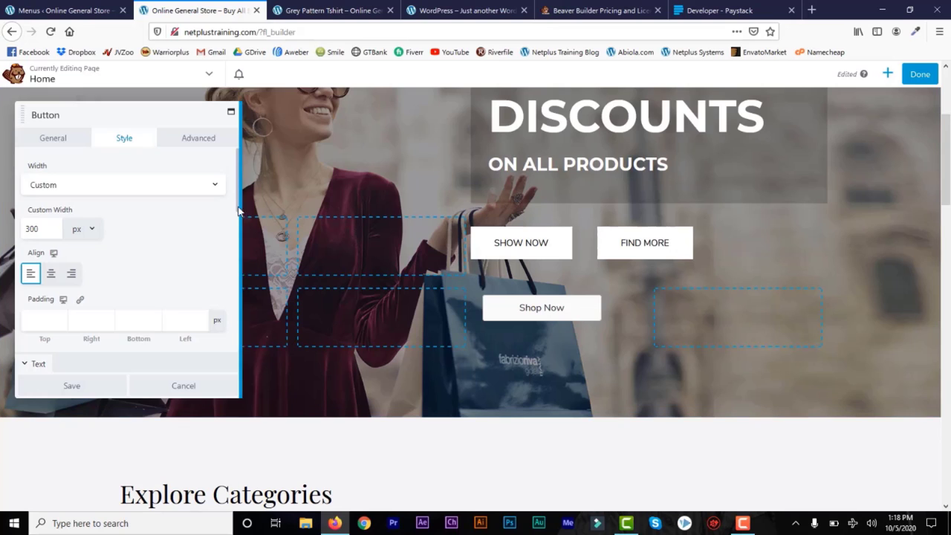
{"action": "scroll", "coordinate": [33, 230], "scroll_direction": "down", "scroll_amount": 3}
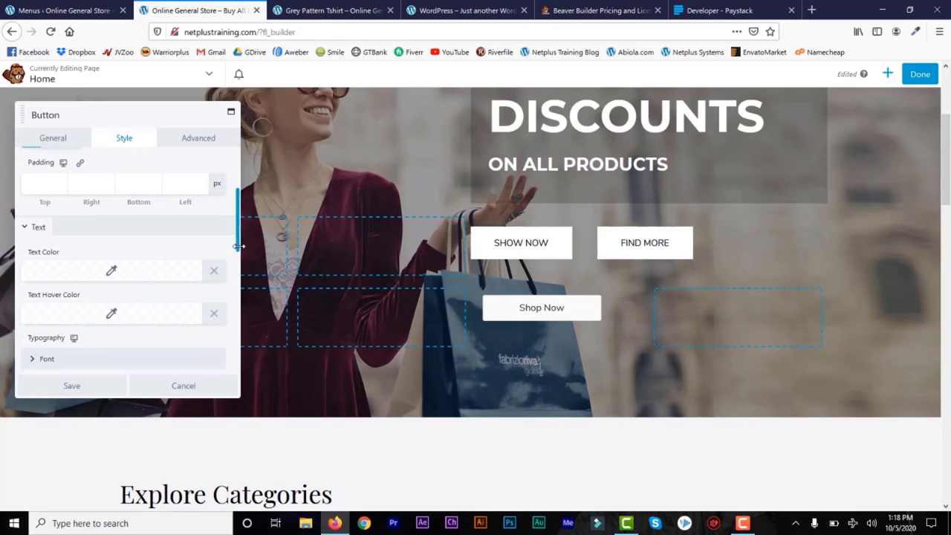
{"action": "left_click", "coordinate": [49, 185]}
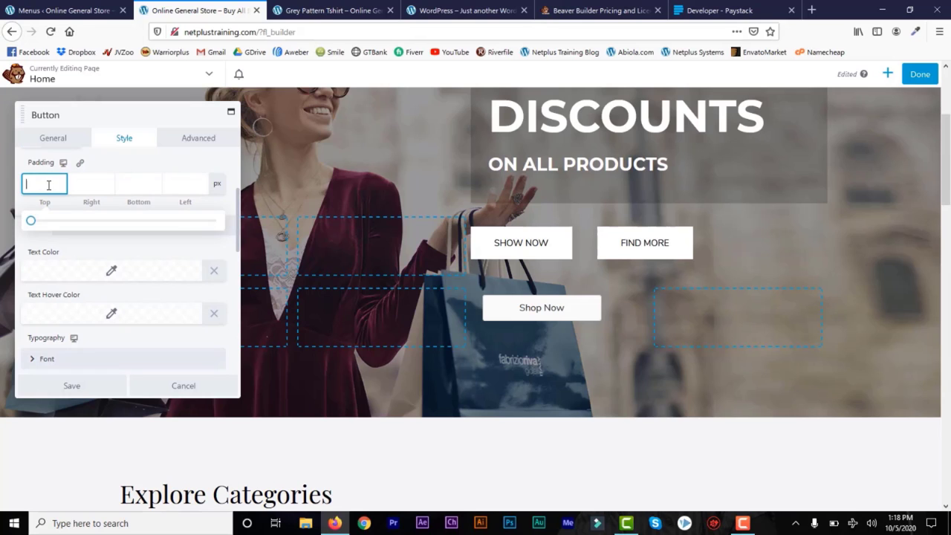
{"action": "type", "text": "10"}
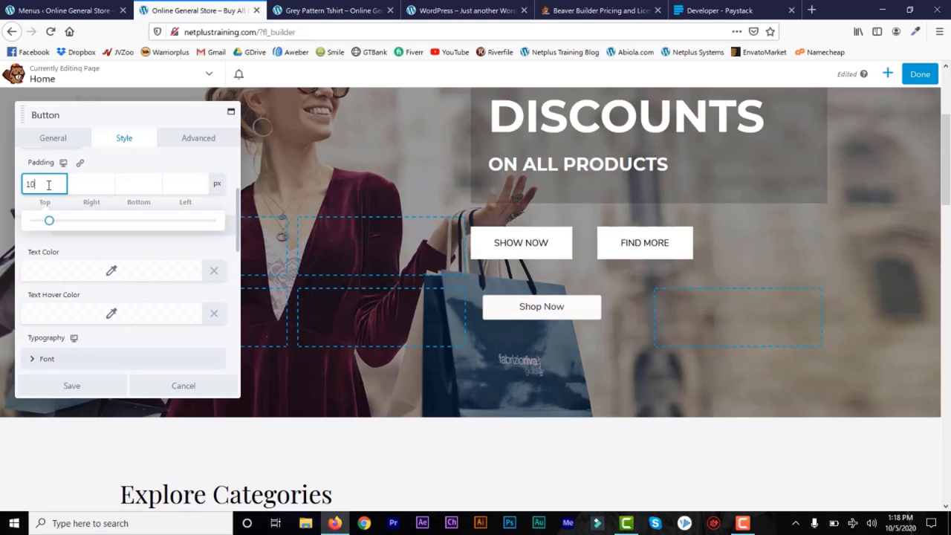
{"action": "left_click", "coordinate": [99, 187]}
{"action": "type", "text": "10"}
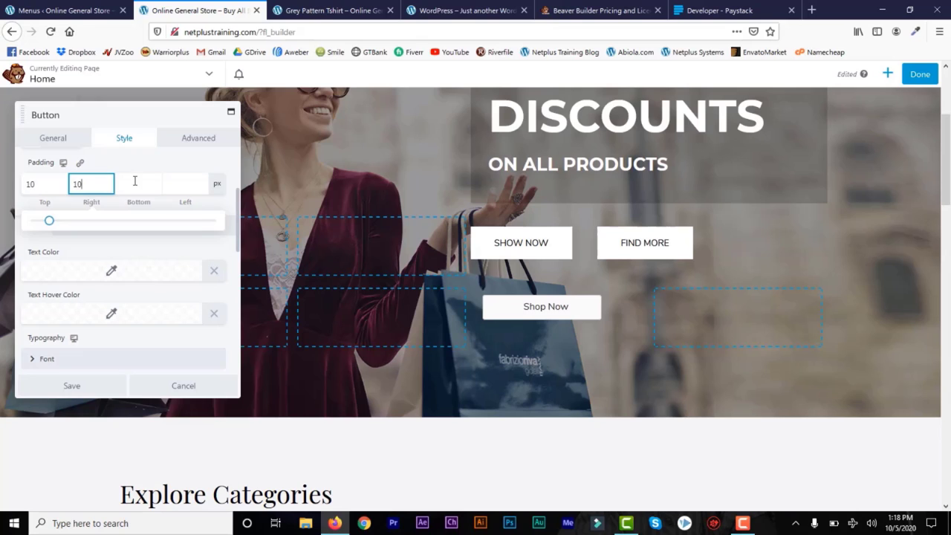
{"action": "left_click", "coordinate": [134, 182]}
{"action": "type", "text": "10"}
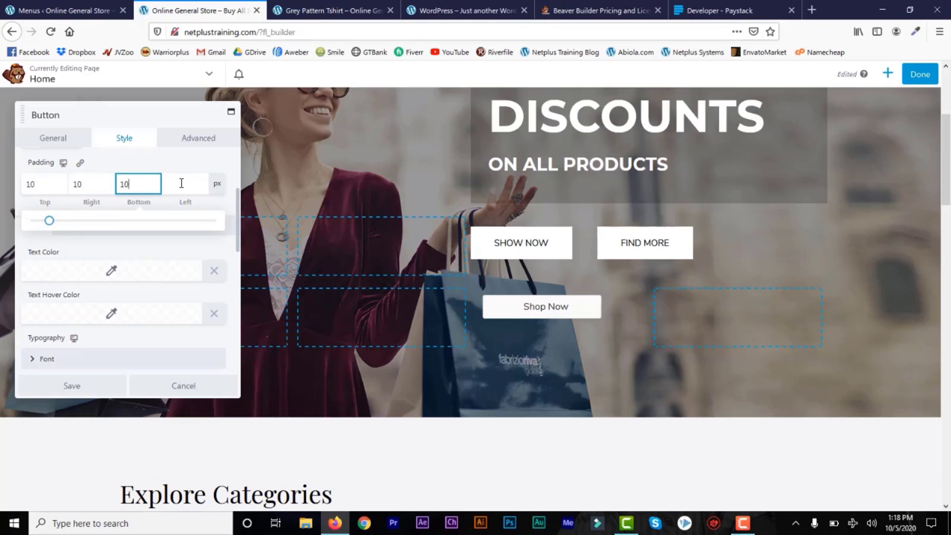
{"action": "left_click", "coordinate": [181, 182]}
{"action": "type", "text": "10"}
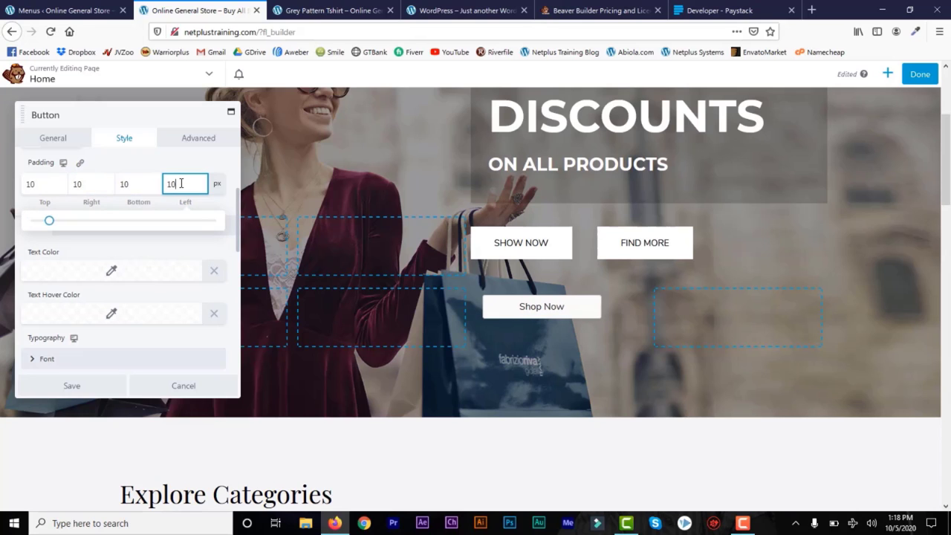
Clear the button's padding values, link the four sides, set them all to 10 px together, and unlink them again.
{"action": "key", "text": "BackSpace"}
{"action": "key", "text": "shift+Tab"}
{"action": "key", "text": "BackSpace"}
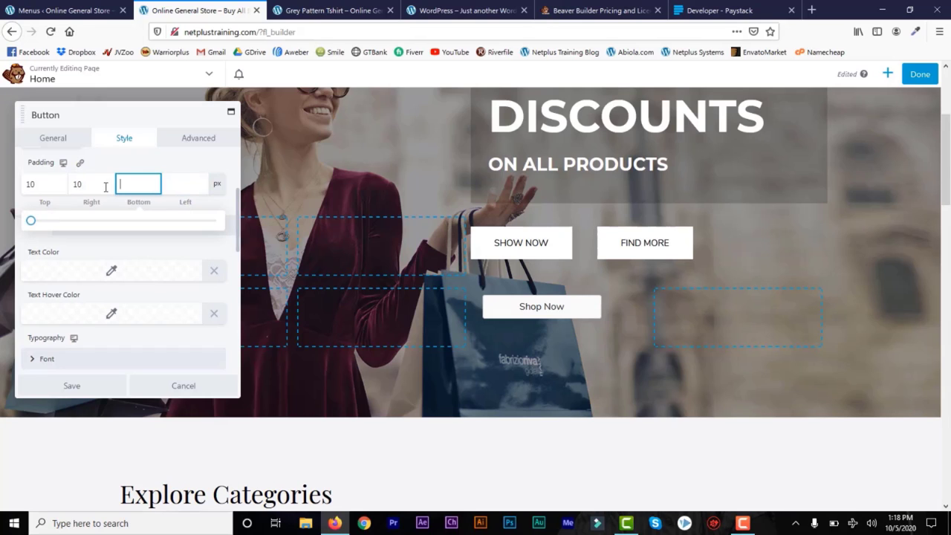
{"action": "key", "text": "shift+Tab"}
{"action": "key", "text": "BackSpace"}
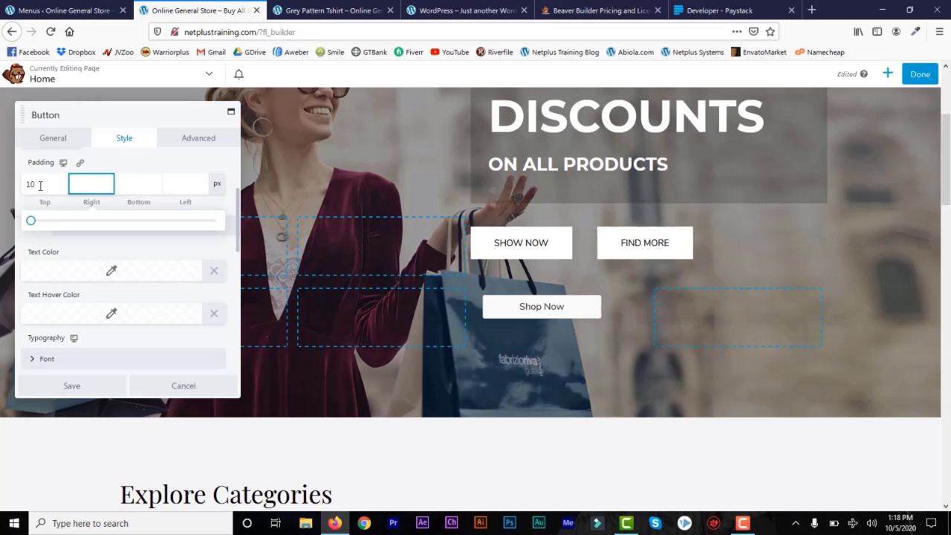
{"action": "key", "text": "shift+Tab"}
{"action": "key", "text": "BackSpace"}
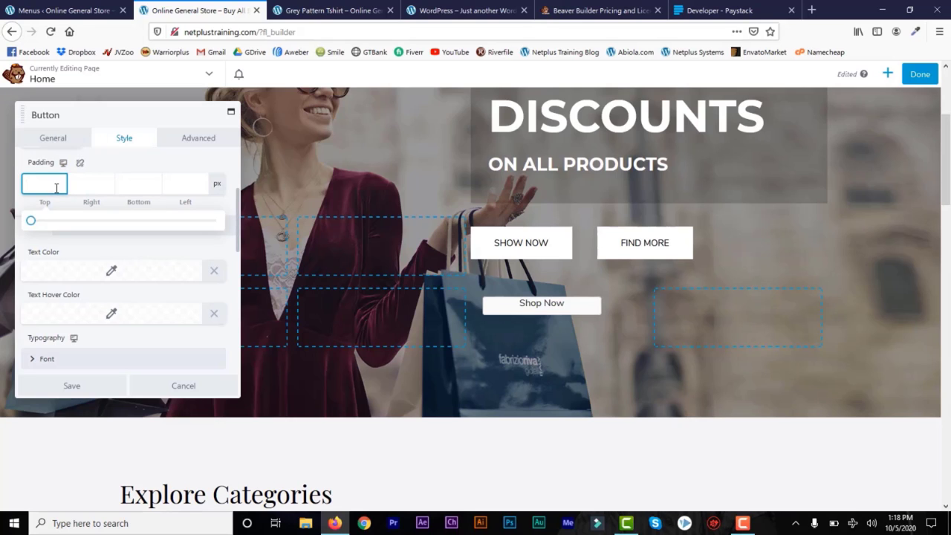
{"action": "type", "text": "10"}
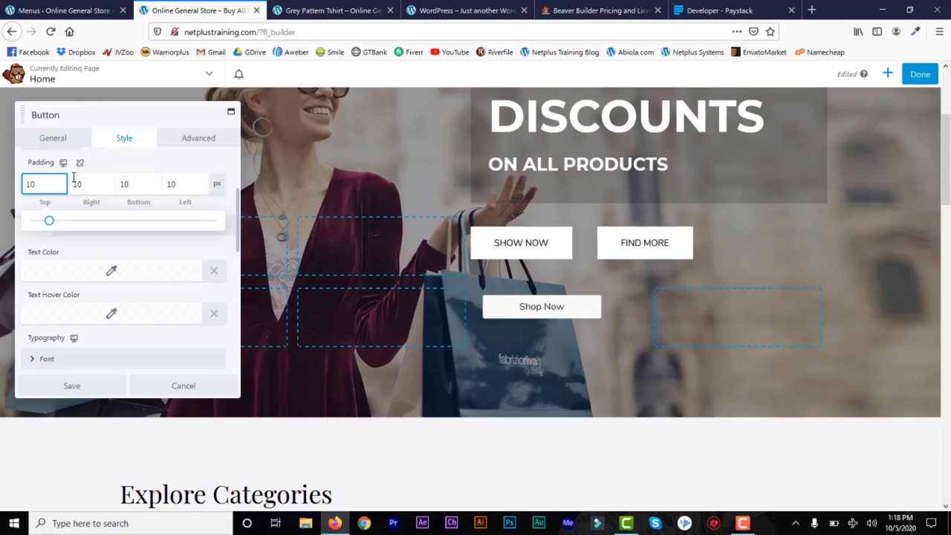
{"action": "left_click", "coordinate": [81, 168]}
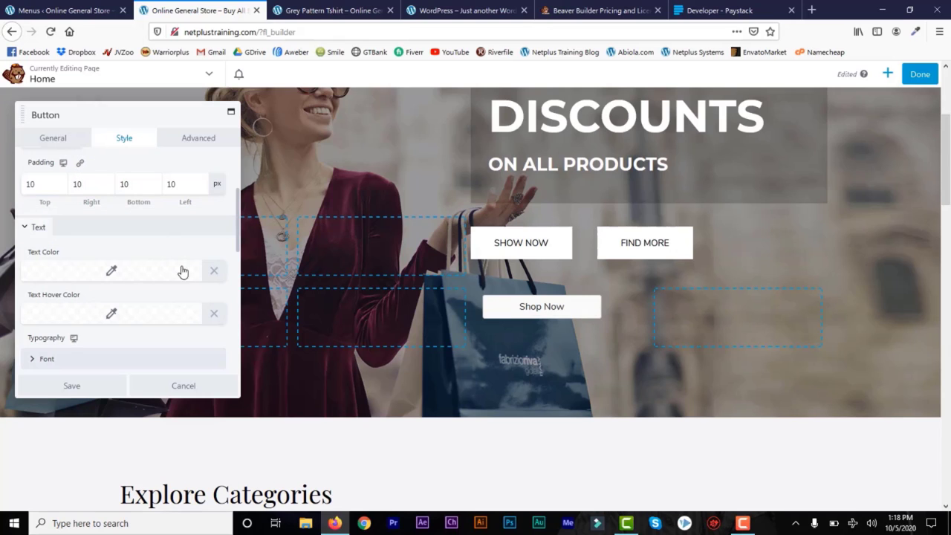
Set the Shop Now button's text color to blue, #0e00d8.
{"action": "left_click", "coordinate": [112, 275]}
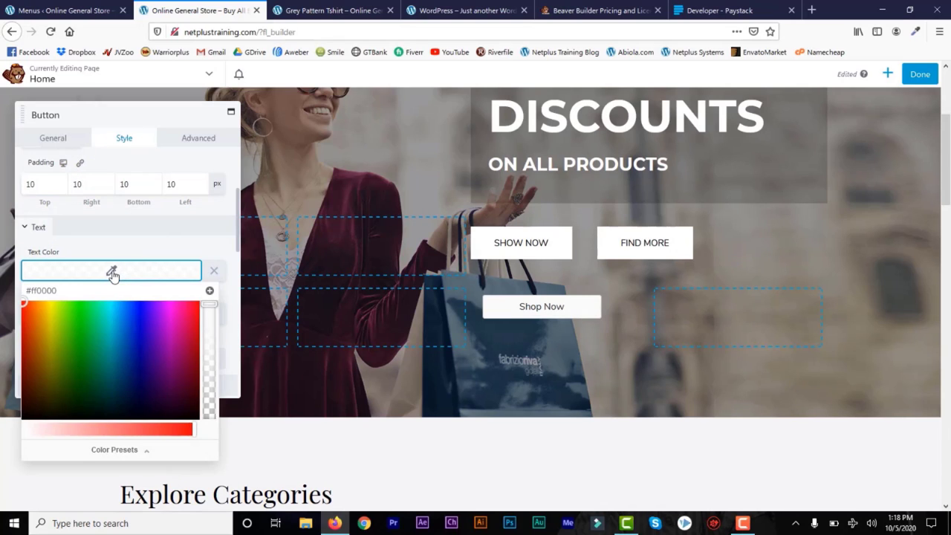
{"action": "left_click", "coordinate": [129, 343]}
{"action": "left_click", "coordinate": [142, 319]}
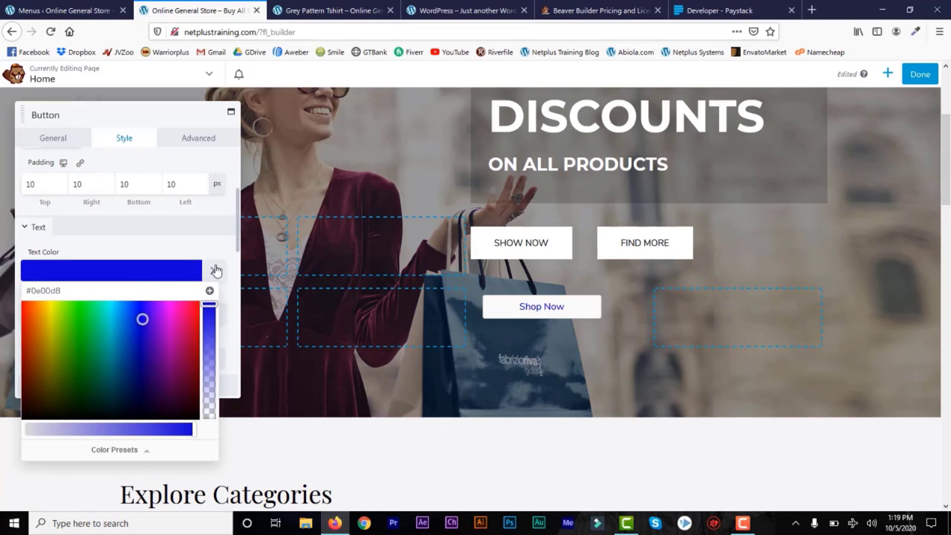
{"action": "left_click", "coordinate": [167, 273]}
{"action": "left_click", "coordinate": [167, 273]}
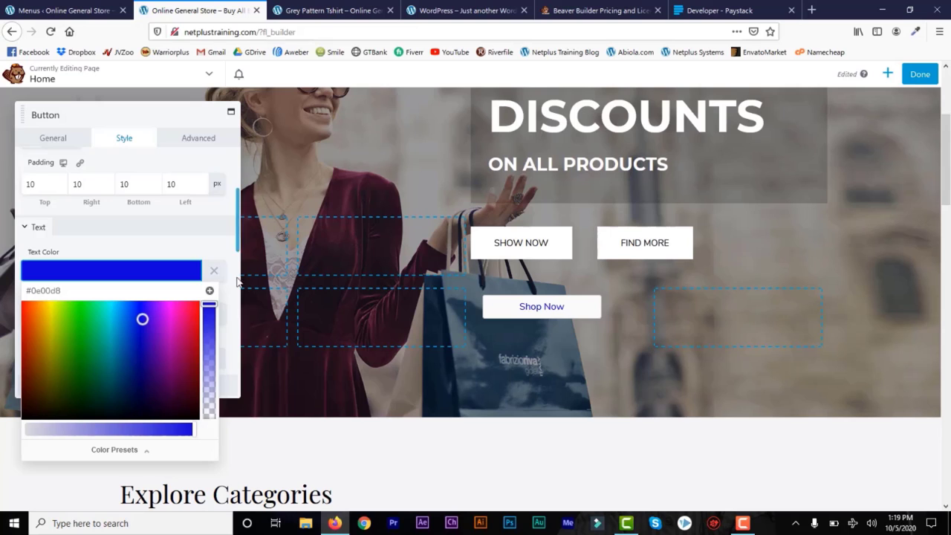
Look over the button's font typography options and discard the new Shop Now button by cancelling its settings.
{"action": "scroll", "coordinate": [236, 246], "scroll_direction": "down", "scroll_amount": 3}
{"action": "left_click", "coordinate": [32, 211]}
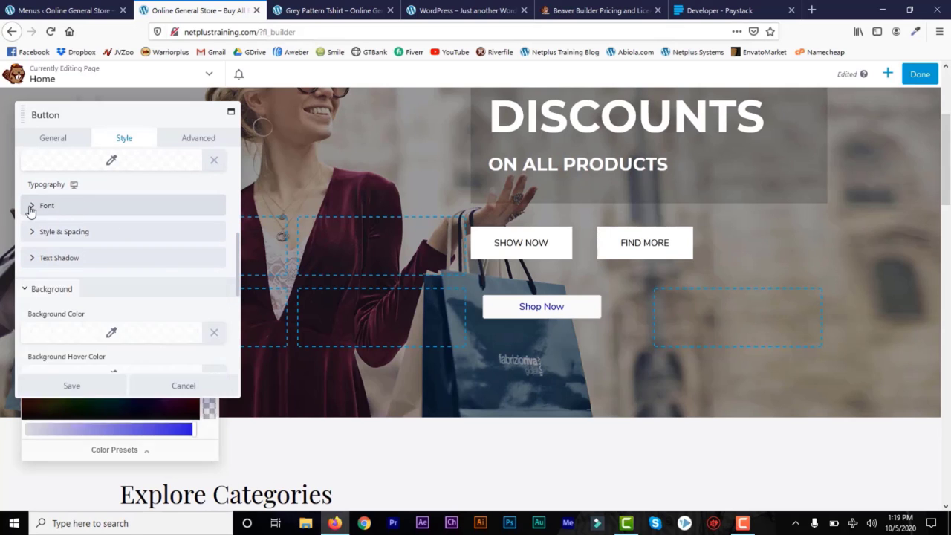
{"action": "left_click", "coordinate": [31, 212]}
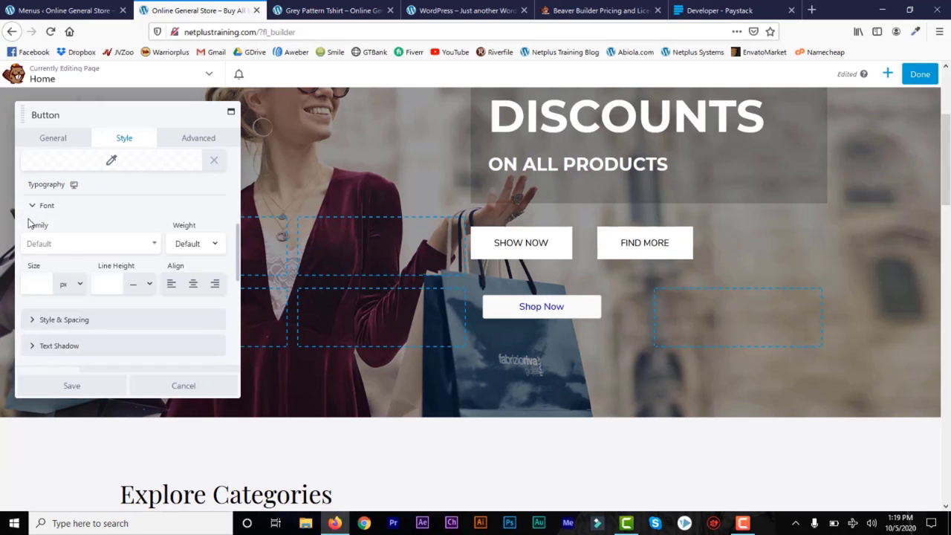
{"action": "left_click", "coordinate": [31, 209]}
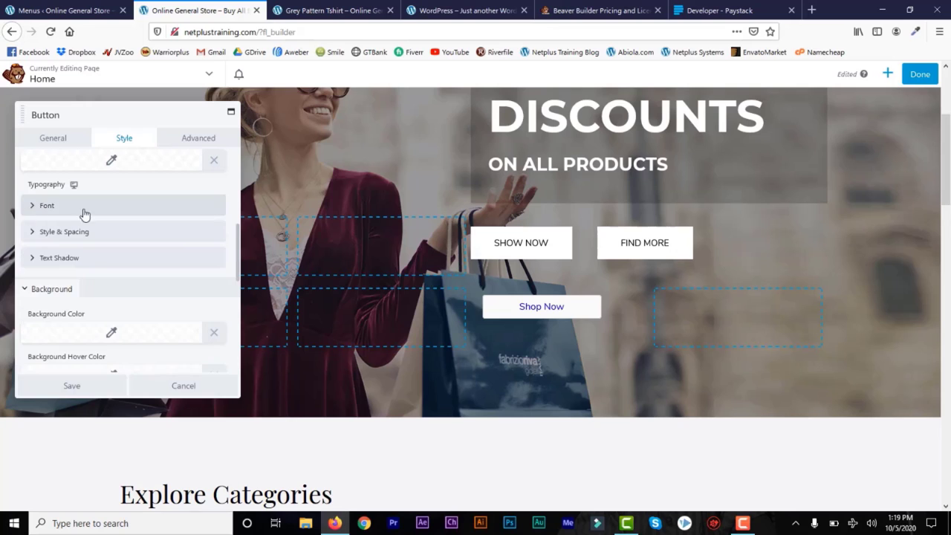
{"action": "left_click", "coordinate": [184, 387]}
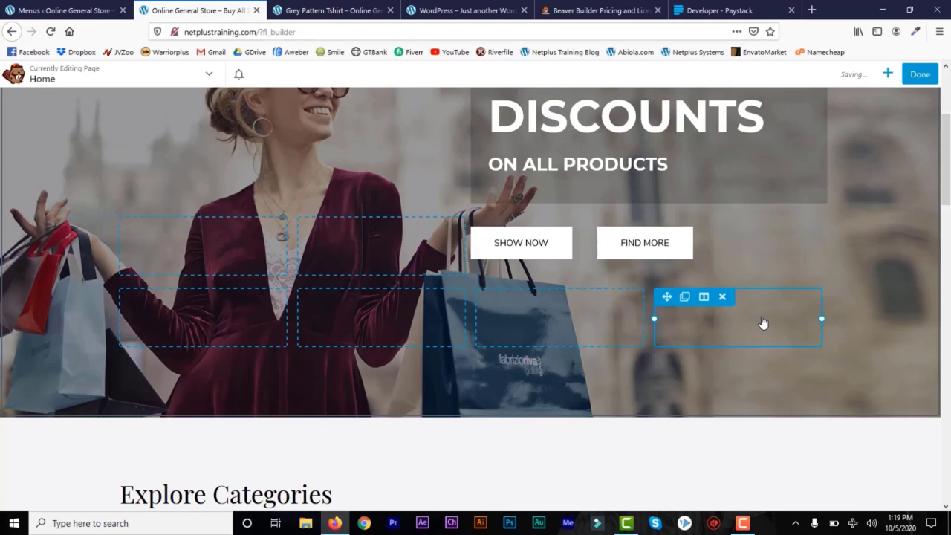
Delete all four empty columns in the row below the SHOW NOW and FIND MORE buttons in the hero banner.
{"action": "left_click", "coordinate": [723, 297]}
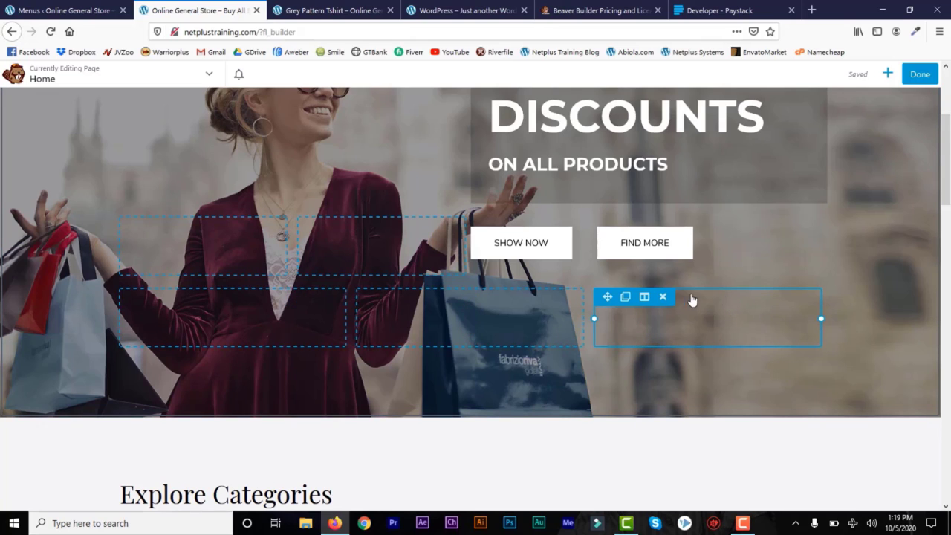
{"action": "left_click", "coordinate": [665, 298]}
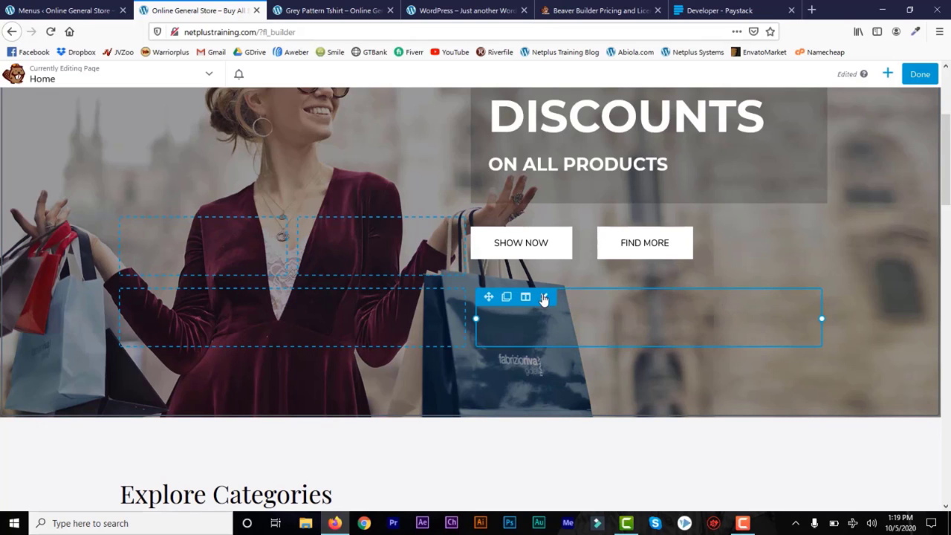
{"action": "left_click", "coordinate": [546, 297]}
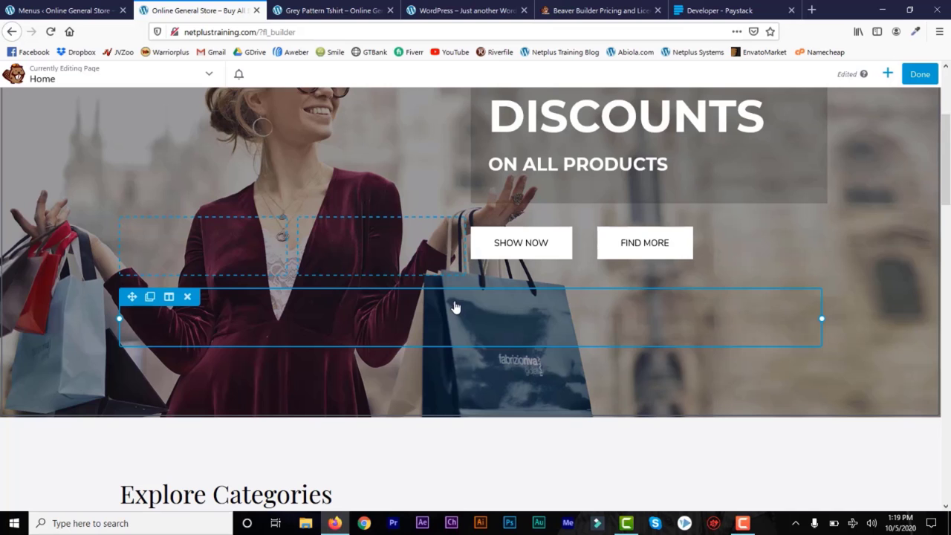
{"action": "left_click", "coordinate": [187, 297]}
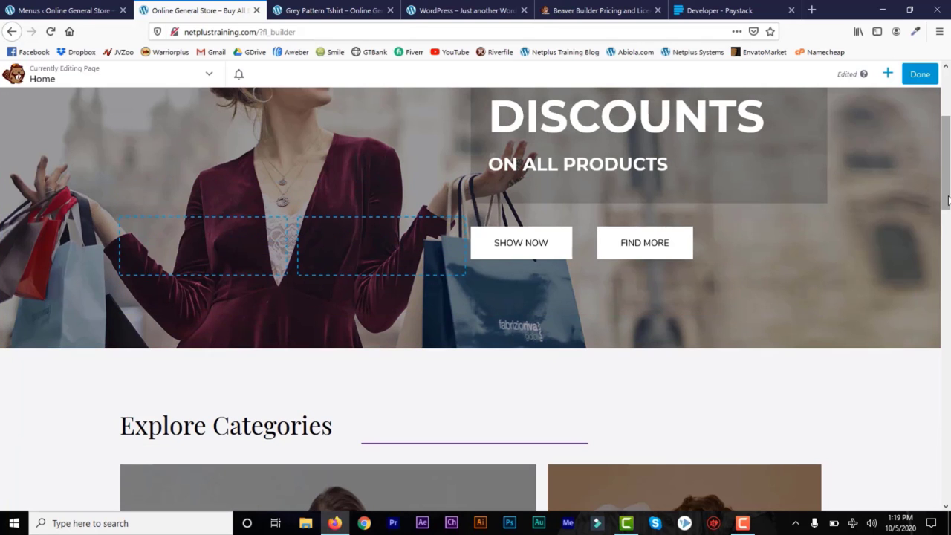
Look over the Explore Categories heading's separator settings and the list of standard modules, leaving both without changes.
{"action": "scroll", "coordinate": [775, 201], "scroll_direction": "down", "scroll_amount": 4}
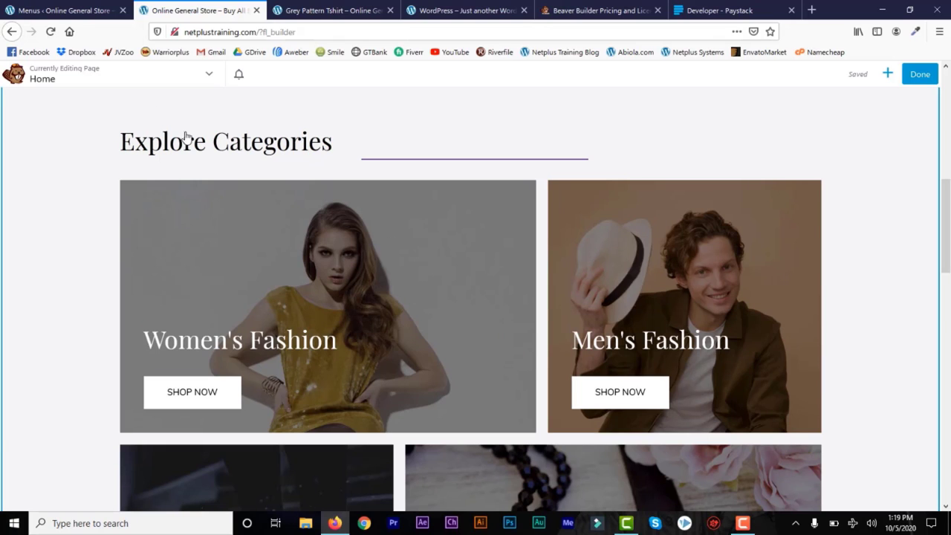
{"action": "mouse_move", "coordinate": [187, 149]}
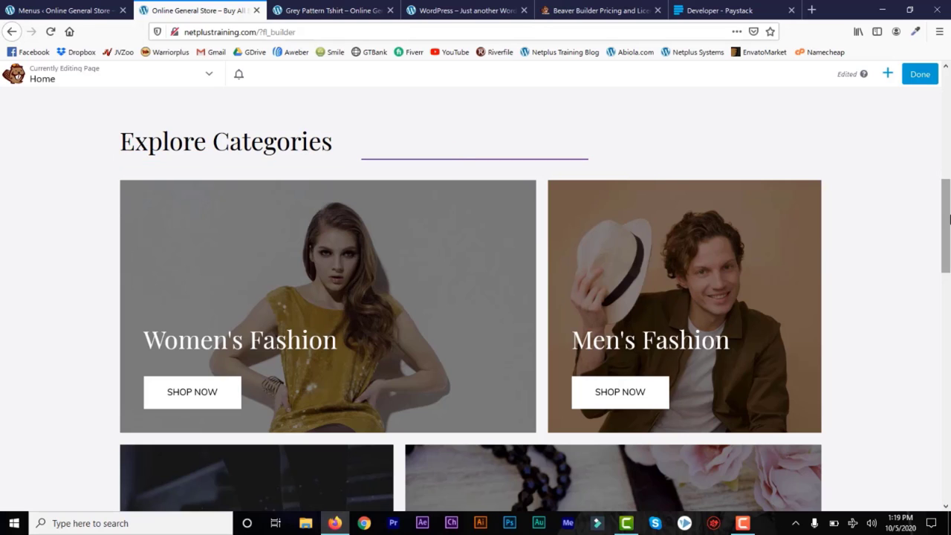
{"action": "mouse_move", "coordinate": [265, 144]}
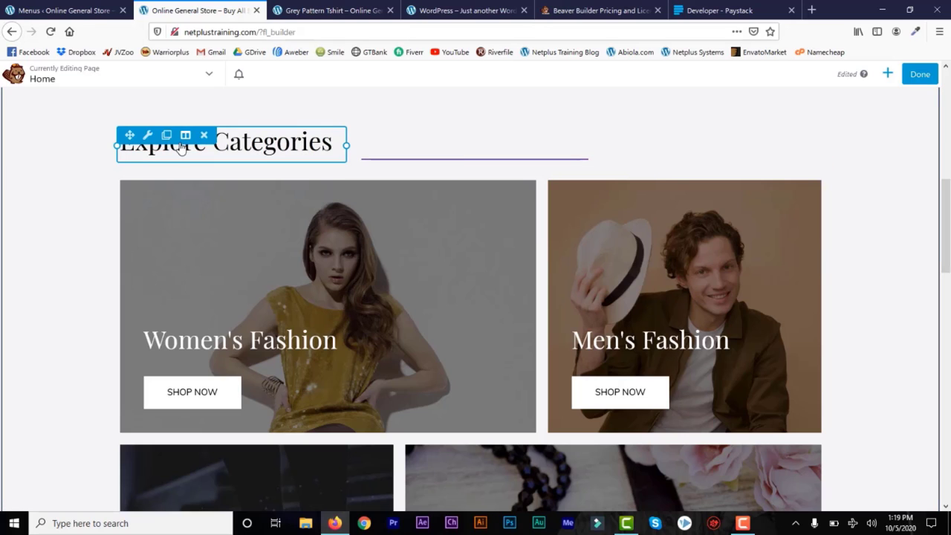
{"action": "left_click", "coordinate": [147, 136]}
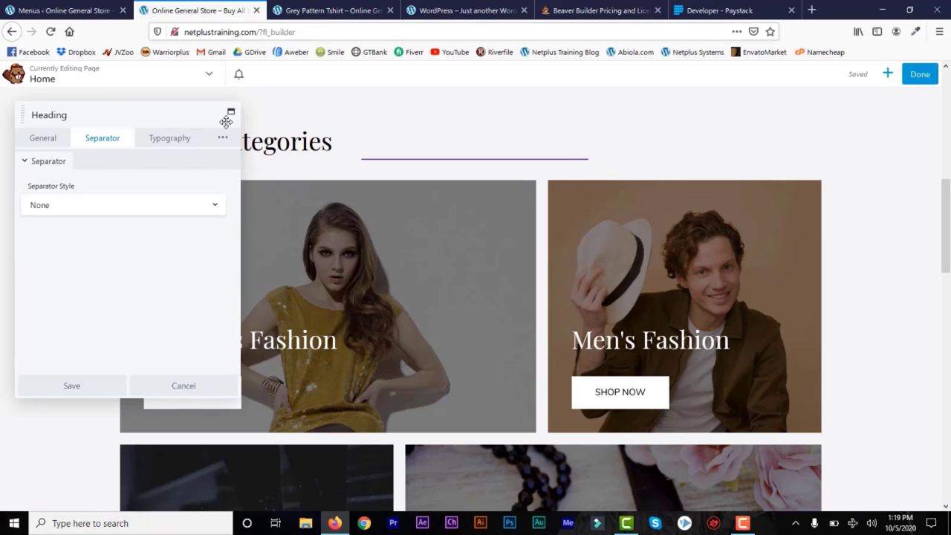
{"action": "left_click", "coordinate": [184, 388]}
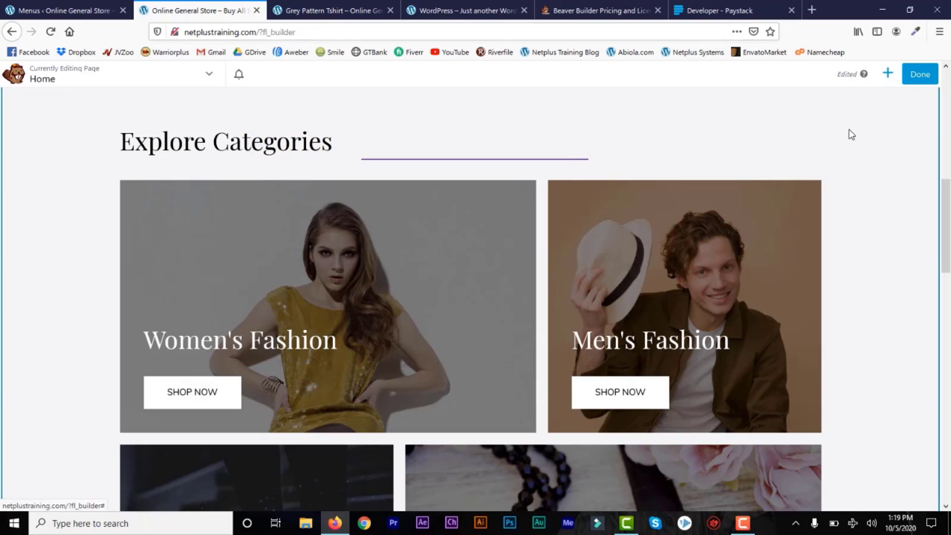
{"action": "left_click", "coordinate": [887, 75]}
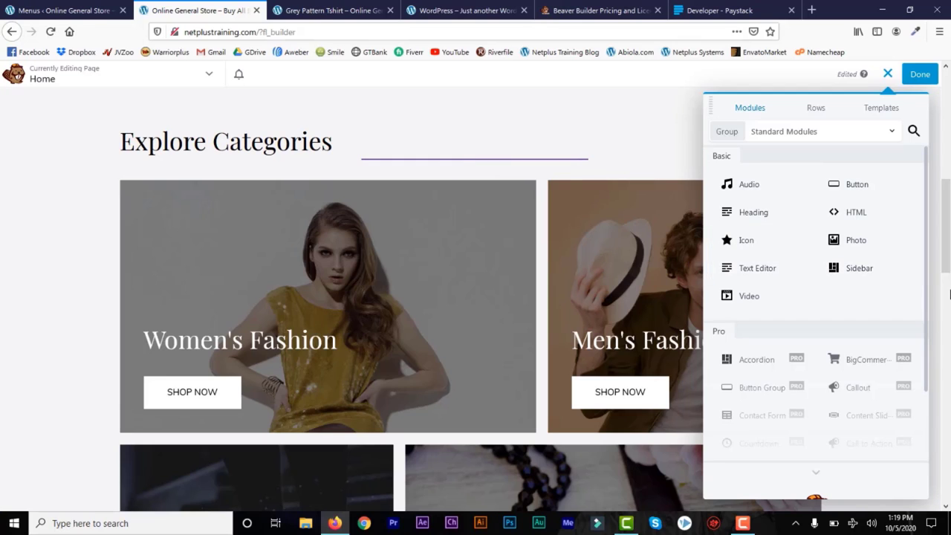
{"action": "left_click", "coordinate": [419, 277]}
Look over the Women's Fashion heading's general settings, including its text, link and description, and close them without changes.
{"action": "left_click", "coordinate": [179, 335]}
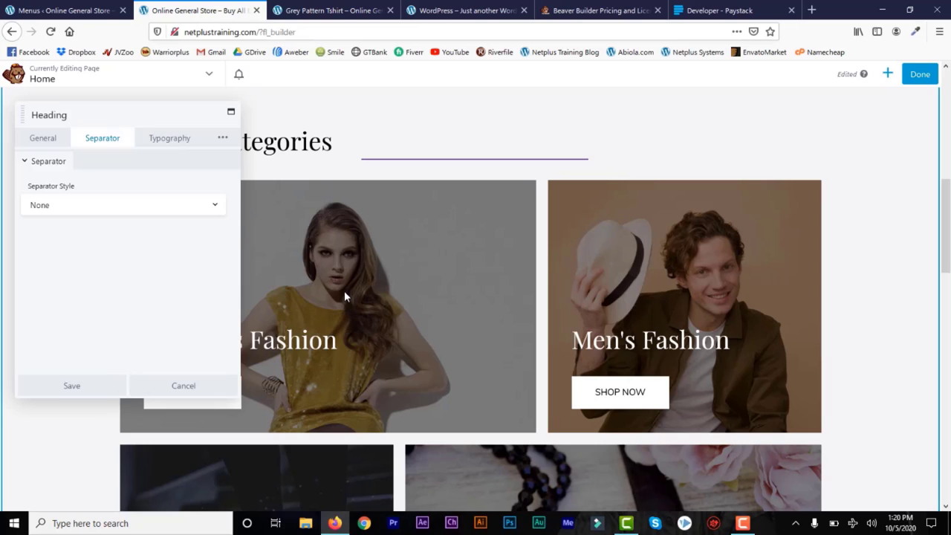
{"action": "left_click", "coordinate": [42, 144]}
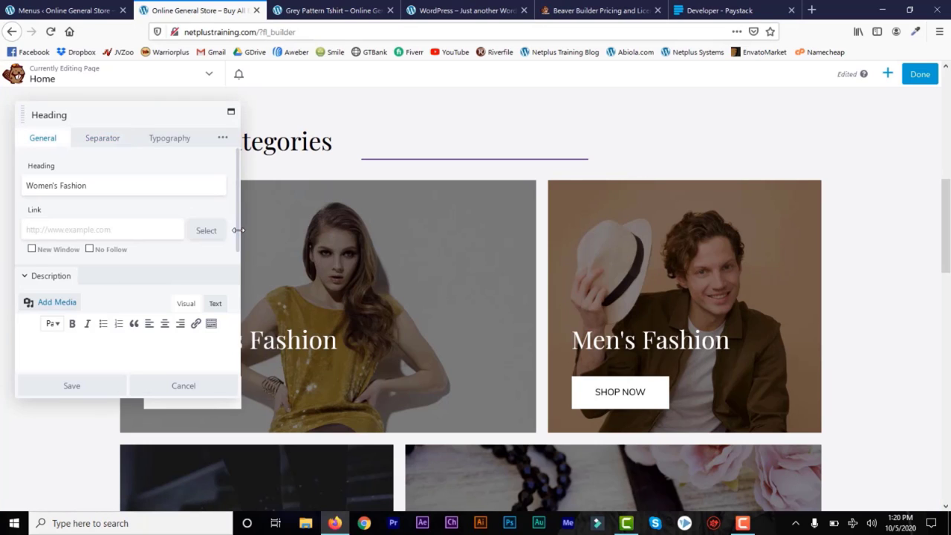
{"action": "scroll", "coordinate": [236, 242], "scroll_direction": "down", "scroll_amount": 2}
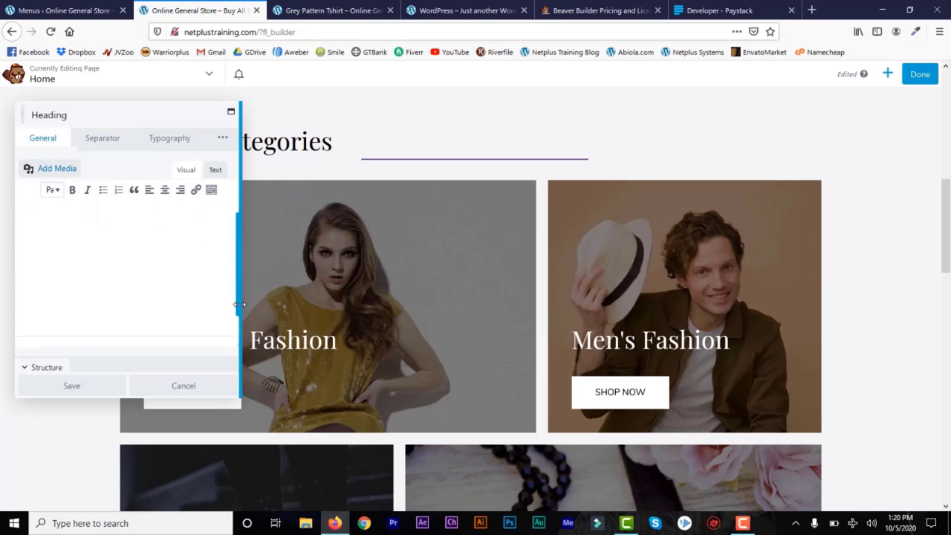
{"action": "scroll", "coordinate": [209, 289], "scroll_direction": "up", "scroll_amount": 1}
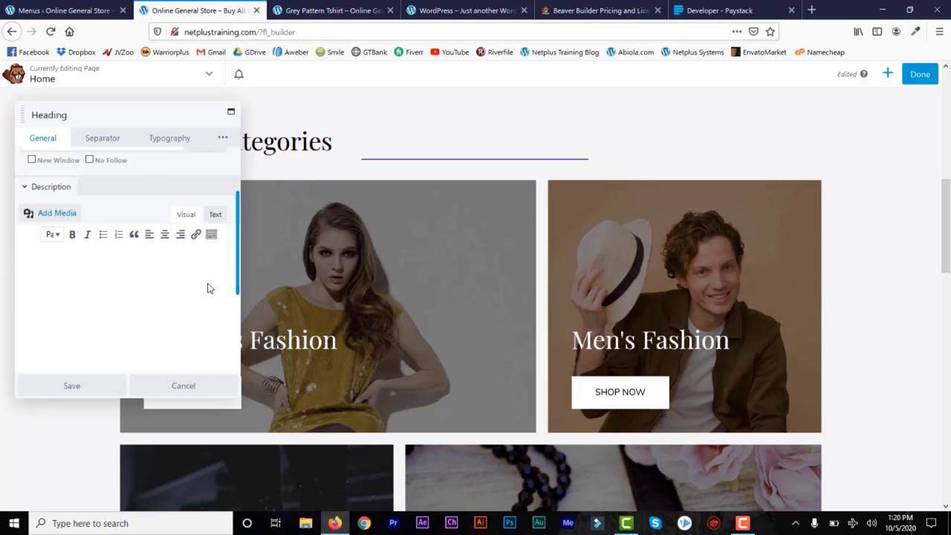
{"action": "scroll", "coordinate": [237, 293], "scroll_direction": "down", "scroll_amount": 3}
{"action": "left_click", "coordinate": [186, 390]}
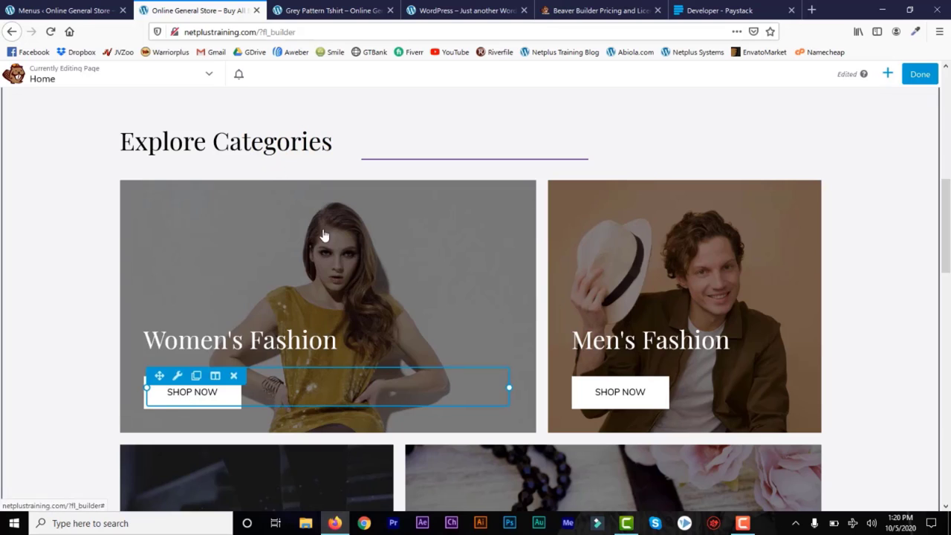
{"action": "mouse_move", "coordinate": [362, 351]}
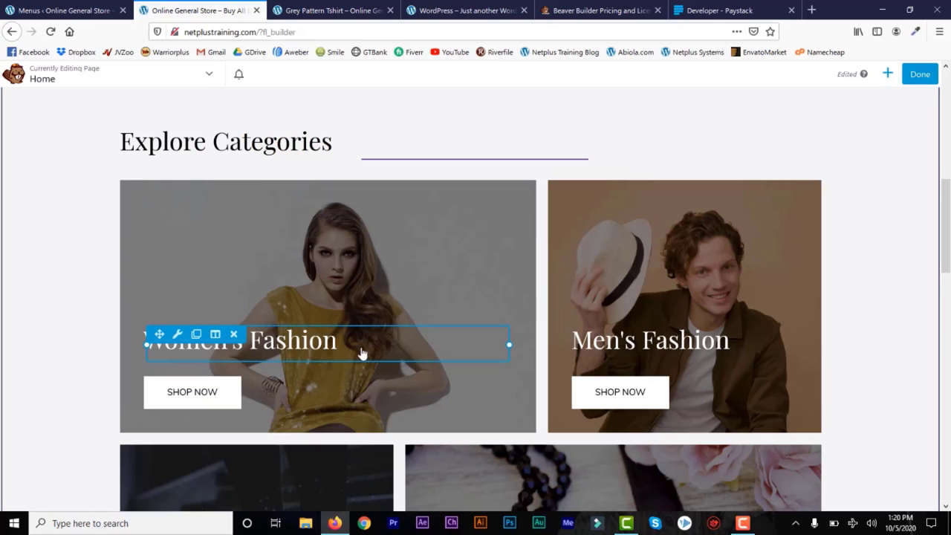
Replace the Women's Fashion column's background photo with the black over-the-shoulder bag image from the media library and save the column settings.
{"action": "left_click", "coordinate": [217, 336]}
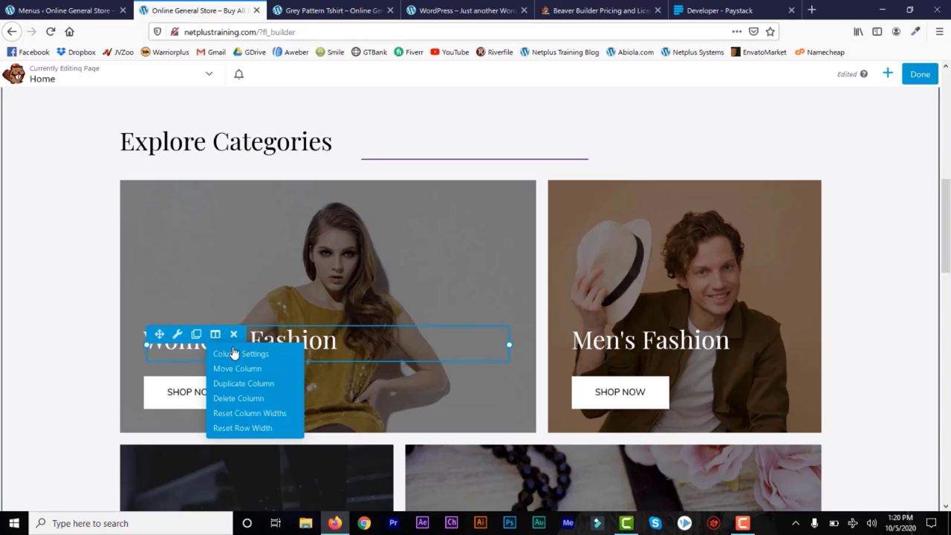
{"action": "left_click", "coordinate": [237, 355]}
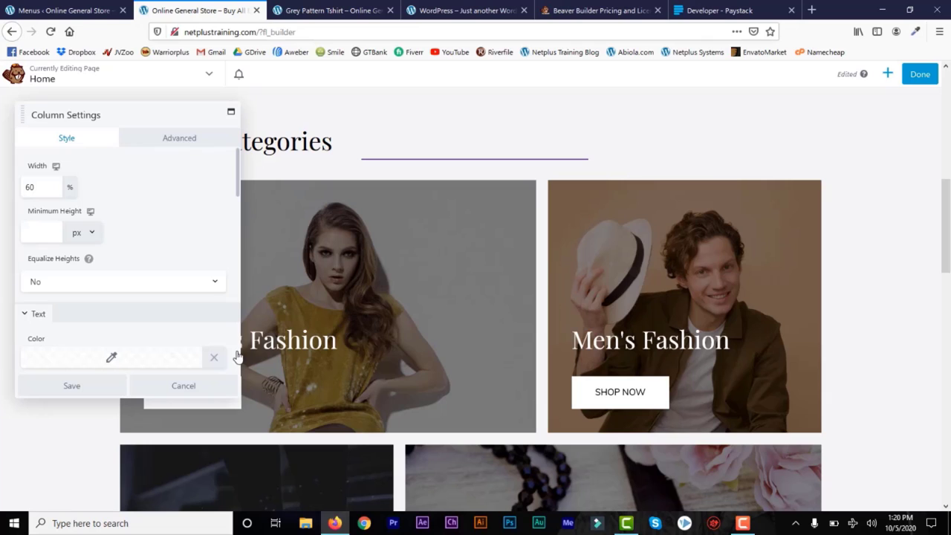
{"action": "left_click_drag", "start_coordinate": [237, 182], "coordinate": [170, 259]}
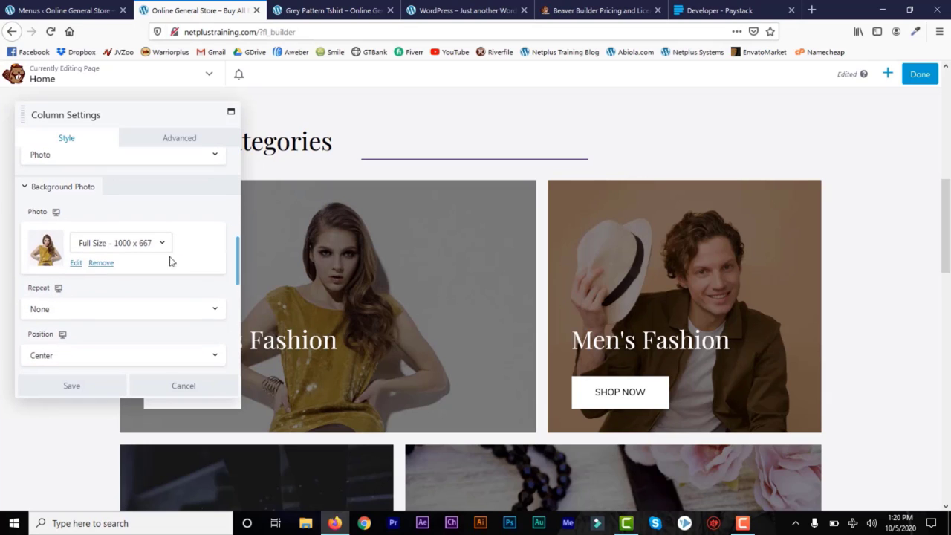
{"action": "left_click", "coordinate": [76, 265]}
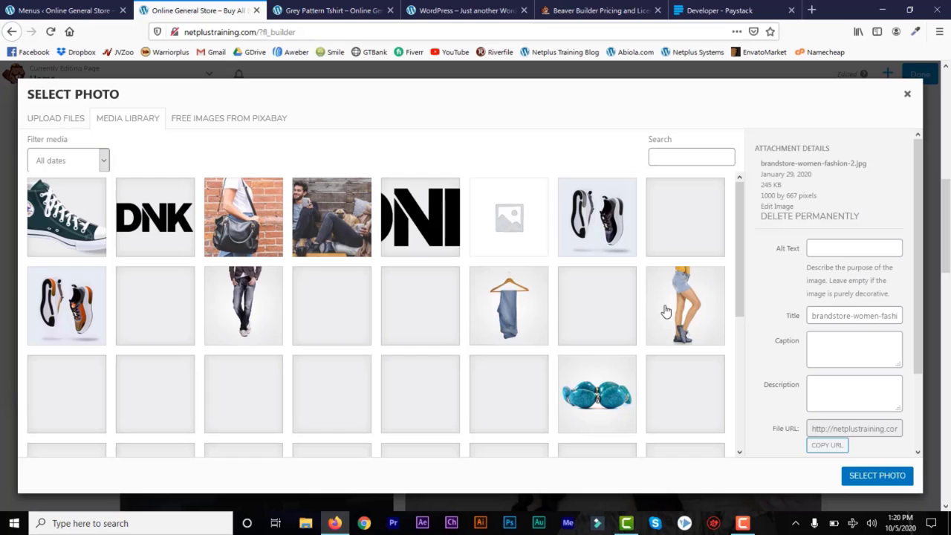
{"action": "left_click", "coordinate": [253, 255]}
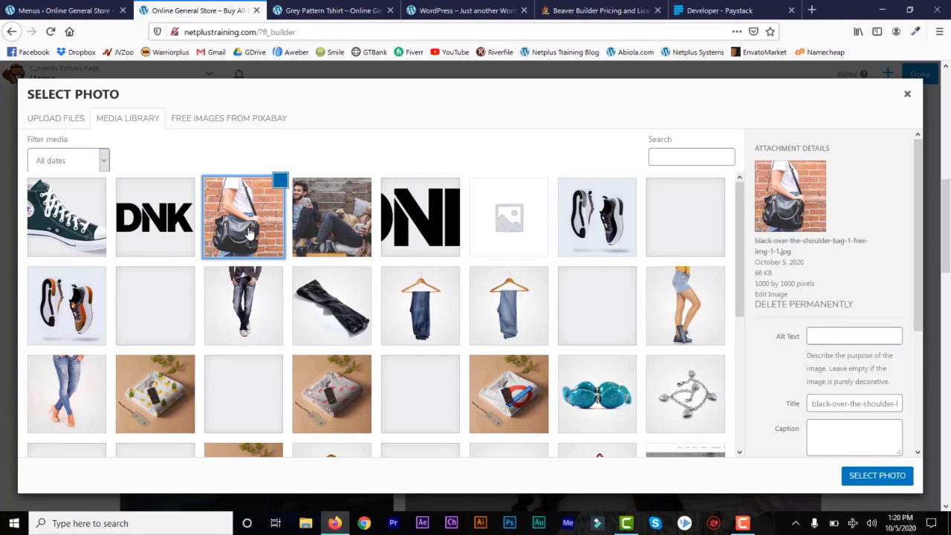
{"action": "left_click", "coordinate": [862, 478]}
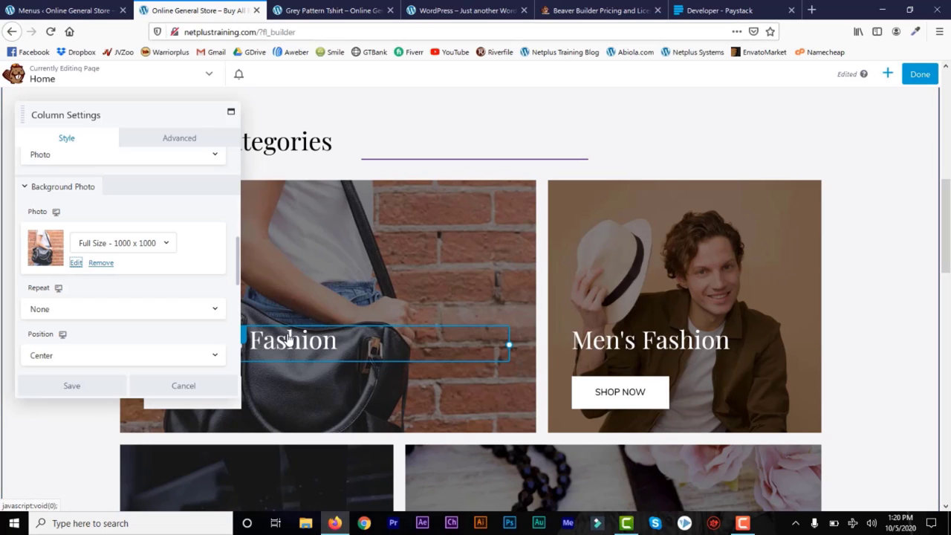
{"action": "left_click", "coordinate": [75, 387]}
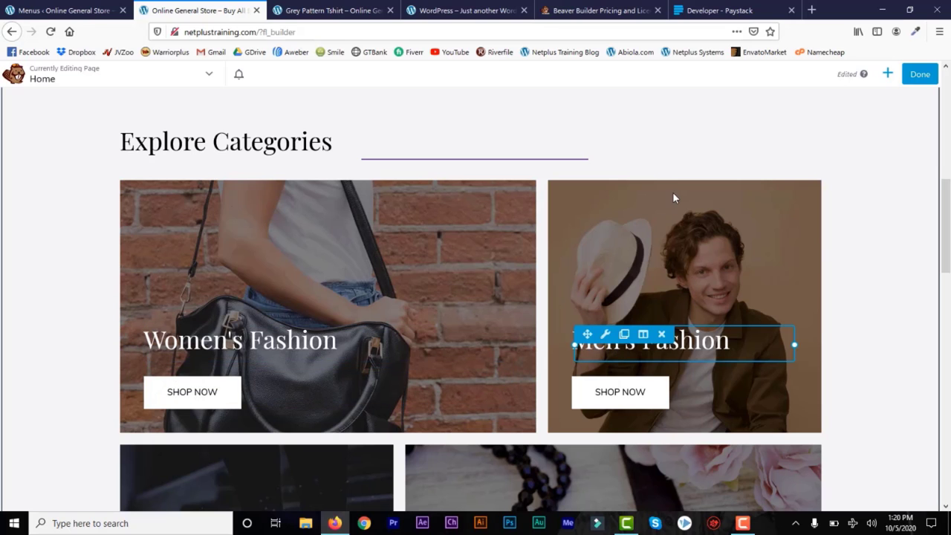
Duplicate the product grid module in the Featured Collection section.
{"action": "scroll", "coordinate": [942, 289], "scroll_direction": "down", "scroll_amount": 2}
{"action": "scroll", "coordinate": [943, 288], "scroll_direction": "down", "scroll_amount": 3}
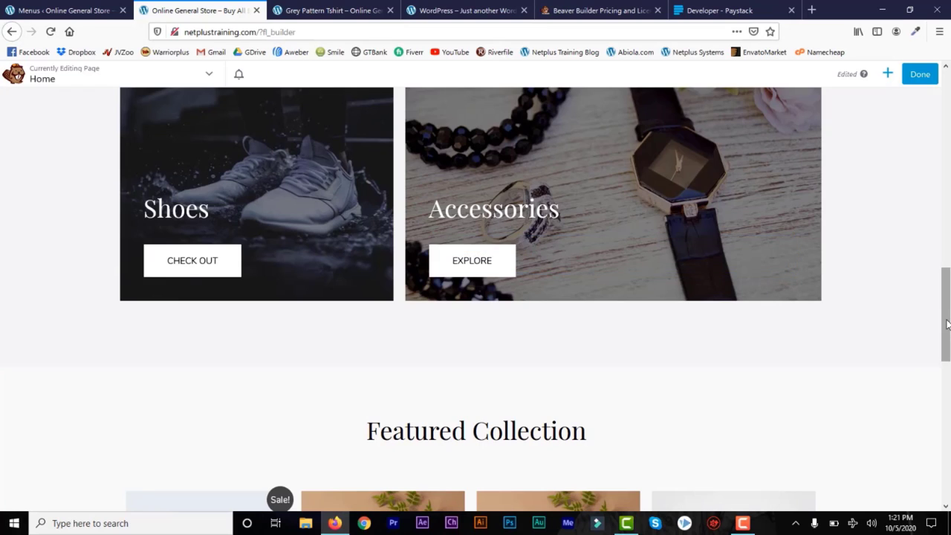
{"action": "scroll", "coordinate": [943, 312], "scroll_direction": "down", "scroll_amount": 3}
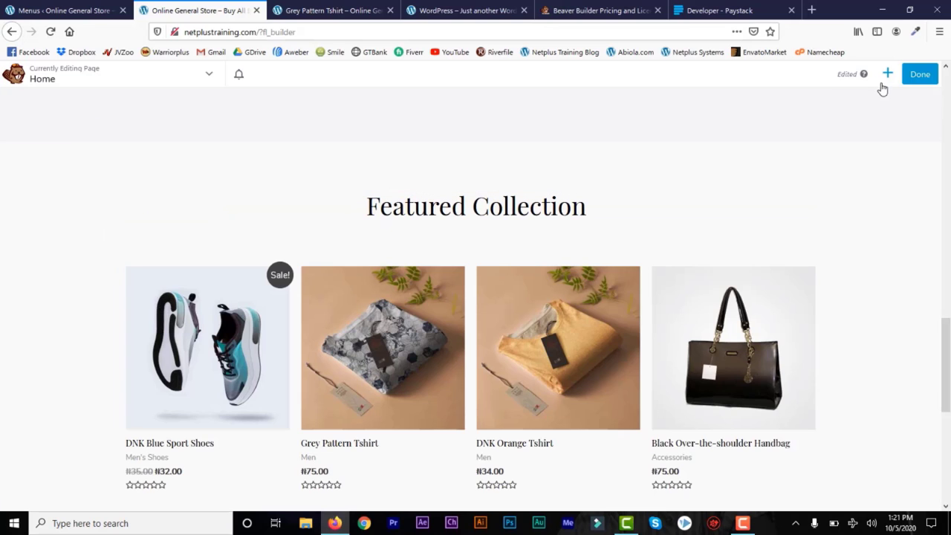
{"action": "scroll", "coordinate": [743, 231], "scroll_direction": "down", "scroll_amount": 3}
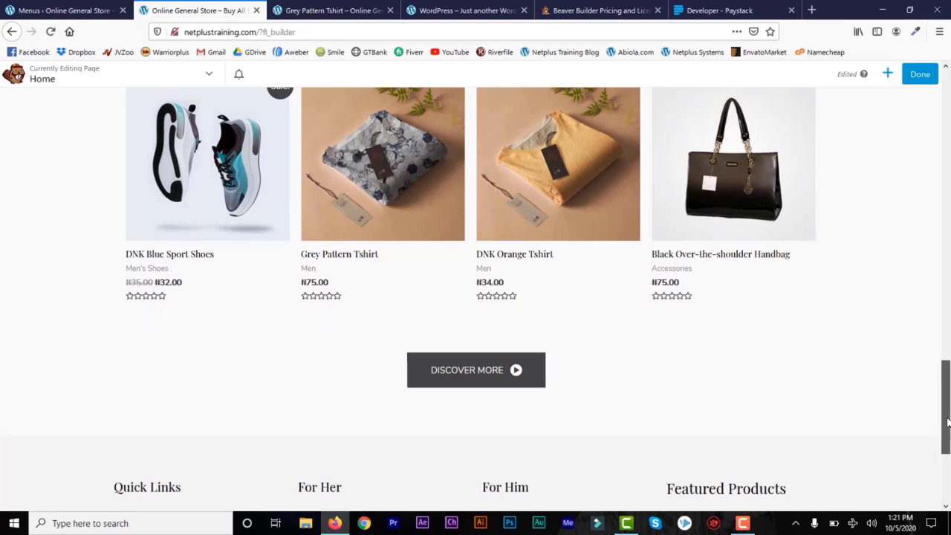
{"action": "scroll", "coordinate": [671, 272], "scroll_direction": "up", "scroll_amount": 2}
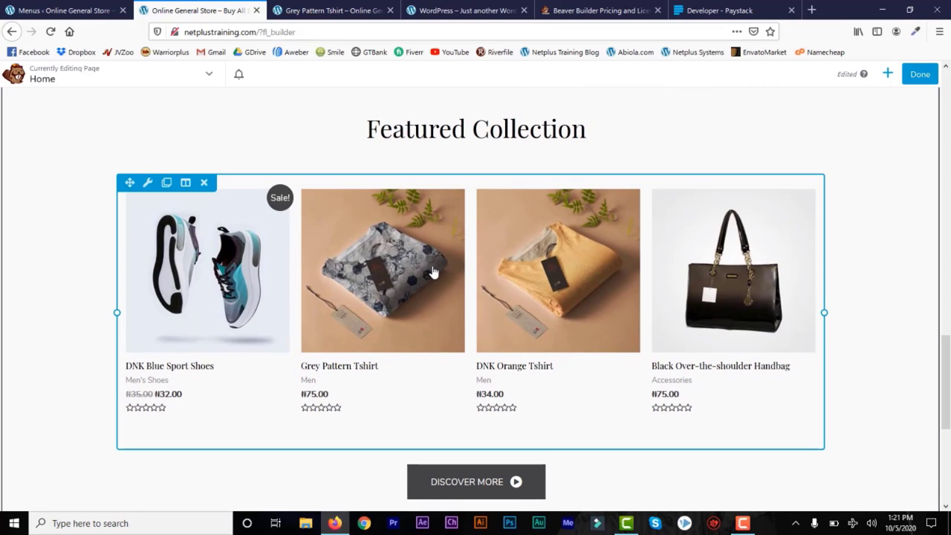
{"action": "left_click", "coordinate": [167, 184]}
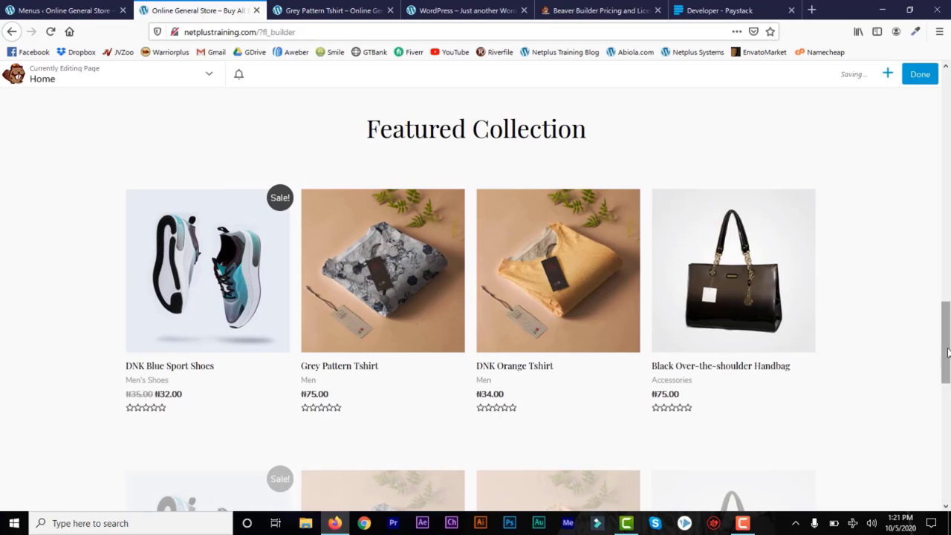
{"action": "left_click_drag", "start_coordinate": [947, 352], "coordinate": [947, 404]}
{"action": "mouse_move", "coordinate": [289, 263]}
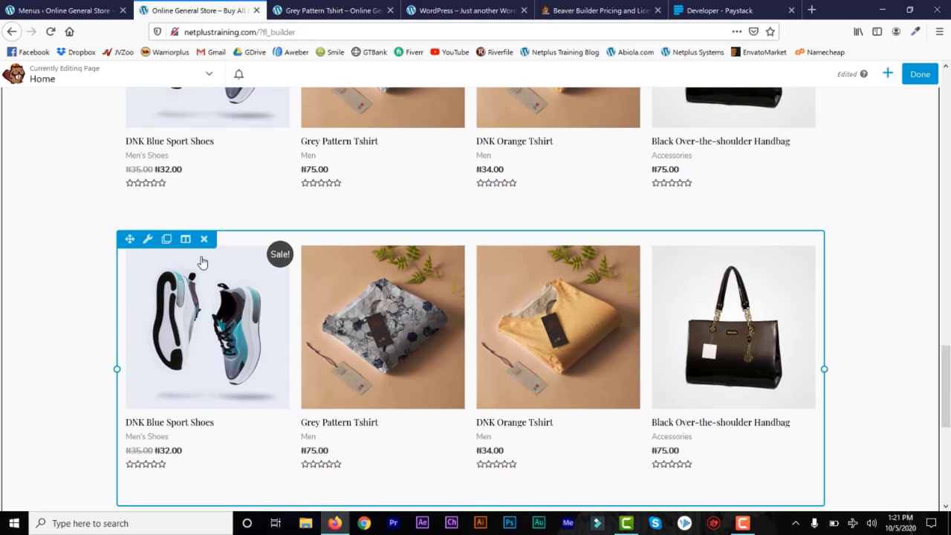
Look over the duplicated product grid's advanced HTML settings, cancel them without changes, and delete the duplicate.
{"action": "left_click", "coordinate": [148, 239]}
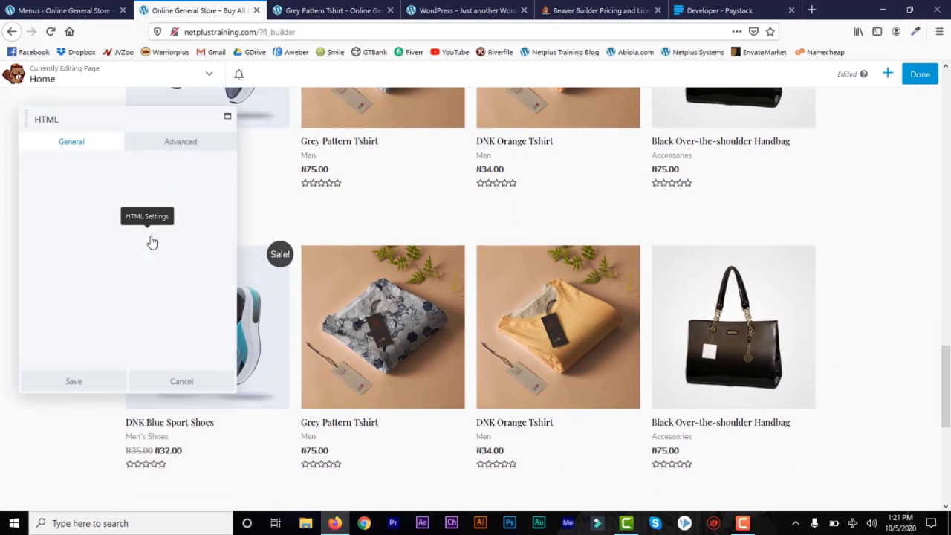
{"action": "left_click", "coordinate": [176, 138]}
{"action": "left_click", "coordinate": [45, 208]}
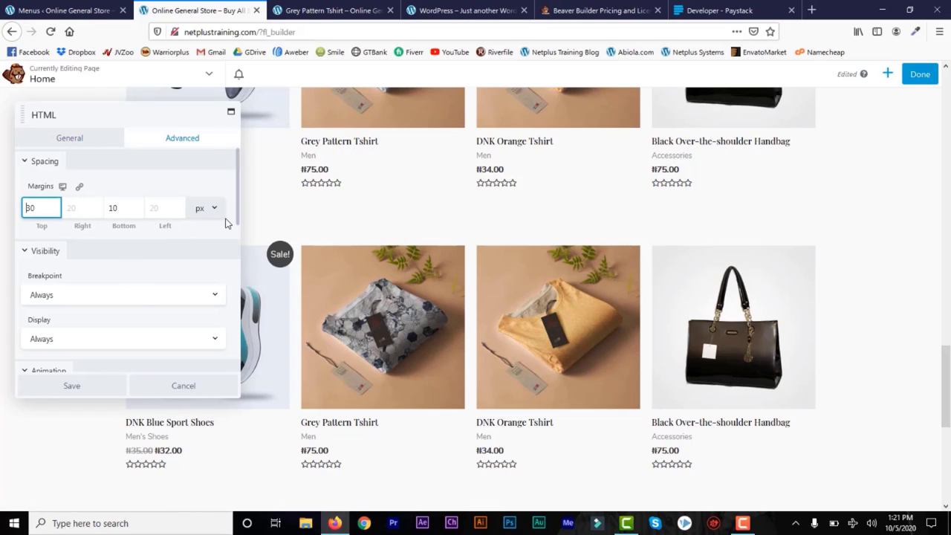
{"action": "scroll", "coordinate": [238, 231], "scroll_direction": "down", "scroll_amount": 2}
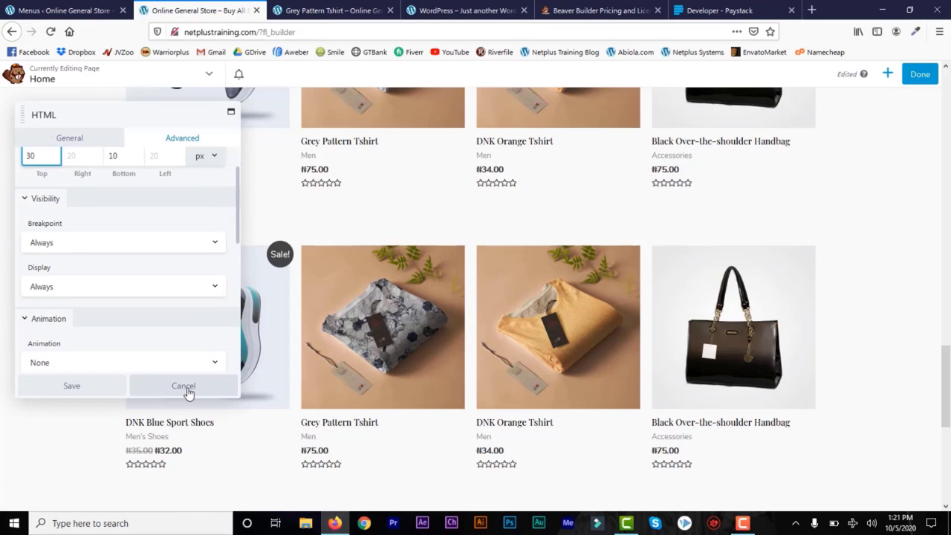
{"action": "left_click", "coordinate": [187, 388]}
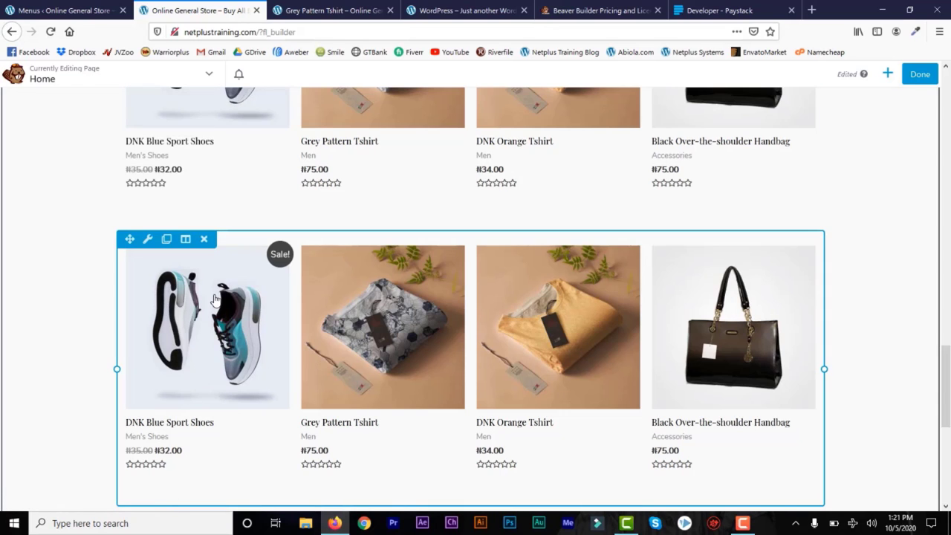
{"action": "left_click", "coordinate": [206, 240]}
{"action": "left_click", "coordinate": [459, 249]}
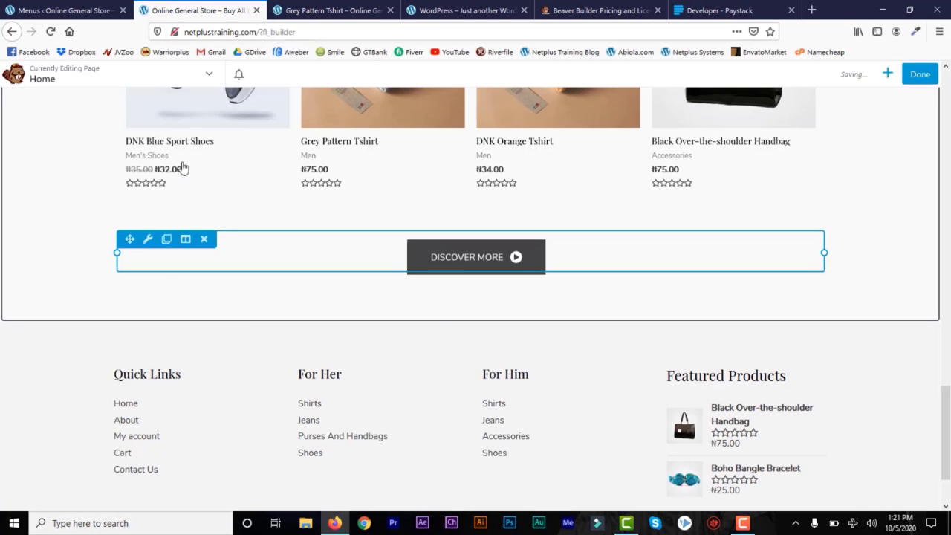
Open the general settings of the EXPLORE button in the Accessories category tile.
{"action": "left_click_drag", "start_coordinate": [949, 479], "coordinate": [949, 144]}
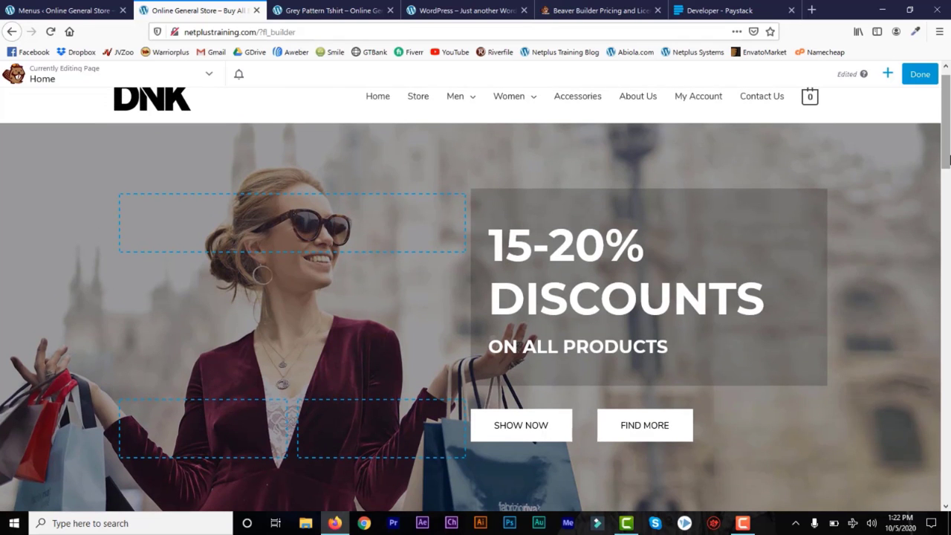
{"action": "left_click_drag", "start_coordinate": [949, 186], "coordinate": [945, 257]}
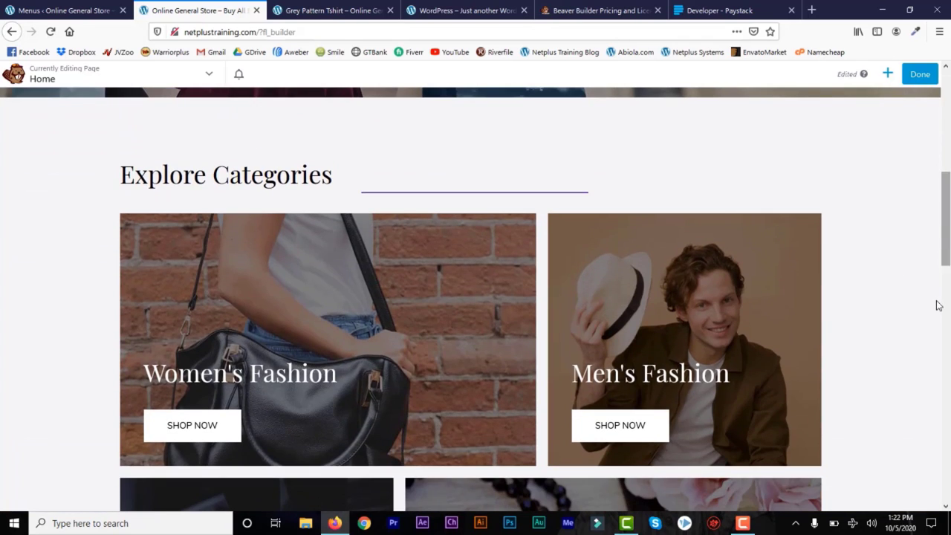
{"action": "left_click_drag", "start_coordinate": [937, 301], "coordinate": [947, 329]}
{"action": "mouse_move", "coordinate": [464, 235]}
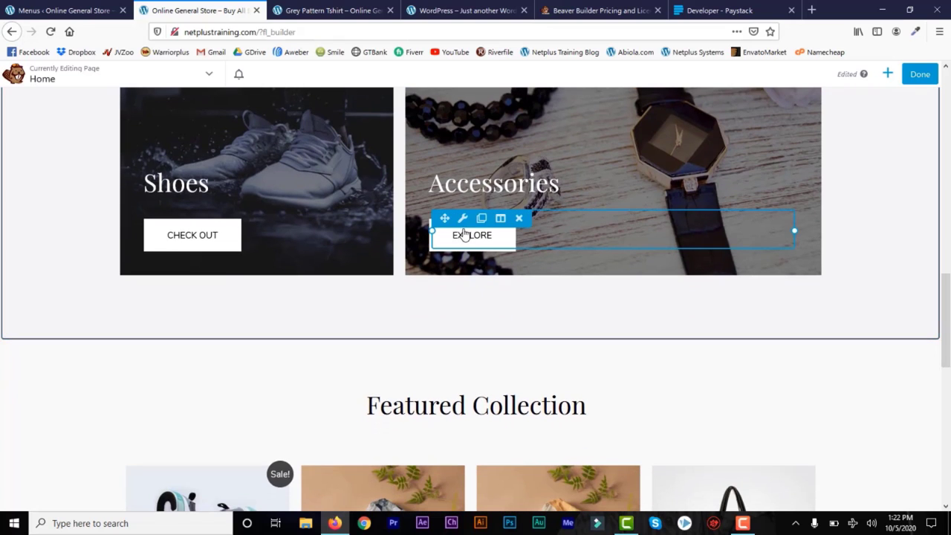
{"action": "left_click", "coordinate": [462, 219]}
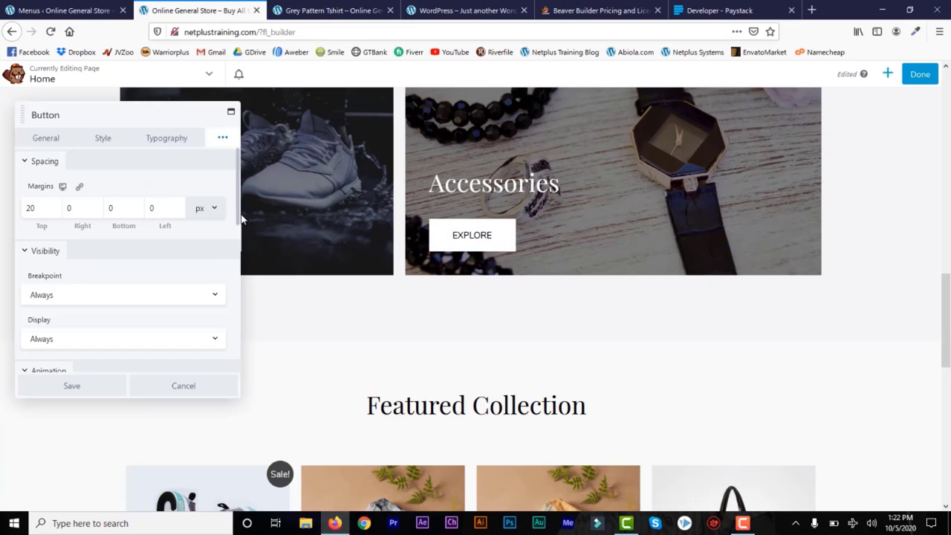
{"action": "left_click", "coordinate": [51, 141]}
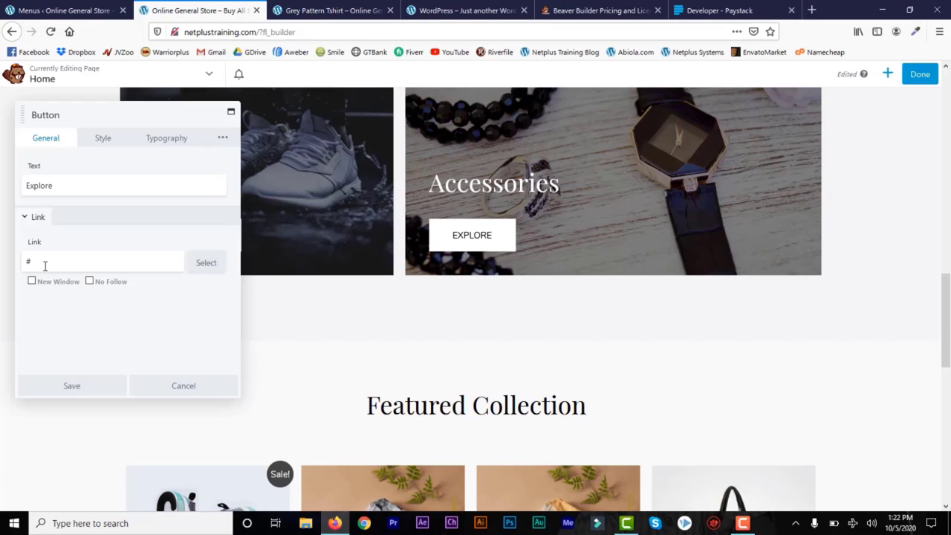
{"action": "left_click_drag", "start_coordinate": [45, 266], "coordinate": [20, 266]}
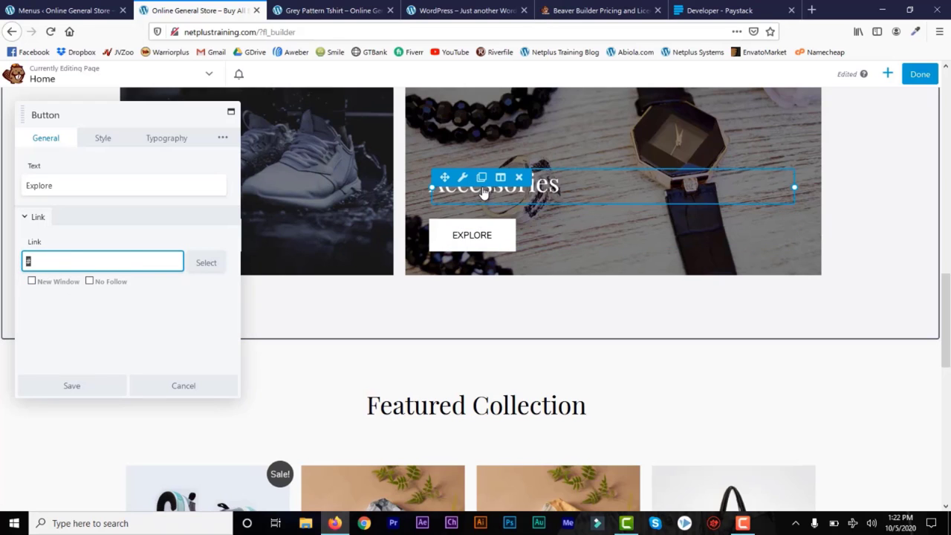
Copy the Accessories menu link from the Grey Pattern Tshirt page, set it as the EXPLORE button's link (netplustraining.com/?product_cat=accessories), and save.
{"action": "left_click", "coordinate": [333, 10]}
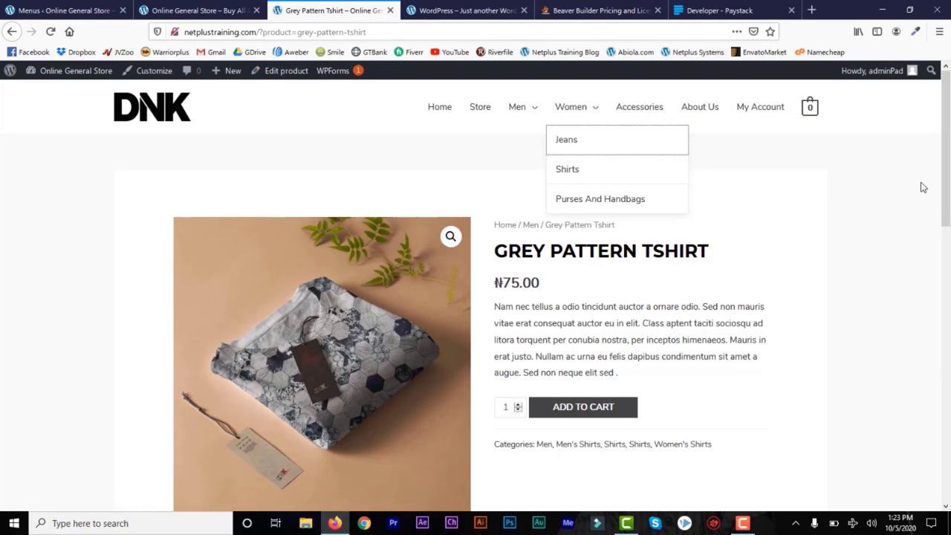
{"action": "right_click", "coordinate": [628, 110]}
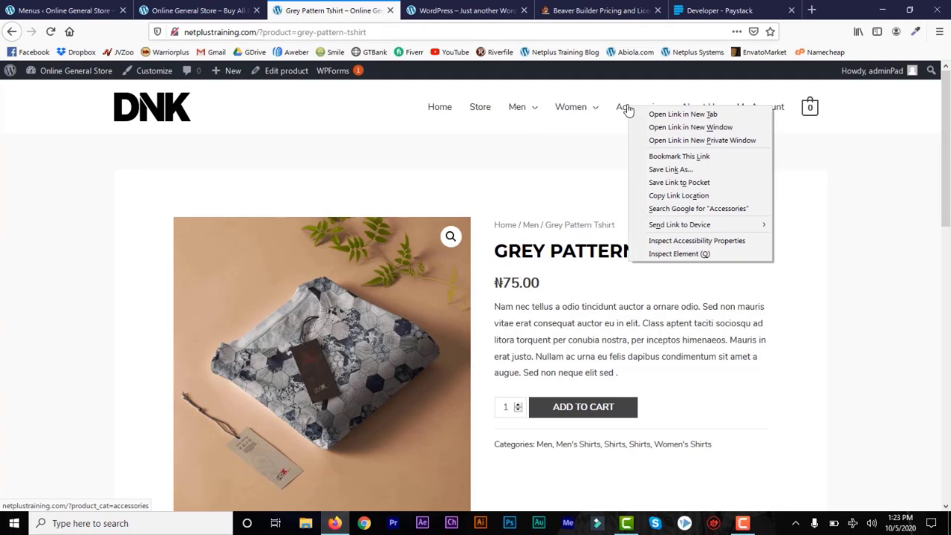
{"action": "left_click", "coordinate": [680, 198]}
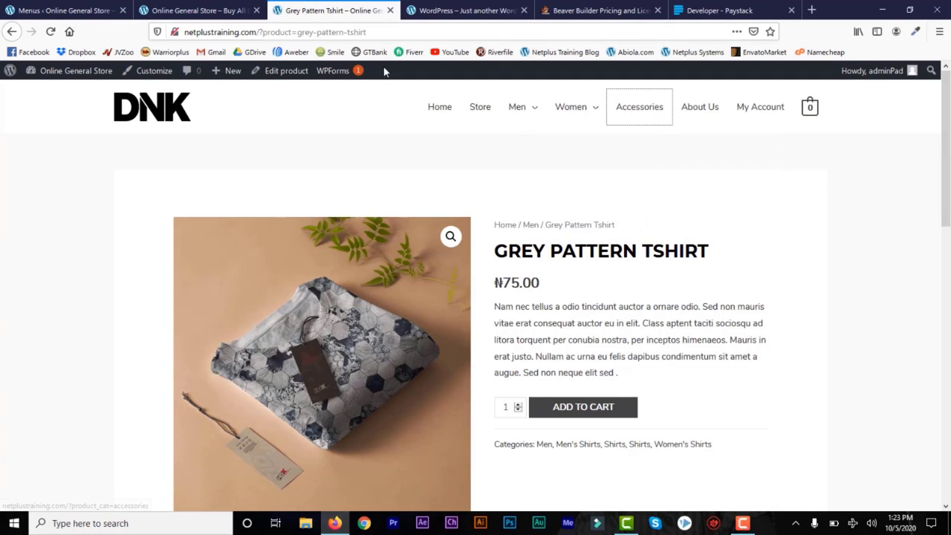
{"action": "left_click", "coordinate": [64, 10]}
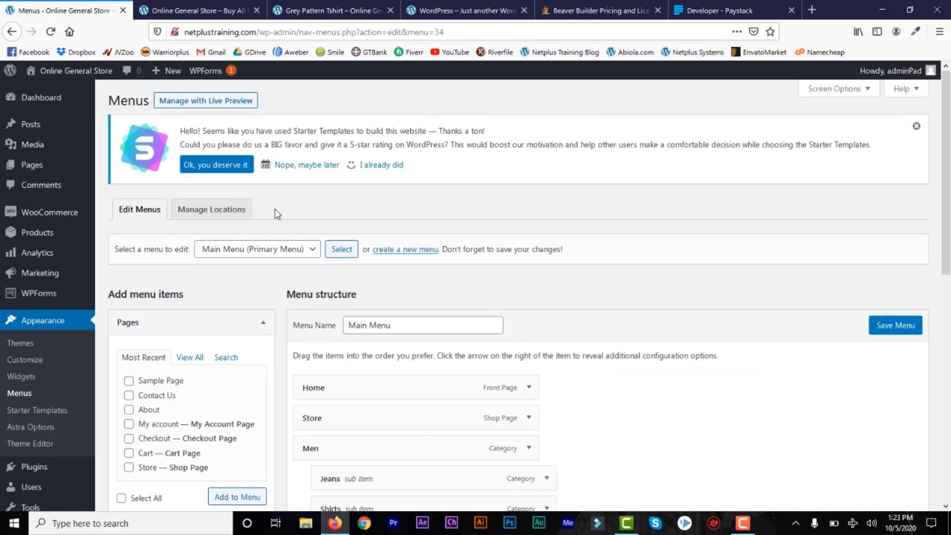
{"action": "left_click", "coordinate": [201, 11]}
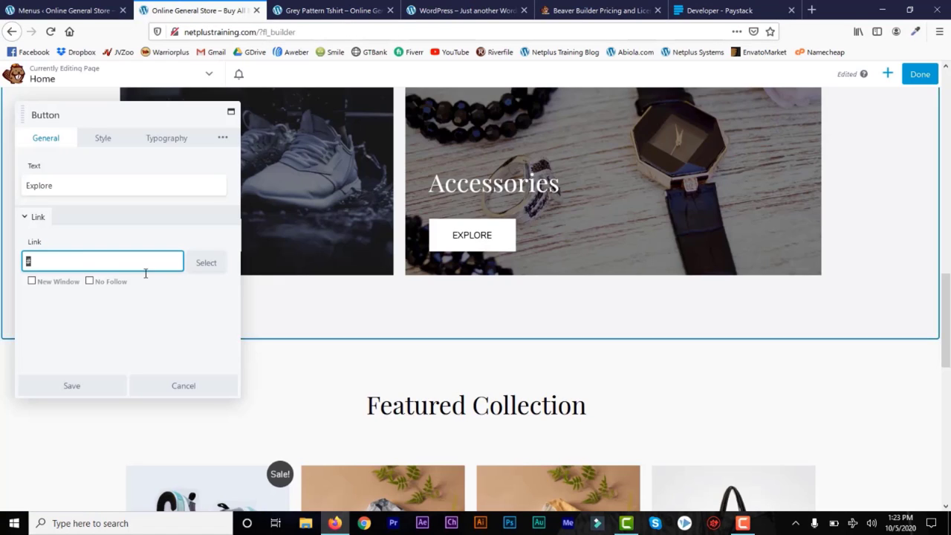
{"action": "key", "text": "ctrl+v"}
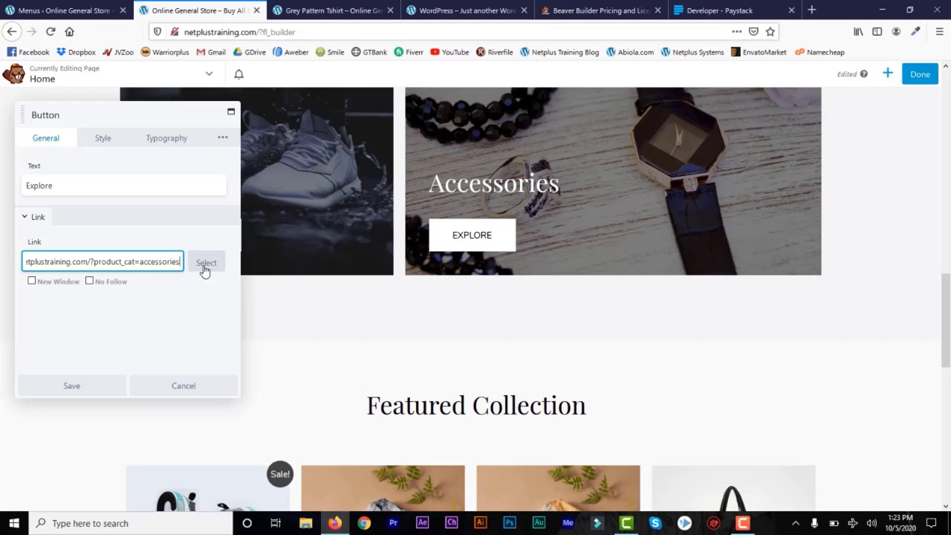
{"action": "left_click", "coordinate": [81, 393]}
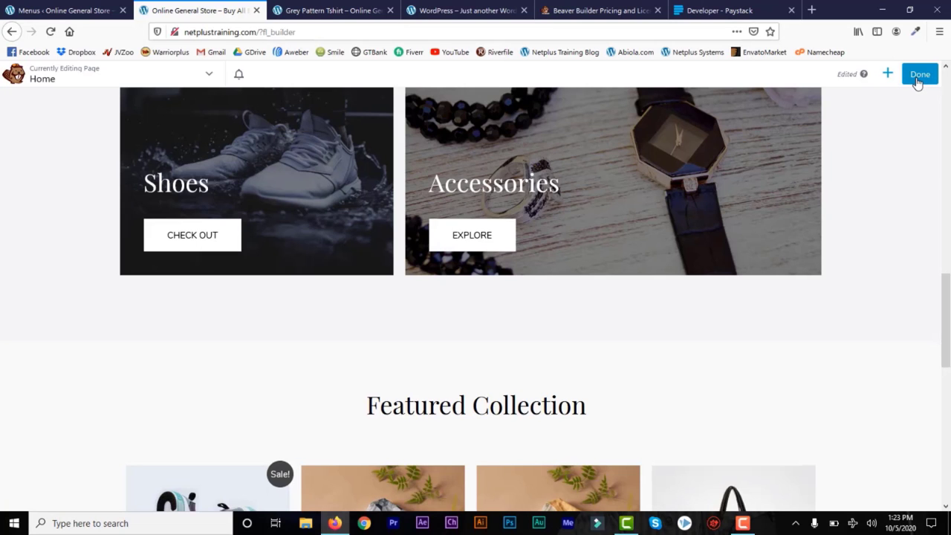
Look through the standard and Pro modules available for adding to the page.
{"action": "left_click_drag", "start_coordinate": [950, 322], "coordinate": [950, 210]}
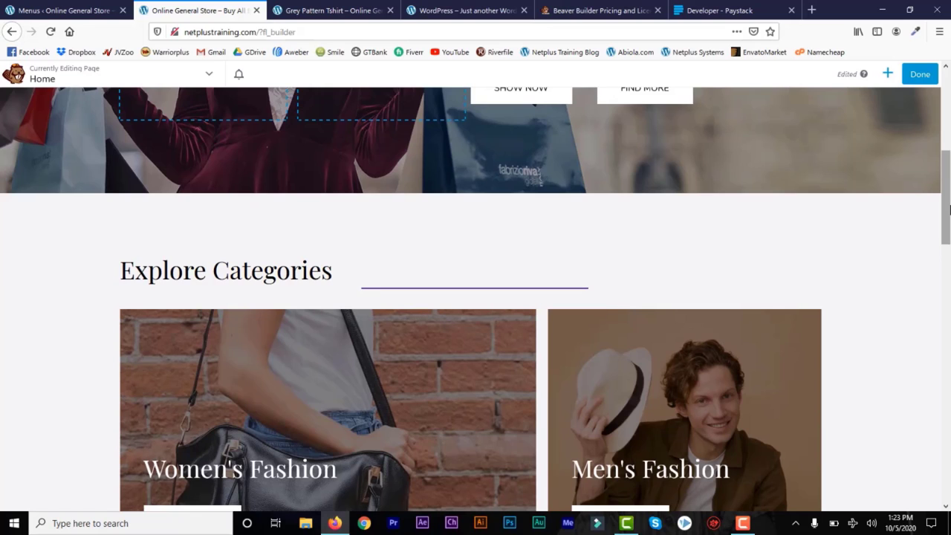
{"action": "left_click", "coordinate": [888, 74]}
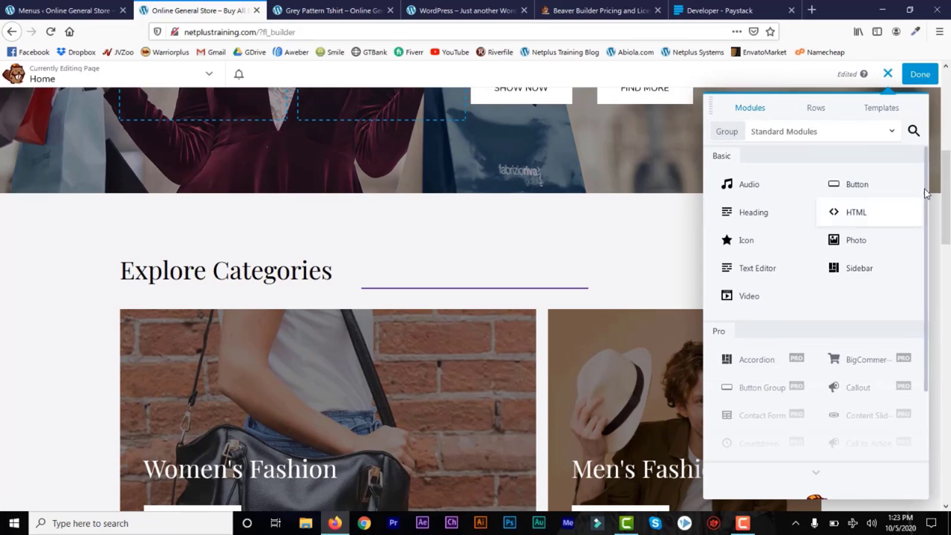
{"action": "left_click_drag", "start_coordinate": [926, 193], "coordinate": [927, 206]}
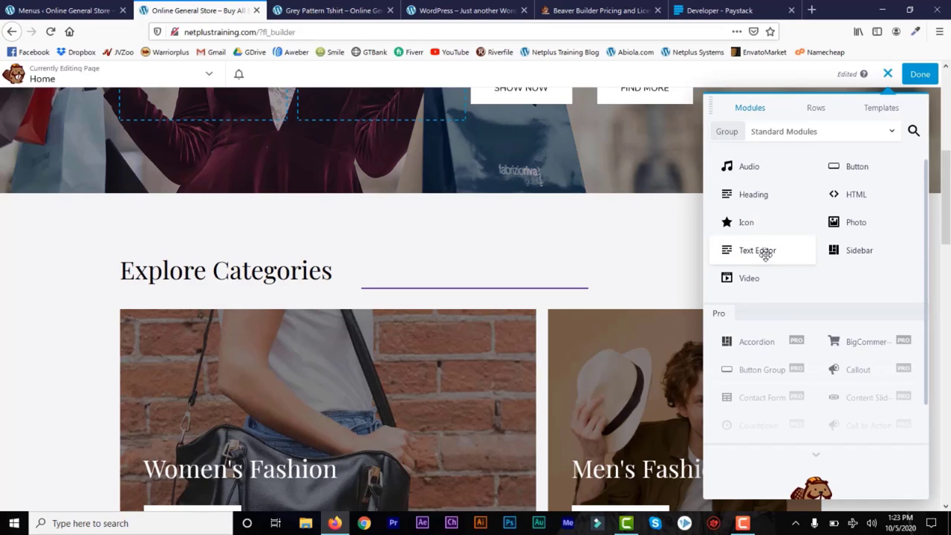
{"action": "scroll", "coordinate": [926, 228], "scroll_direction": "down", "scroll_amount": 2}
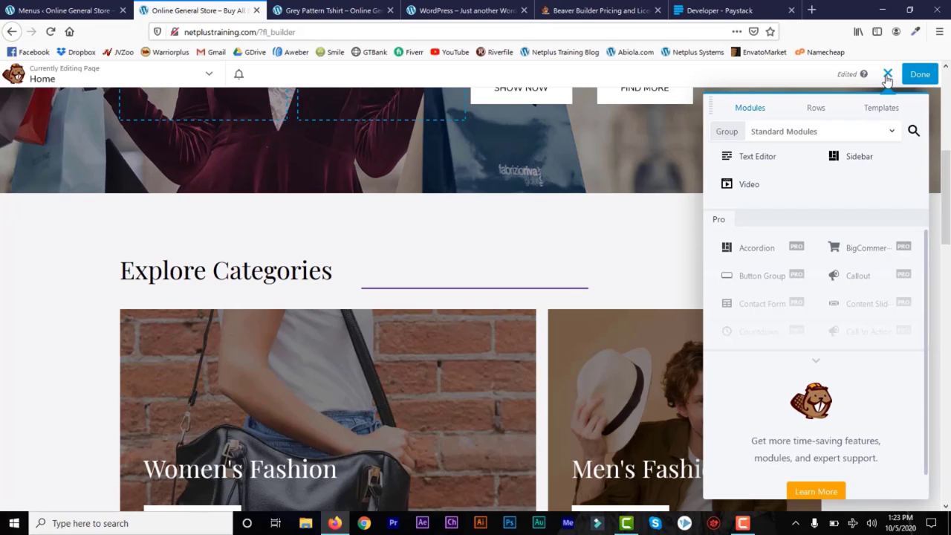
Close the list of available modules and publish the home page changes.
{"action": "left_click", "coordinate": [887, 76]}
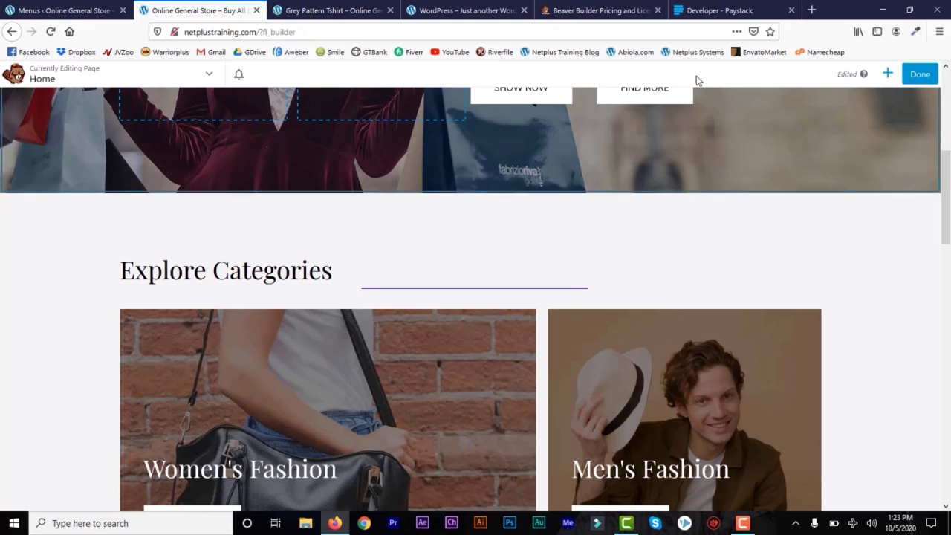
{"action": "left_click", "coordinate": [919, 75]}
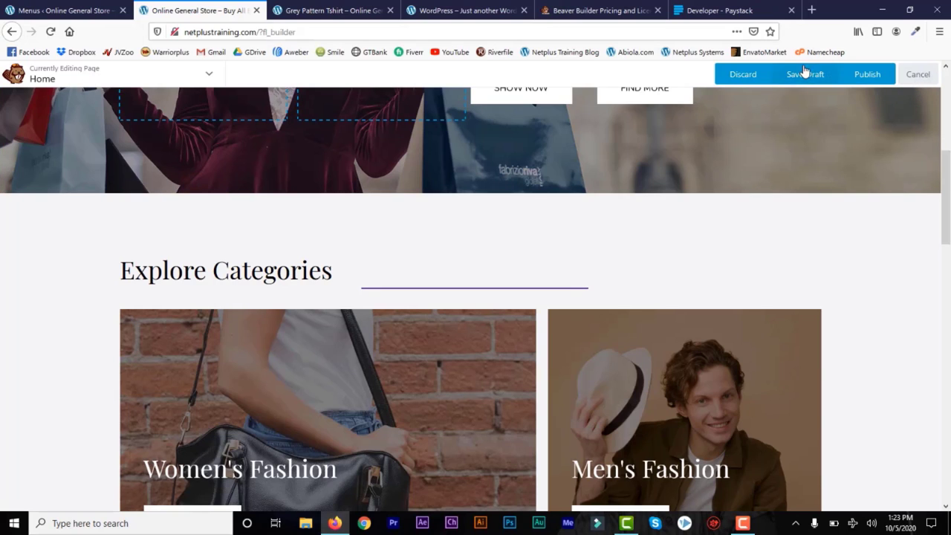
{"action": "left_click", "coordinate": [864, 74]}
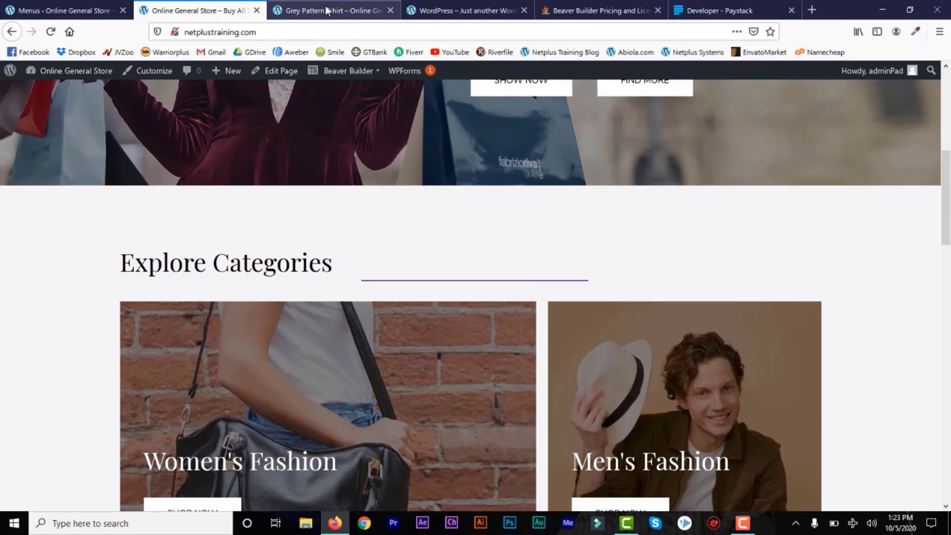
Open the live home page from the Grey Pattern Tshirt page and test the Accessories tile's EXPLORE link.
{"action": "left_click", "coordinate": [327, 10]}
{"action": "left_click", "coordinate": [153, 108]}
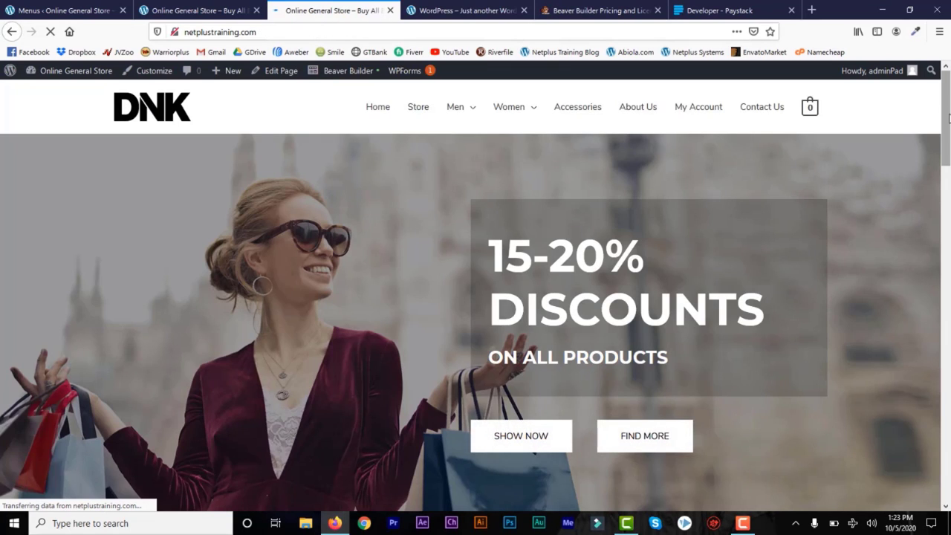
{"action": "scroll", "coordinate": [949, 235], "scroll_direction": "down", "scroll_amount": 1}
{"action": "scroll", "coordinate": [950, 235], "scroll_direction": "down", "scroll_amount": 5}
{"action": "scroll", "coordinate": [948, 245], "scroll_direction": "down", "scroll_amount": 3}
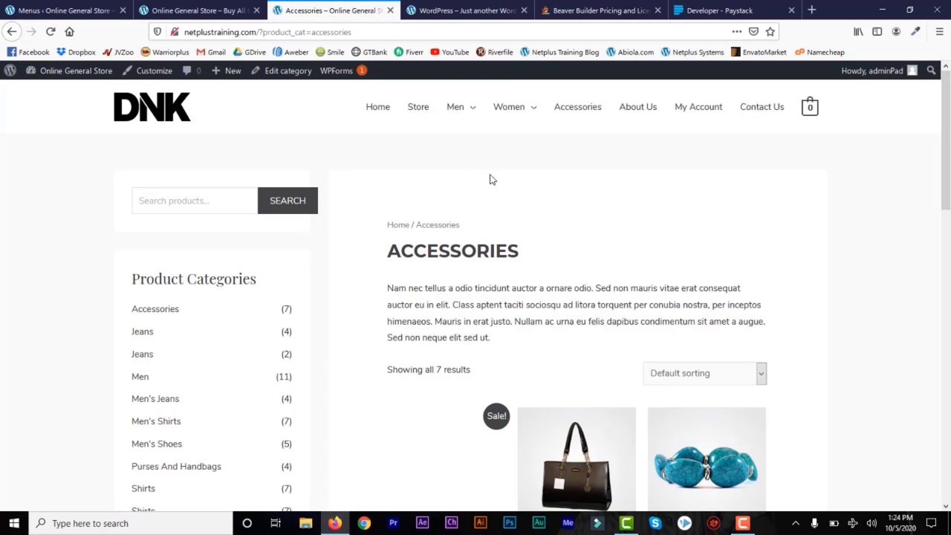
Return to the live home page, look over its sections, and bring up the Beaver Builder pricing page.
{"action": "left_click", "coordinate": [12, 31]}
{"action": "left_click_drag", "start_coordinate": [946, 312], "coordinate": [946, 403]}
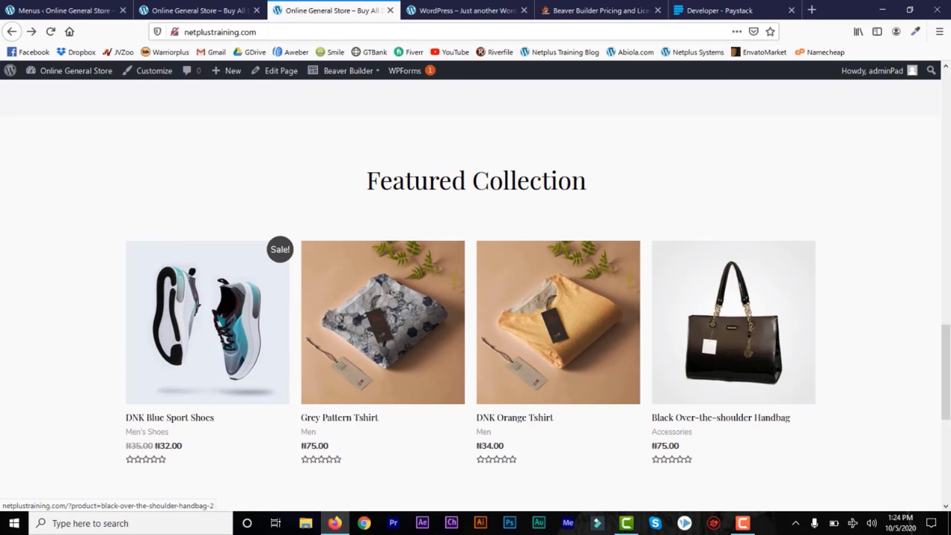
{"action": "left_click_drag", "start_coordinate": [946, 371], "coordinate": [949, 185]}
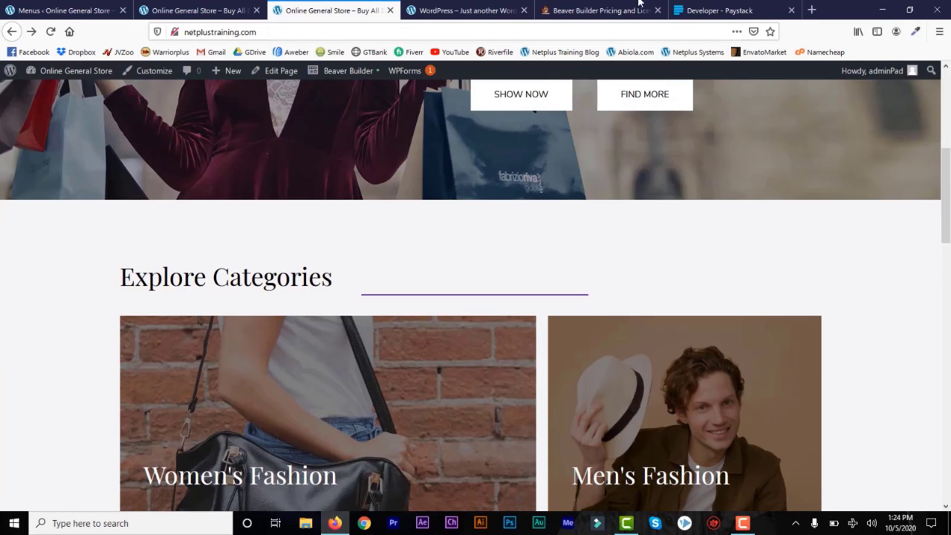
{"action": "left_click", "coordinate": [596, 10]}
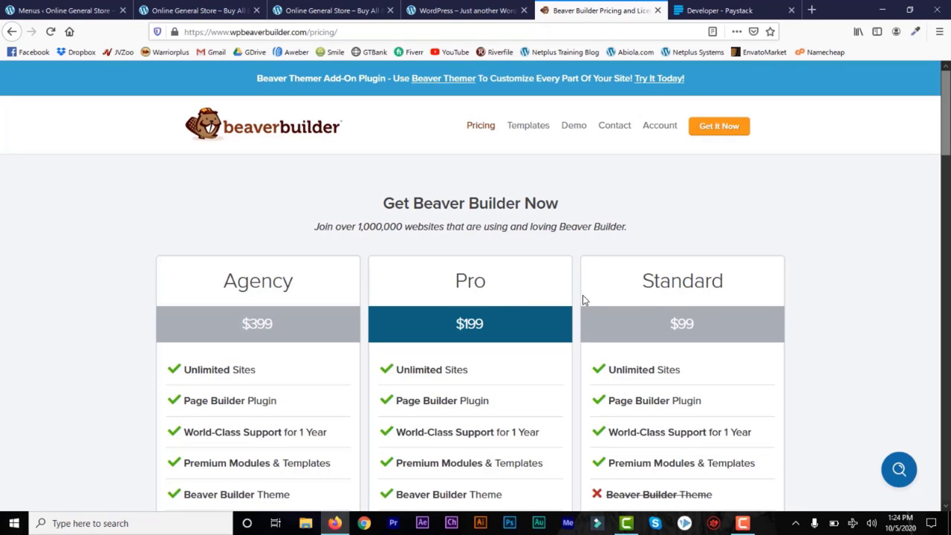
Upload and install the plugin file bb-plugin.zip from the WordPress admin area.
{"action": "left_click", "coordinate": [50, 10]}
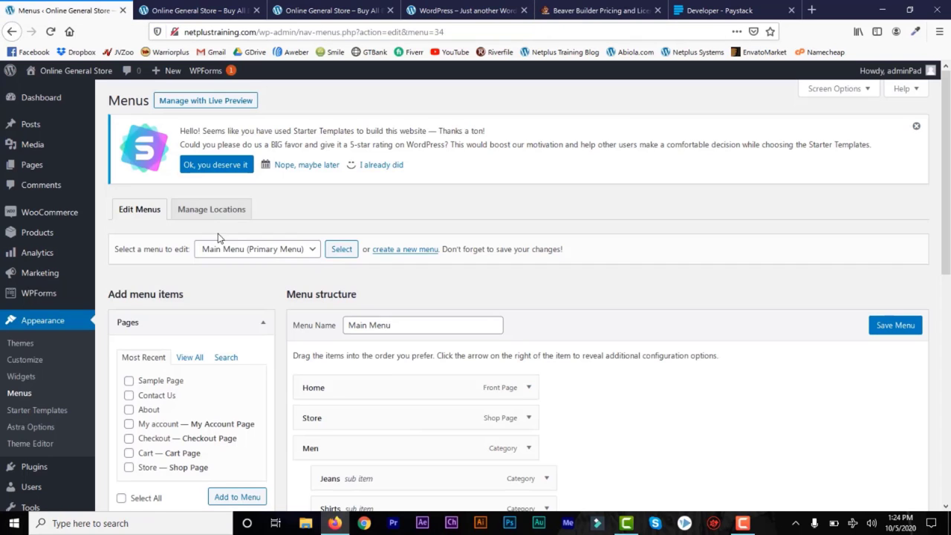
{"action": "mouse_move", "coordinate": [50, 473]}
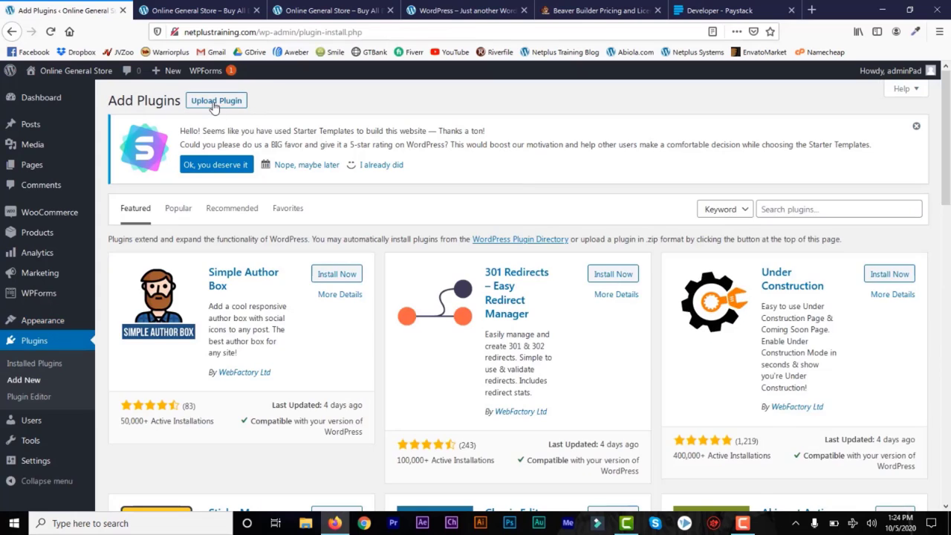
{"action": "left_click", "coordinate": [214, 101]}
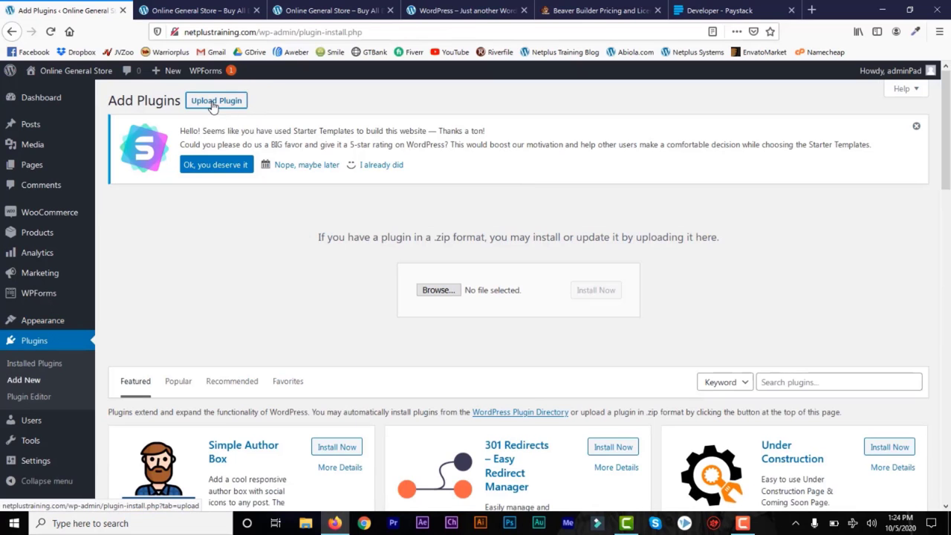
{"action": "left_click", "coordinate": [437, 291]}
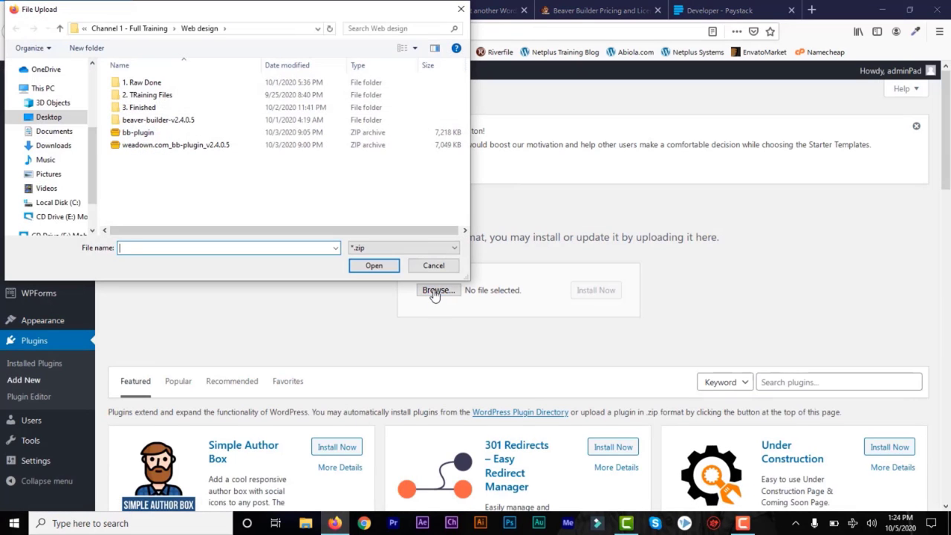
{"action": "double_click", "coordinate": [144, 132]}
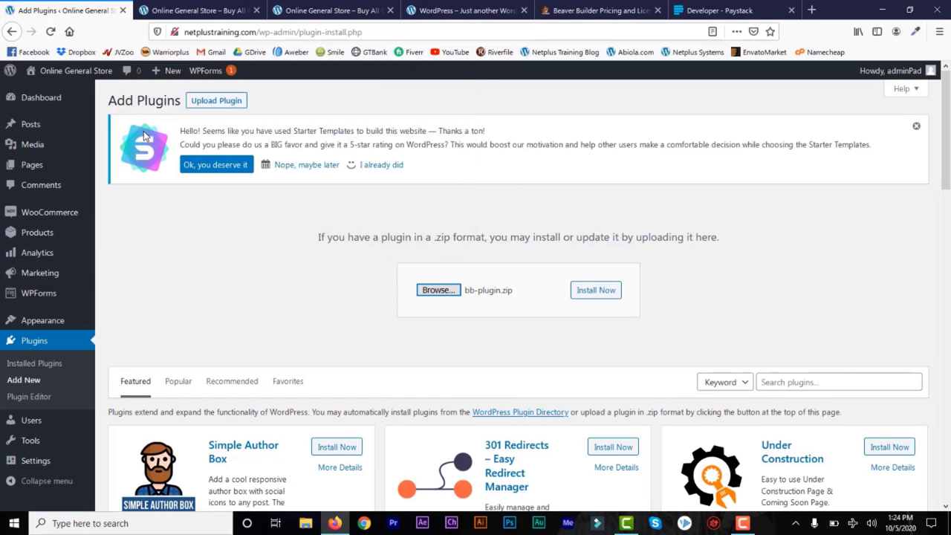
{"action": "left_click", "coordinate": [584, 290]}
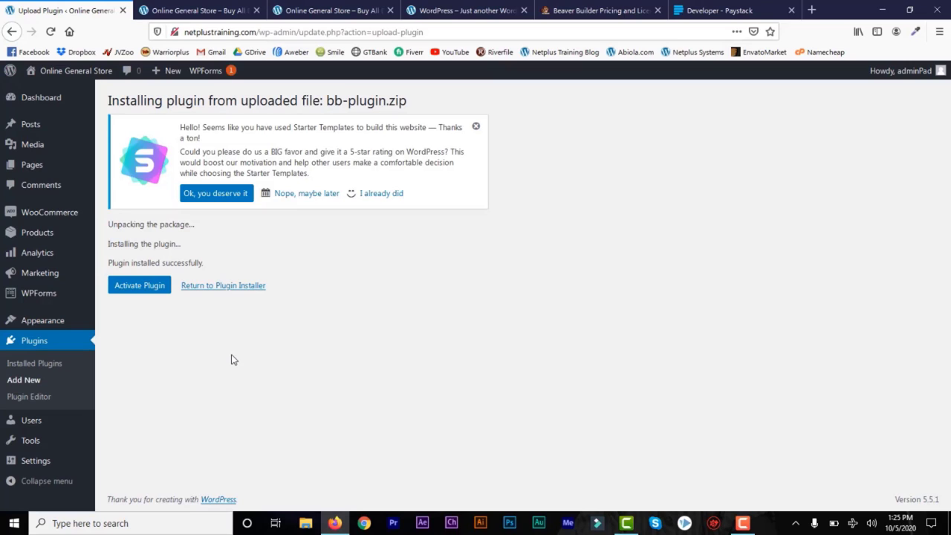
In the installed plugins, deactivate Beaver Builder Plugin (Lite Version) and activate the Pro Version.
{"action": "left_click", "coordinate": [43, 369]}
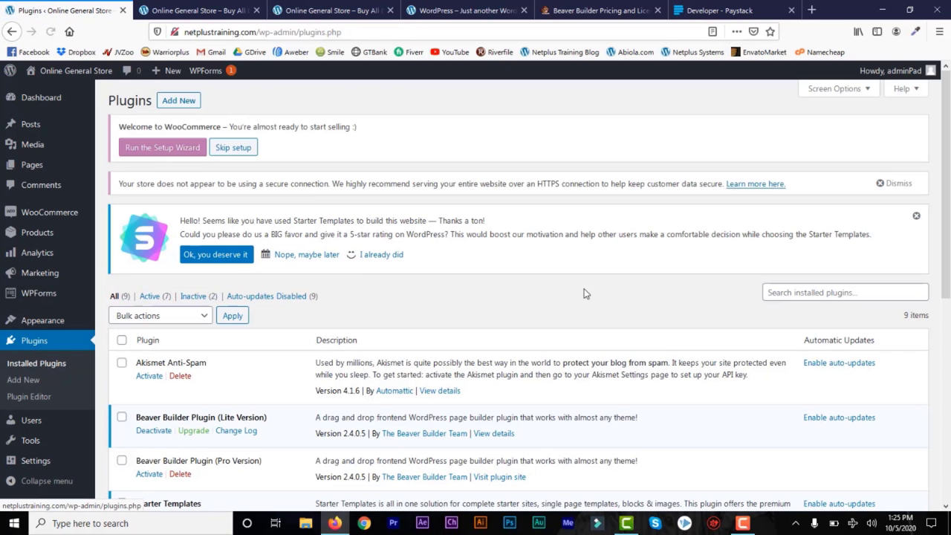
{"action": "left_click_drag", "start_coordinate": [944, 192], "coordinate": [944, 276]}
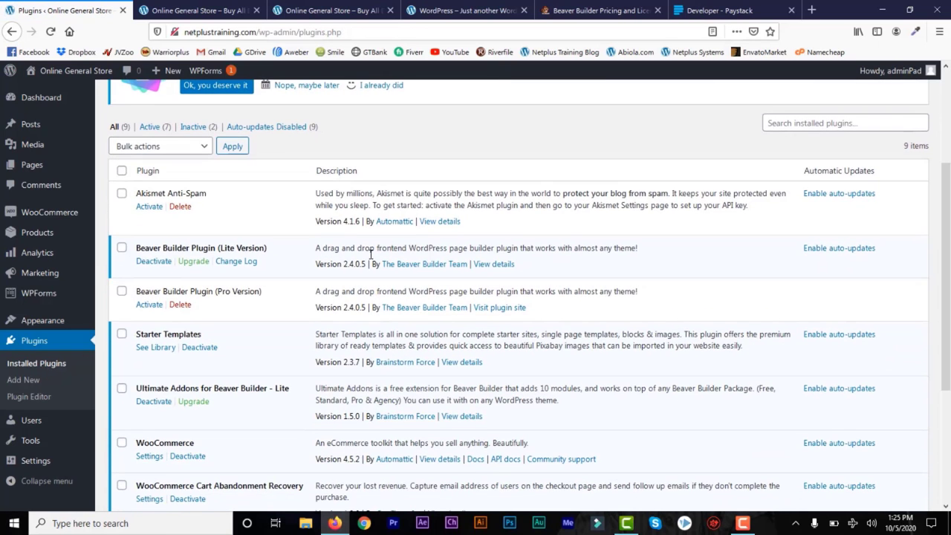
{"action": "left_click", "coordinate": [154, 261]}
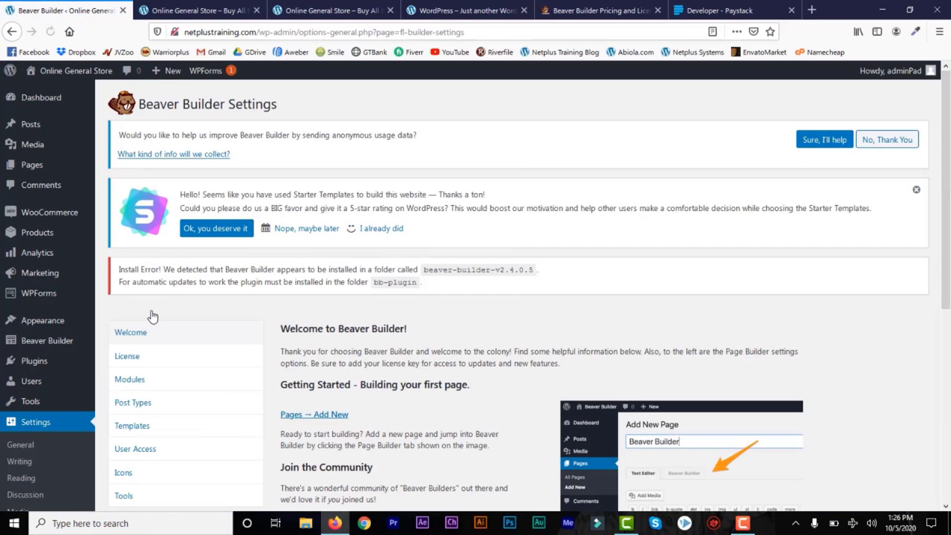
Reload the store's home page and open it for editing in Beaver Builder.
{"action": "left_click", "coordinate": [182, 10]}
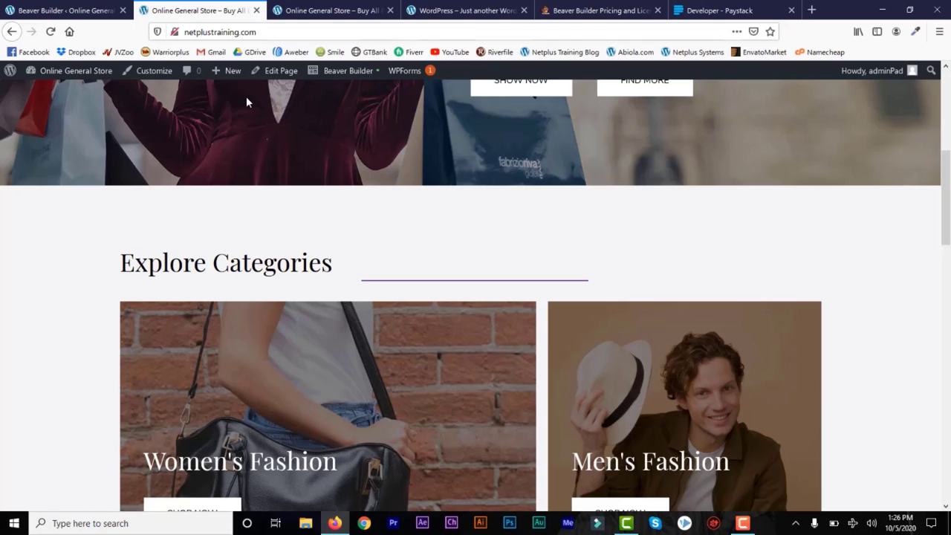
{"action": "left_click", "coordinate": [51, 32]}
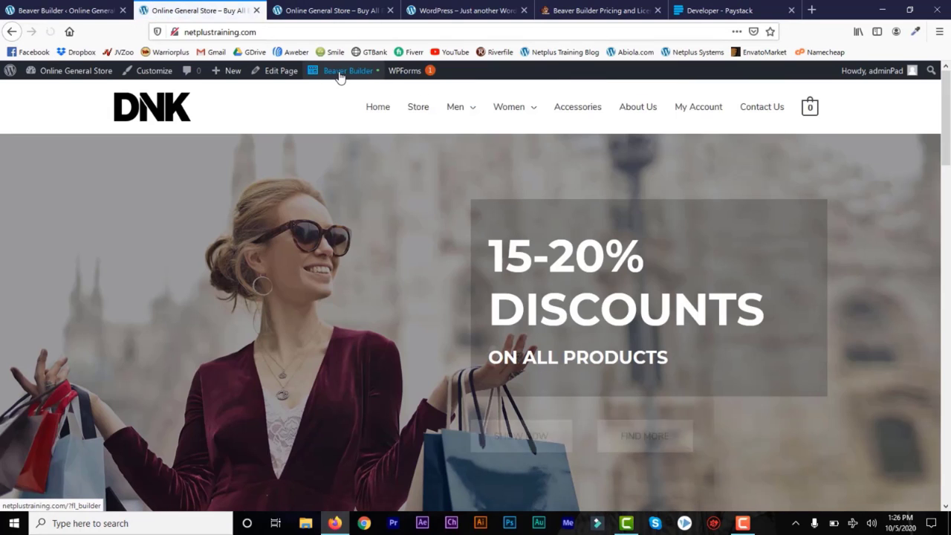
{"action": "left_click", "coordinate": [339, 75]}
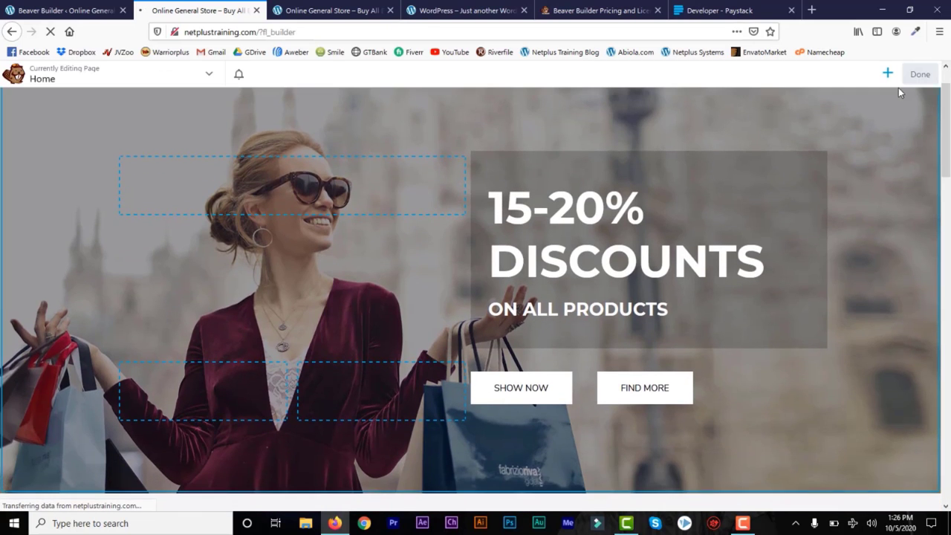
Look through the full set of standard modules from Basic to WooCommerce, then close the list.
{"action": "left_click", "coordinate": [887, 73]}
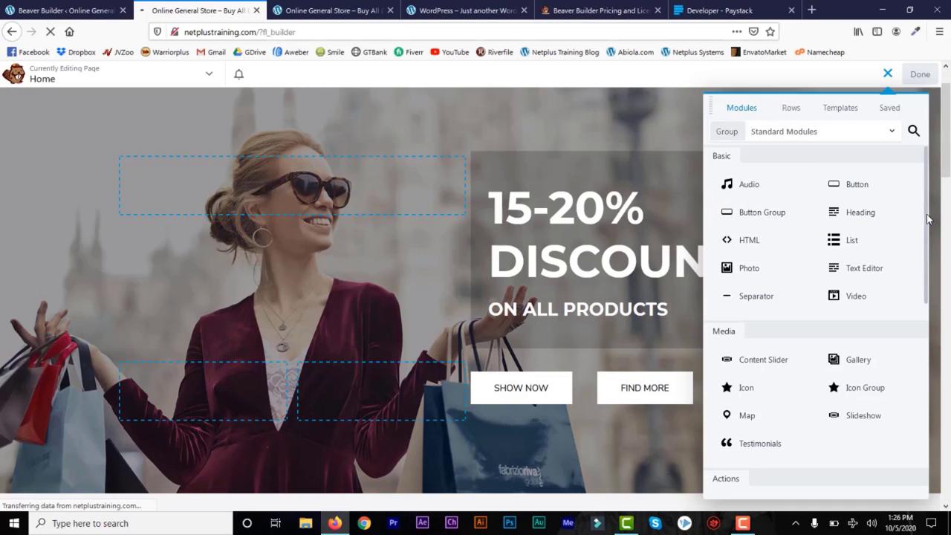
{"action": "scroll", "coordinate": [927, 221], "scroll_direction": "down", "scroll_amount": 2}
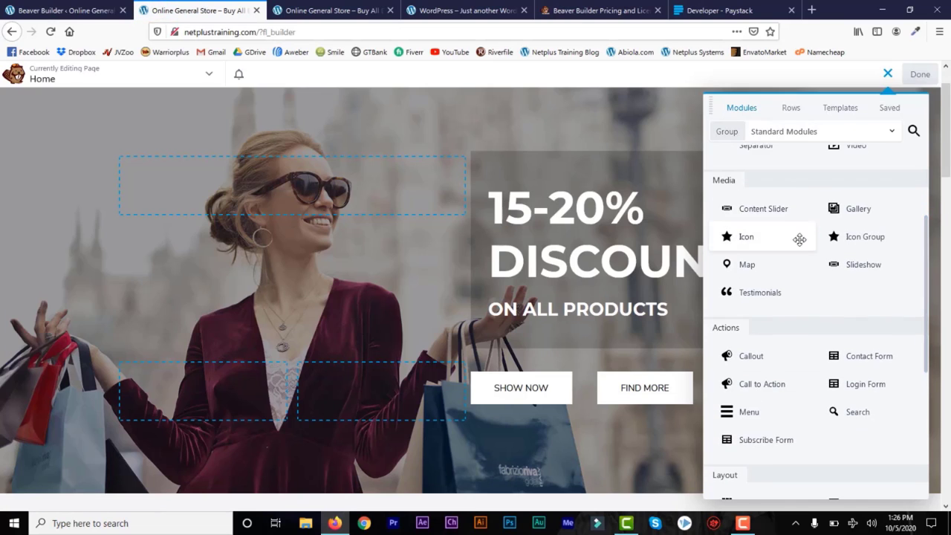
{"action": "left_click_drag", "start_coordinate": [929, 275], "coordinate": [925, 325]}
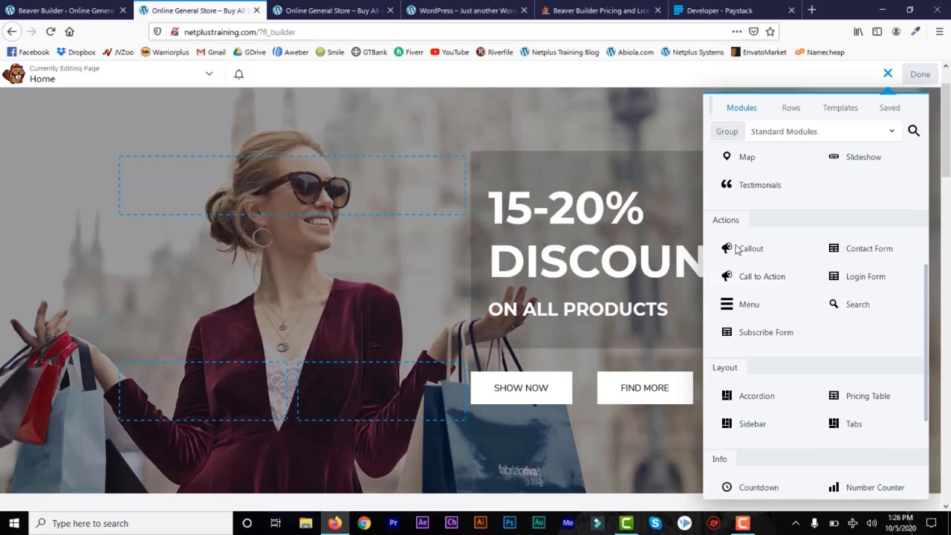
{"action": "scroll", "coordinate": [927, 320], "scroll_direction": "down", "scroll_amount": 2}
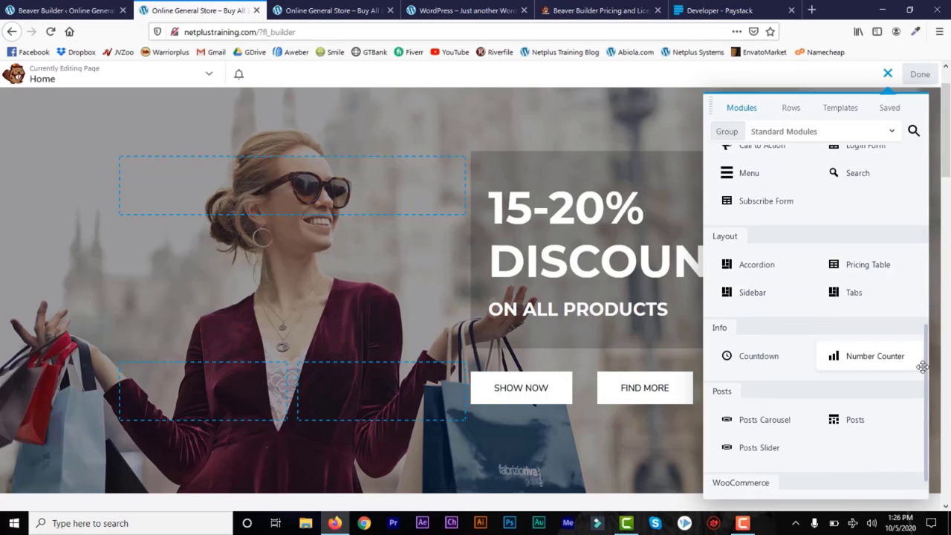
{"action": "scroll", "coordinate": [923, 367], "scroll_direction": "down", "scroll_amount": 1}
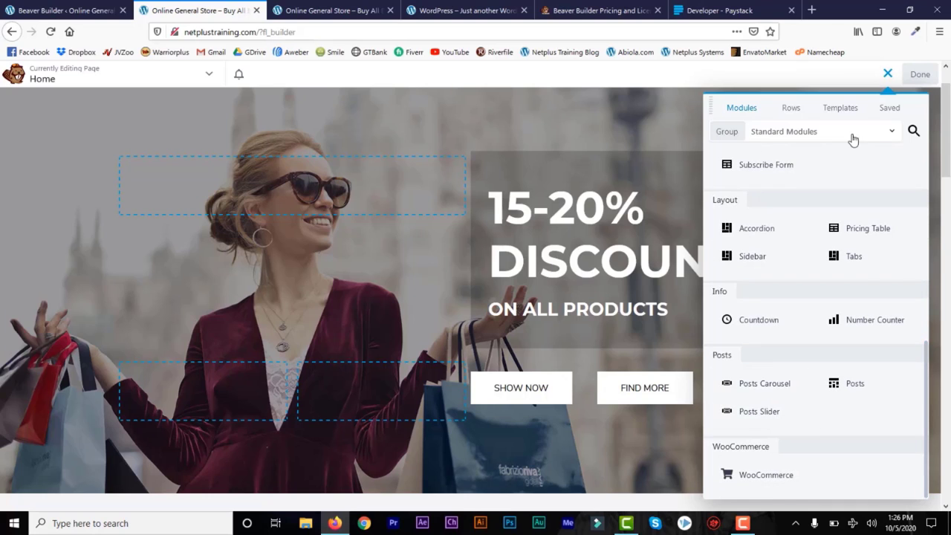
{"action": "left_click", "coordinate": [886, 75]}
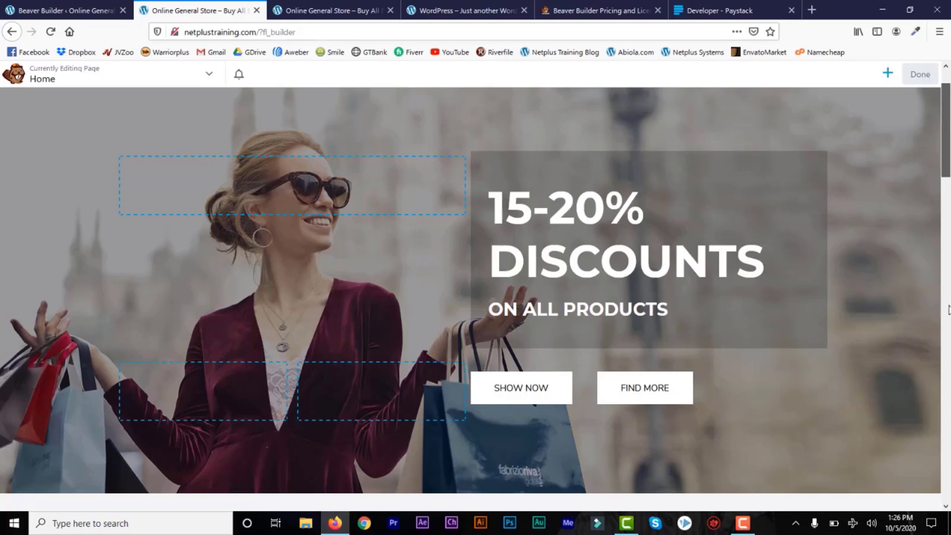
Add a 1 Column row below the DISCOVER MORE button, just above the footer.
{"action": "left_click_drag", "start_coordinate": [946, 172], "coordinate": [945, 408]}
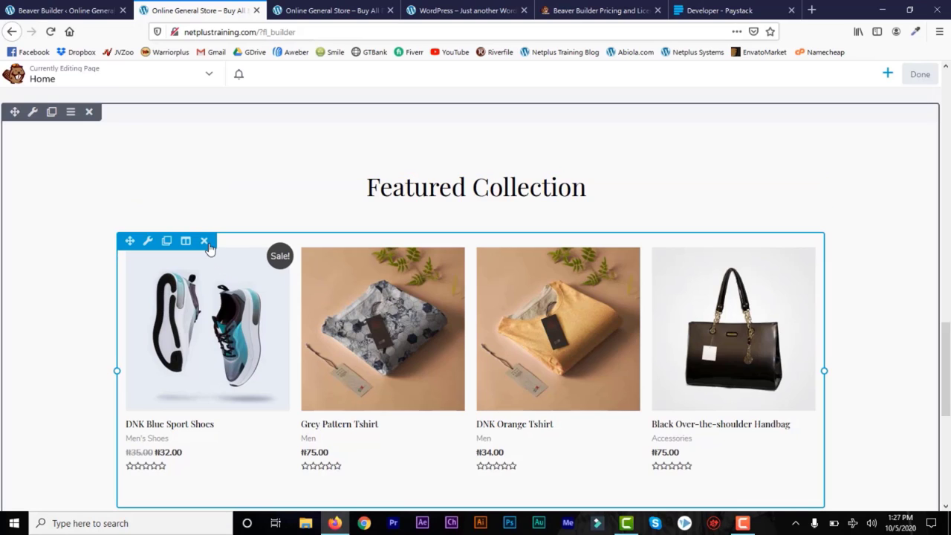
{"action": "scroll", "coordinate": [947, 342], "scroll_direction": "down", "scroll_amount": 3}
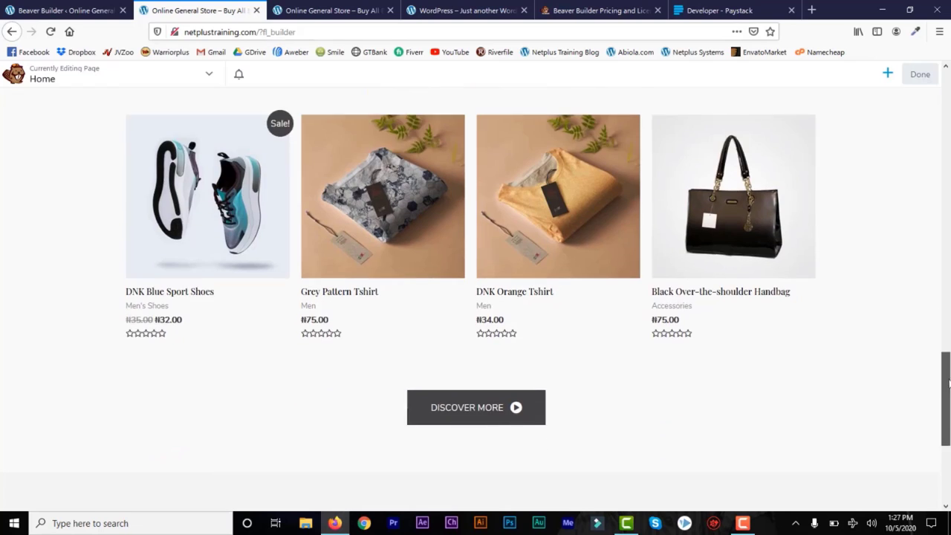
{"action": "left_click", "coordinate": [890, 74]}
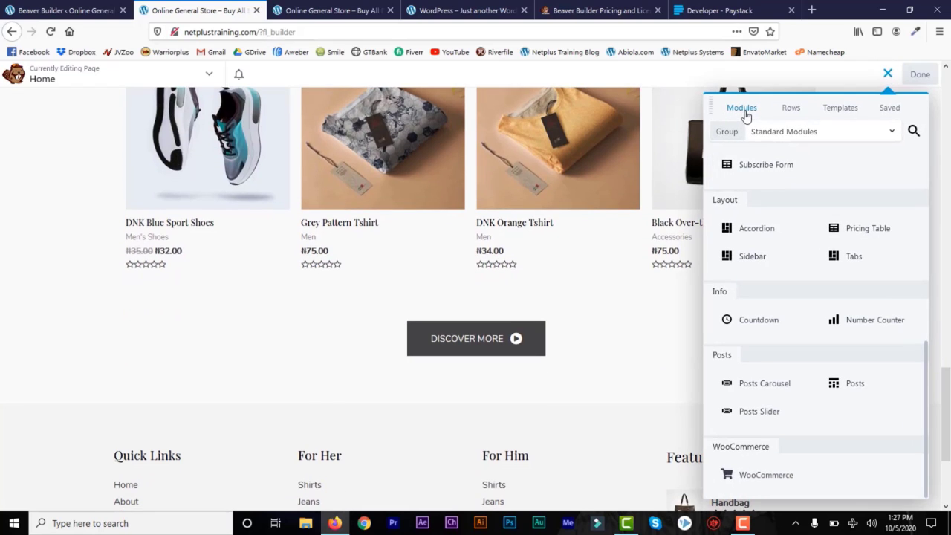
{"action": "left_click", "coordinate": [745, 110]}
{"action": "left_click", "coordinate": [791, 112]}
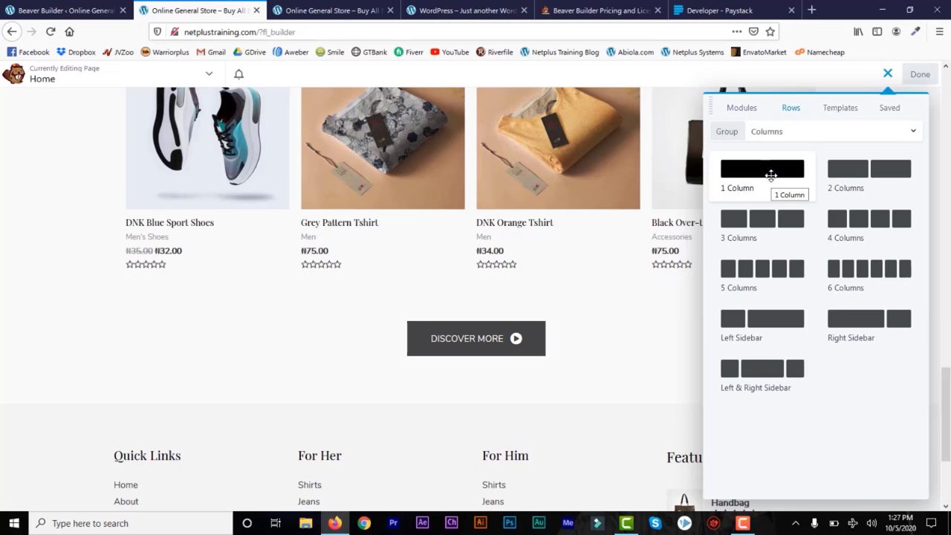
{"action": "left_click_drag", "start_coordinate": [770, 175], "coordinate": [446, 373]}
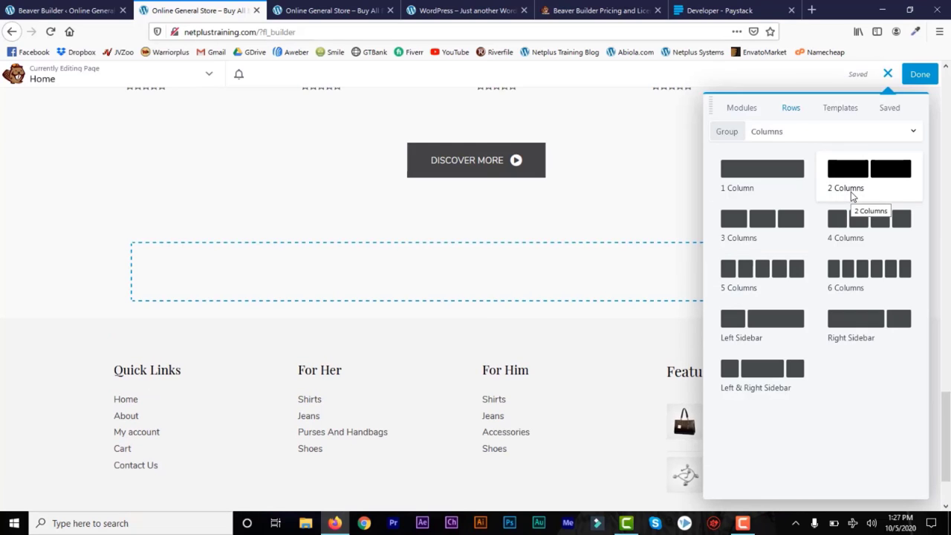
Place a WooCommerce module in the empty row above the footer and set its layout to Multiple Products.
{"action": "left_click", "coordinate": [738, 110]}
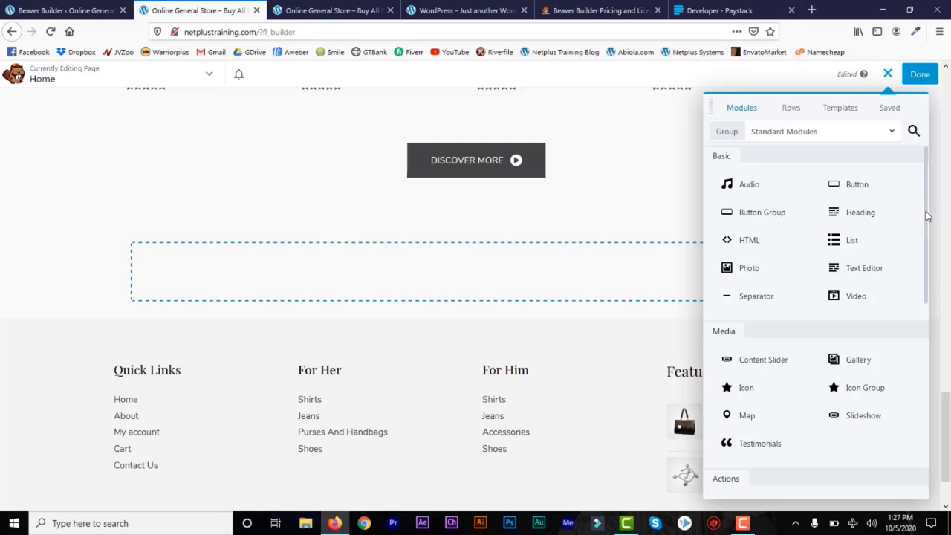
{"action": "left_click_drag", "start_coordinate": [927, 209], "coordinate": [935, 387]}
{"action": "scroll", "coordinate": [928, 408], "scroll_direction": "down", "scroll_amount": 2}
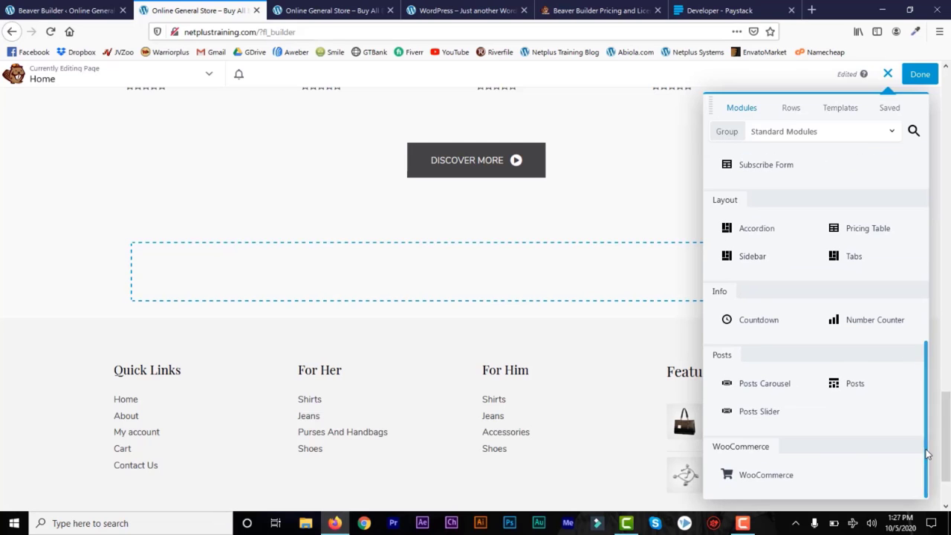
{"action": "left_click_drag", "start_coordinate": [760, 489], "coordinate": [469, 284]}
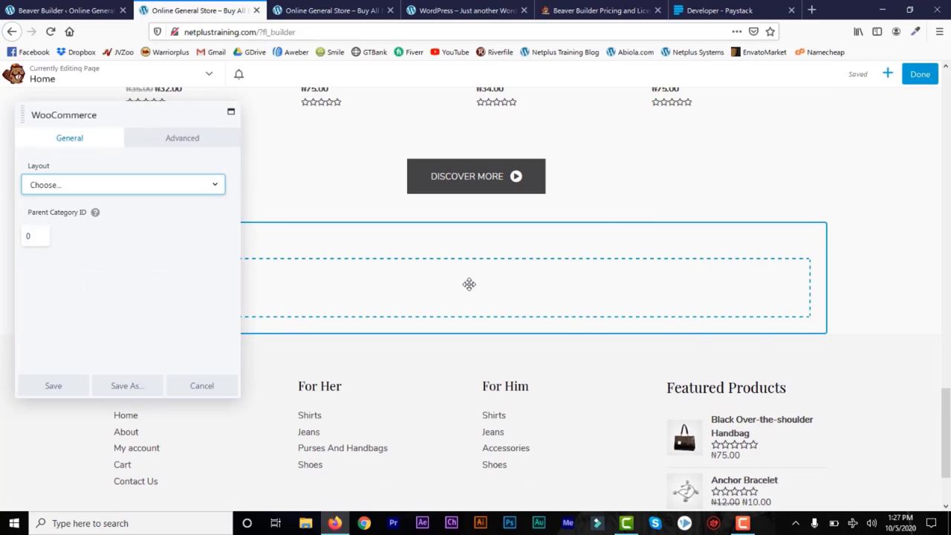
{"action": "left_click", "coordinate": [216, 189]}
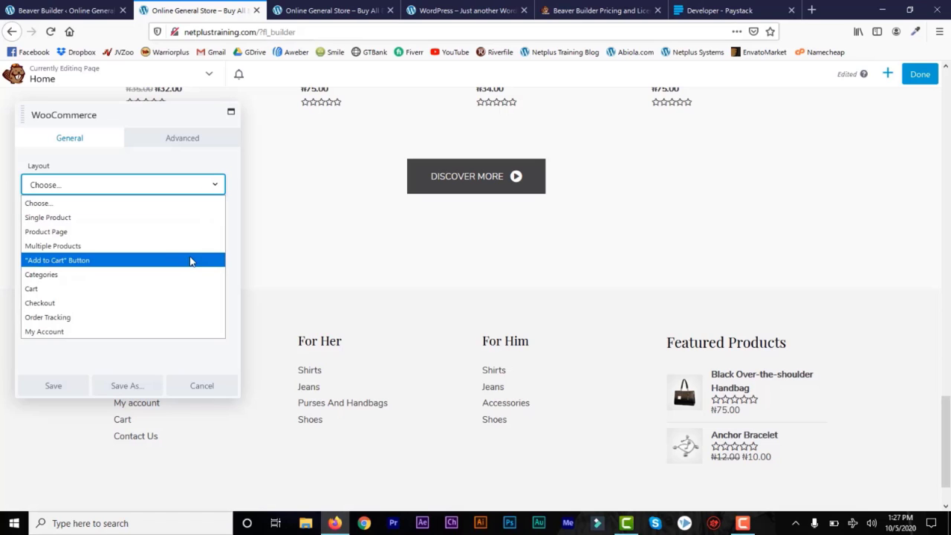
{"action": "left_click", "coordinate": [176, 246]}
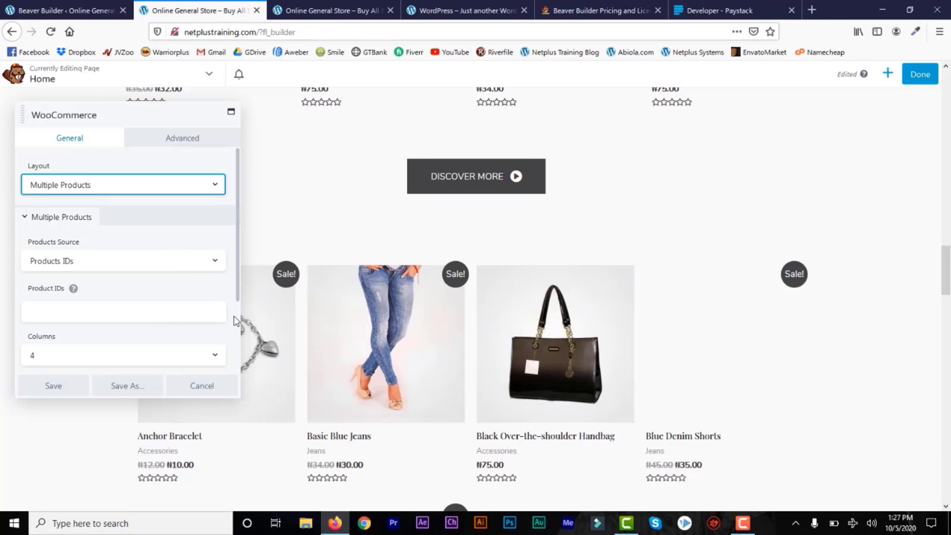
Look through the WooCommerce module's general and advanced settings and the product grid, then save the module.
{"action": "scroll", "coordinate": [236, 338], "scroll_direction": "down", "scroll_amount": 1}
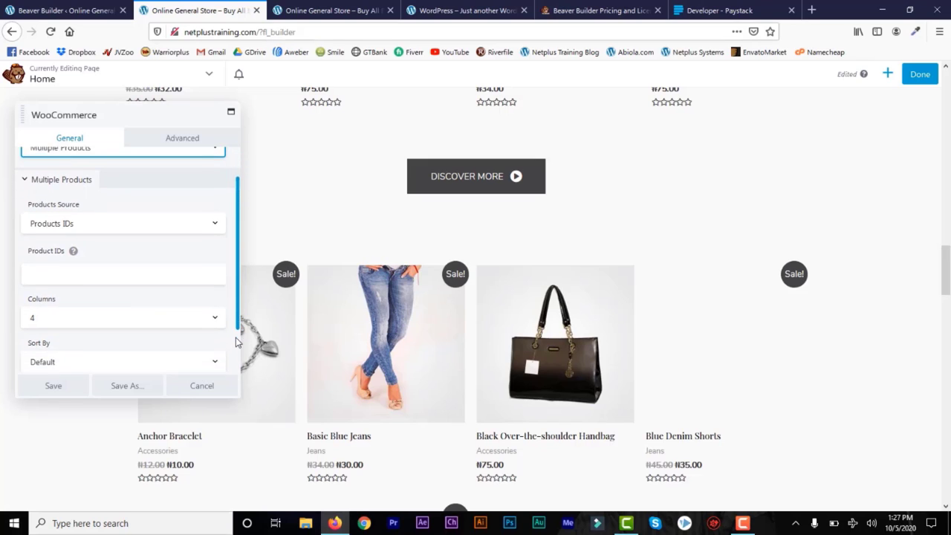
{"action": "scroll", "coordinate": [235, 337], "scroll_direction": "down", "scroll_amount": 1}
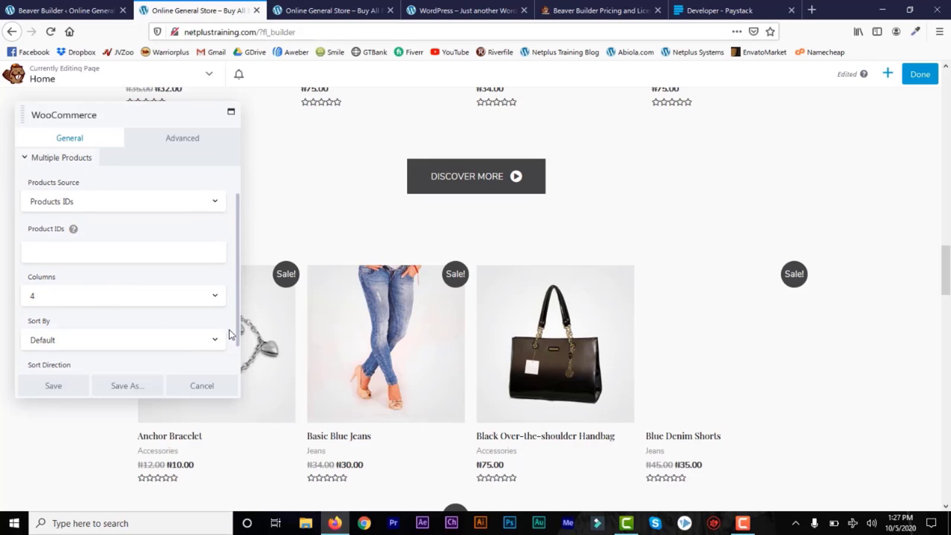
{"action": "scroll", "coordinate": [237, 321], "scroll_direction": "down", "scroll_amount": 1}
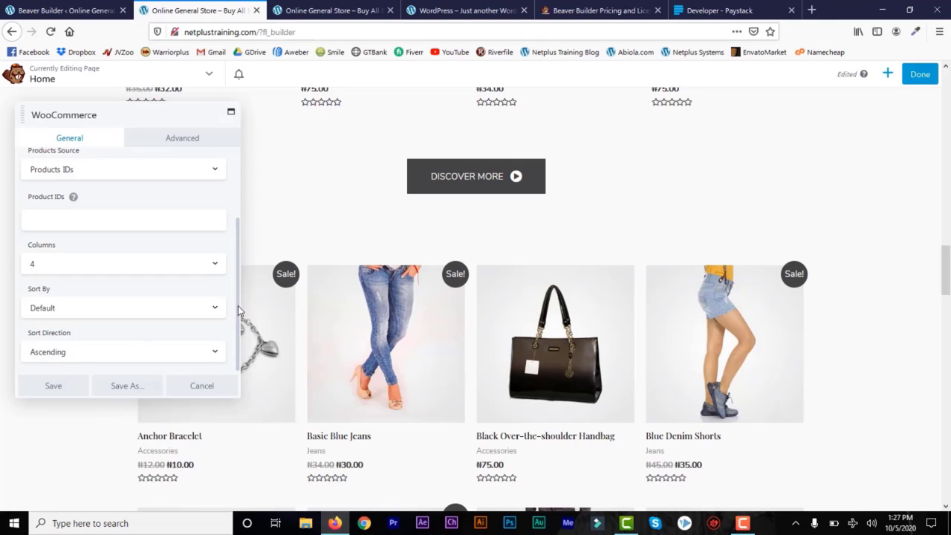
{"action": "left_click_drag", "start_coordinate": [237, 310], "coordinate": [260, 138]}
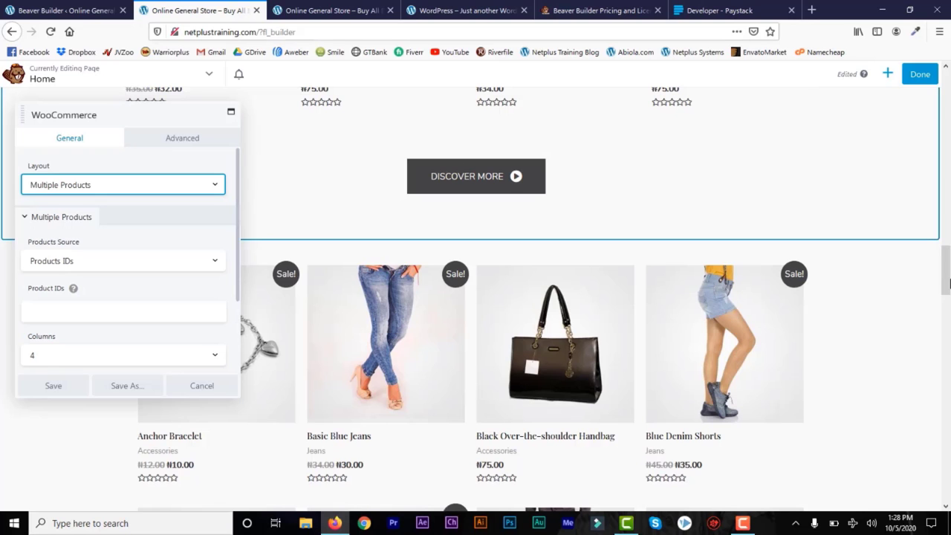
{"action": "left_click_drag", "start_coordinate": [946, 281], "coordinate": [946, 427]}
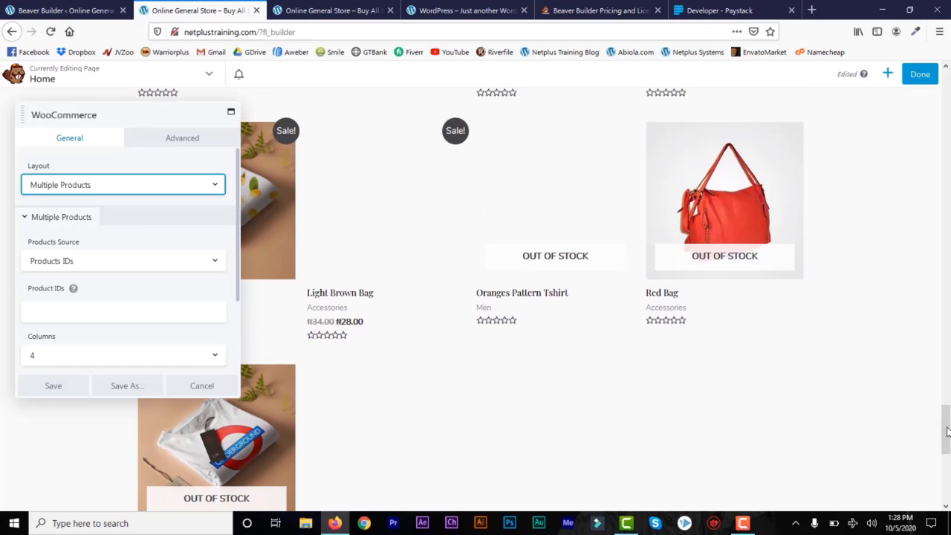
{"action": "left_click_drag", "start_coordinate": [237, 291], "coordinate": [241, 242]}
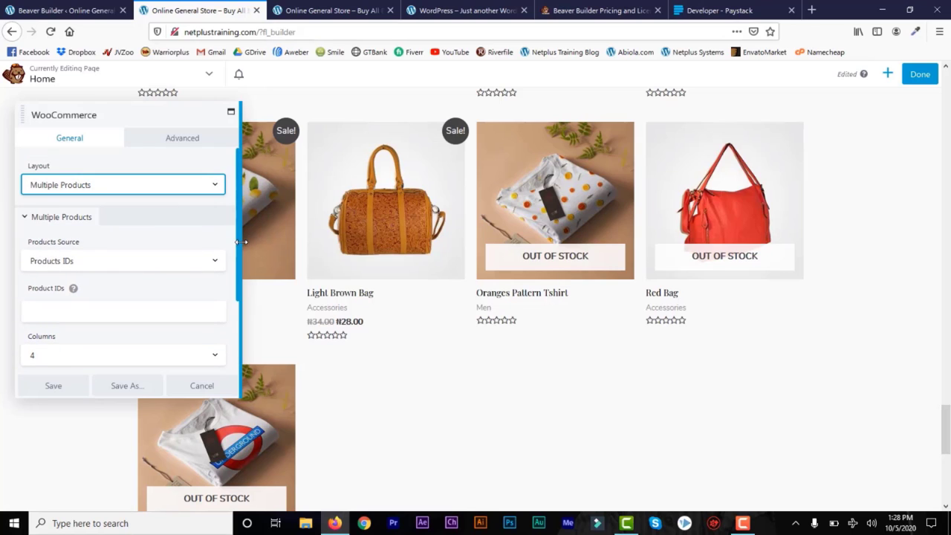
{"action": "left_click", "coordinate": [184, 144]}
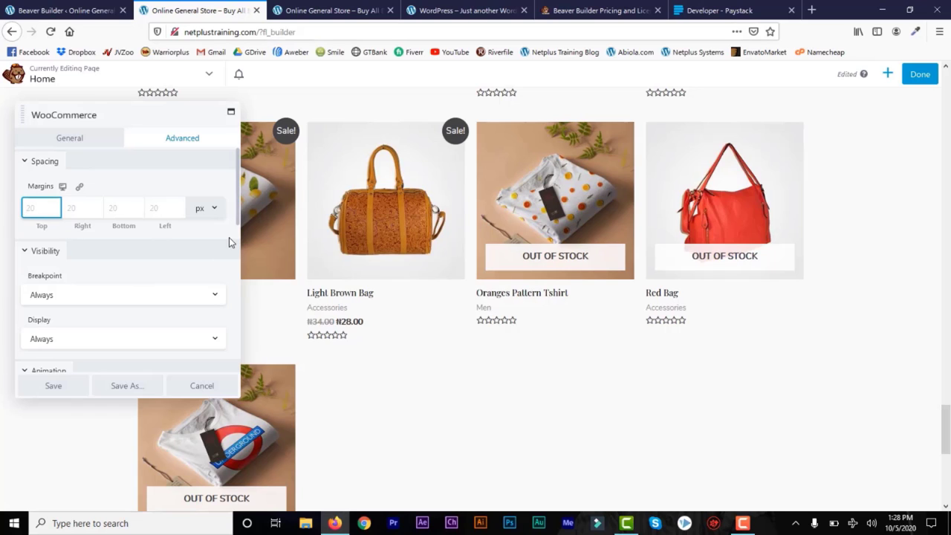
{"action": "left_click_drag", "start_coordinate": [237, 223], "coordinate": [238, 298]}
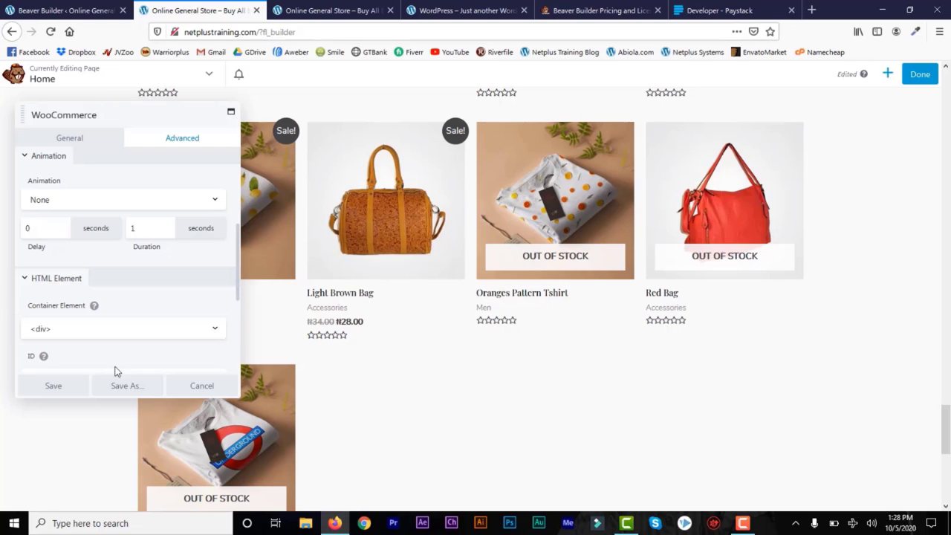
{"action": "left_click", "coordinate": [56, 388]}
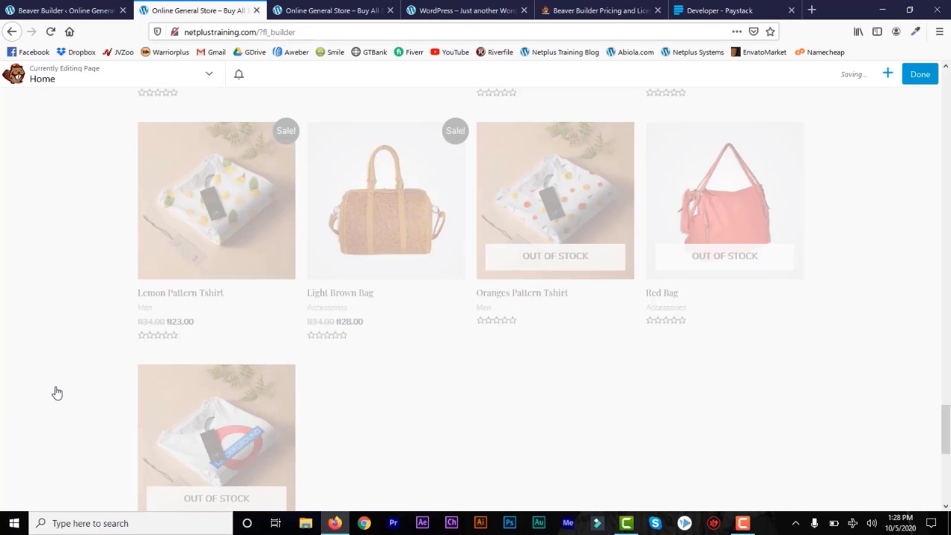
Delete the old four-product module and the DISCOVER MORE button under the Featured Collection heading.
{"action": "left_click_drag", "start_coordinate": [945, 427], "coordinate": [947, 236]}
{"action": "mouse_move", "coordinate": [265, 223]}
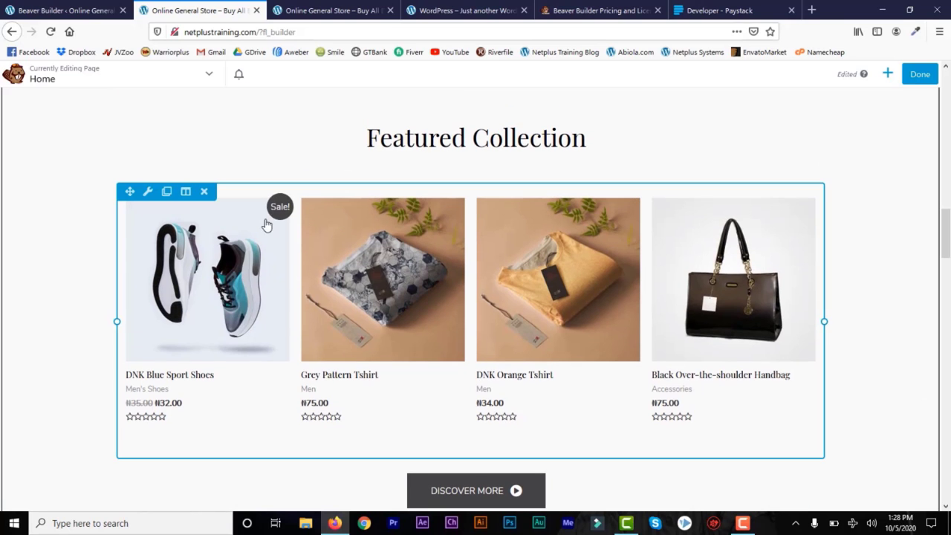
{"action": "left_click", "coordinate": [204, 193]}
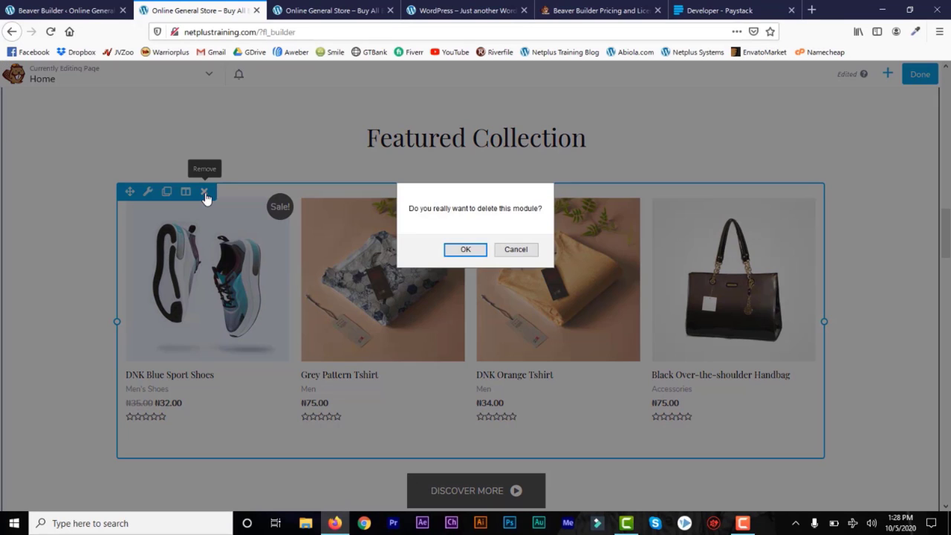
{"action": "left_click", "coordinate": [465, 249]}
{"action": "mouse_move", "coordinate": [418, 206]}
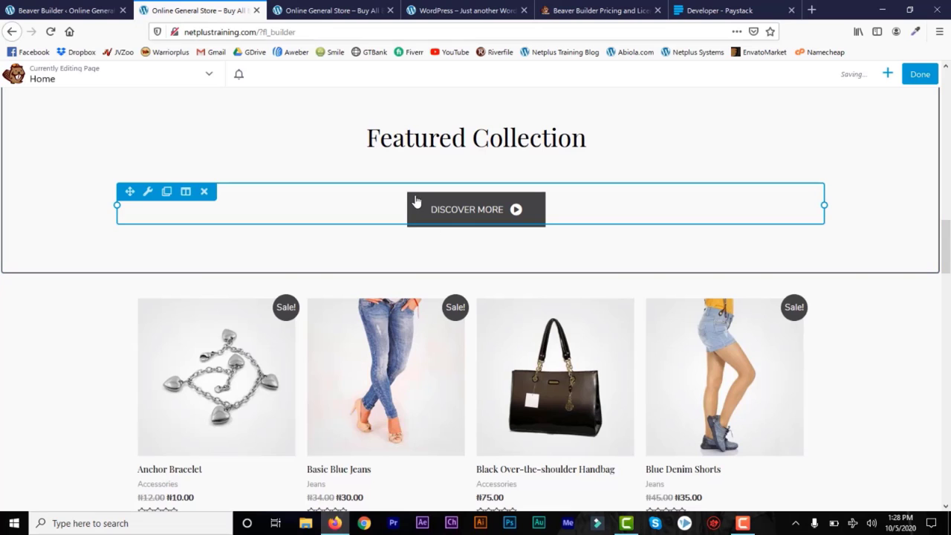
{"action": "left_click", "coordinate": [205, 193]}
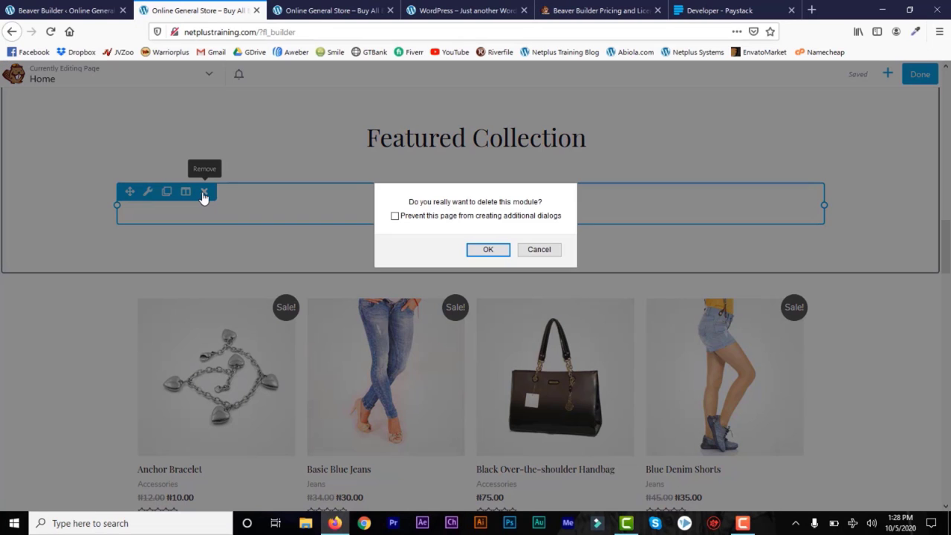
{"action": "left_click", "coordinate": [489, 248]}
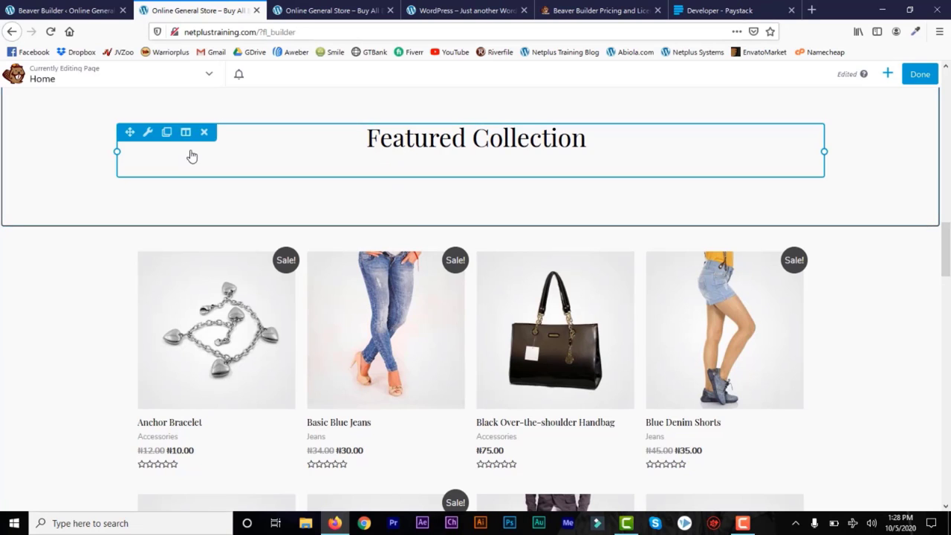
Set the Featured Collection heading's bottom margin to 0 px and save the heading.
{"action": "left_click", "coordinate": [148, 134]}
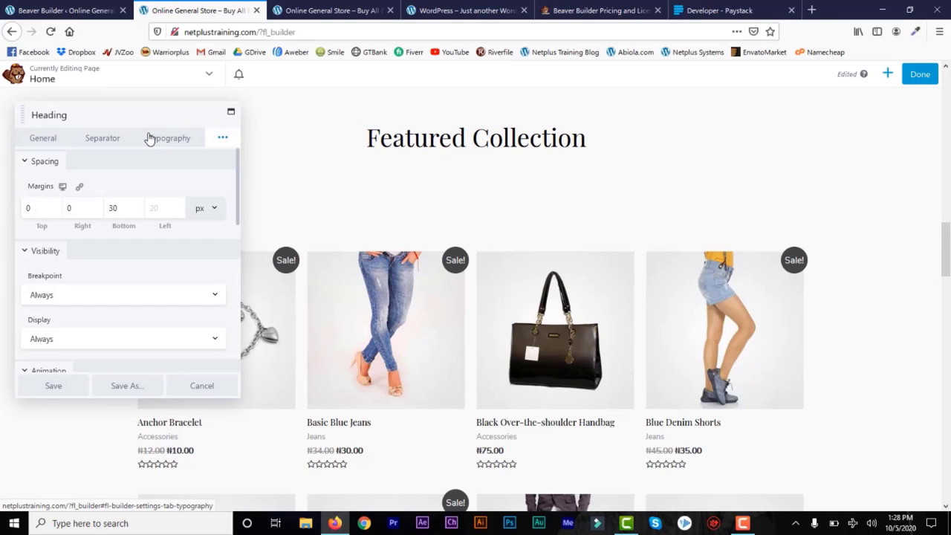
{"action": "left_click", "coordinate": [113, 207]}
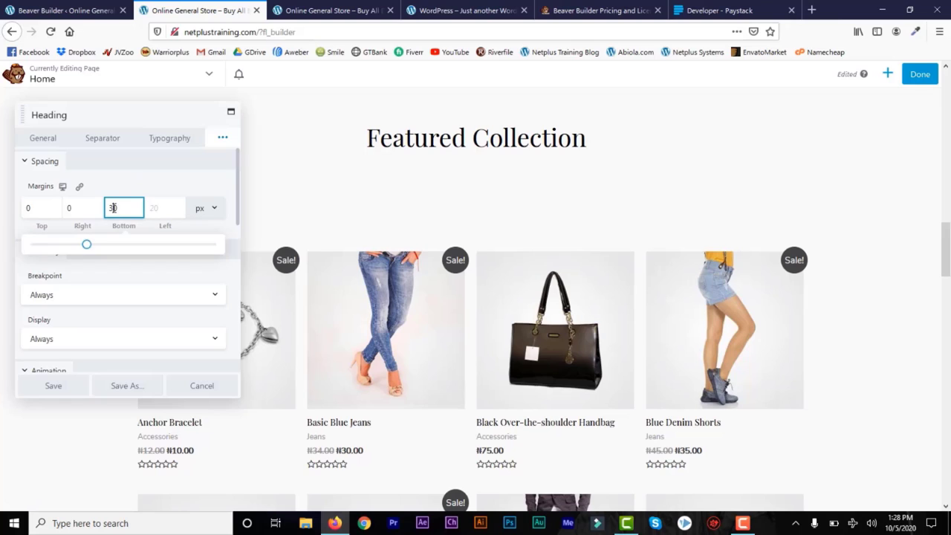
{"action": "key", "text": "BackSpace"}
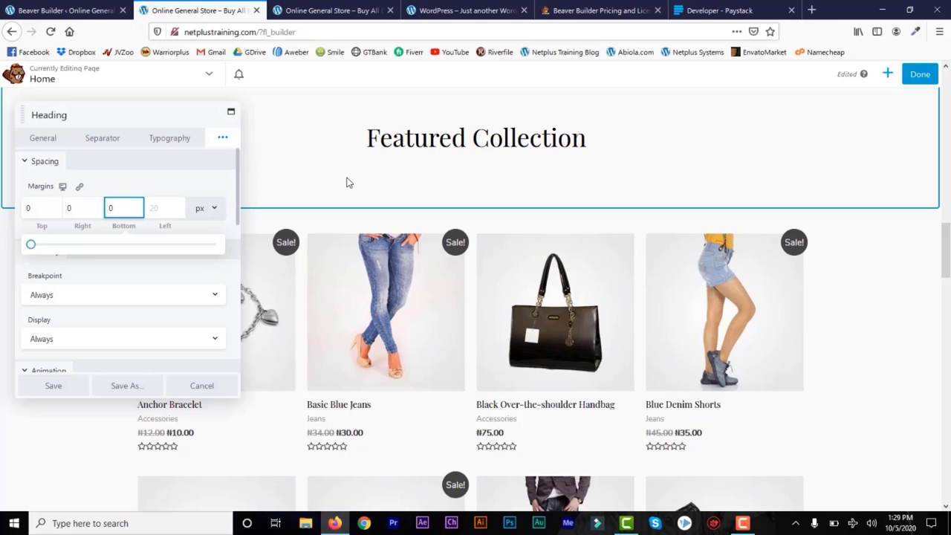
{"action": "left_click", "coordinate": [53, 385]}
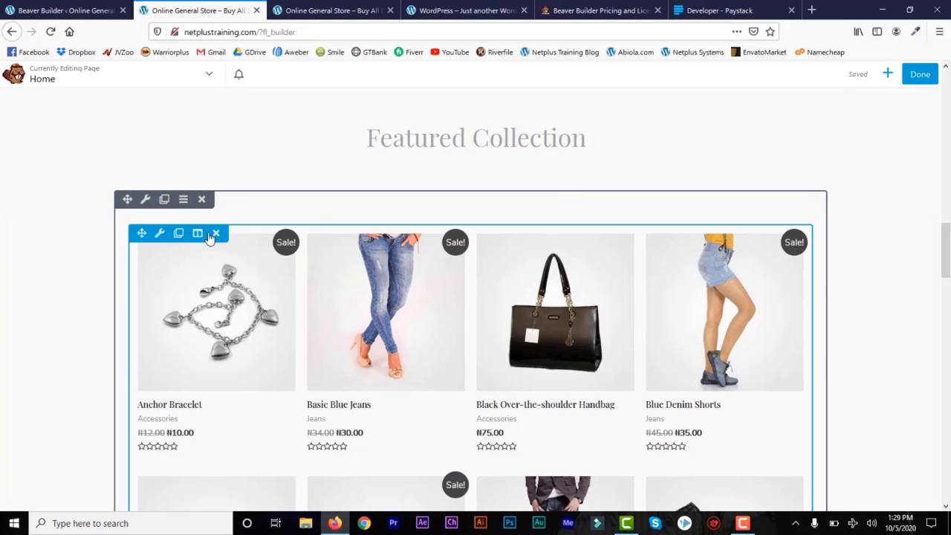
{"action": "left_click", "coordinate": [146, 201]}
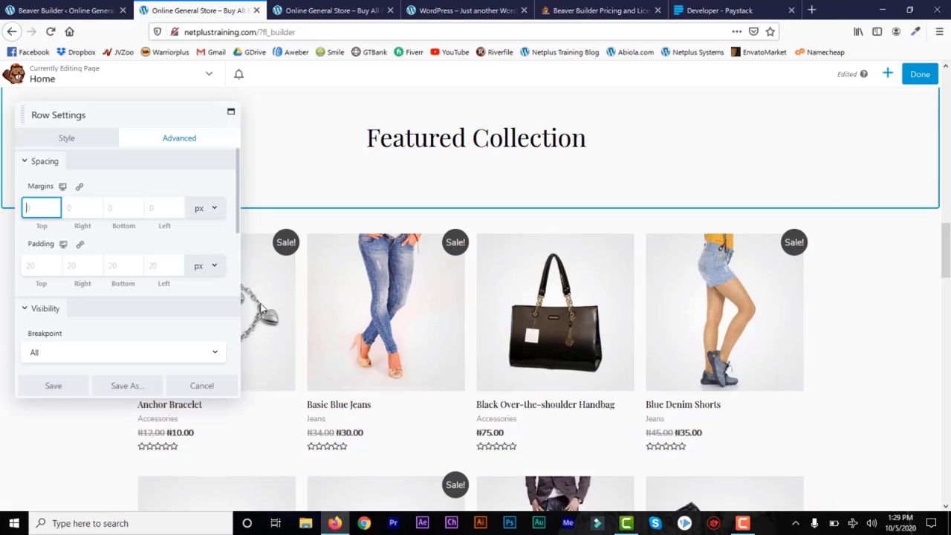
{"action": "left_click", "coordinate": [203, 389]}
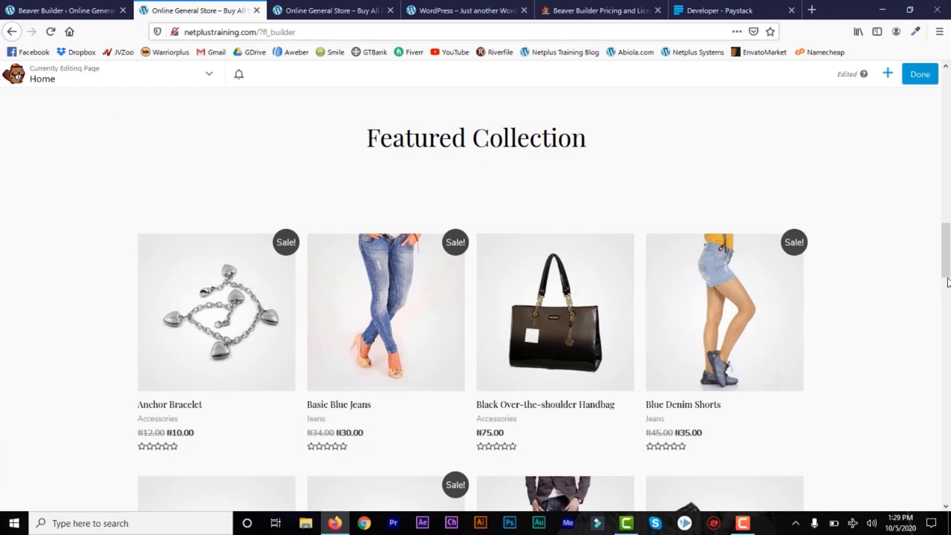
{"action": "left_click_drag", "start_coordinate": [945, 268], "coordinate": [949, 111]}
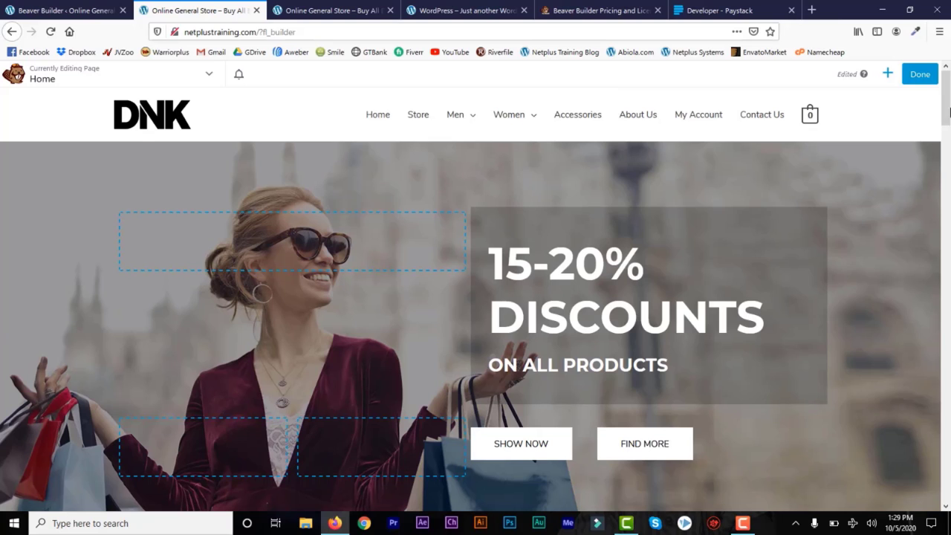
Try a Posts module below the product grid, look through its layout, style and content settings, and discard it.
{"action": "left_click", "coordinate": [887, 74]}
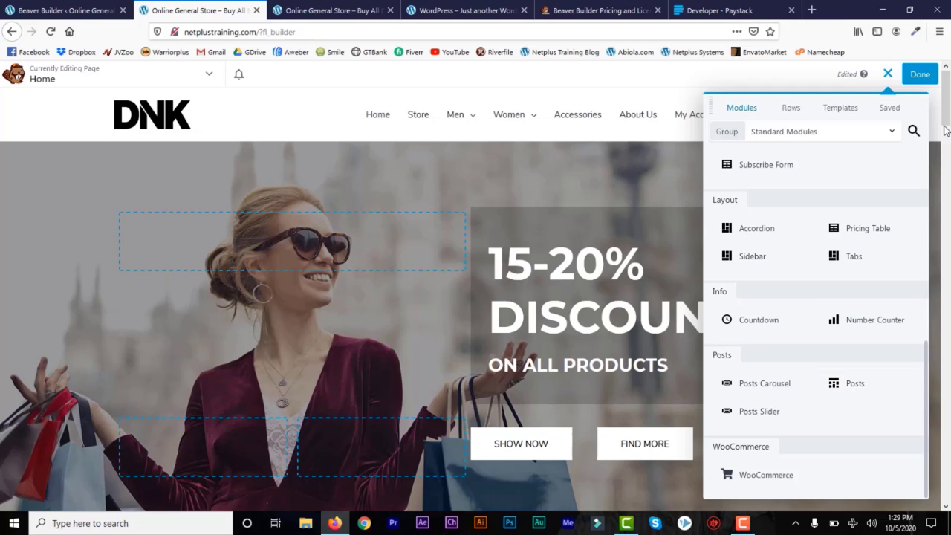
{"action": "left_click_drag", "start_coordinate": [947, 104], "coordinate": [947, 471]}
{"action": "left_click_drag", "start_coordinate": [856, 385], "coordinate": [572, 461]}
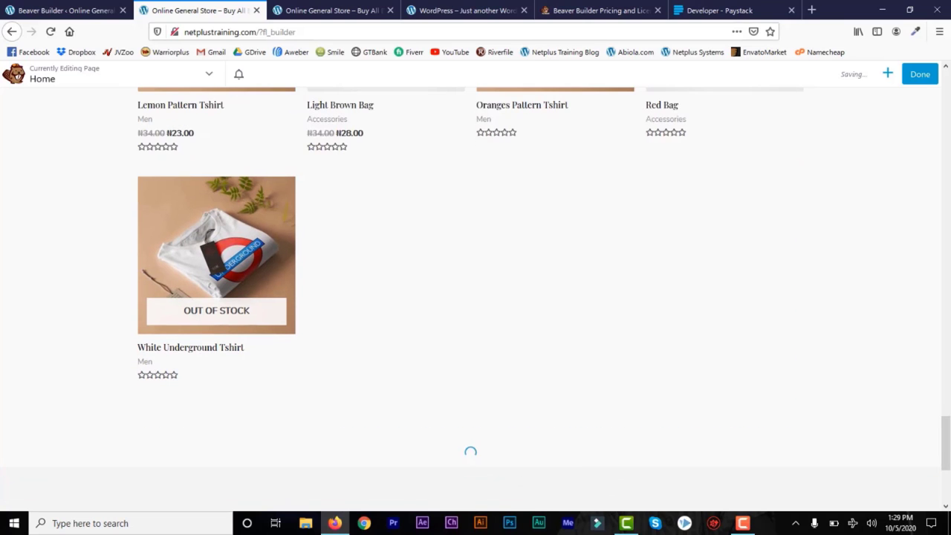
{"action": "left_click_drag", "start_coordinate": [948, 444], "coordinate": [947, 463]}
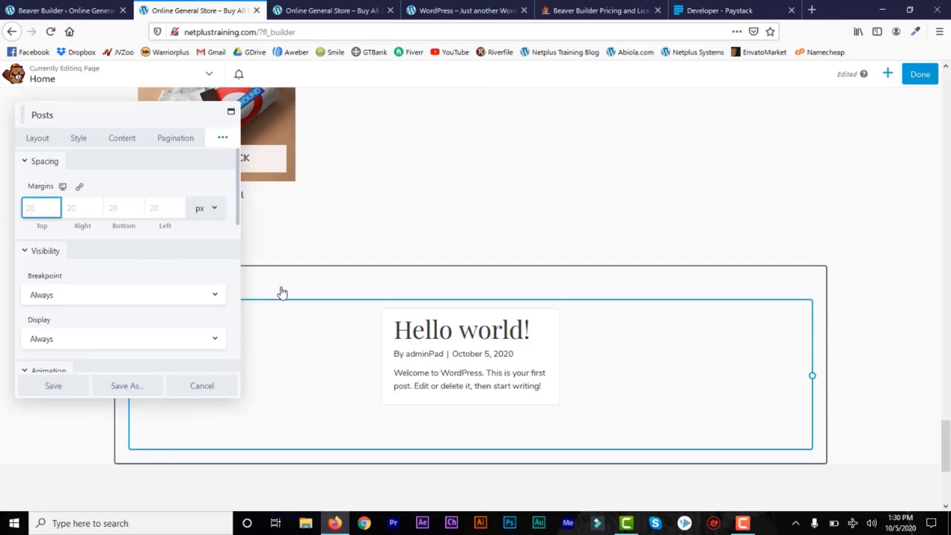
{"action": "left_click", "coordinate": [39, 140]}
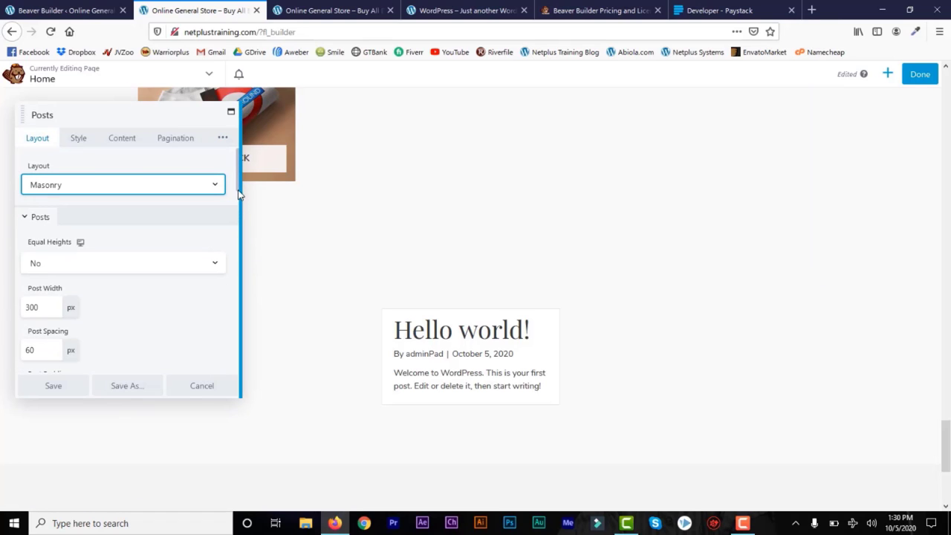
{"action": "mouse_move", "coordinate": [238, 191]}
{"action": "left_mouse_down"}
{"action": "mouse_move", "coordinate": [235, 312]}
{"action": "mouse_move", "coordinate": [236, 186]}
{"action": "left_mouse_up"}
{"action": "left_click", "coordinate": [79, 143]}
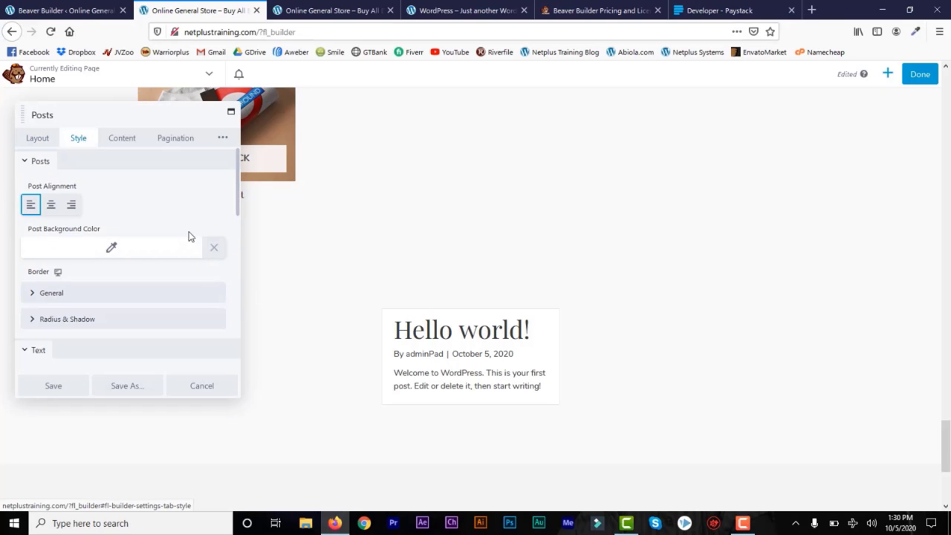
{"action": "left_click", "coordinate": [122, 140]}
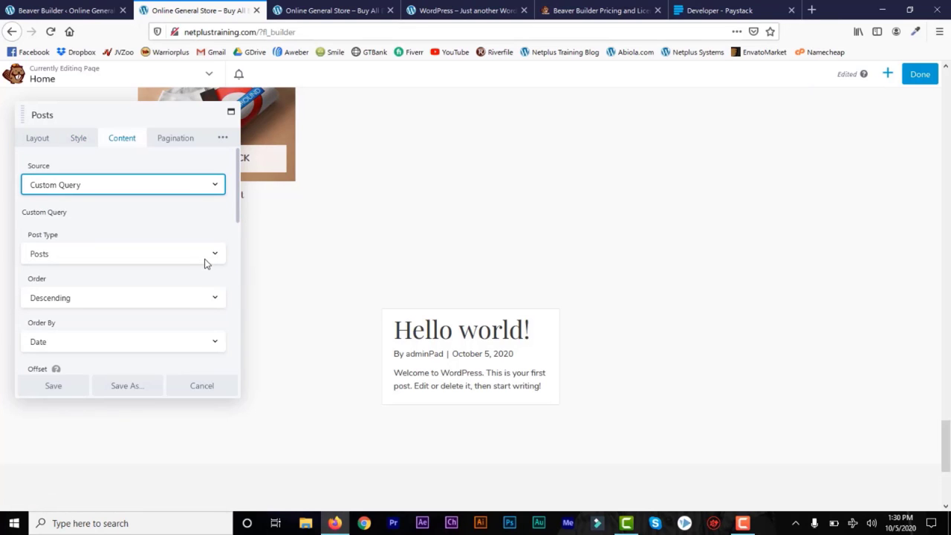
{"action": "left_click_drag", "start_coordinate": [237, 205], "coordinate": [239, 289]}
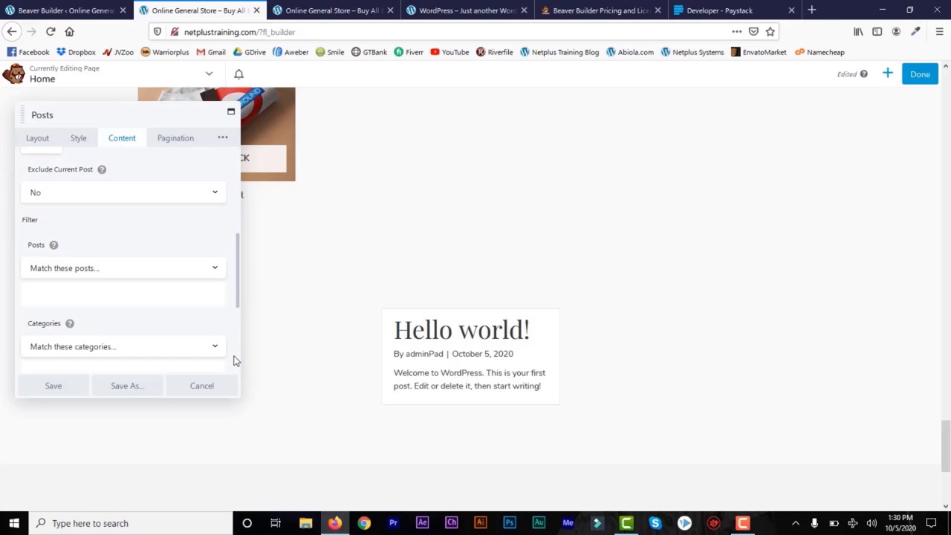
{"action": "left_click", "coordinate": [201, 385]}
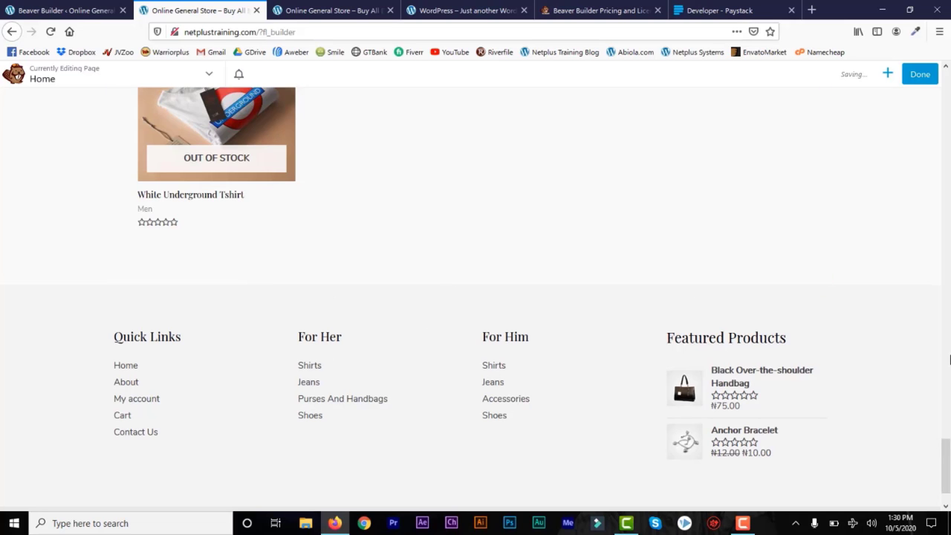
{"action": "left_click_drag", "start_coordinate": [947, 453], "coordinate": [947, 117]}
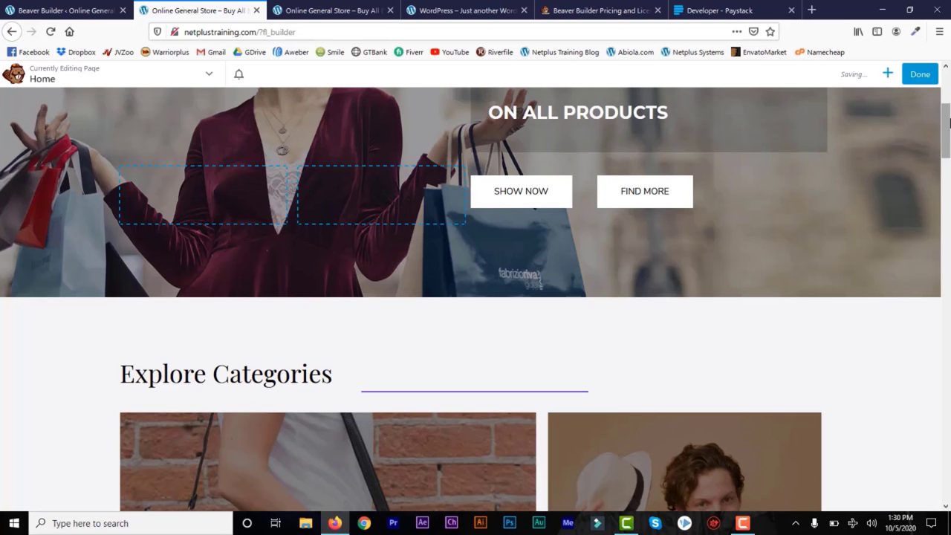
Publish the home page edits, then reload the live home page and check the product grid.
{"action": "left_click", "coordinate": [912, 76]}
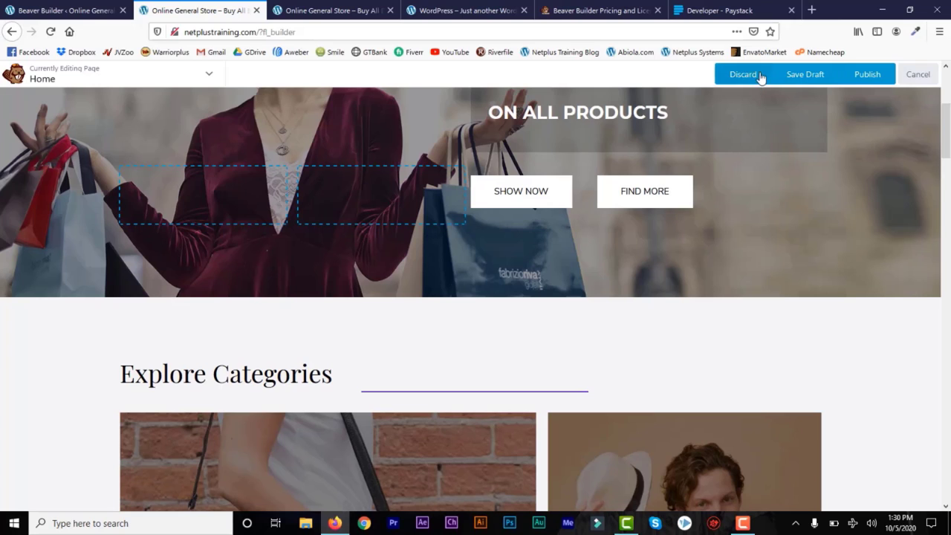
{"action": "left_click", "coordinate": [868, 75]}
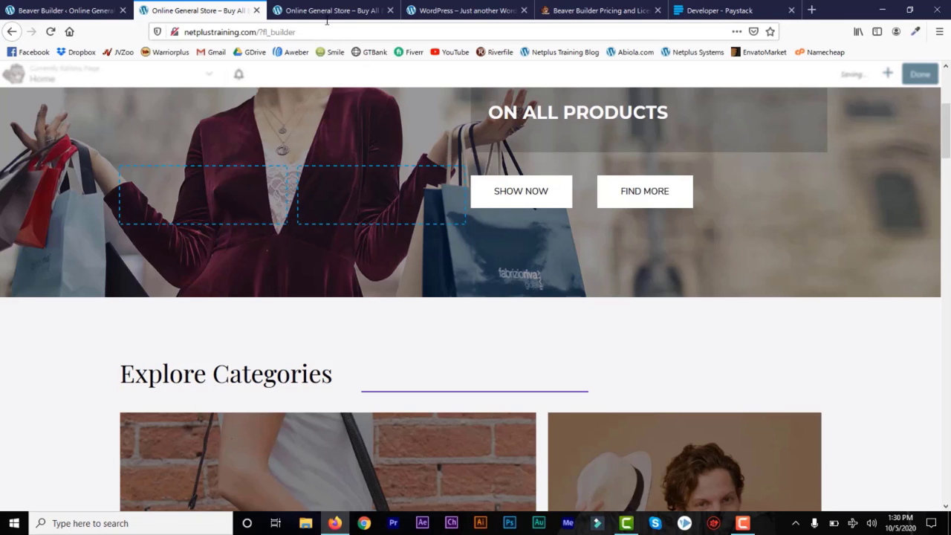
{"action": "left_click", "coordinate": [298, 13]}
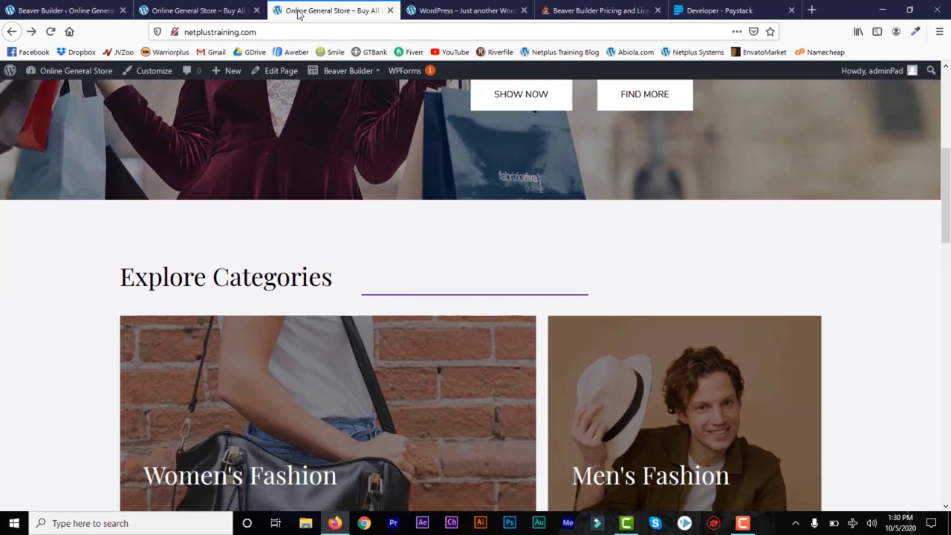
{"action": "left_click", "coordinate": [50, 32]}
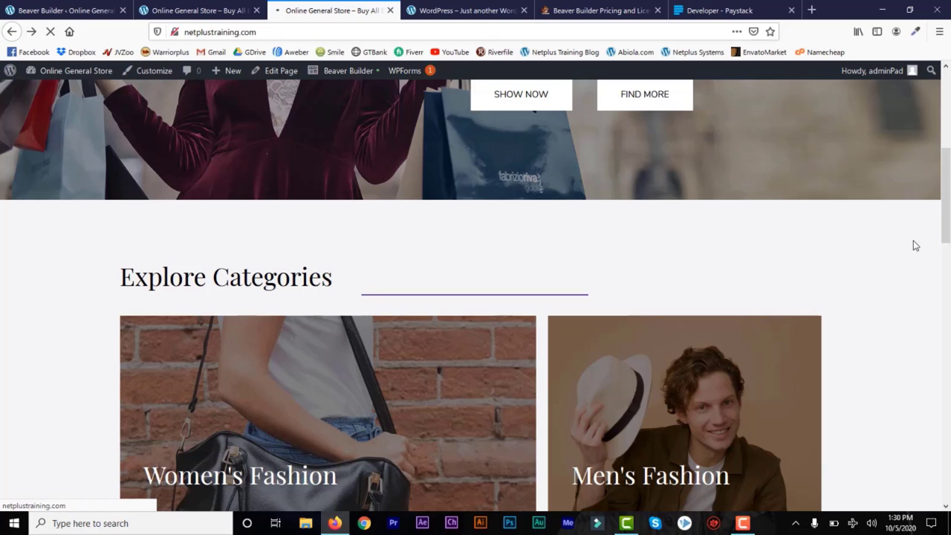
{"action": "left_click_drag", "start_coordinate": [947, 211], "coordinate": [947, 423]}
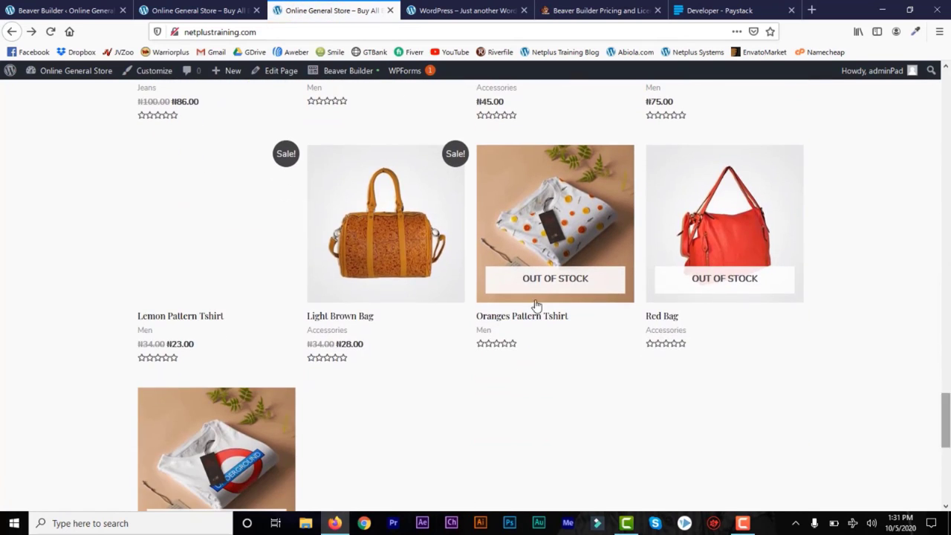
View the Oranges Pattern Tshirt page in the store and open the full product list in the WordPress admin.
{"action": "left_click", "coordinate": [515, 324]}
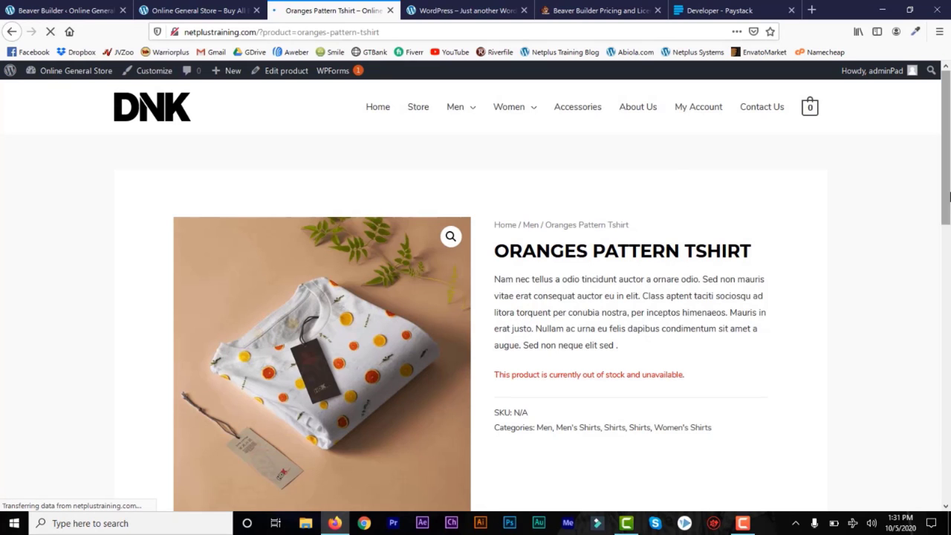
{"action": "scroll", "coordinate": [949, 195], "scroll_direction": "down", "scroll_amount": 3}
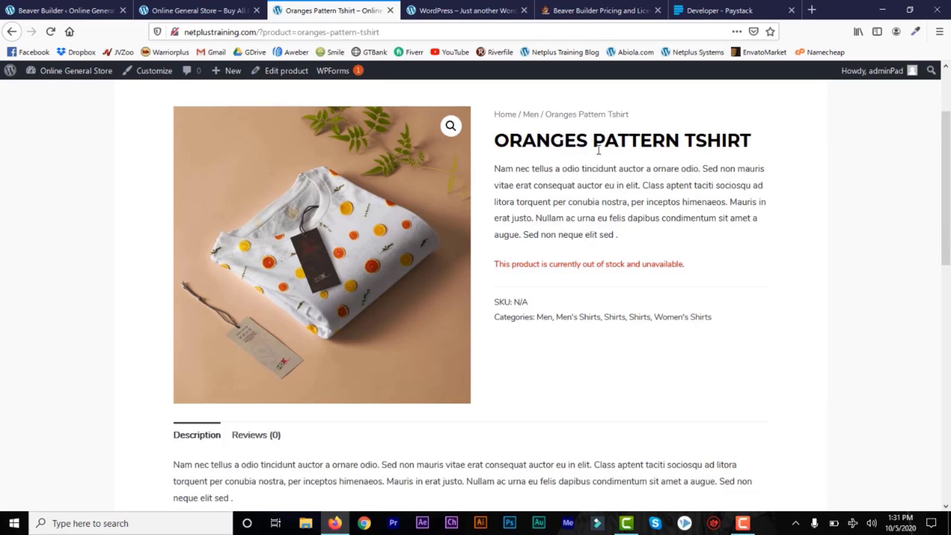
{"action": "left_click", "coordinate": [74, 10]}
{"action": "mouse_move", "coordinate": [49, 363]}
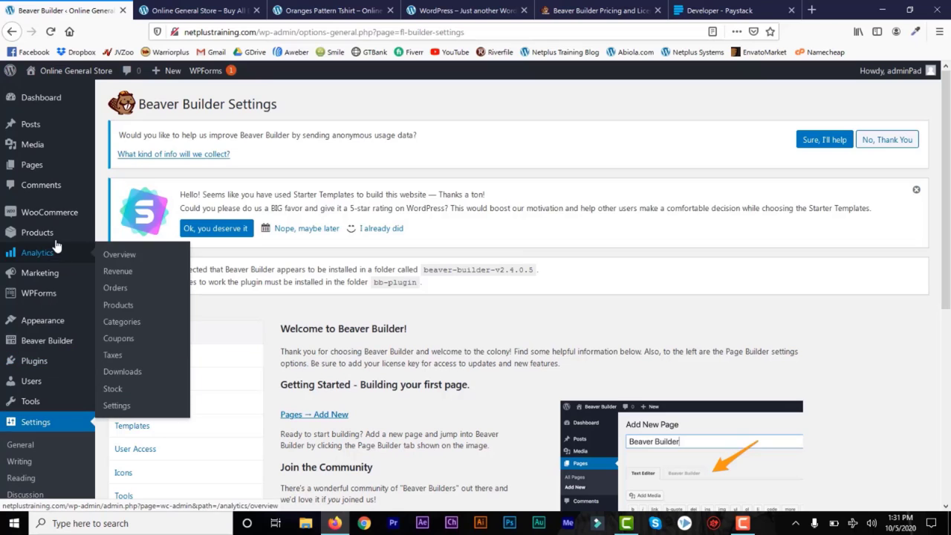
{"action": "mouse_move", "coordinate": [60, 238]}
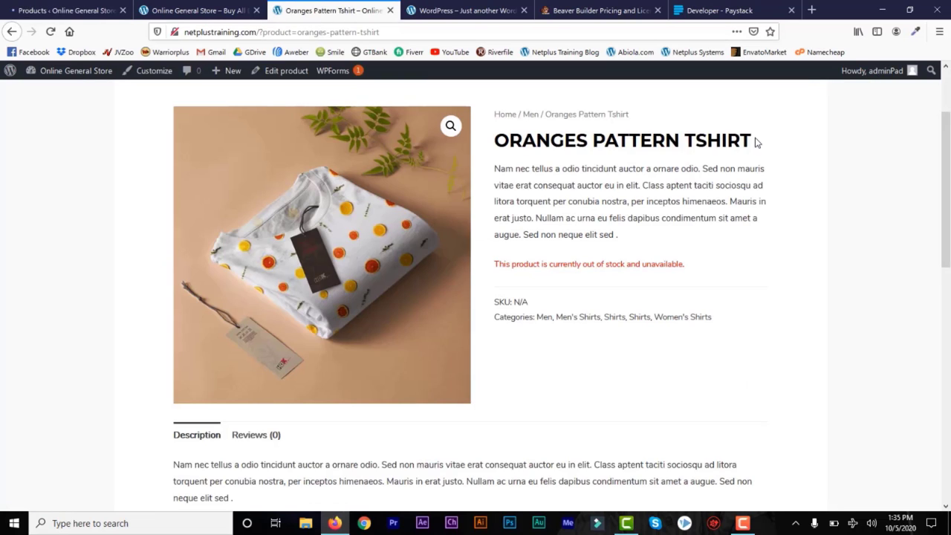
Search the product list for "Oranges Pattern Tshirt" and open that product for editing.
{"action": "left_click_drag", "start_coordinate": [755, 143], "coordinate": [498, 131]}
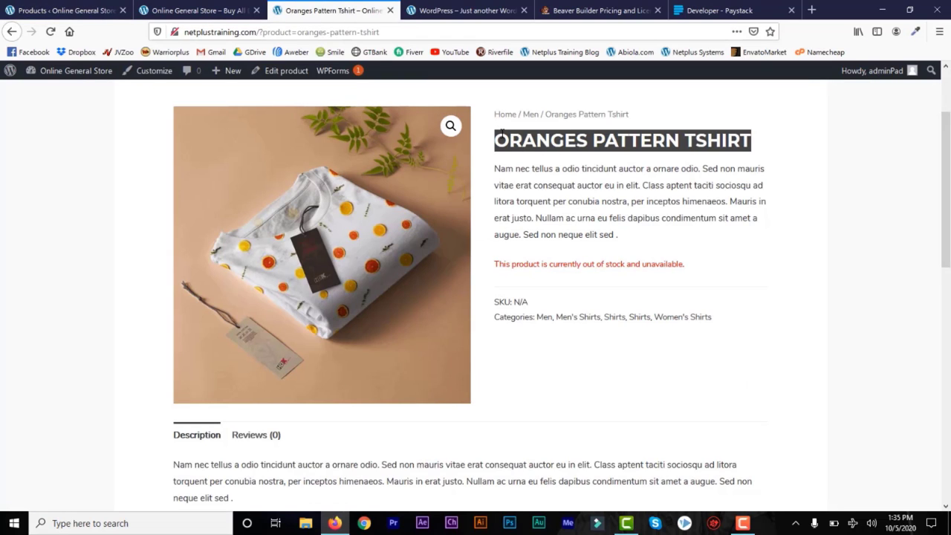
{"action": "left_click", "coordinate": [64, 12]}
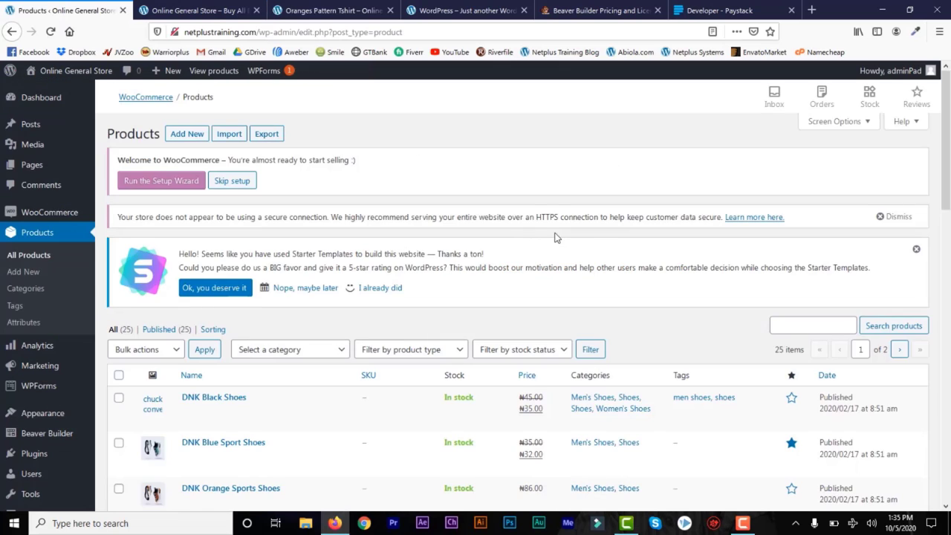
{"action": "left_click", "coordinate": [821, 326]}
{"action": "type", "text": "Oranges Pattern Tshirt"}
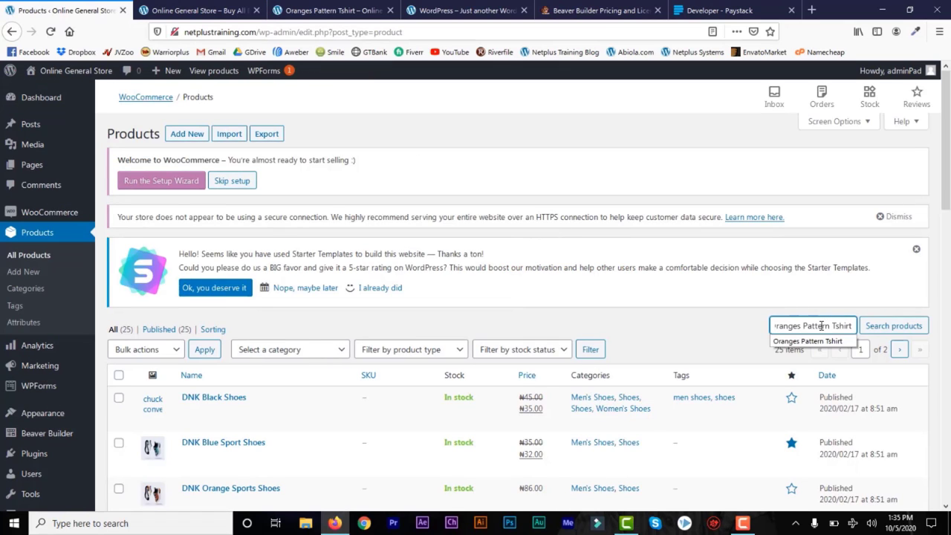
{"action": "left_click", "coordinate": [886, 330]}
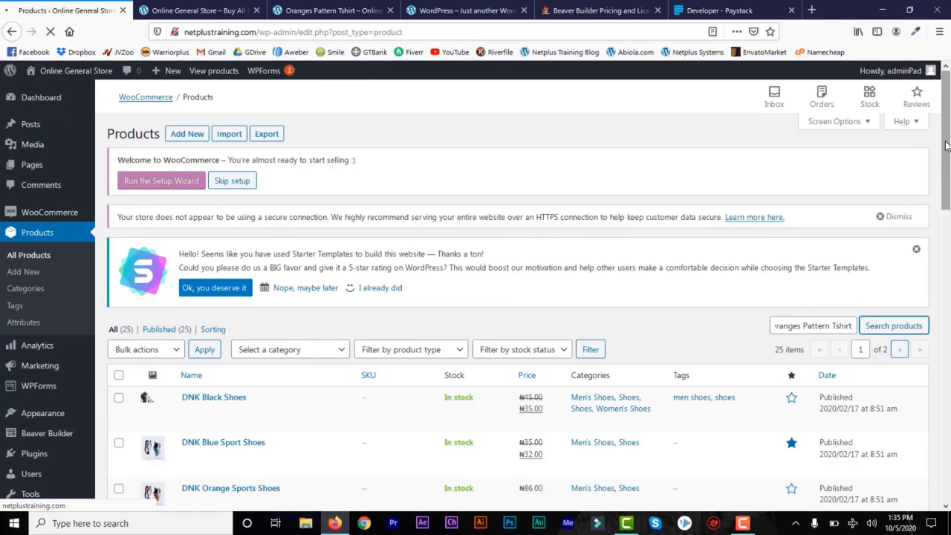
{"action": "left_click_drag", "start_coordinate": [946, 146], "coordinate": [946, 234]}
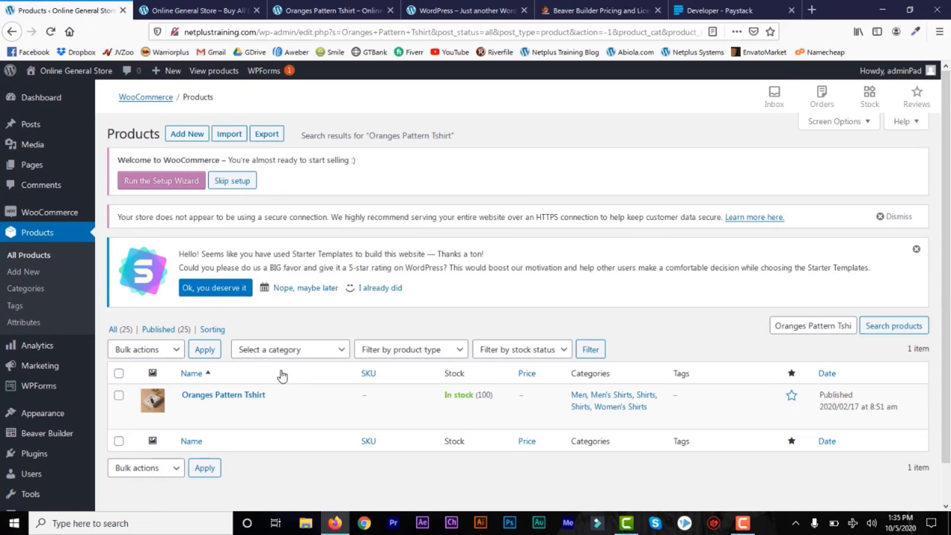
{"action": "mouse_move", "coordinate": [214, 410]}
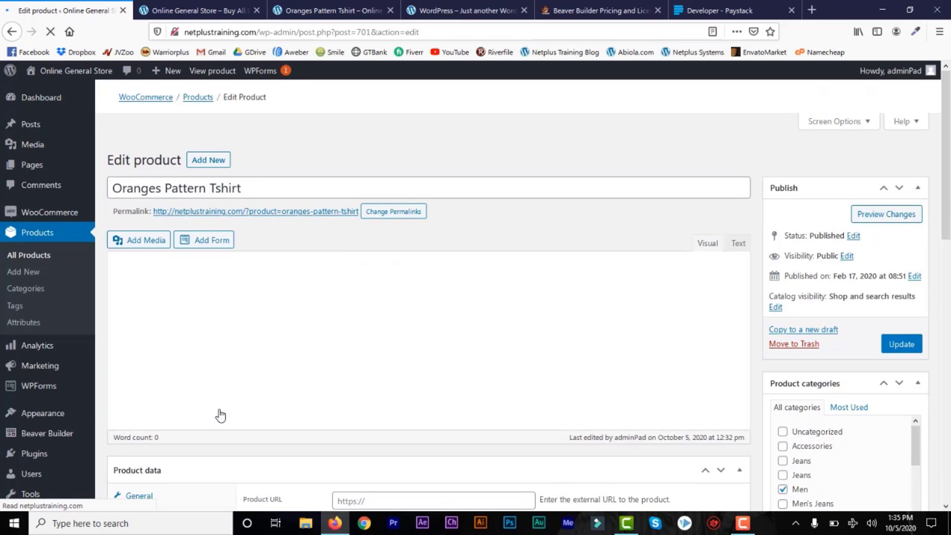
Change the product type to Simple product and set the regular price to 500.
{"action": "left_click_drag", "start_coordinate": [949, 148], "coordinate": [948, 275]}
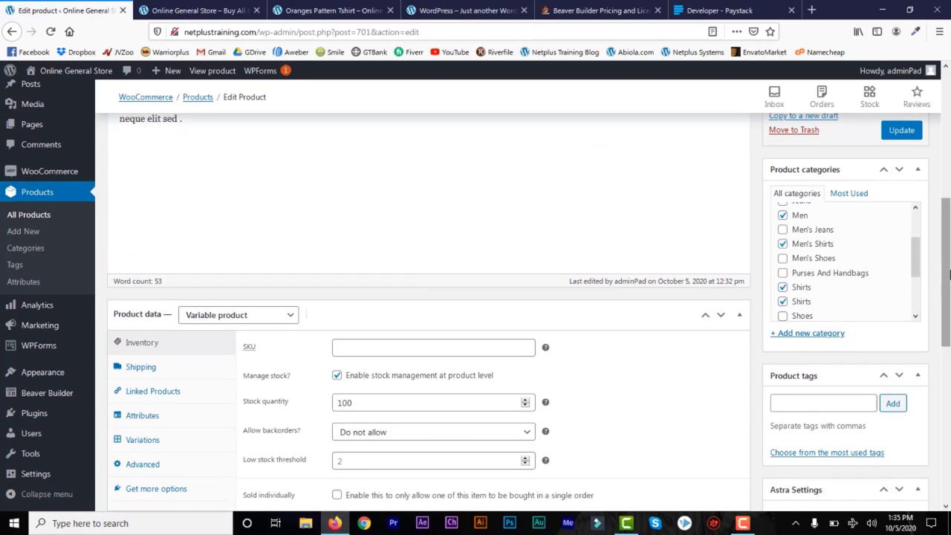
{"action": "scroll", "coordinate": [949, 269], "scroll_direction": "down", "scroll_amount": 3}
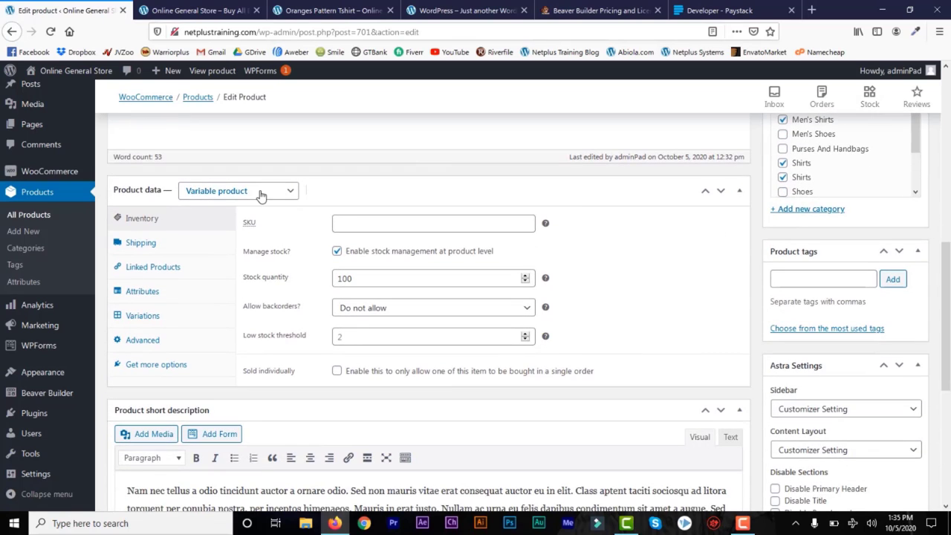
{"action": "left_click", "coordinate": [280, 194]}
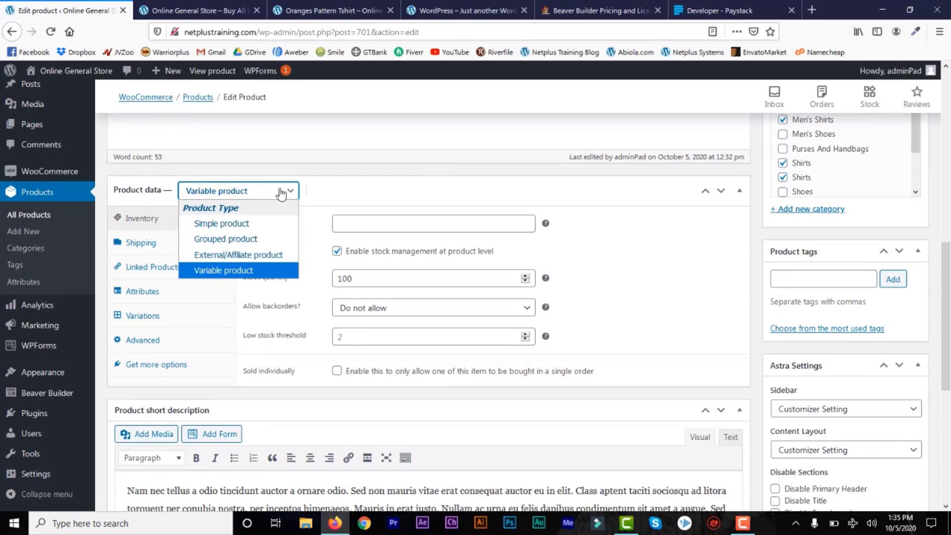
{"action": "left_click", "coordinate": [249, 227]}
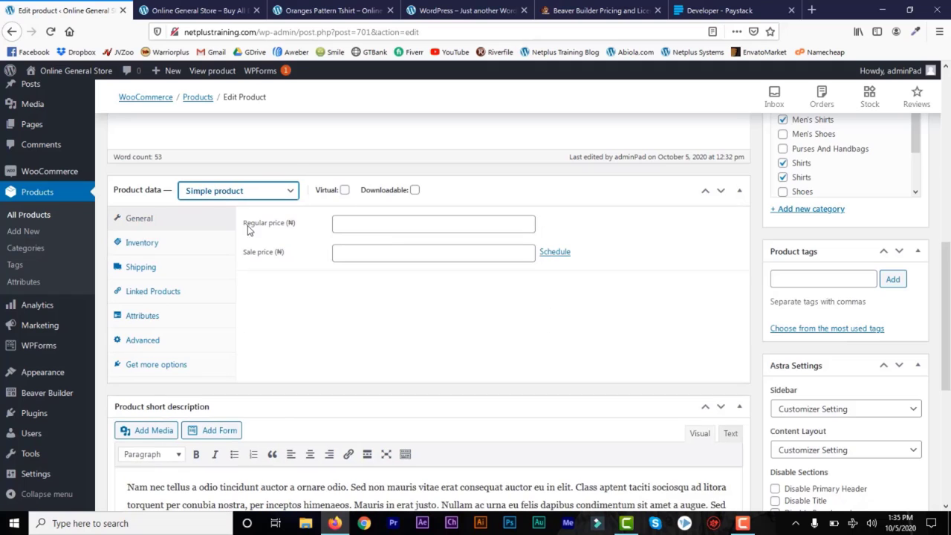
{"action": "left_click", "coordinate": [359, 225]}
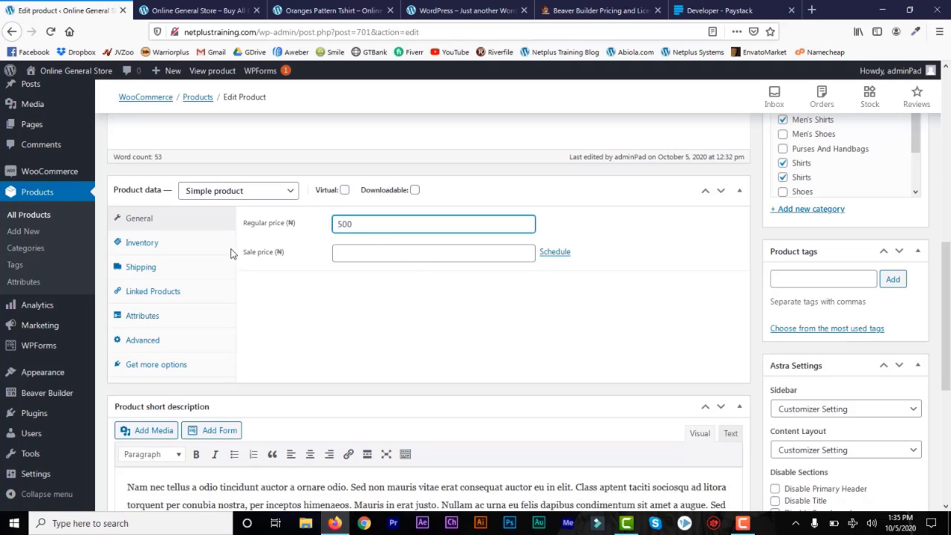
Check the product's inventory settings and update the product.
{"action": "left_click", "coordinate": [158, 249]}
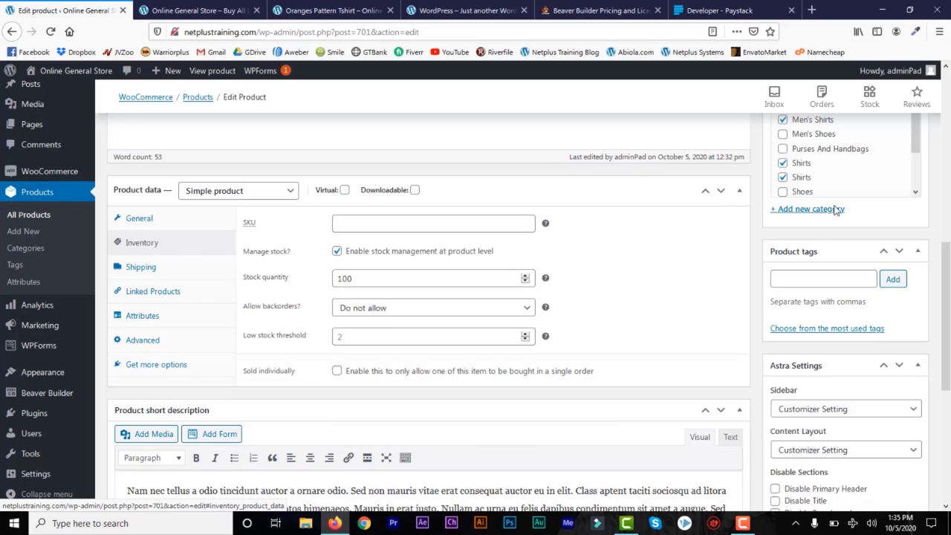
{"action": "left_click_drag", "start_coordinate": [947, 256], "coordinate": [947, 141]}
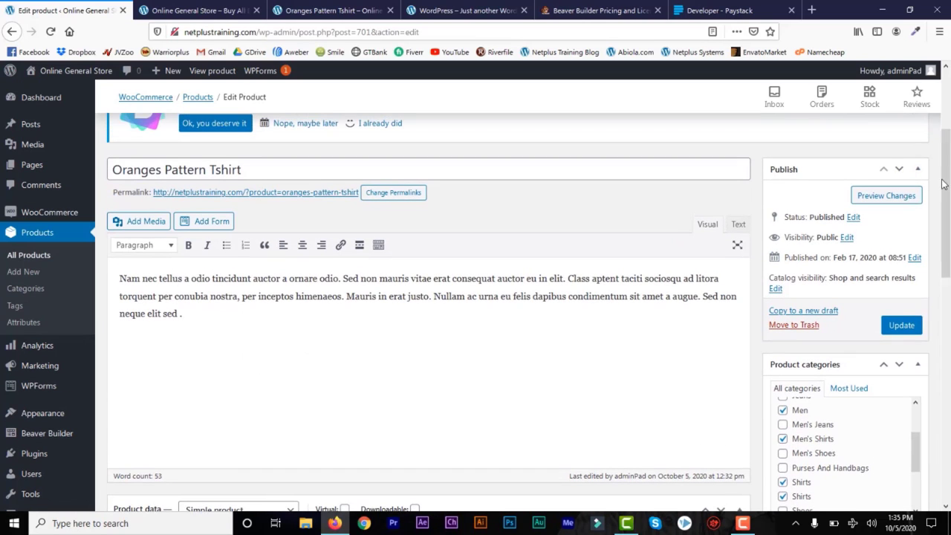
{"action": "left_click", "coordinate": [901, 327]}
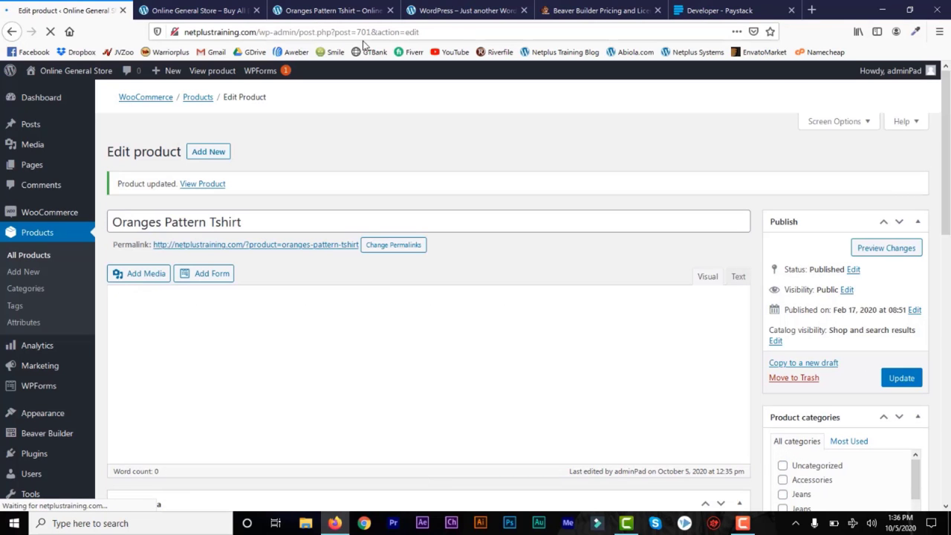
Reload the Oranges Pattern Tshirt store page and check its price, availability and cart option.
{"action": "left_click", "coordinate": [332, 10]}
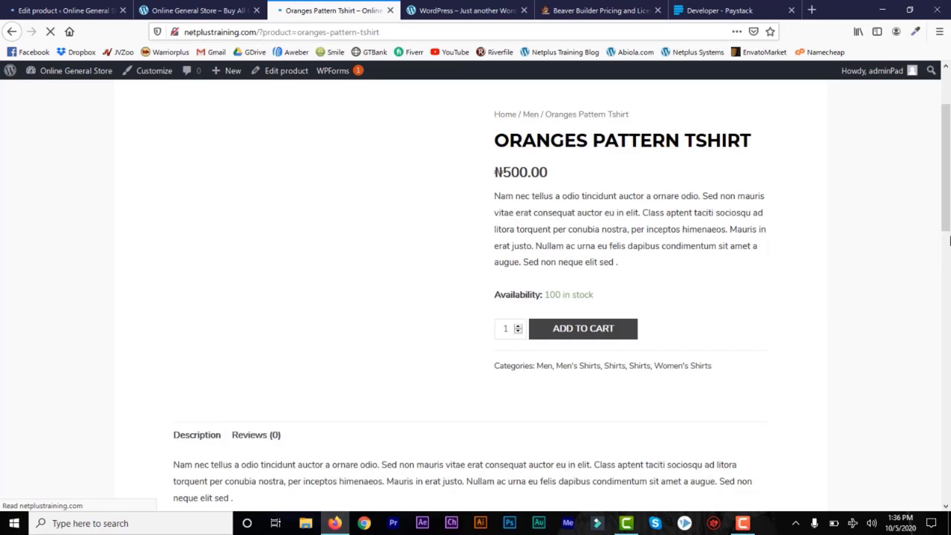
{"action": "scroll", "coordinate": [824, 223], "scroll_direction": "down", "scroll_amount": 2}
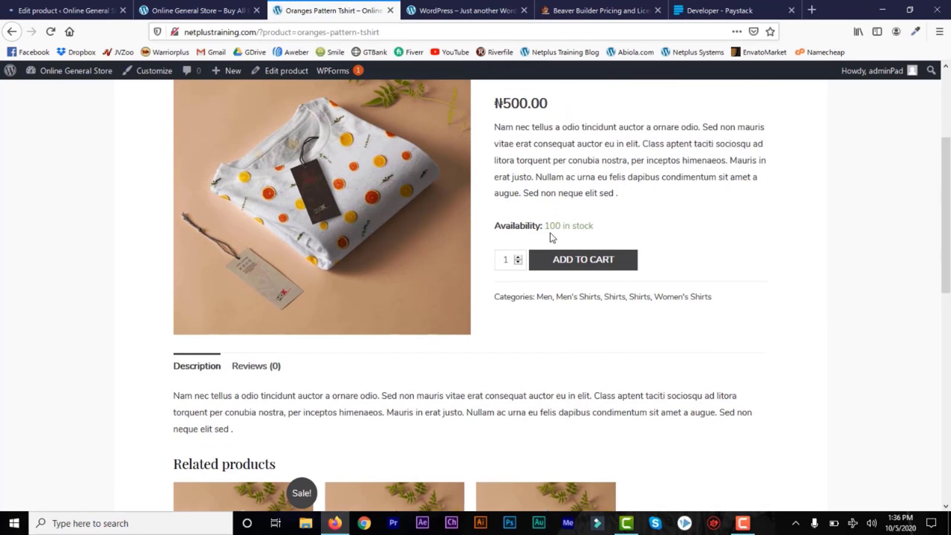
{"action": "left_click_drag", "start_coordinate": [949, 205], "coordinate": [950, 150]}
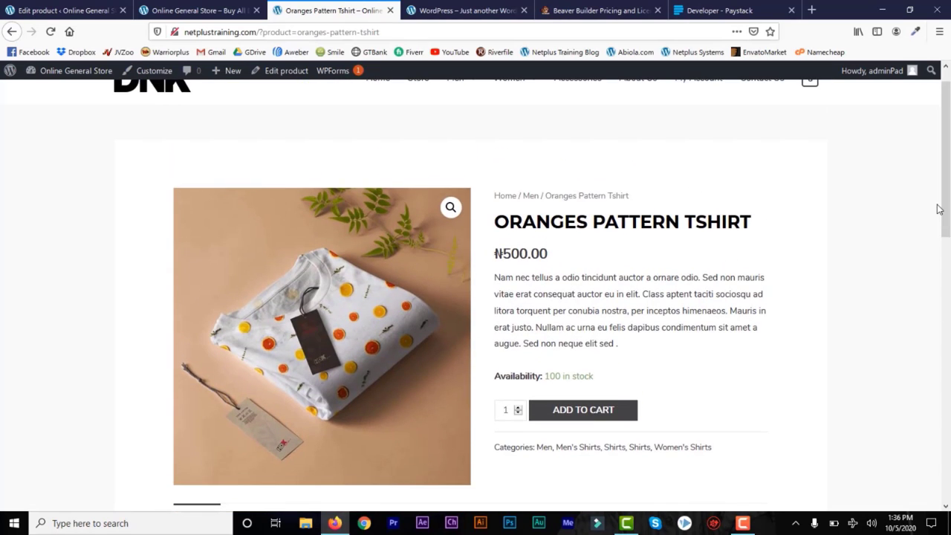
{"action": "scroll", "coordinate": [949, 179], "scroll_direction": "up", "scroll_amount": 1}
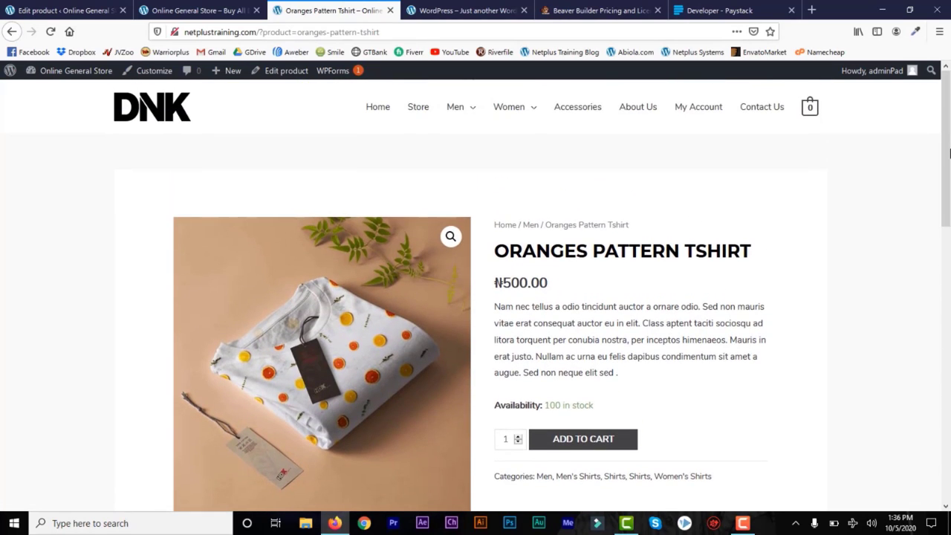
{"action": "scroll", "coordinate": [950, 153], "scroll_direction": "down", "scroll_amount": 3}
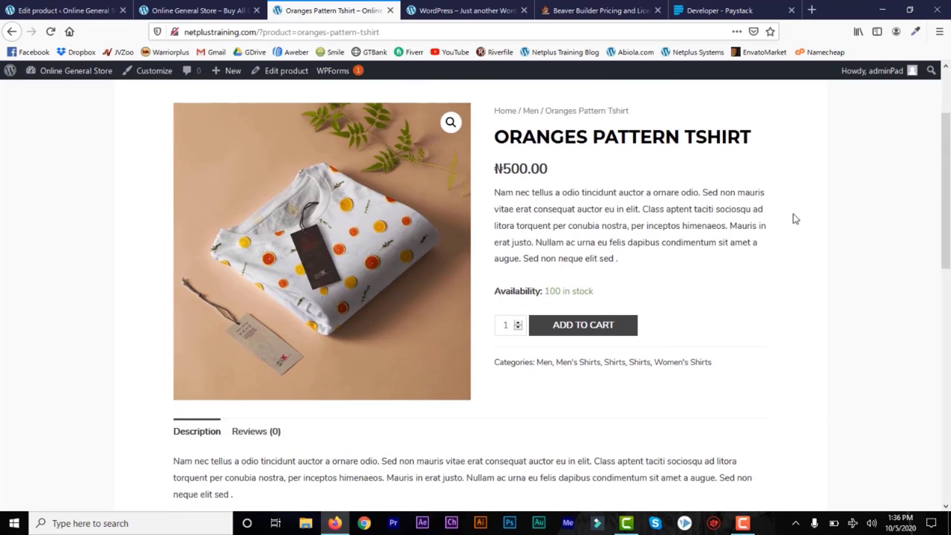
Add one Oranges Pattern Tshirt to the cart and proceed to the checkout page.
{"action": "left_click", "coordinate": [592, 330]}
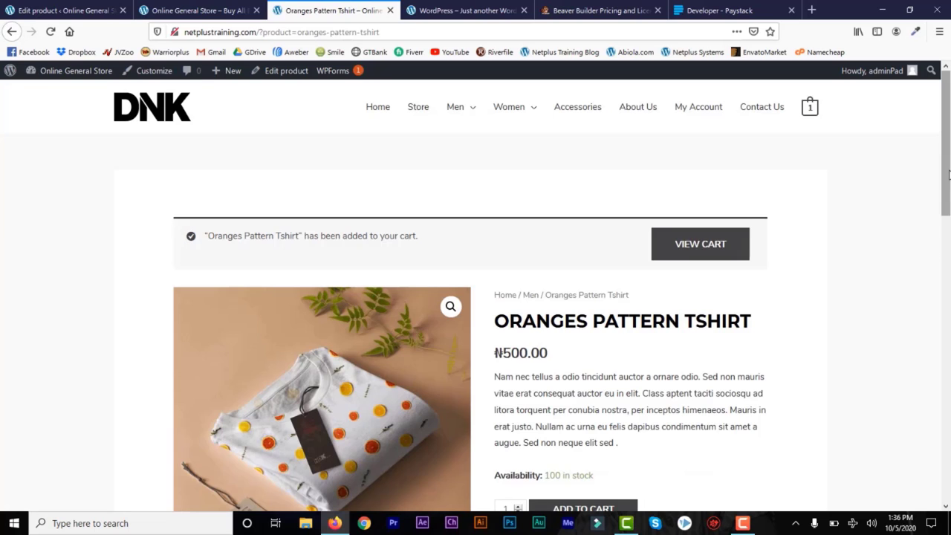
{"action": "mouse_move", "coordinate": [949, 178]}
{"action": "left_mouse_down"}
{"action": "mouse_move", "coordinate": [948, 288]}
{"action": "mouse_move", "coordinate": [947, 178]}
{"action": "left_mouse_up"}
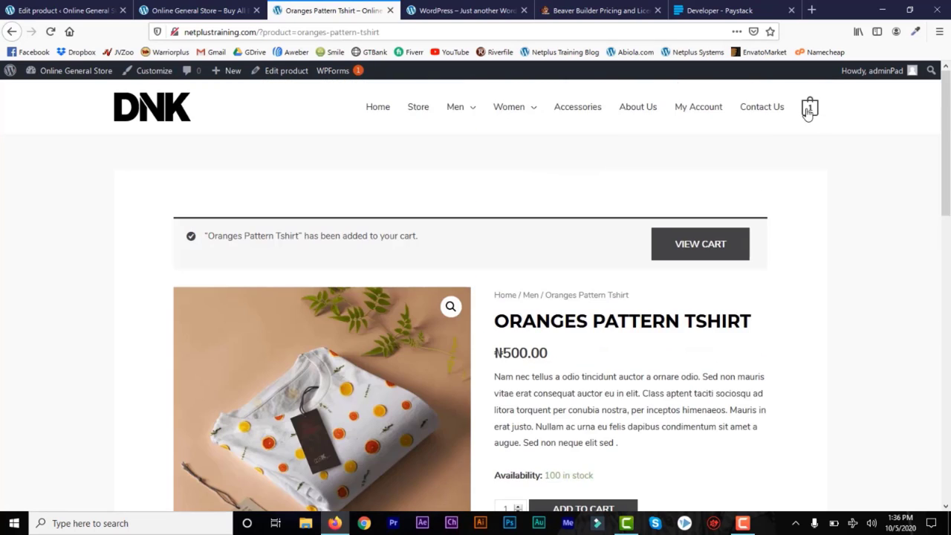
{"action": "mouse_move", "coordinate": [809, 108]}
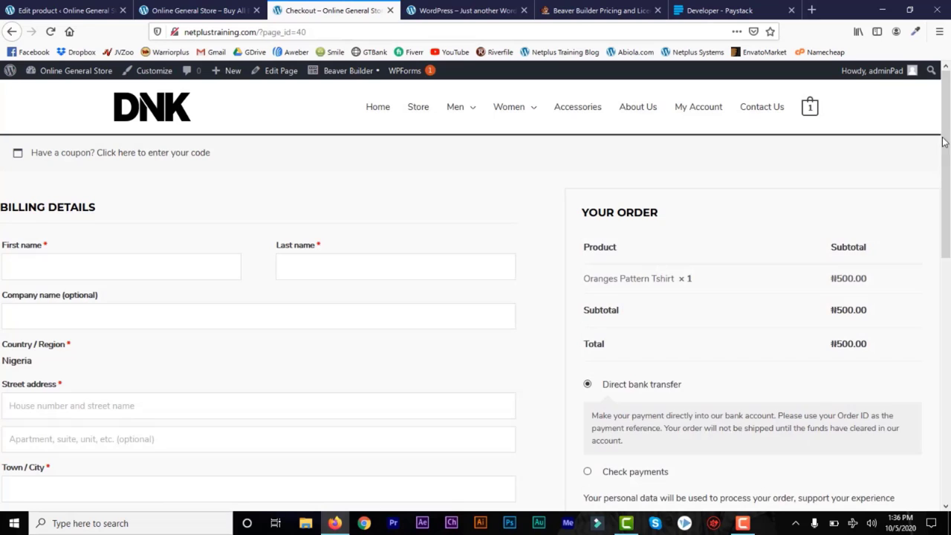
Look through the checkout's billing fields and payment methods, trying Check payments before returning to Direct bank transfer.
{"action": "scroll", "coordinate": [906, 157], "scroll_direction": "down", "scroll_amount": 2}
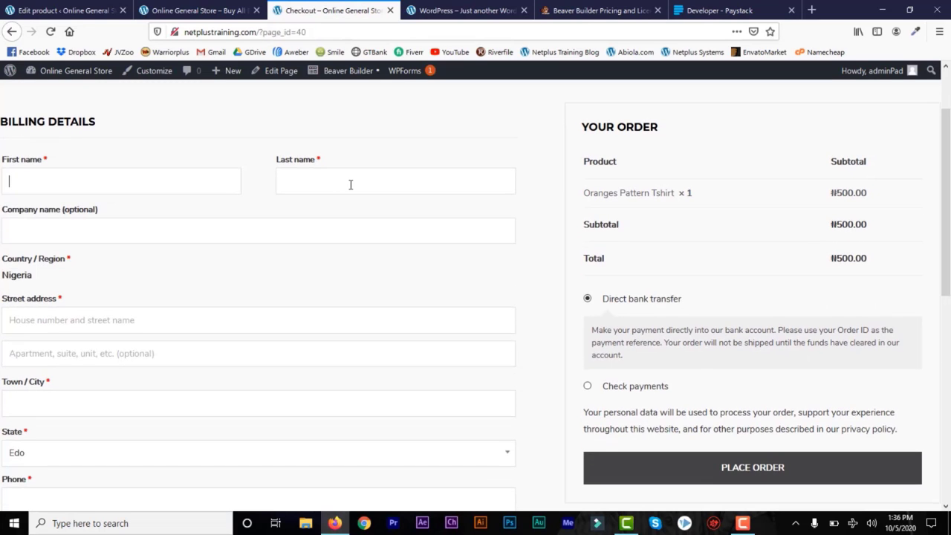
{"action": "scroll", "coordinate": [843, 216], "scroll_direction": "down", "scroll_amount": 3}
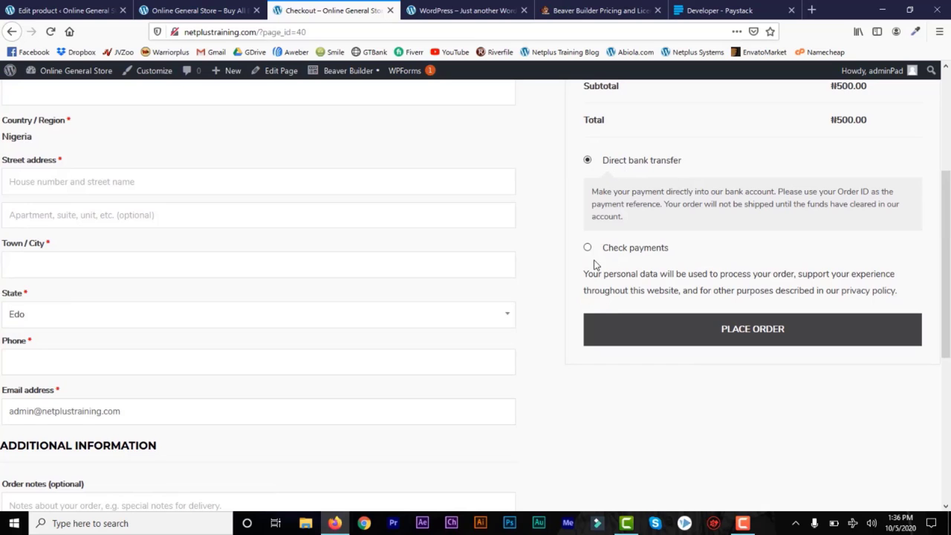
{"action": "left_click", "coordinate": [587, 248]}
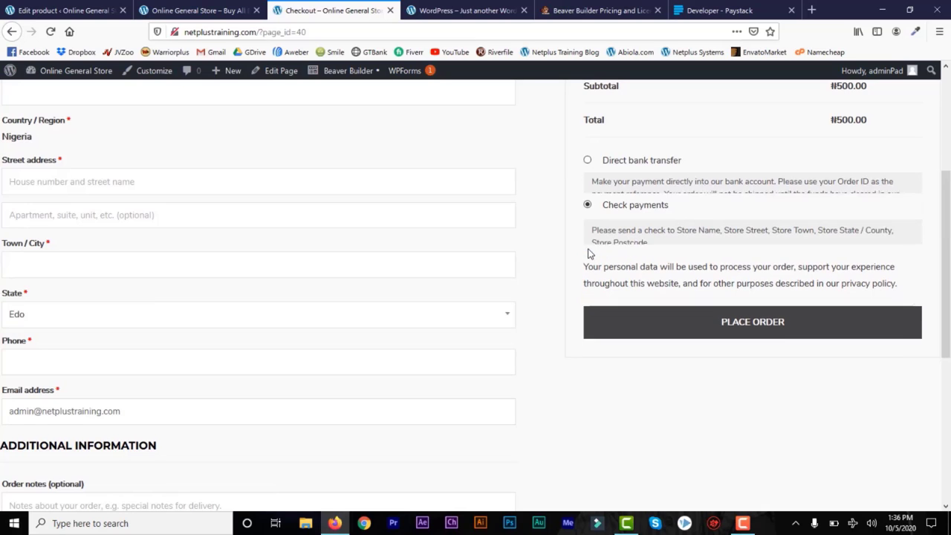
{"action": "left_click", "coordinate": [588, 161]}
Switch to the Paystack dashboard's API Keys & Webhooks settings.
{"action": "left_click", "coordinate": [717, 10]}
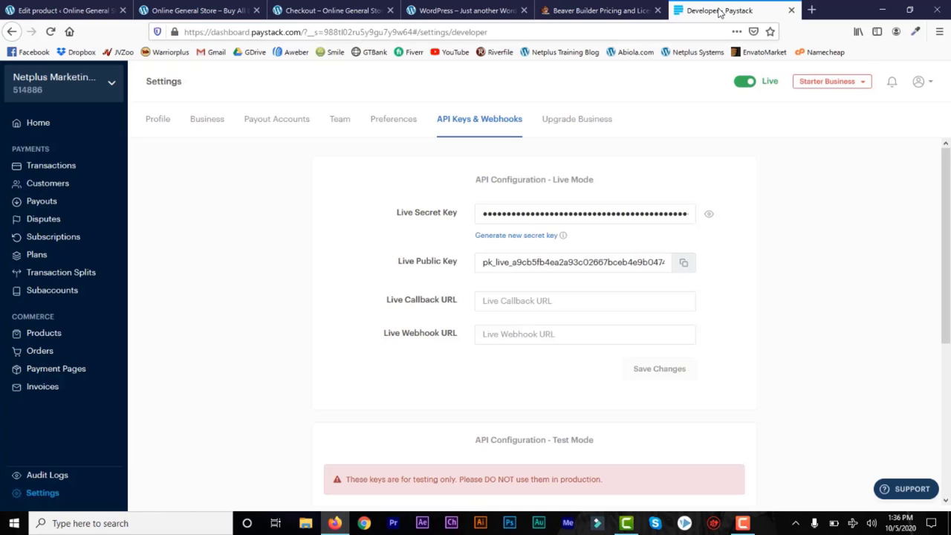
Return to the store's checkout page and review the billing fields, prefilled email address, payment methods and order summary.
{"action": "left_click", "coordinate": [63, 9]}
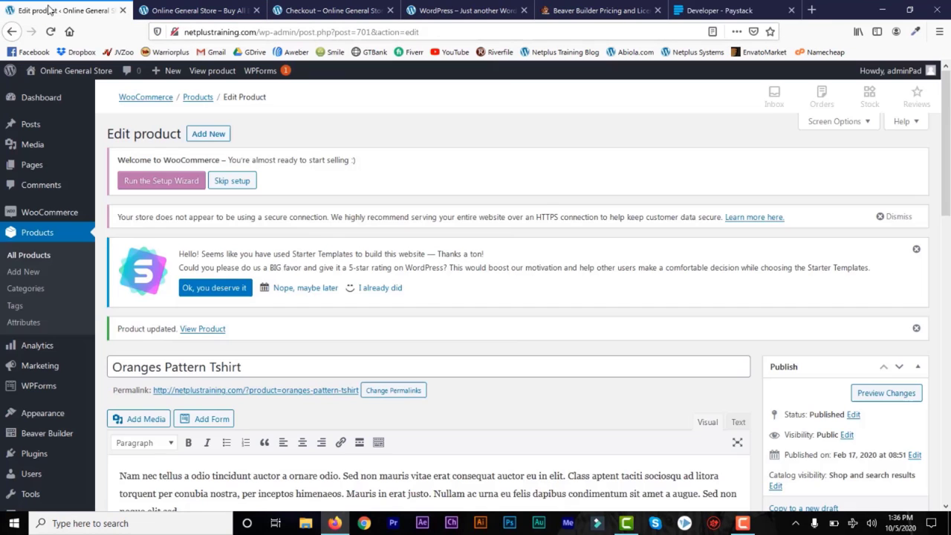
{"action": "left_click", "coordinate": [193, 9]}
{"action": "left_click", "coordinate": [324, 12]}
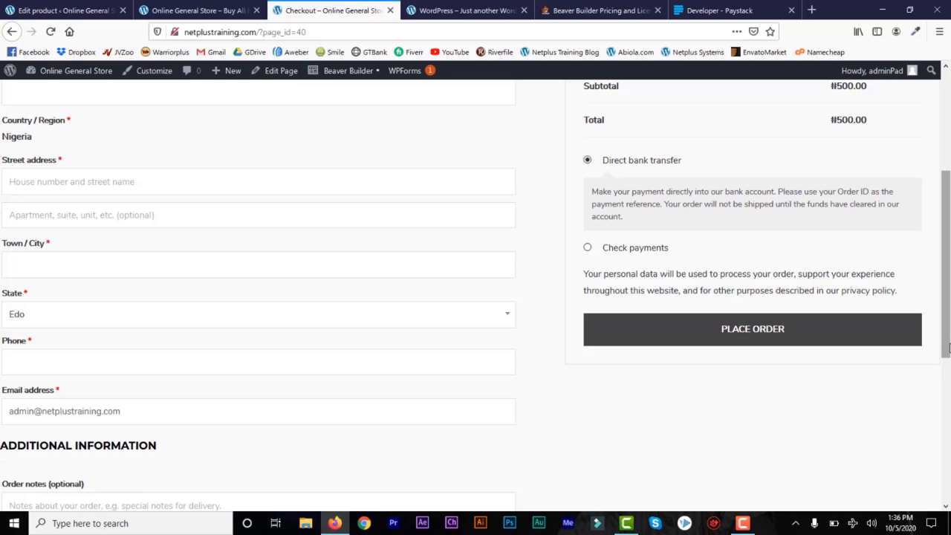
{"action": "scroll", "coordinate": [543, 342], "scroll_direction": "down", "scroll_amount": 2}
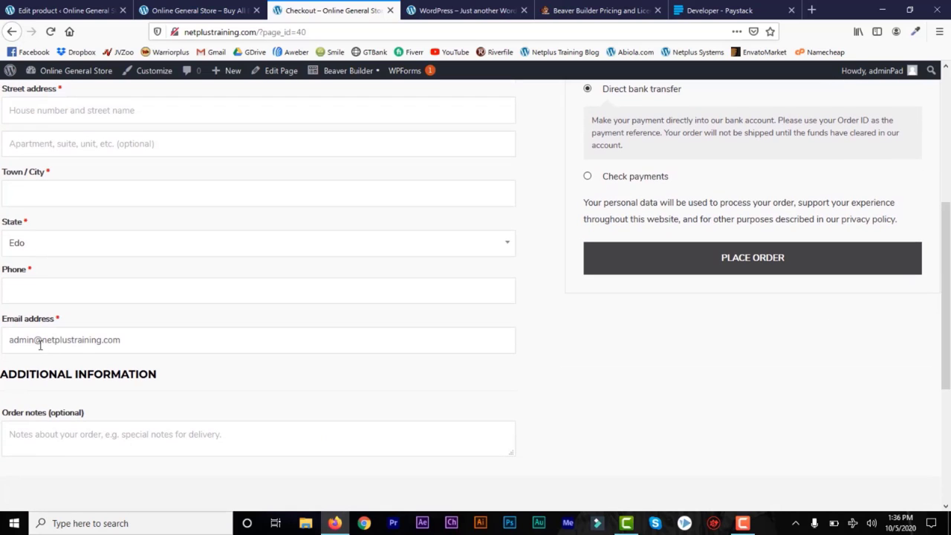
{"action": "double_click", "coordinate": [31, 340]}
{"action": "left_click", "coordinate": [99, 340]}
{"action": "left_click_drag", "start_coordinate": [944, 313], "coordinate": [945, 194]}
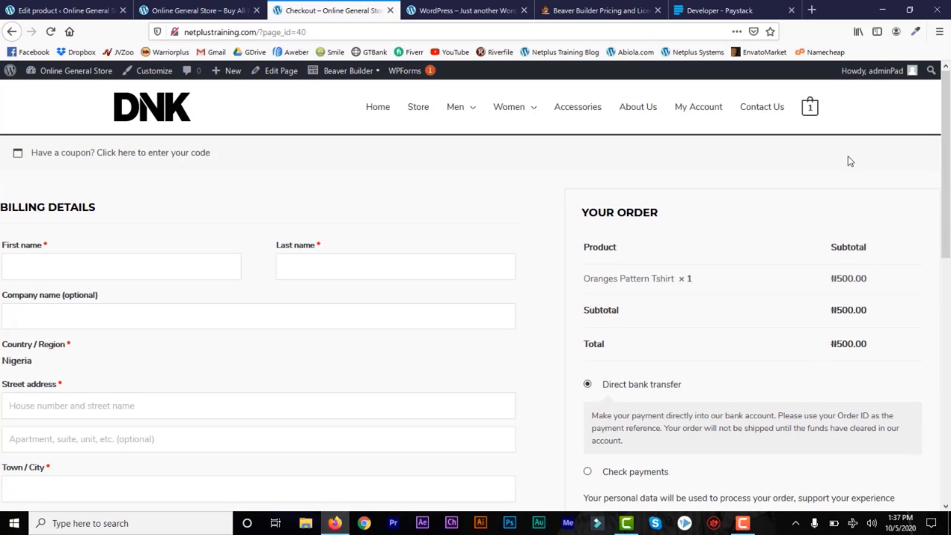
View the store homepage from its header, check the Beaver Builder pricing page and return to the homepage.
{"action": "left_click", "coordinate": [211, 11]}
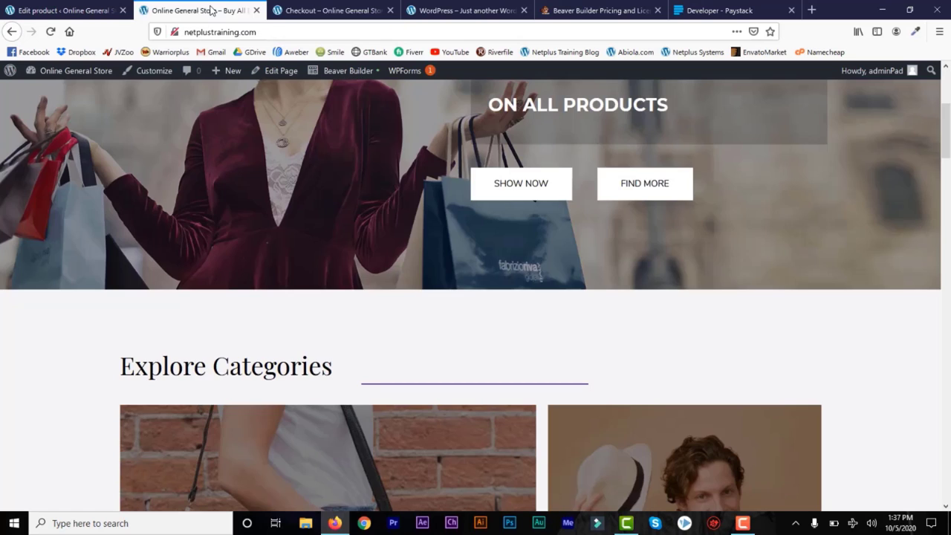
{"action": "left_click_drag", "start_coordinate": [946, 131], "coordinate": [949, 106]}
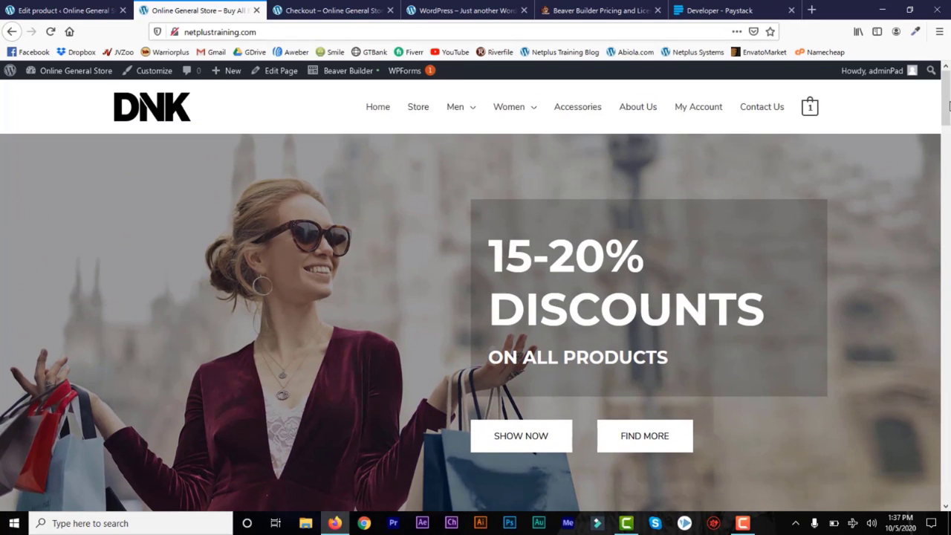
{"action": "left_click", "coordinate": [605, 11]}
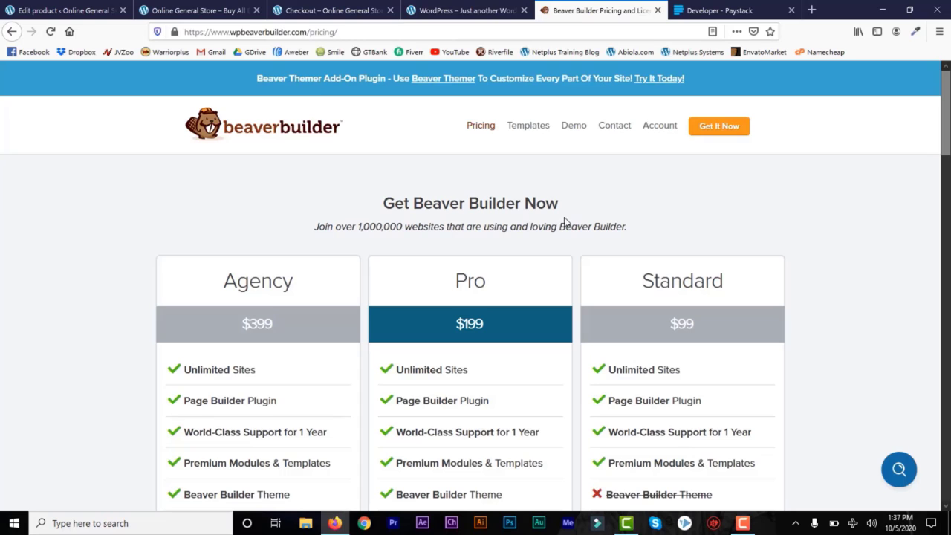
{"action": "left_click", "coordinate": [217, 11]}
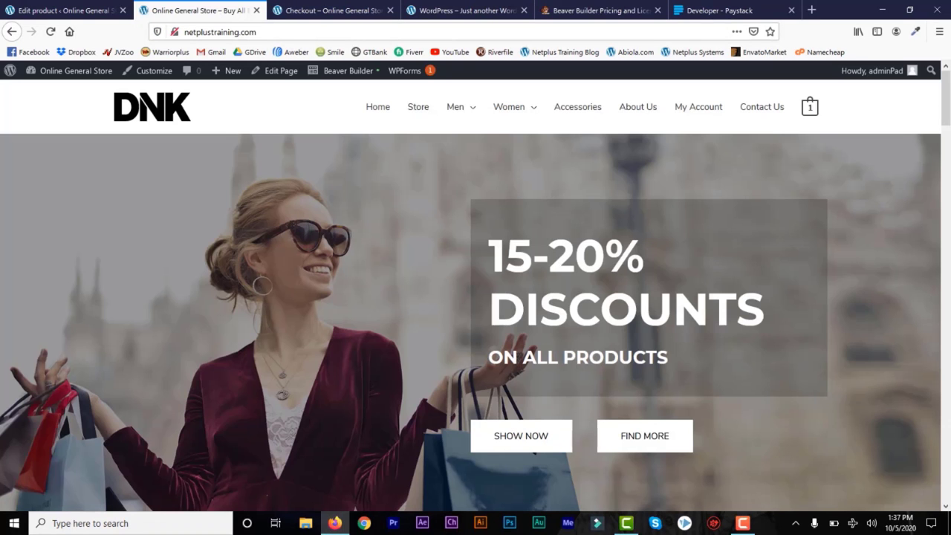